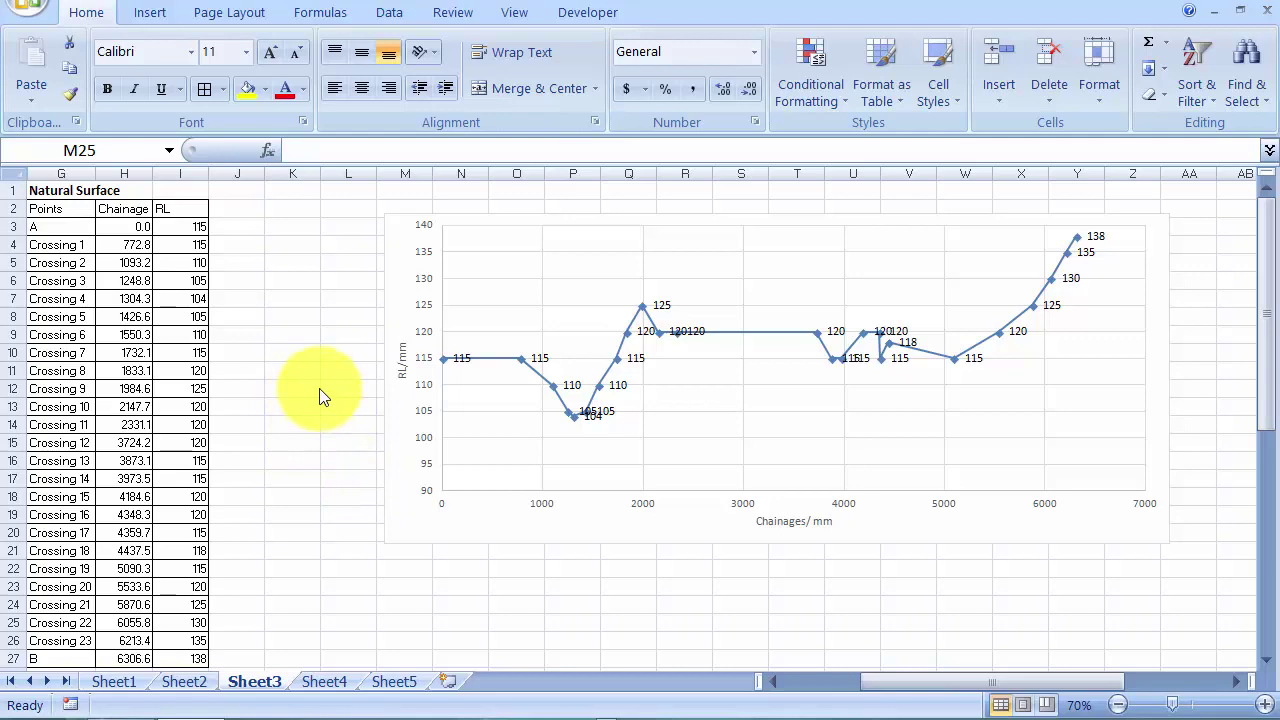
Step: Reposition the chart and review the chainage and RL values in columns H and I
left_click_drag(403, 237, 381, 247)
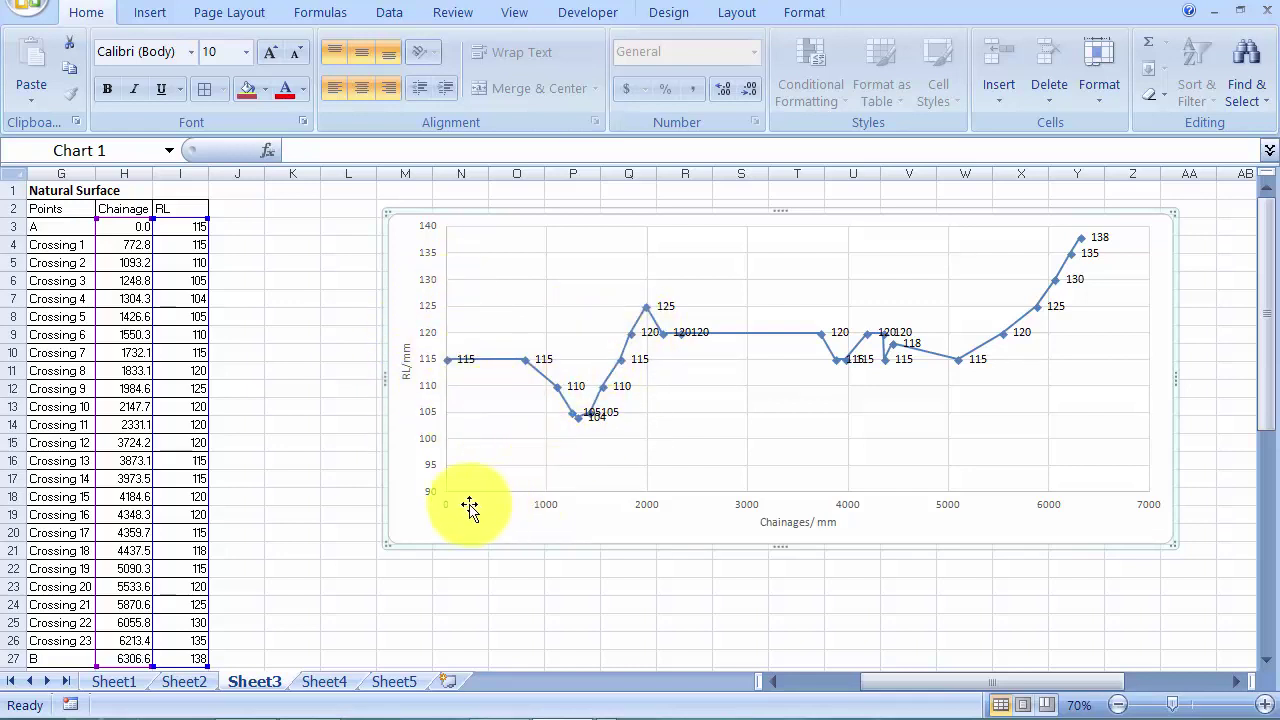
left_click(432, 420)
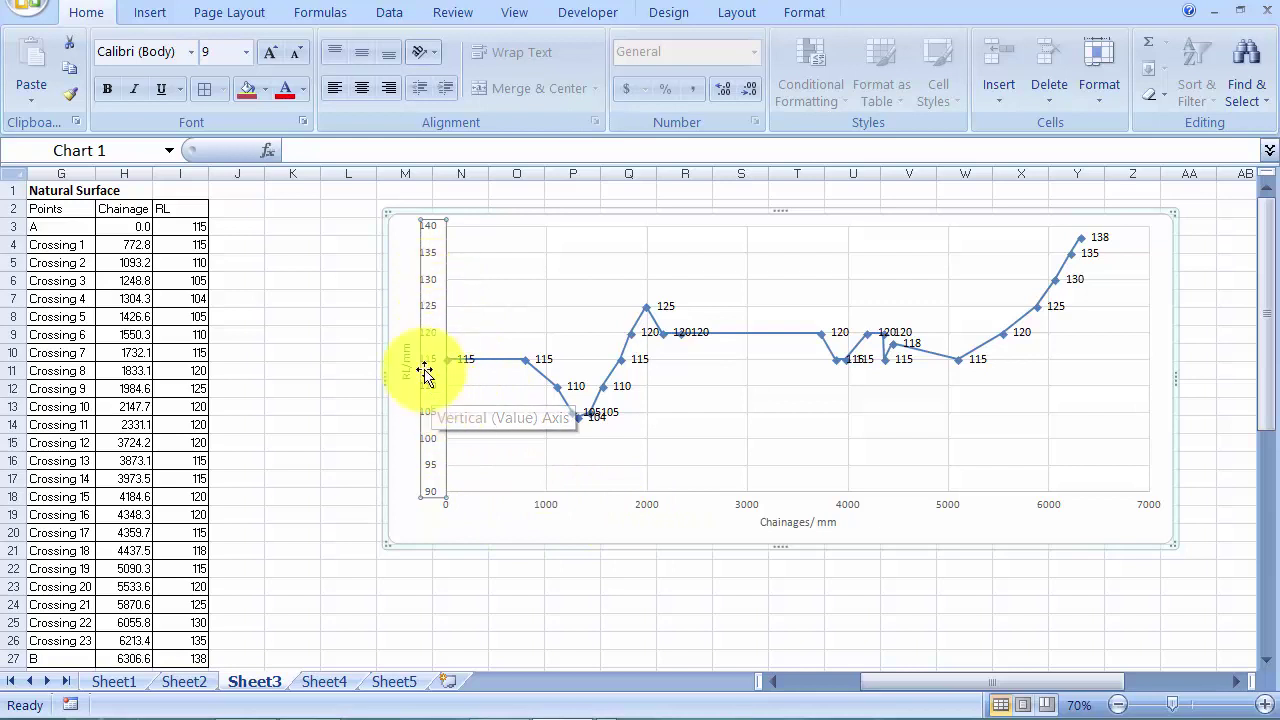
left_click(355, 242)
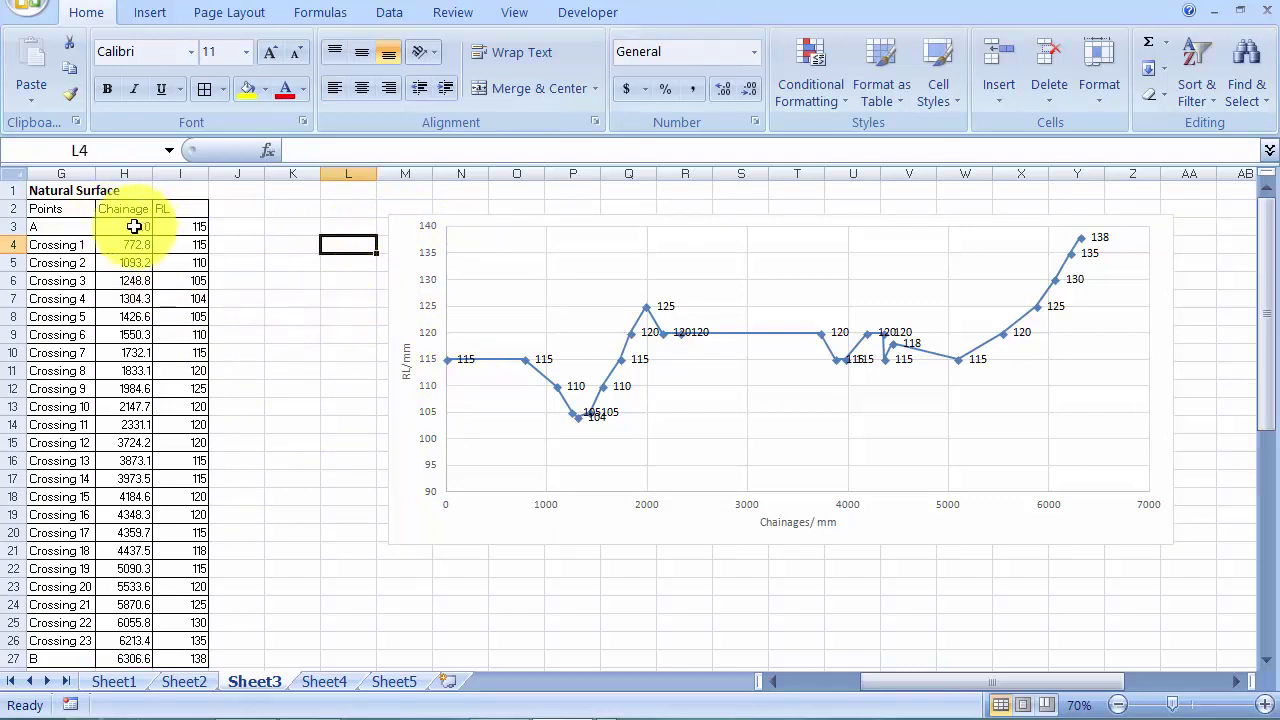
left_click_drag(134, 226, 110, 640)
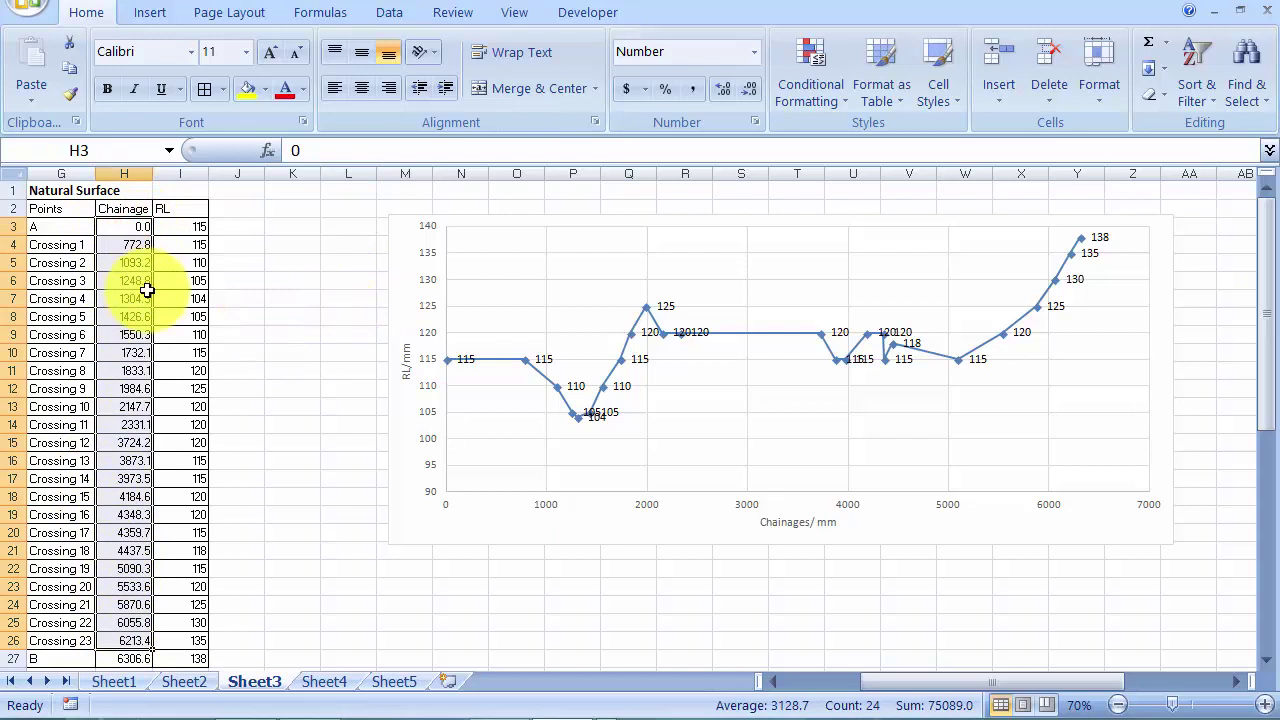
left_click(122, 241)
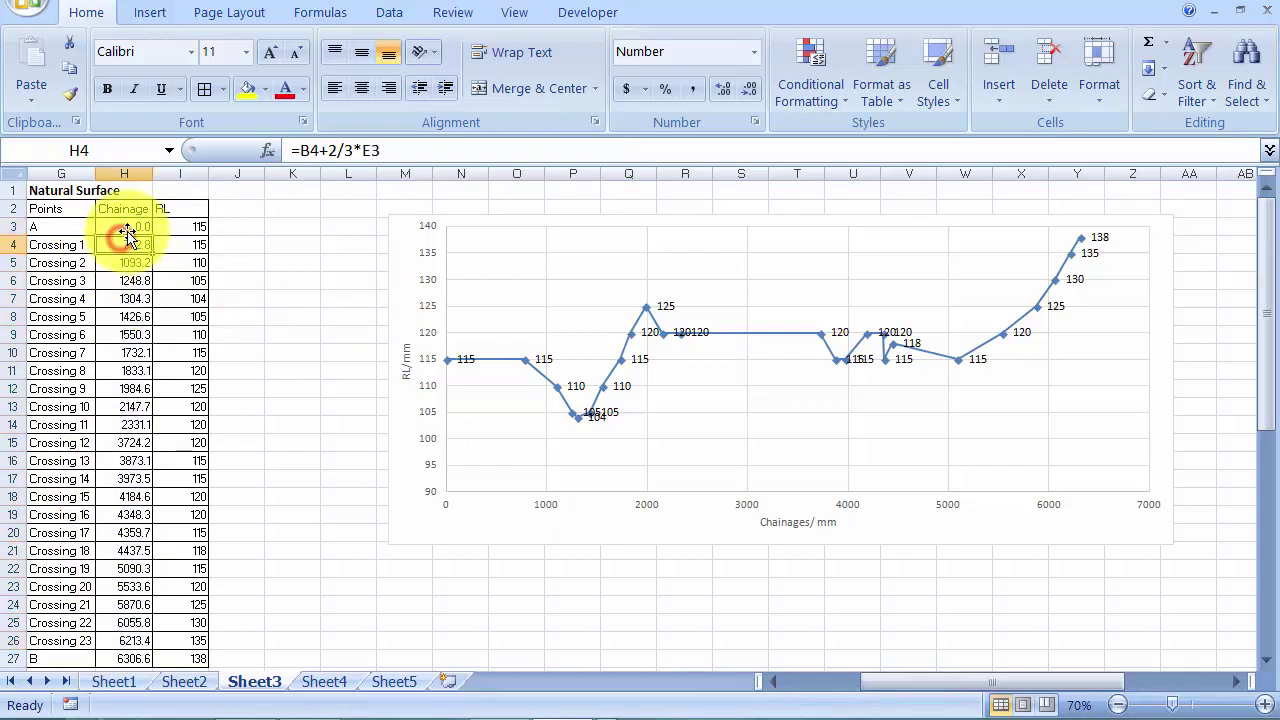
mouse_move(127, 228)
left_mouse_down()
mouse_move(138, 313)
mouse_move(120, 642)
left_mouse_up()
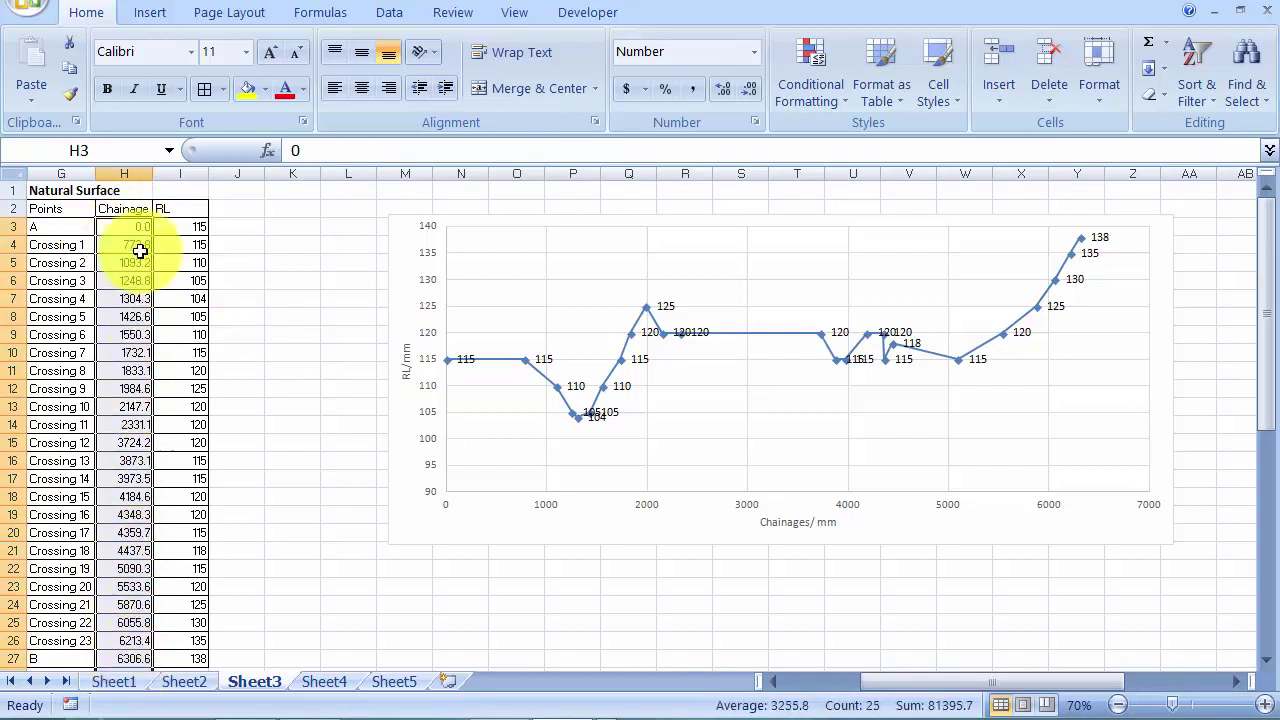
left_click(185, 232)
left_click_drag(185, 232, 184, 640)
left_click(183, 568)
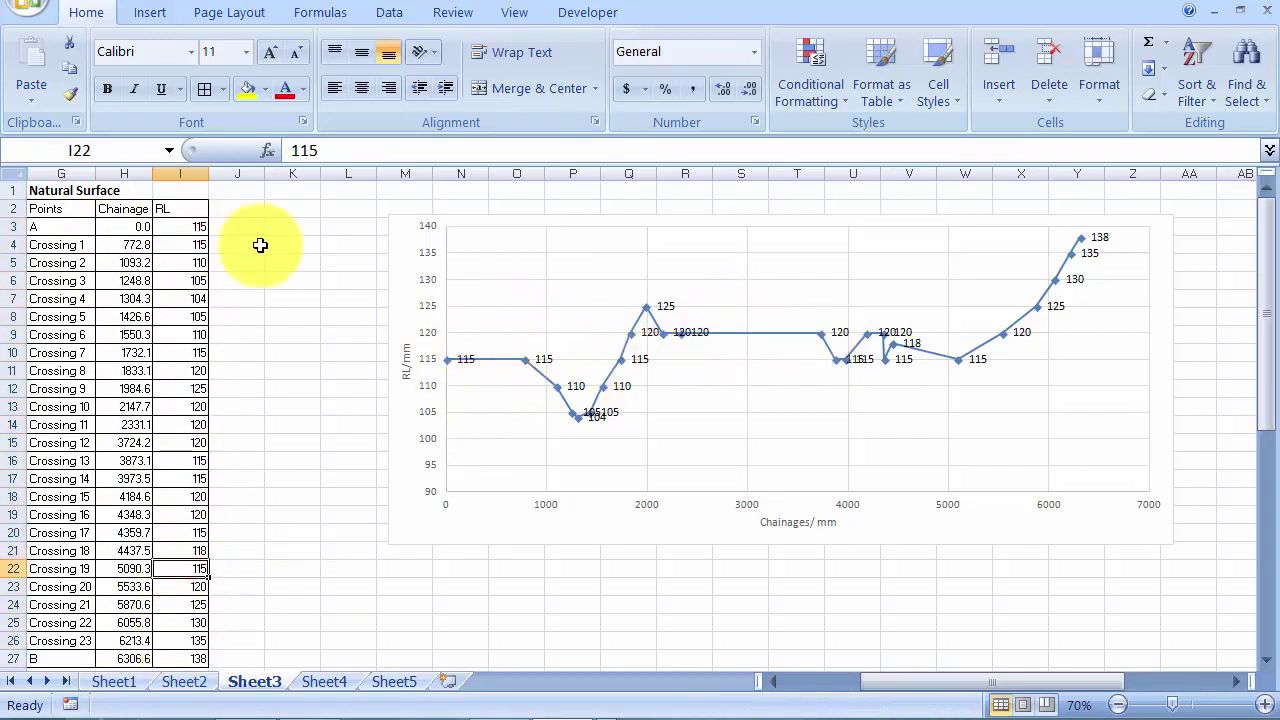
Step: Enter the headings 'New Ch' in J2 and 'New Rl' in K2
left_click(233, 209)
type("Ch")
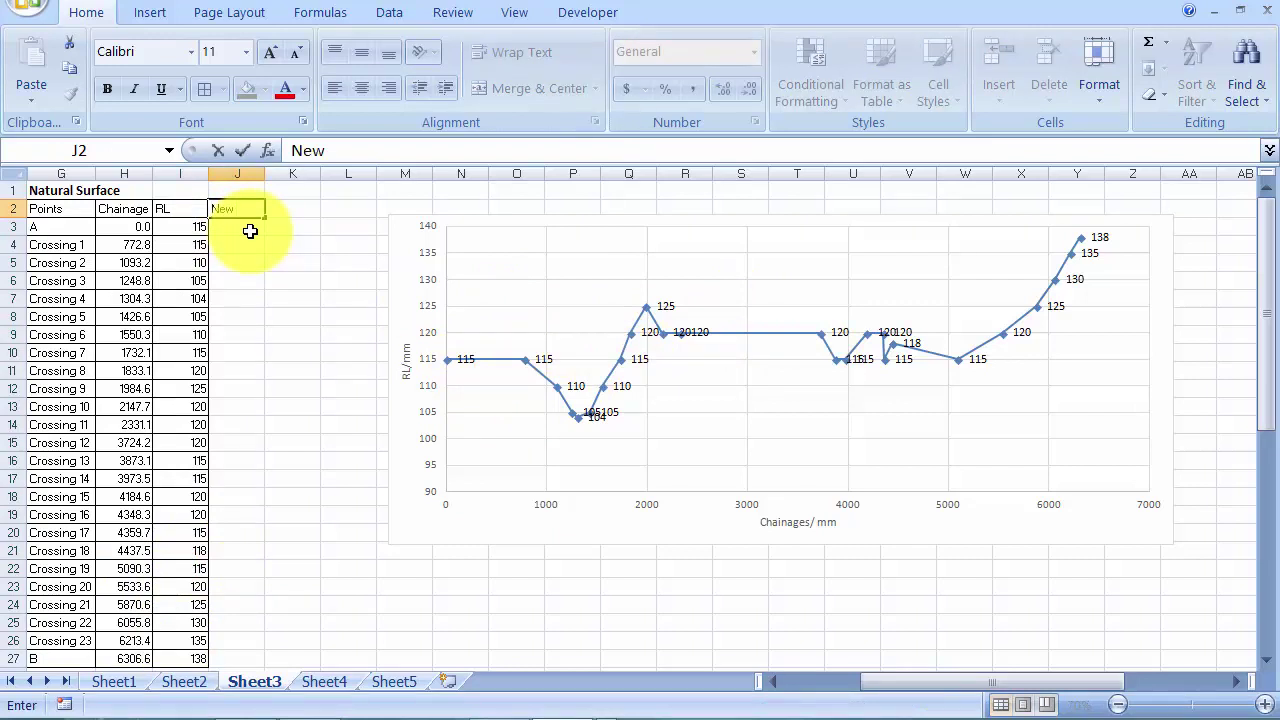
key("Tab")
key("Left")
key("Left")
key("Right")
type("New Ch")
key("Tab")
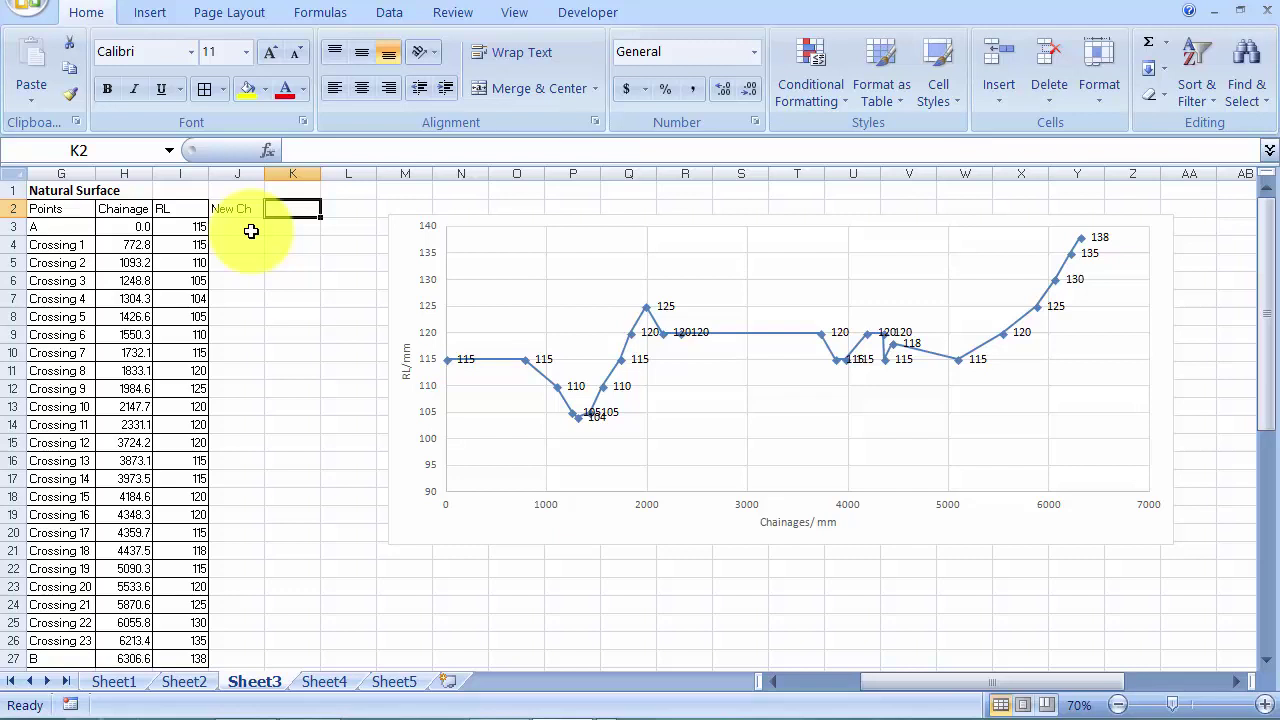
type("New Rl")
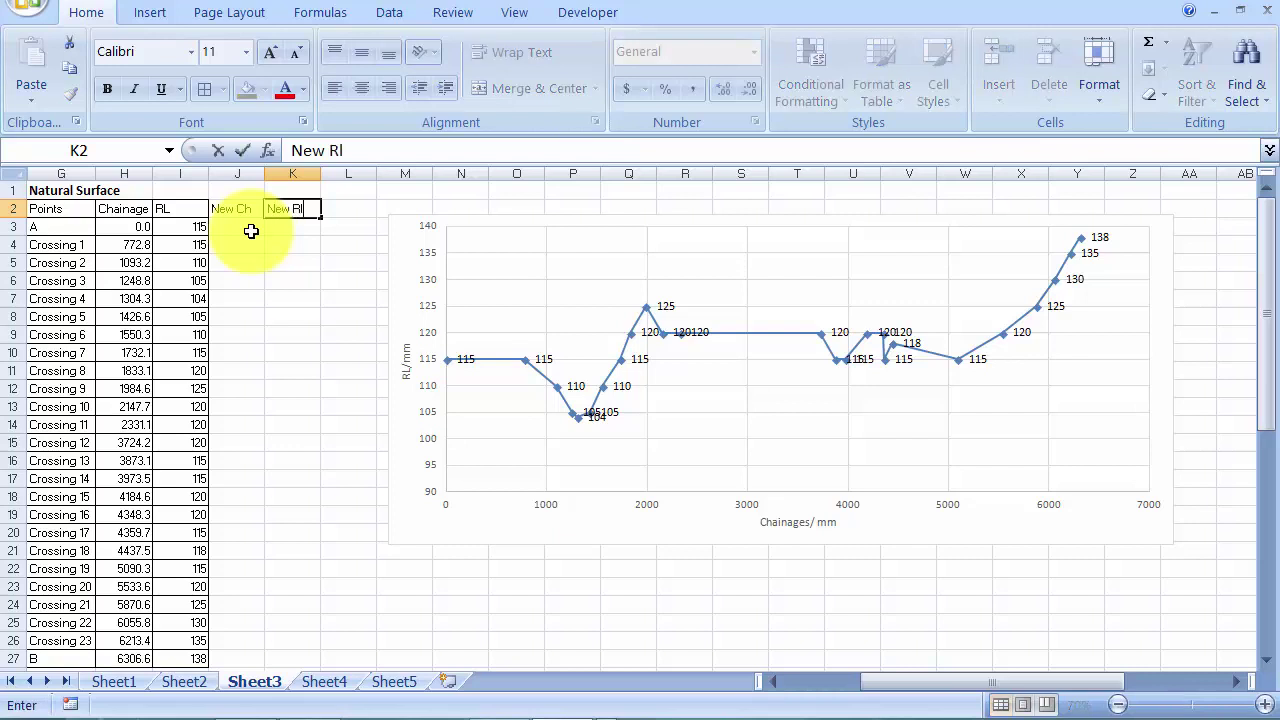
left_click(251, 231)
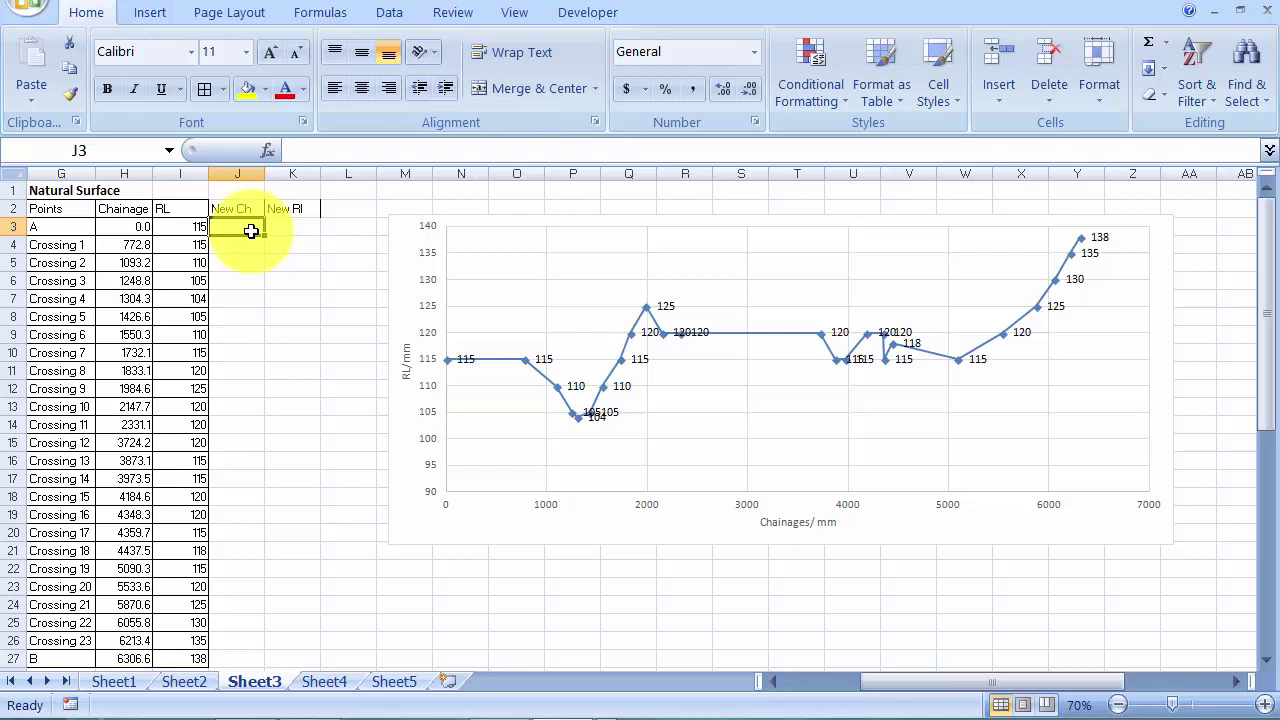
Step: Enter =H3/10 in J3 for point A's New Ch
key("Left")
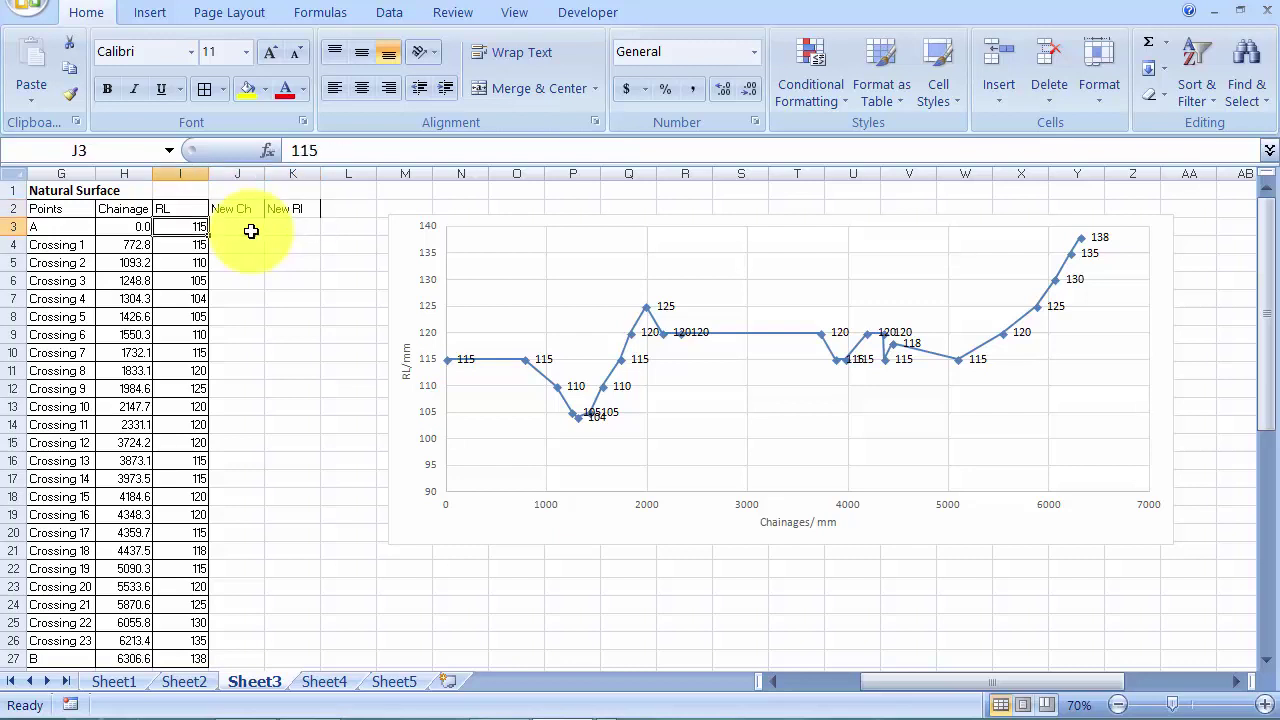
key("Left")
key("Down")
key("Down")
key("Down")
key("Right")
key("Up")
key("Up")
key("Right")
key("Up")
type("=")
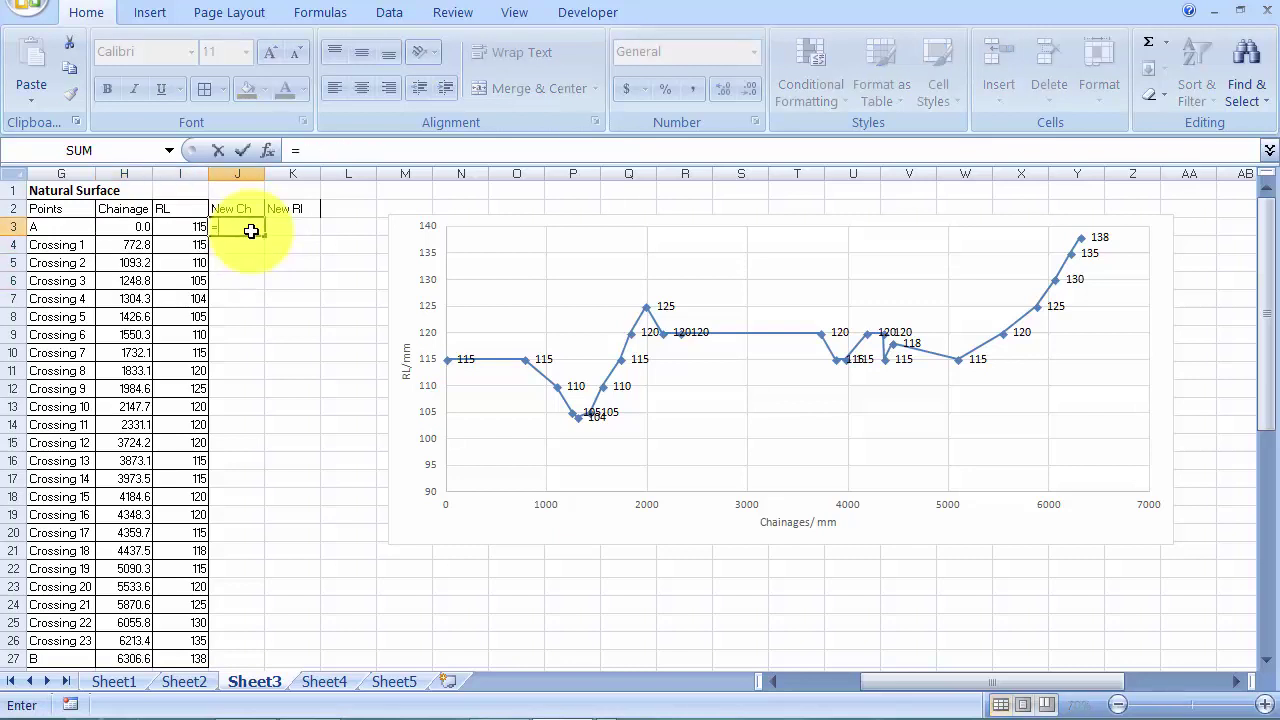
key("Left")
key("Left")
key("Return")
Step: Enter =I3/0.4 in K3 for point A's New Rl
key("Up")
key("Right")
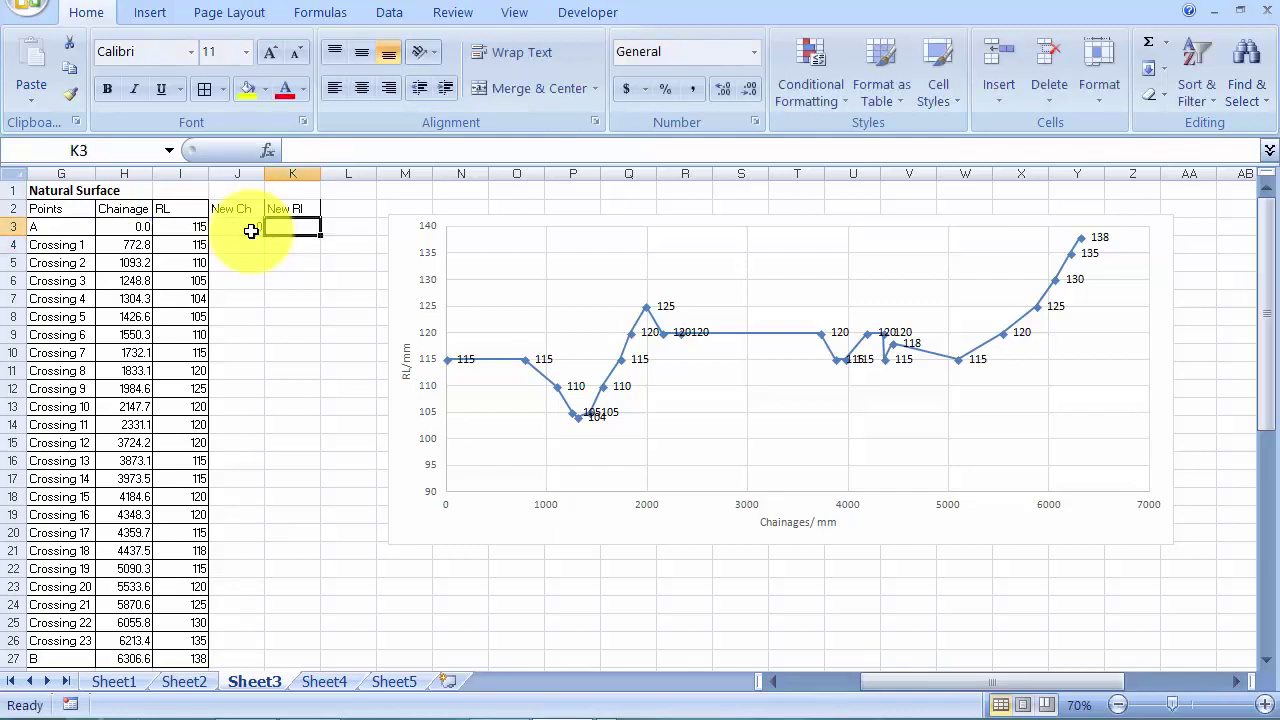
type("=")
key("Left")
key("Left")
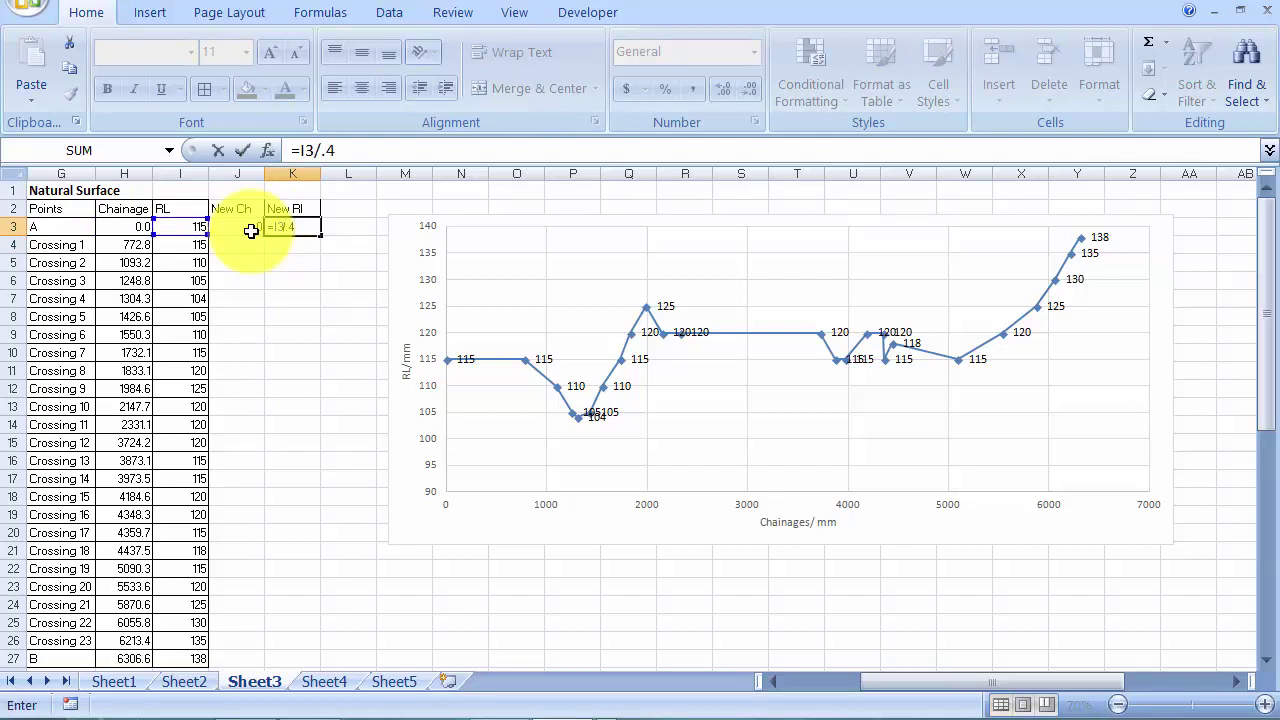
key("Return")
Step: Fill both formulas down to row 27 and apply All Borders to J2:K27
mouse_move(243, 229)
left_mouse_down()
mouse_move(286, 231)
mouse_move(271, 604)
left_mouse_up()
left_click(348, 423)
scroll(360, 440, "up", 1)
mouse_move(243, 226)
left_mouse_down()
mouse_move(306, 314)
mouse_move(314, 640)
mouse_move(300, 640)
left_mouse_up()
left_click_drag(285, 208, 240, 633)
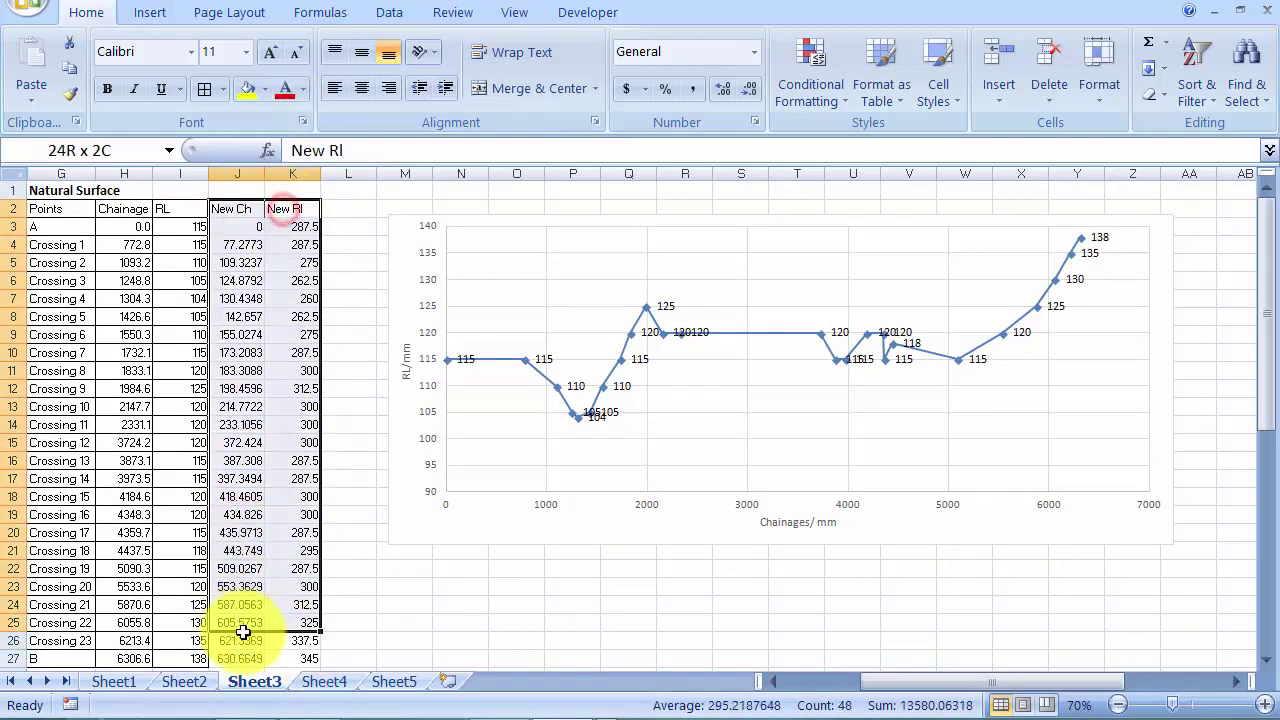
left_click(204, 88)
scroll(343, 329, "up", 1)
left_click(343, 334)
Step: Nudge the chart right and review the New Ch and New Rl values
left_click_drag(408, 243, 420, 247)
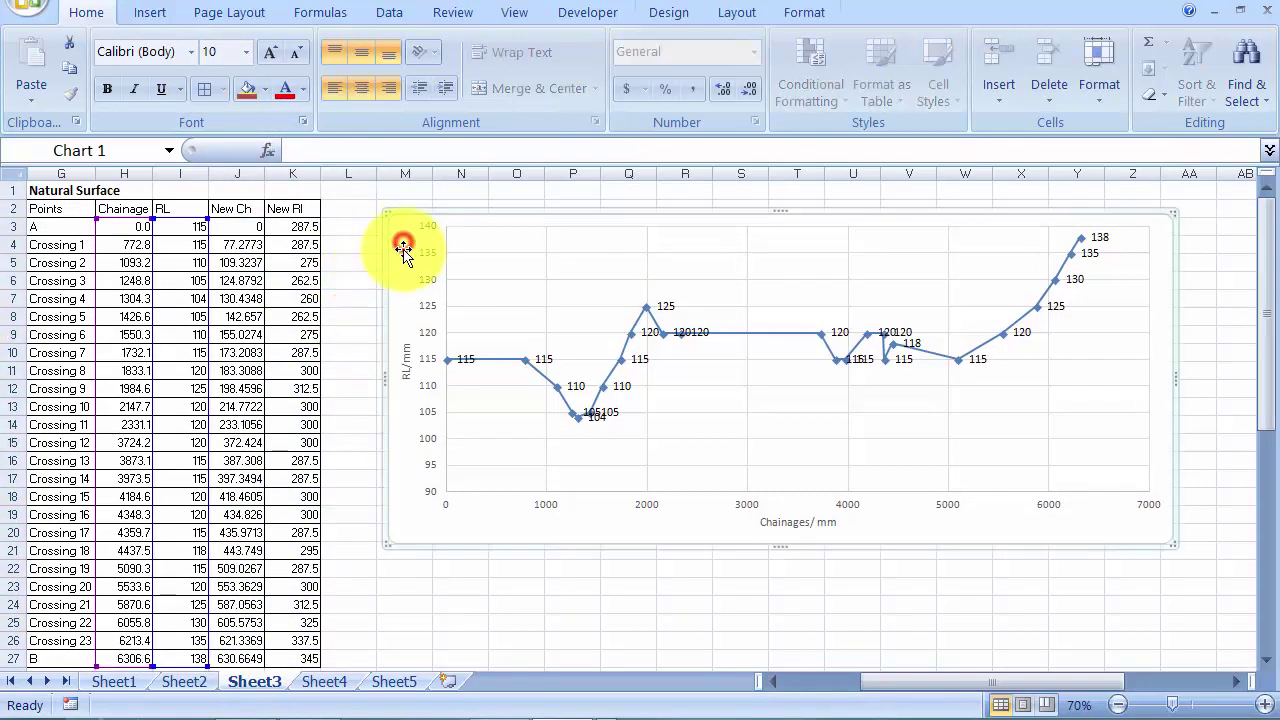
left_click(349, 228)
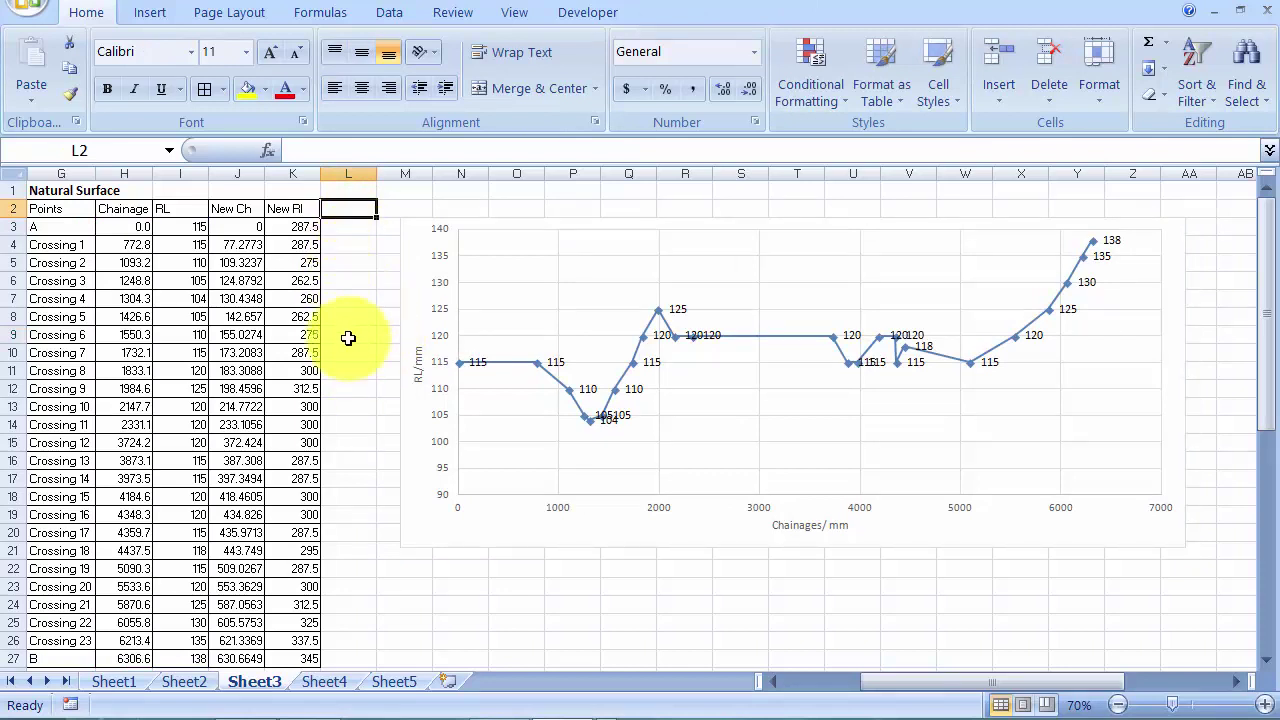
mouse_move(240, 228)
left_mouse_down()
mouse_move(323, 514)
mouse_move(308, 604)
left_mouse_up()
mouse_move(298, 658)
left_mouse_down()
mouse_move(251, 222)
mouse_move(240, 657)
left_mouse_up()
left_click(289, 578)
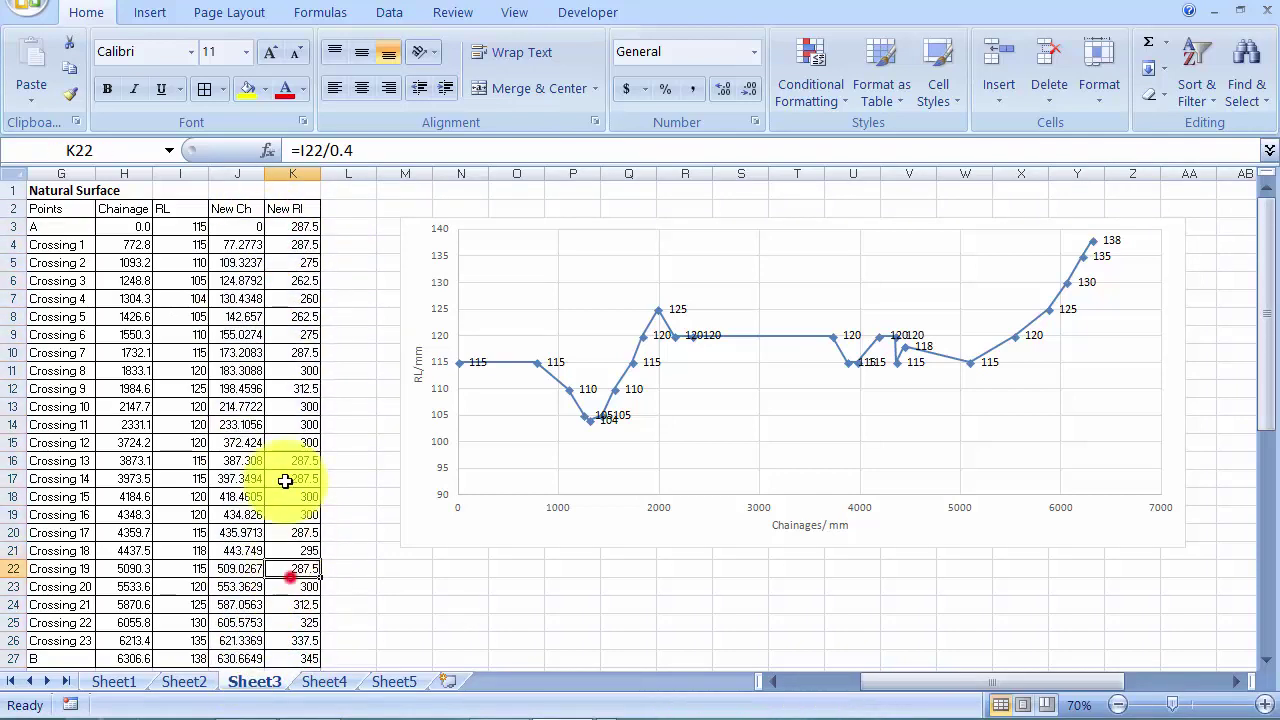
Step: Enter the heading 'CAD' in L2 and return to cell L3
left_click(336, 208)
type("CAD")
key("Return")
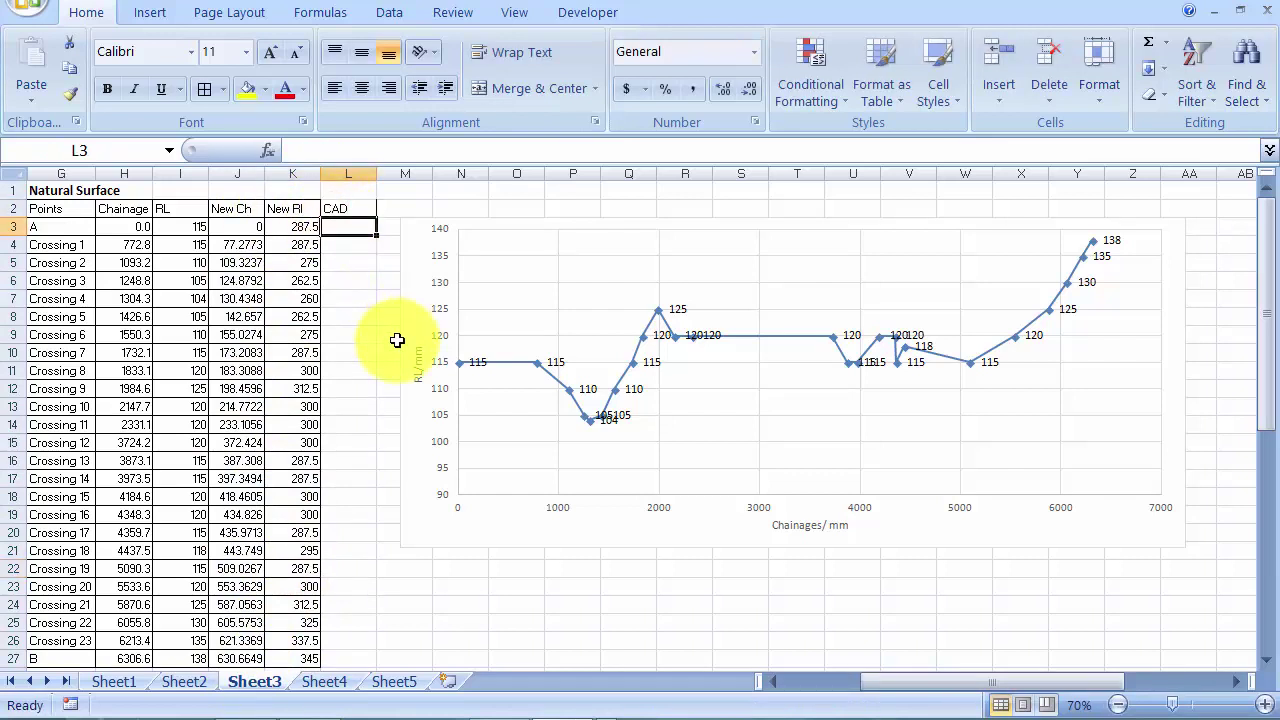
key("Down")
key("Up")
type("x")
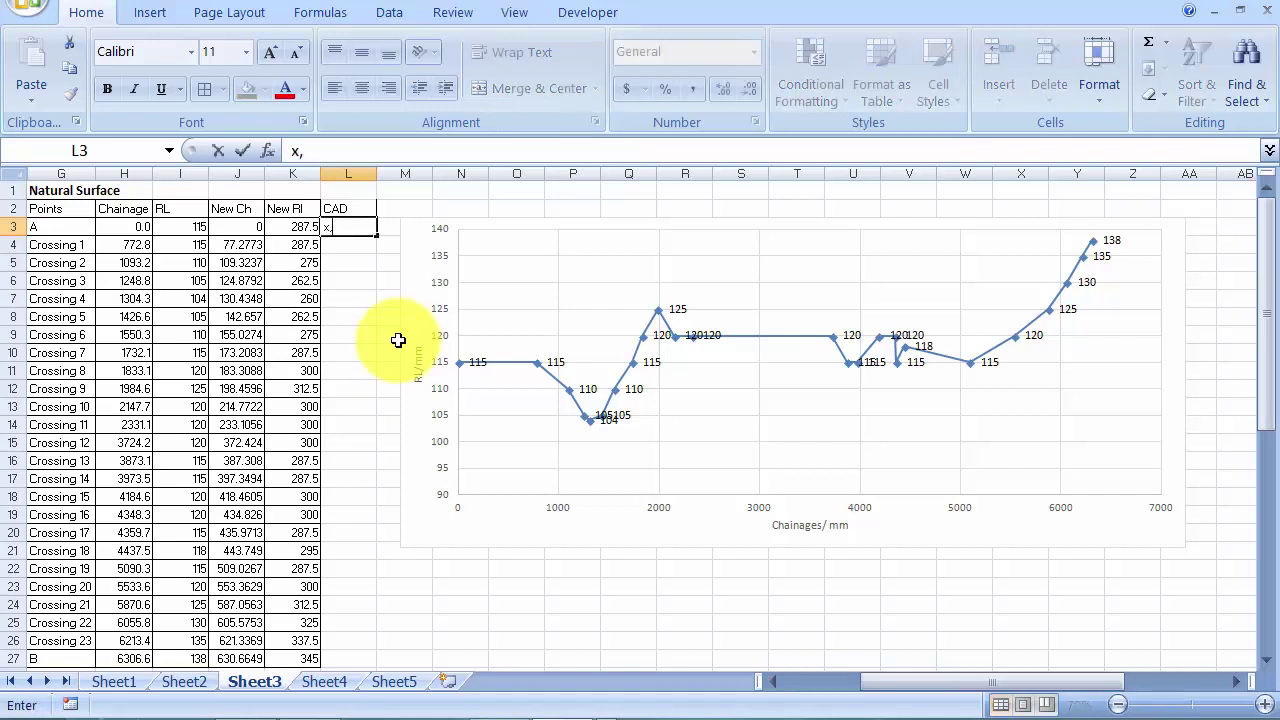
key("Return")
key("Up")
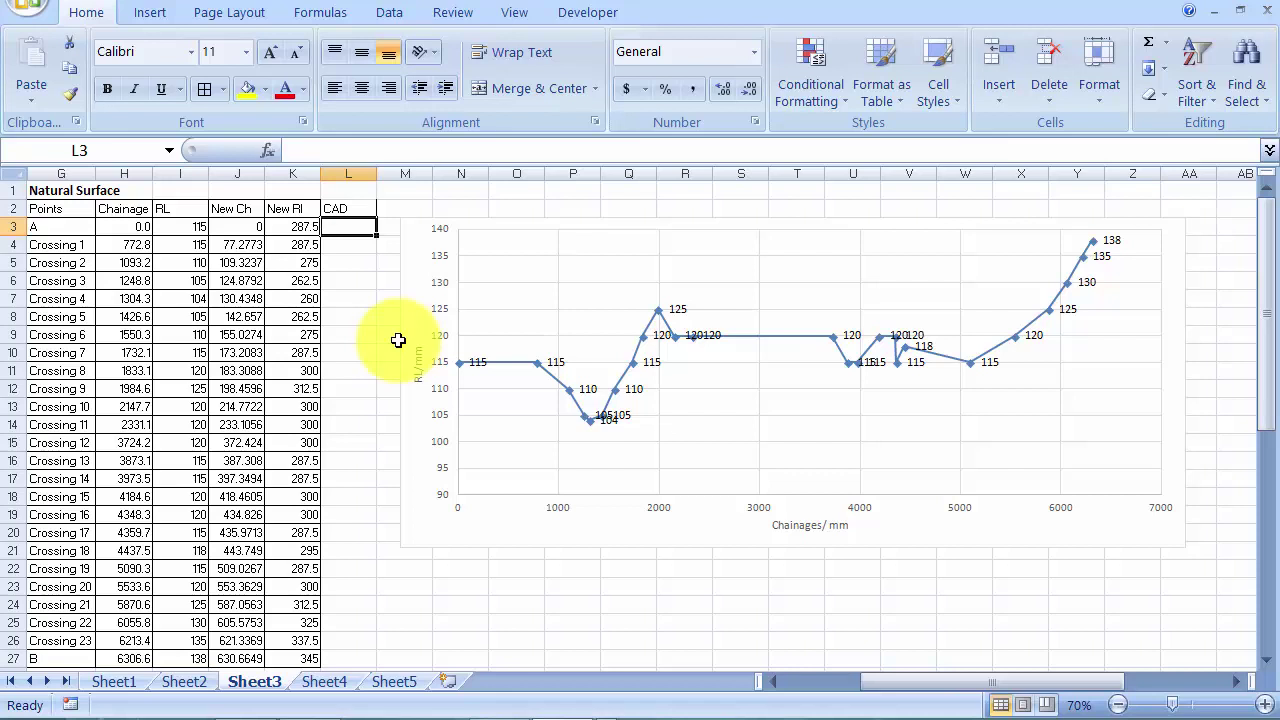
Step: Enter =CONCATENATE(J3,",",K3) in L3, giving 0,287.5 for point A
type("=")
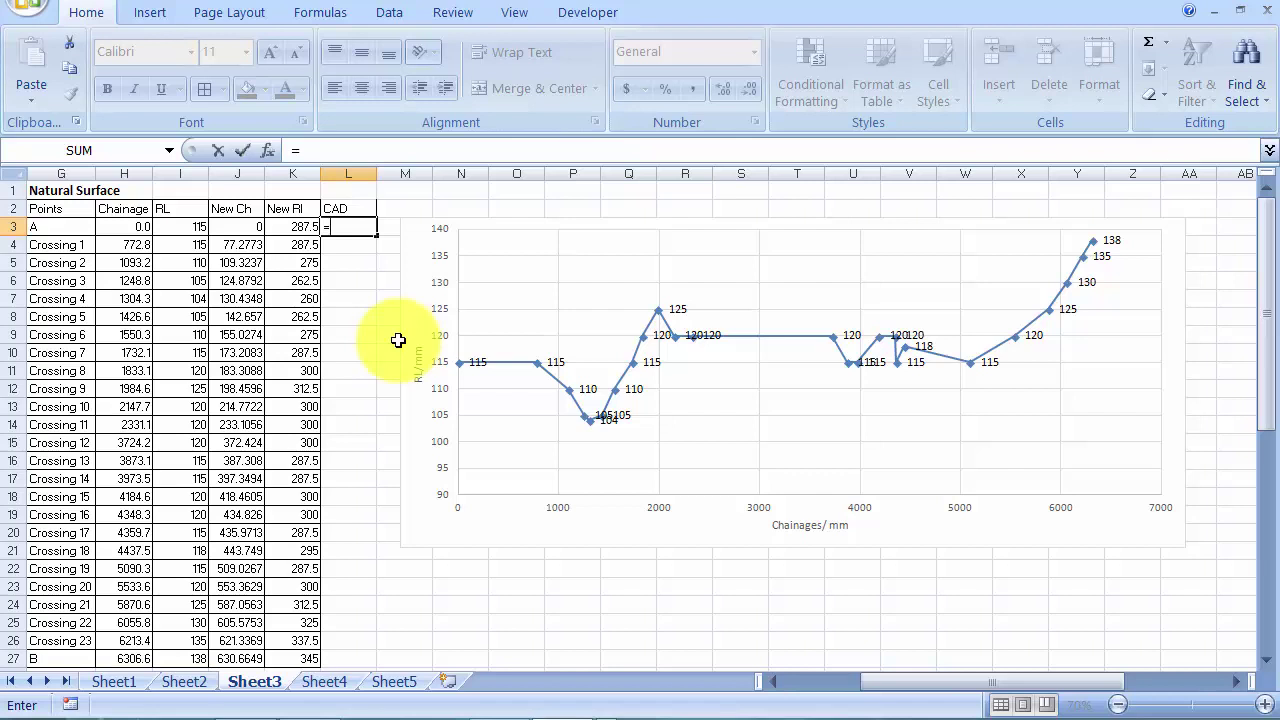
type("concatenate")
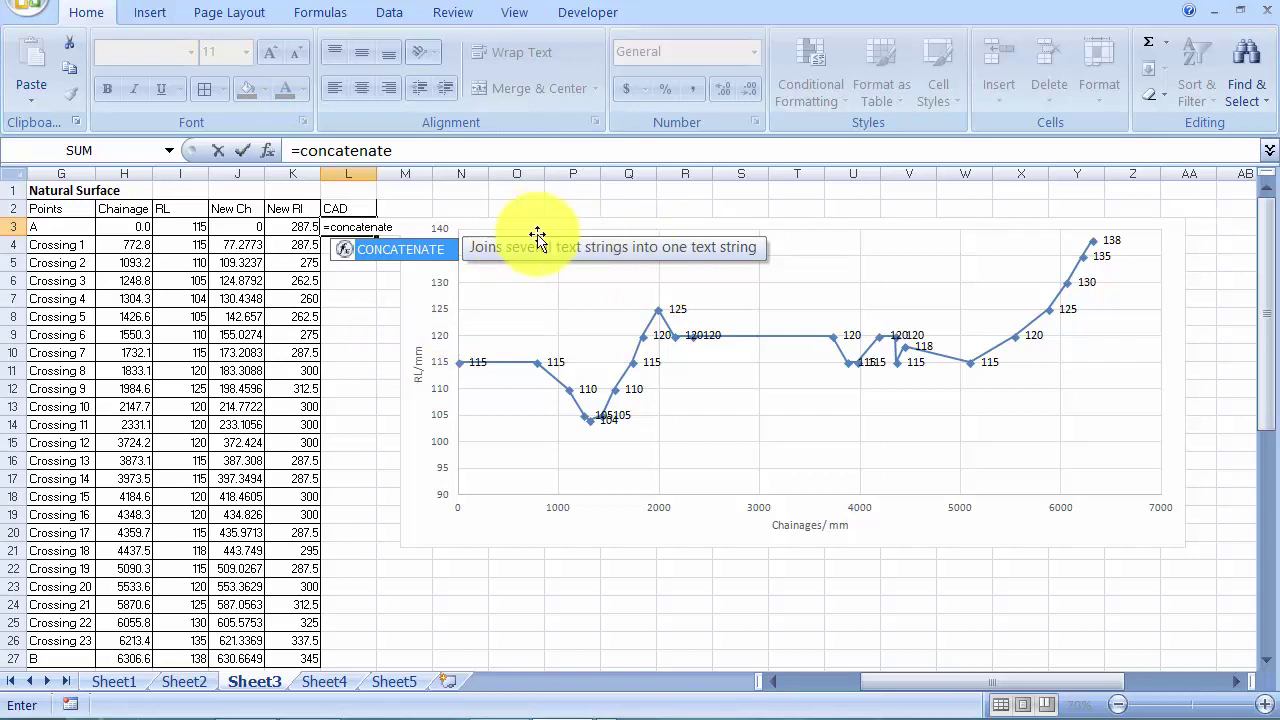
type("(")
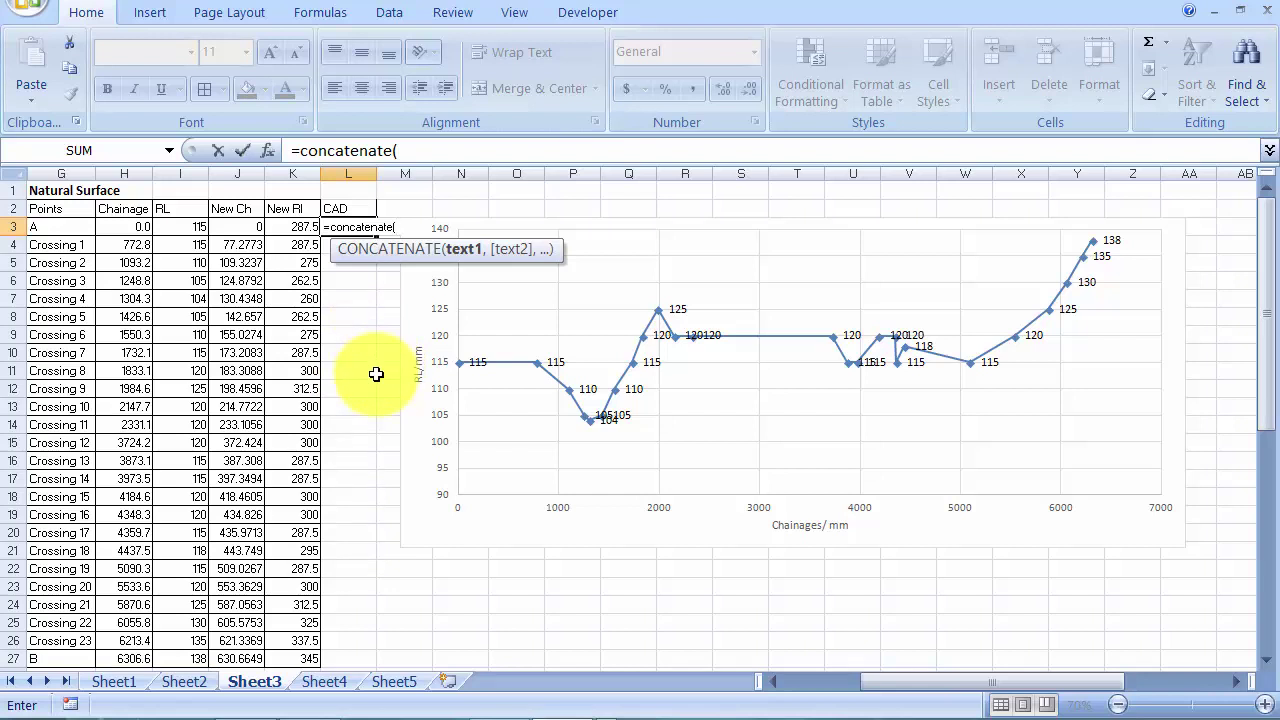
left_click(246, 226)
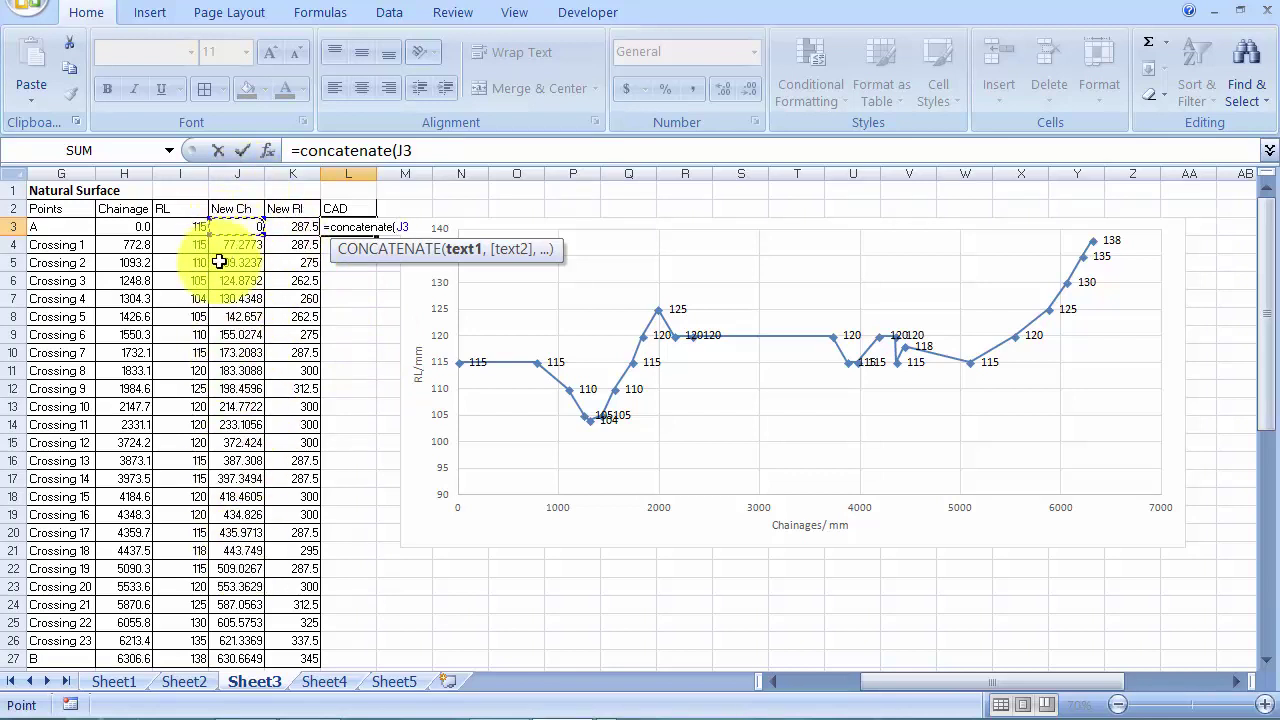
type(", \",\",")
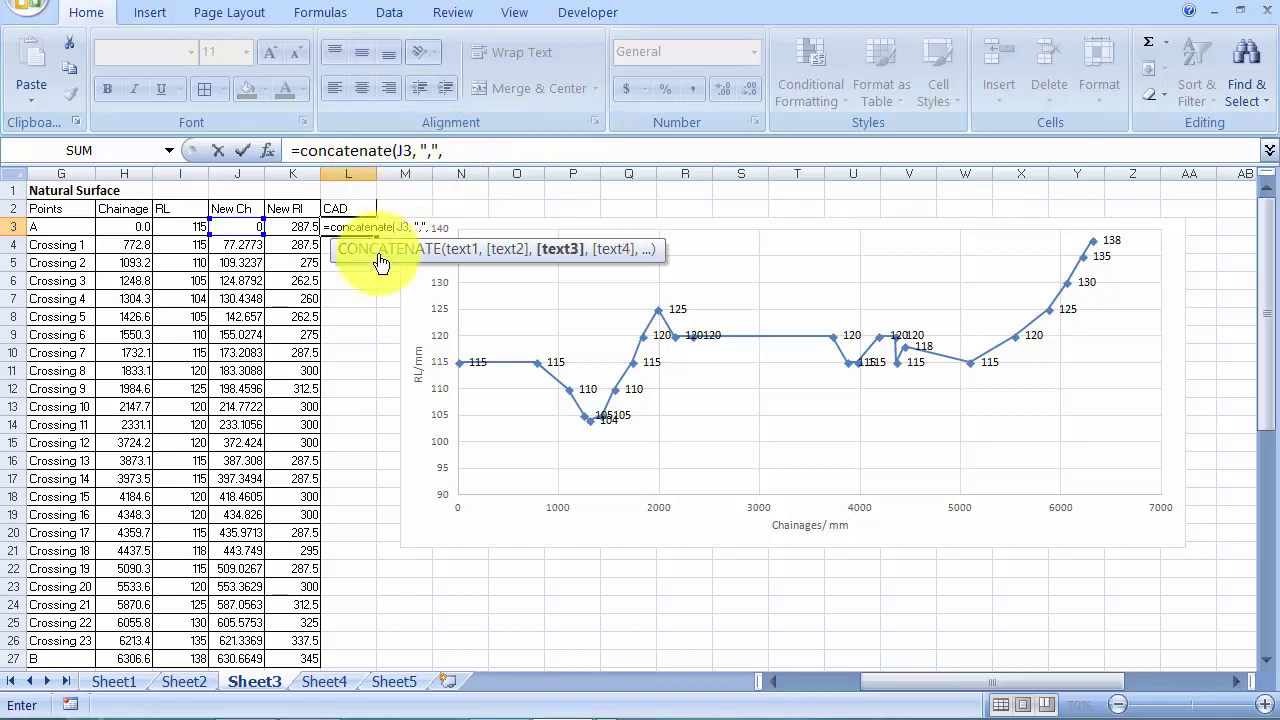
left_click(290, 228)
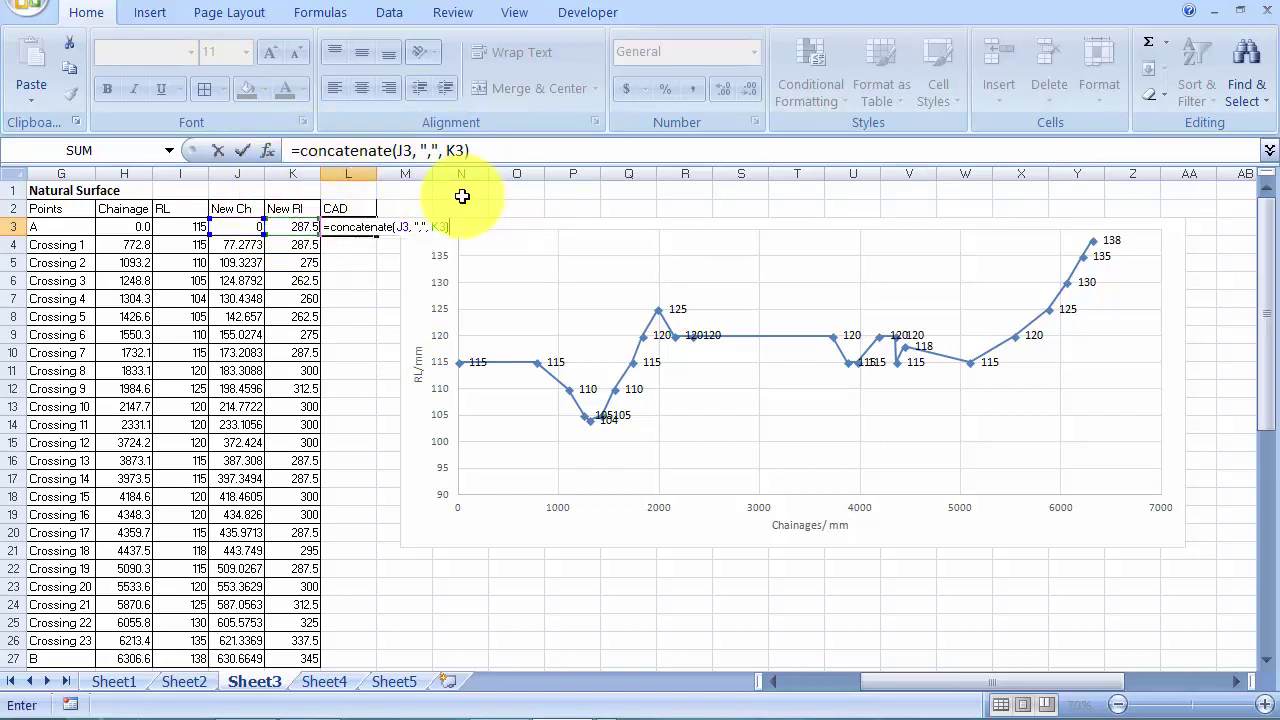
key("Return")
left_click(342, 228)
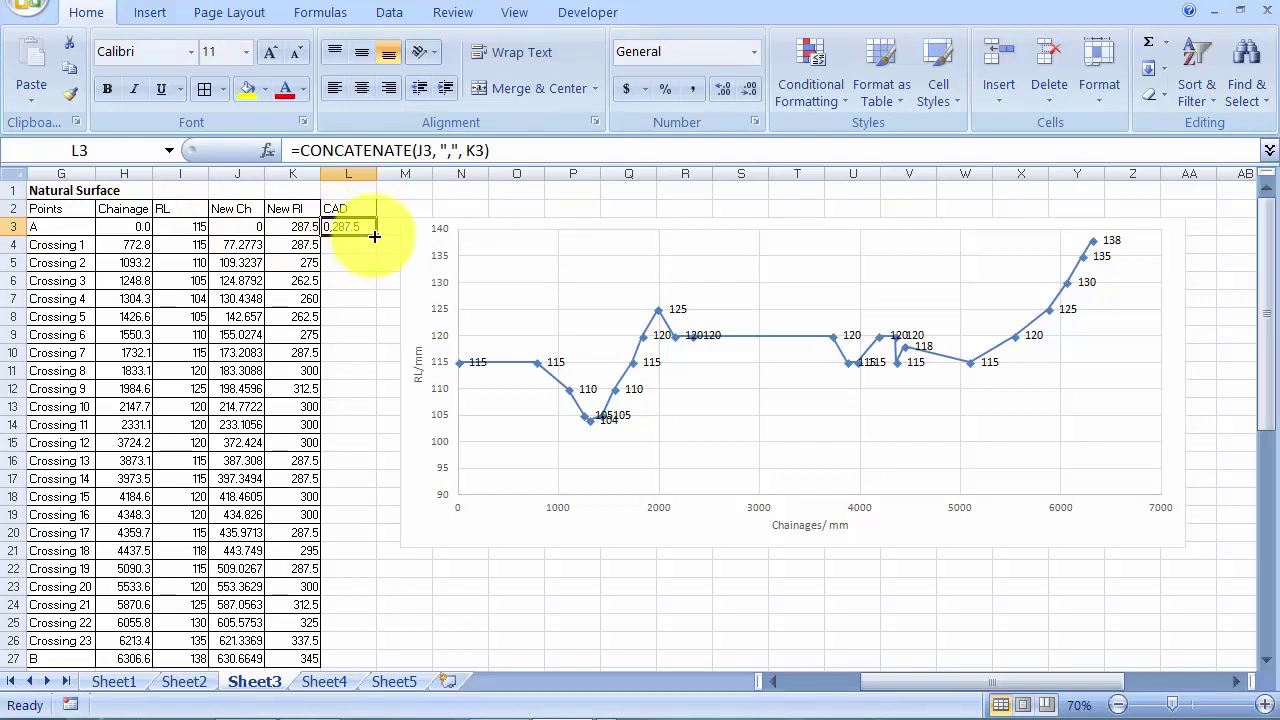
Step: Fill the CAD formula down to point B and widen column L
left_click_drag(374, 236, 380, 605)
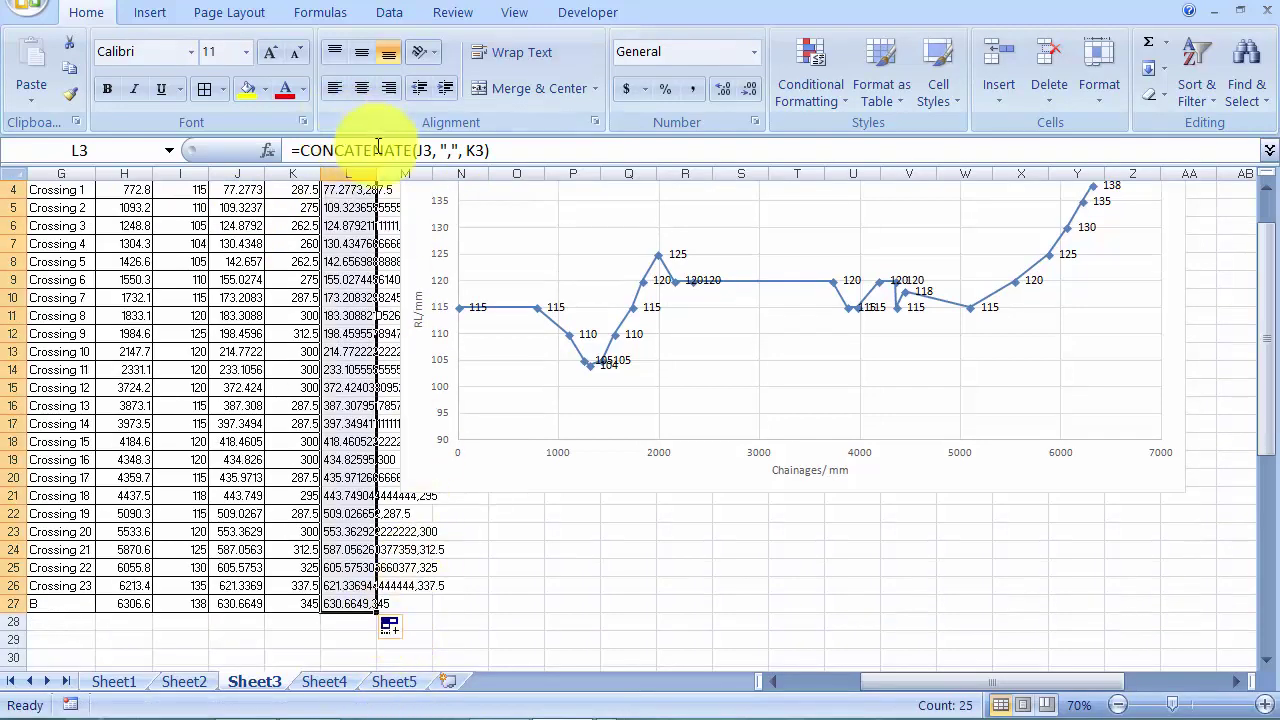
double_click(377, 174)
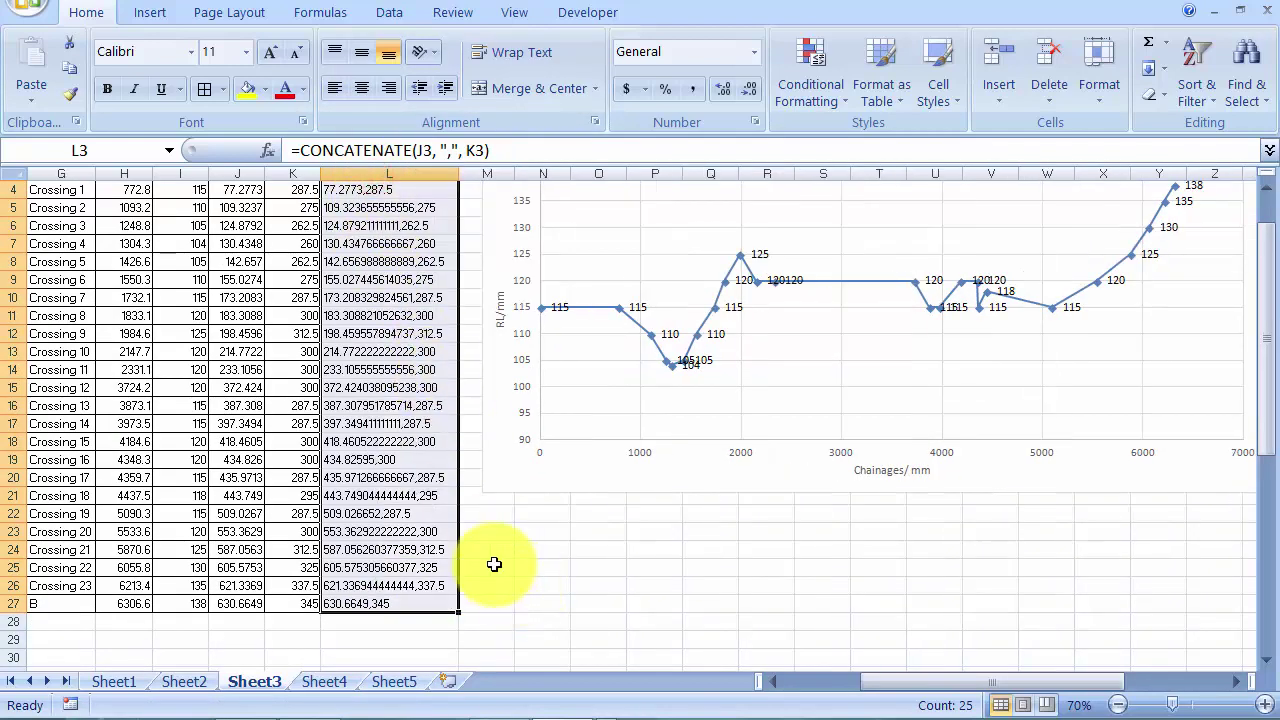
left_click(494, 564)
scroll(494, 540, "up", 1)
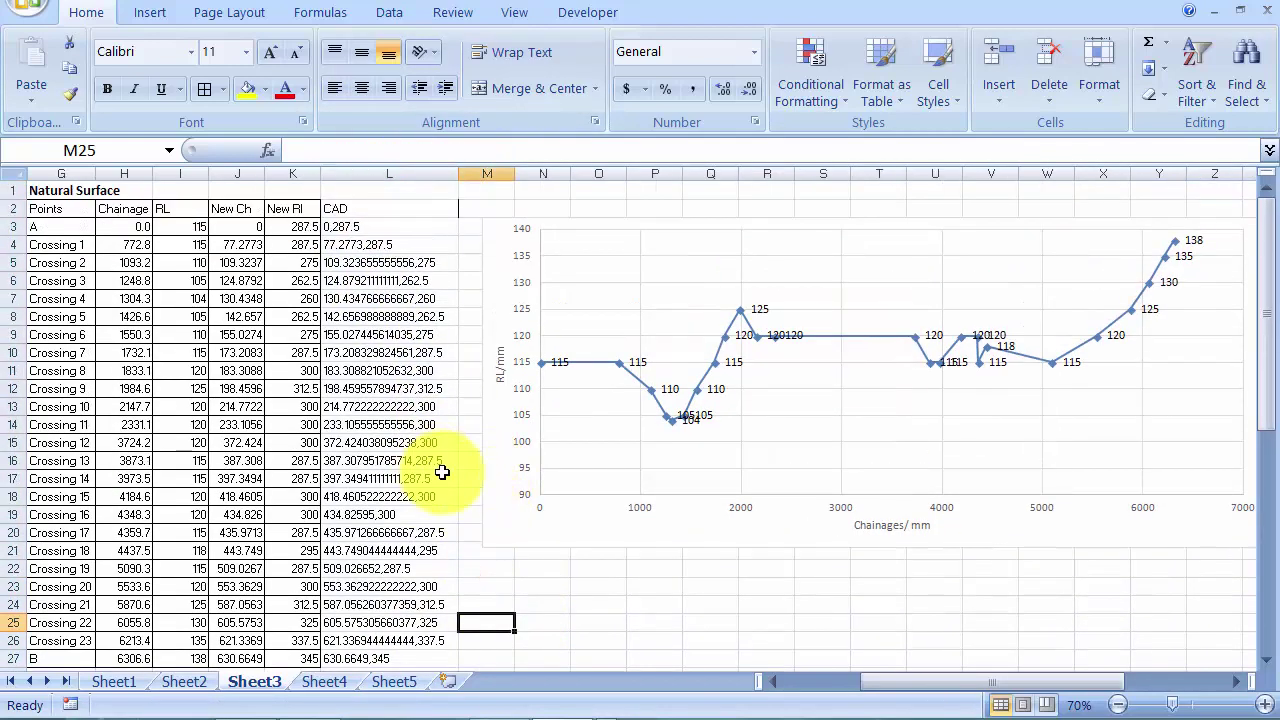
Step: Reduce the New Ch values in J3:J27 to two decimal places
left_click(231, 244)
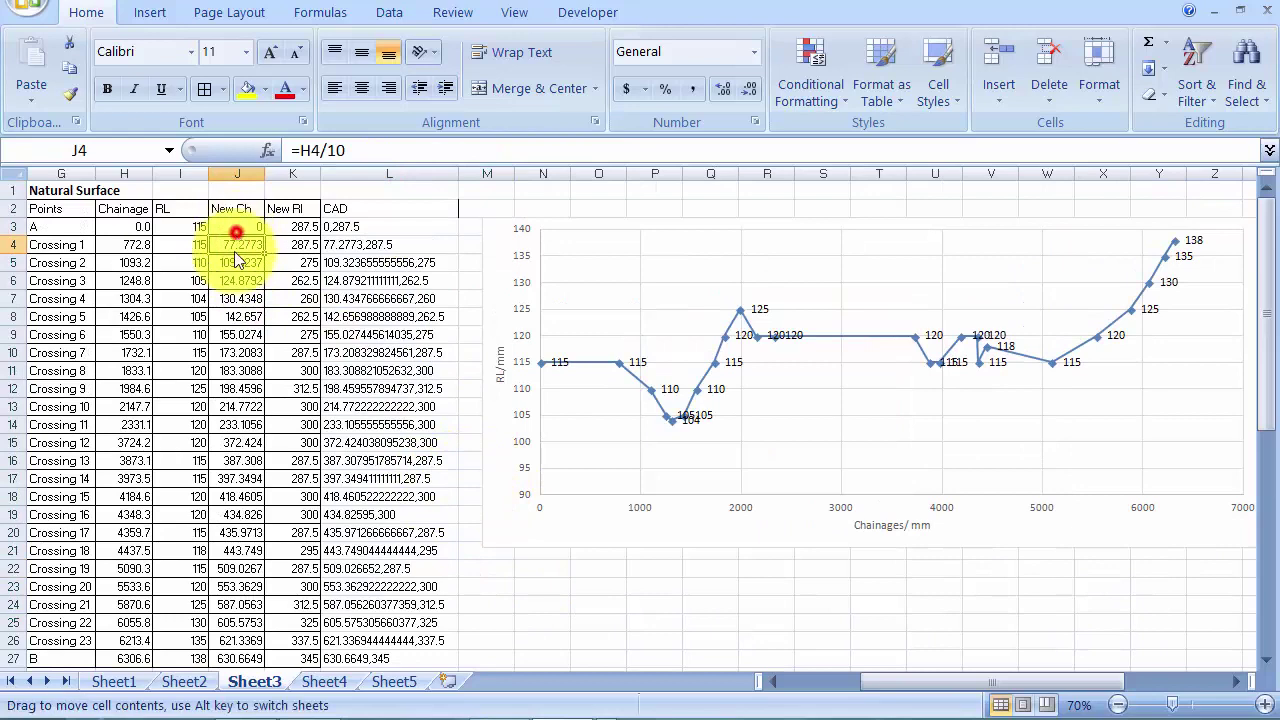
left_click(235, 228)
left_click_drag(235, 228, 240, 658)
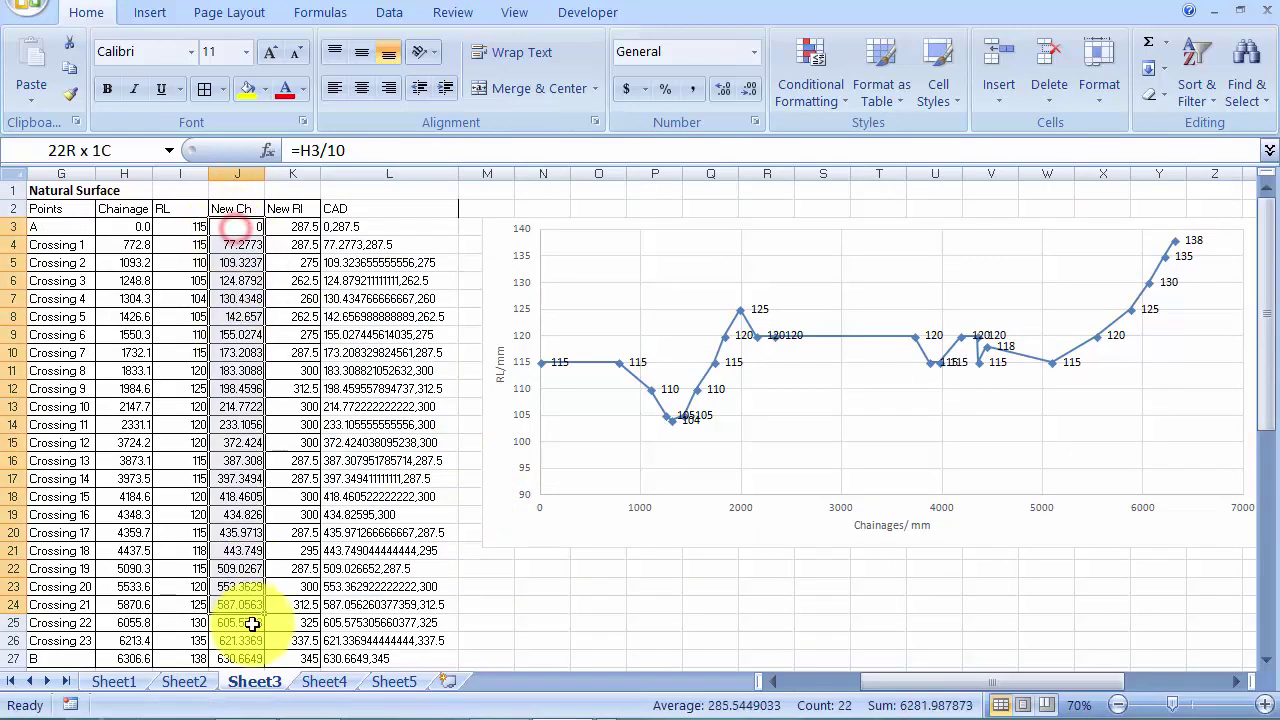
left_click(741, 93)
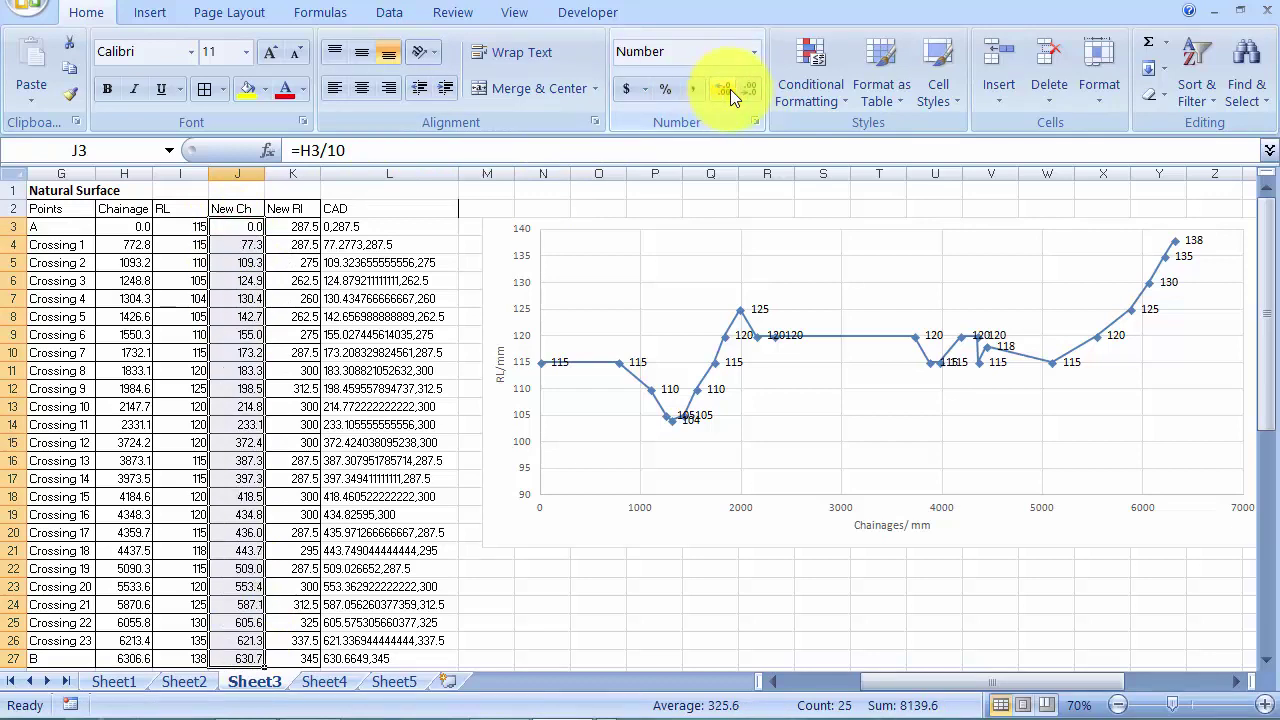
left_click(735, 92)
Step: Copy the CAD coordinate pairs in L3:L27
left_click(392, 208)
mouse_move(343, 228)
left_mouse_down()
mouse_move(386, 681)
mouse_move(390, 609)
mouse_move(390, 621)
left_mouse_up()
key("ctrl+c")
scroll(340, 260, "up", 1)
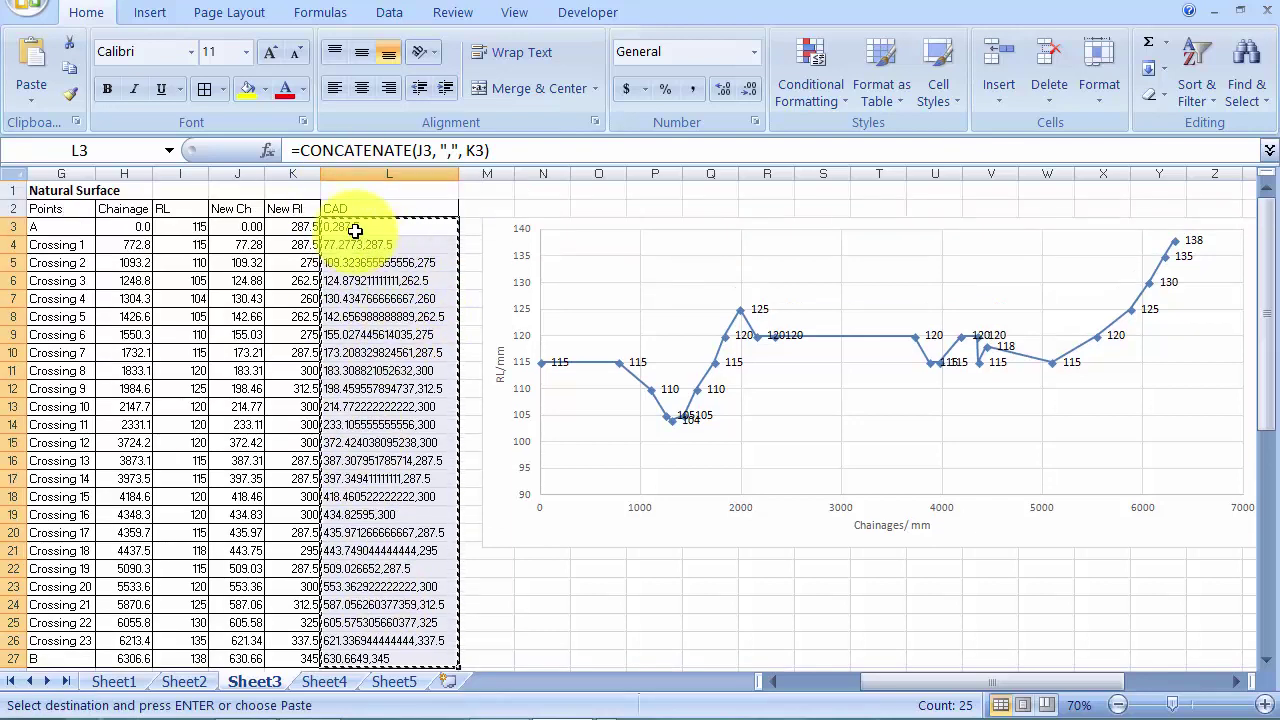
left_click(351, 227)
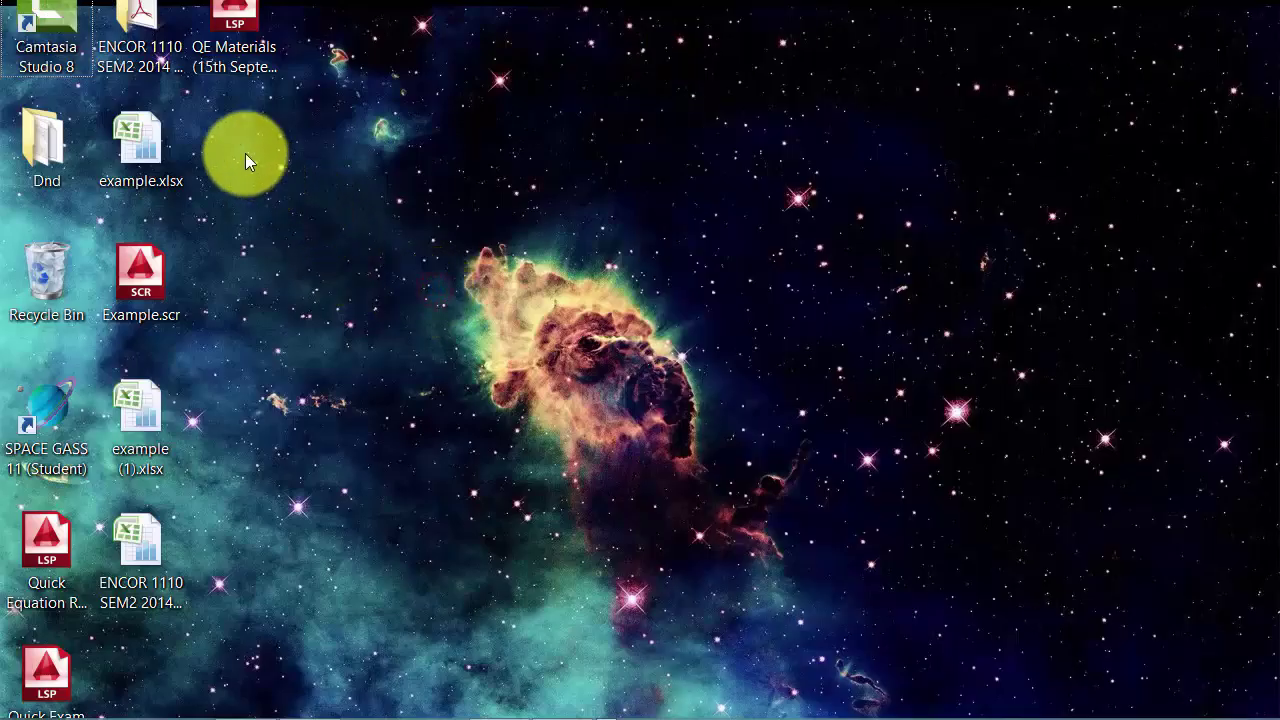
Step: Create a new text document on the desktop named 'Natural surface'
right_click(245, 153)
mouse_move(299, 359)
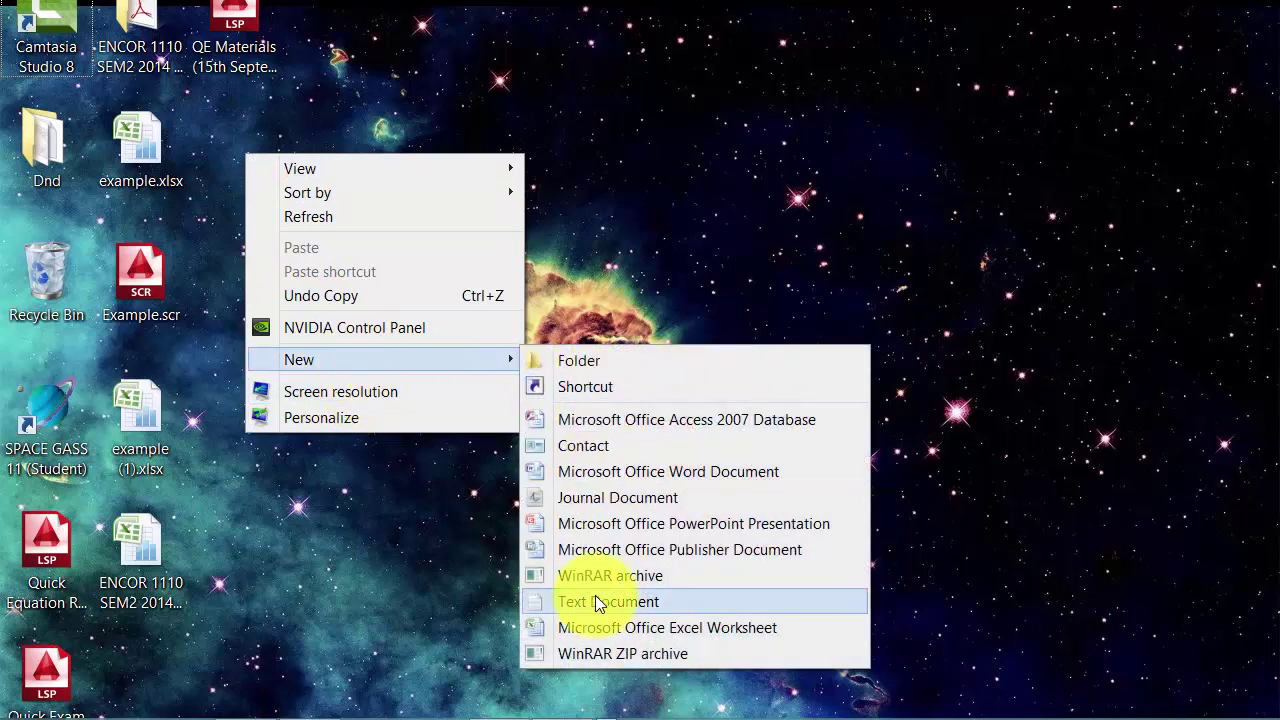
left_click(596, 600)
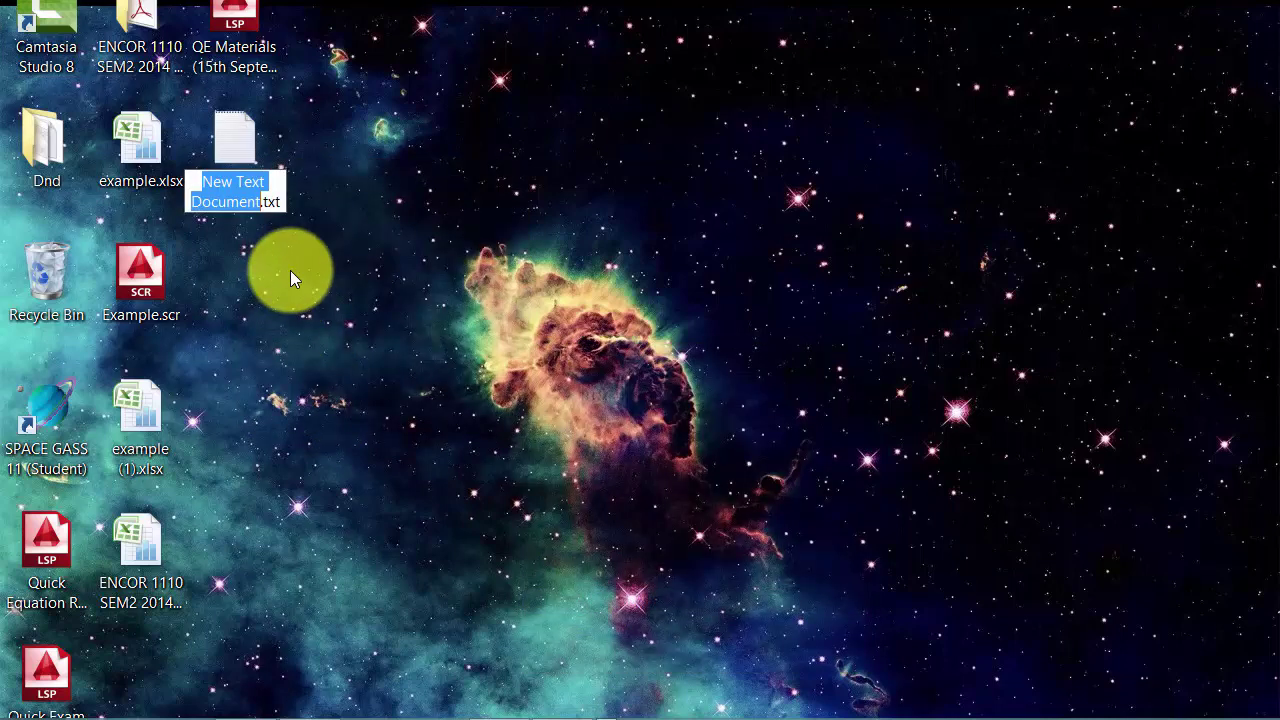
type("Natural surface")
key("Return")
key("Return")
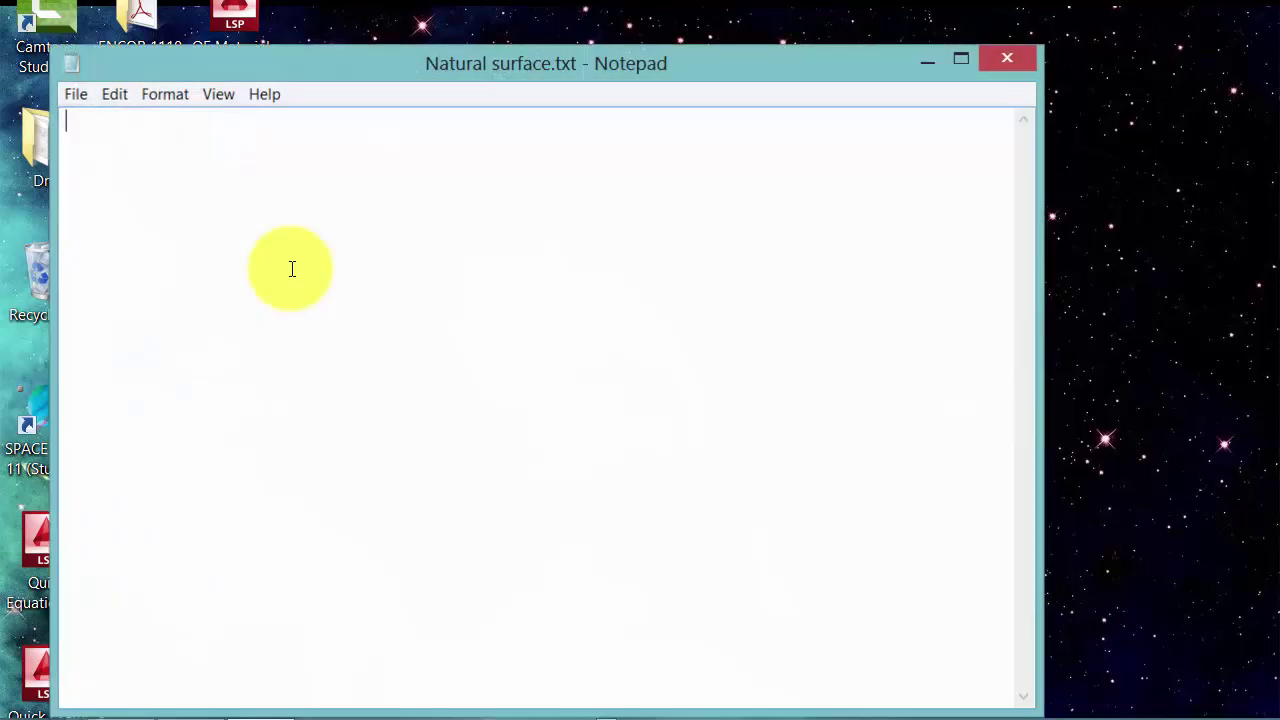
Step: Paste the coordinate pairs, add PLINE as the first line, and close Notepad
key("ctrl+v")
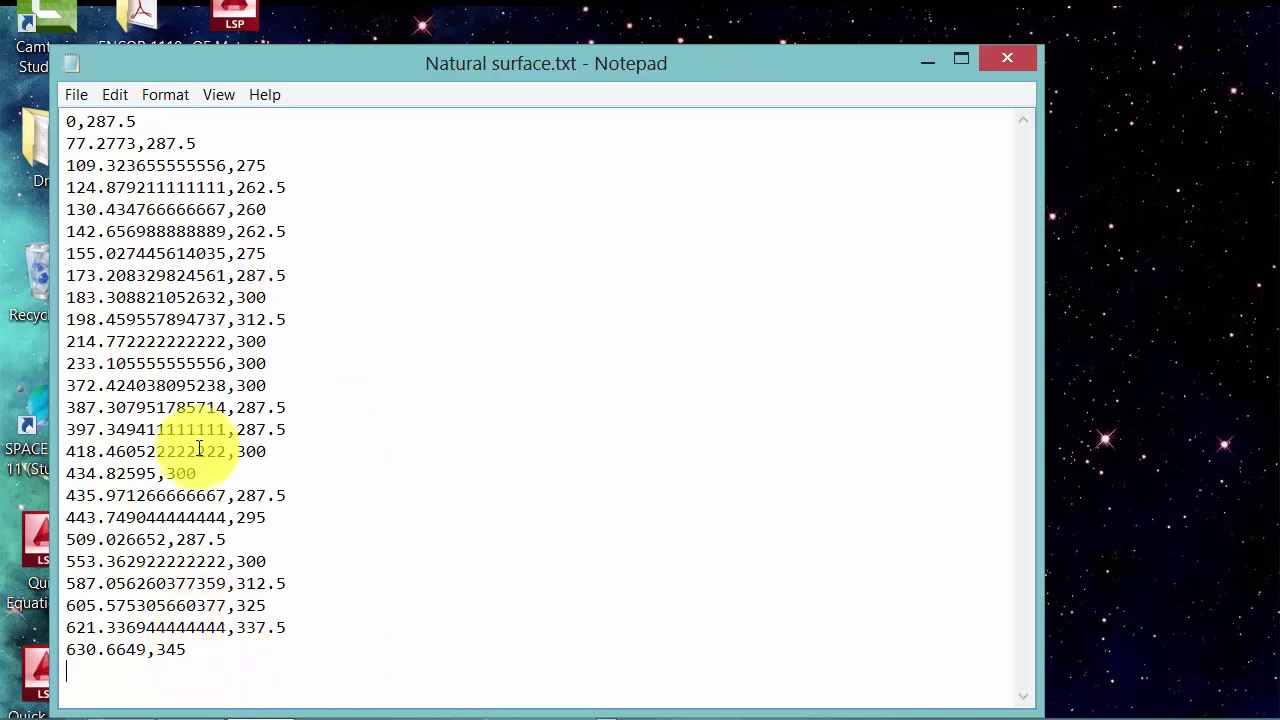
left_click(66, 121)
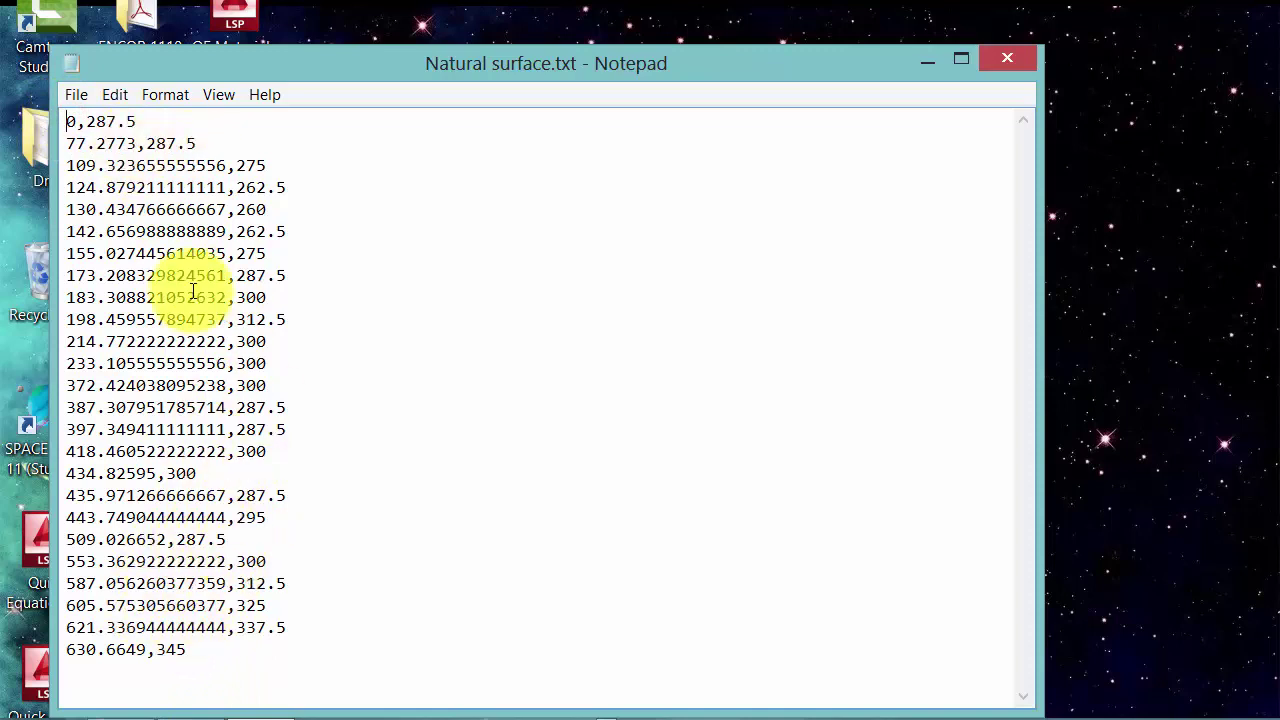
key("Return")
type("PLINE")
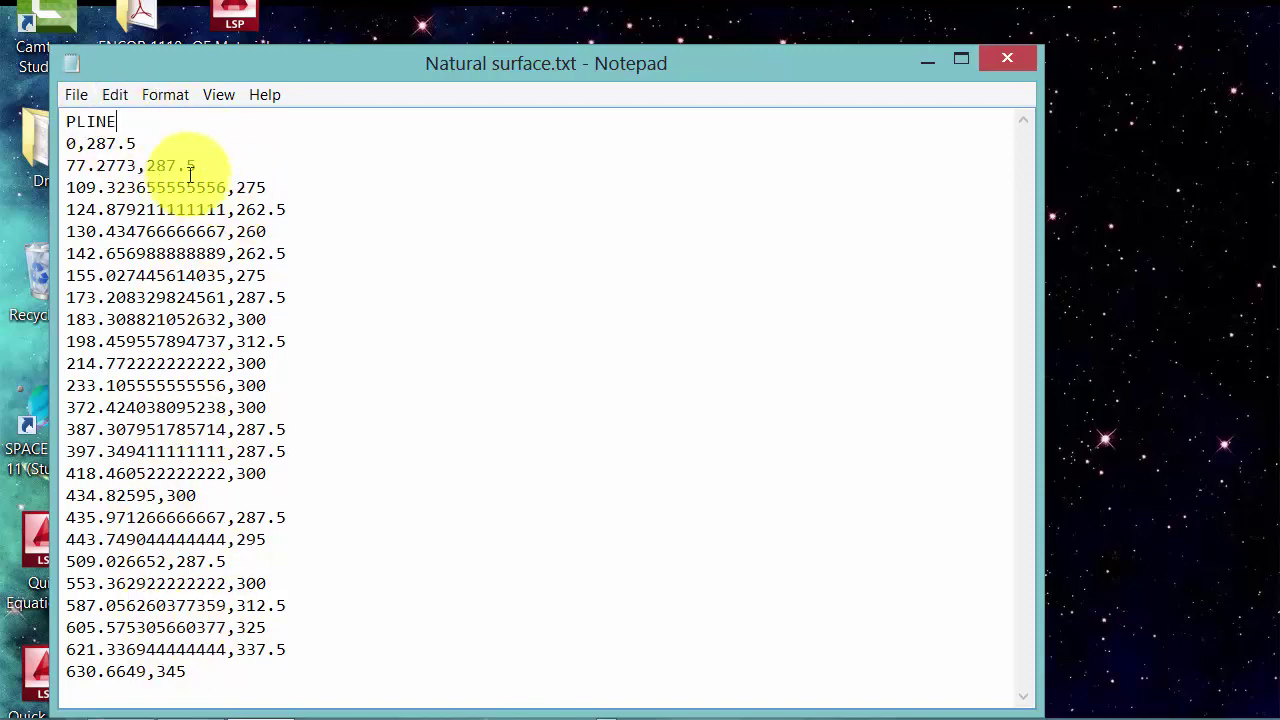
left_click(126, 120)
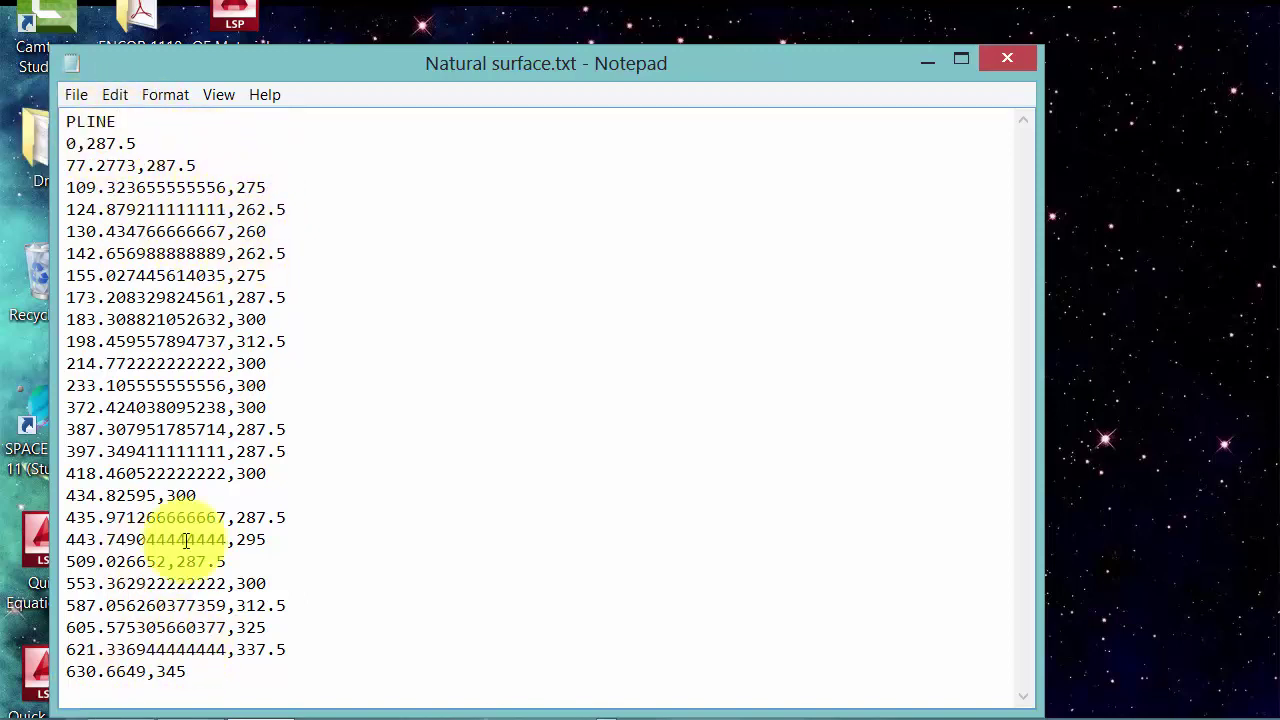
left_click(230, 657)
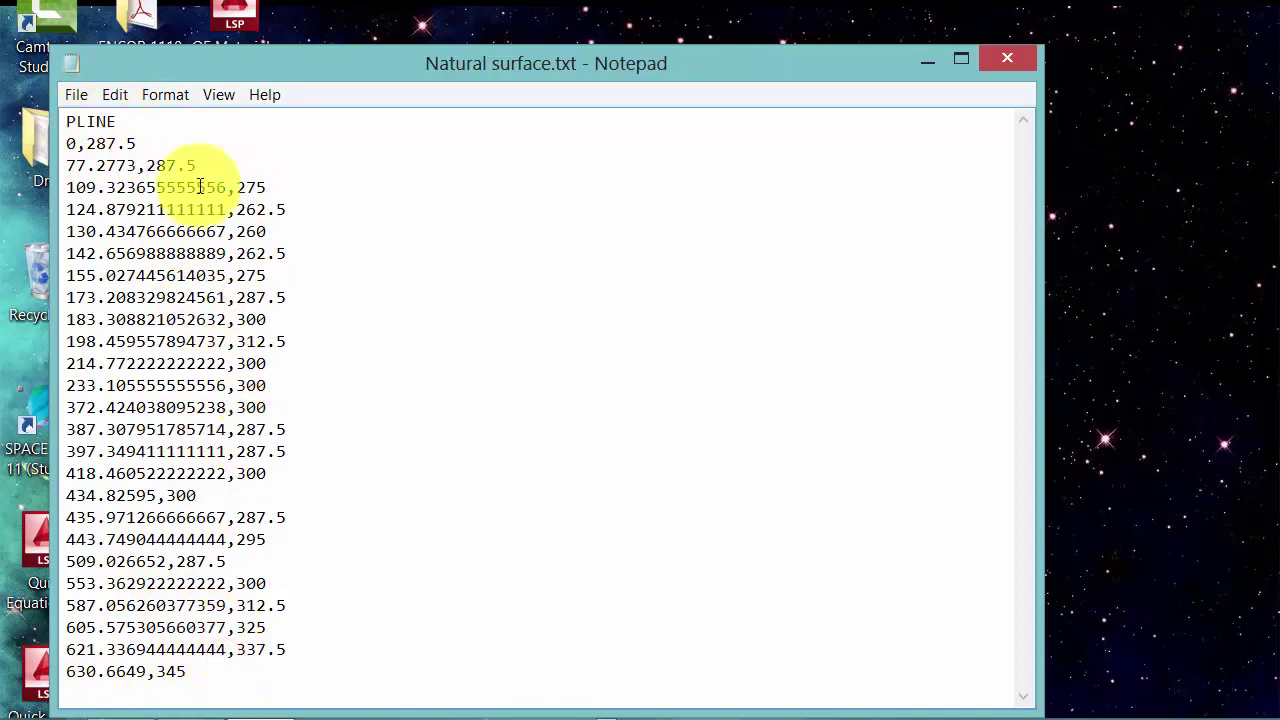
left_click(1026, 68)
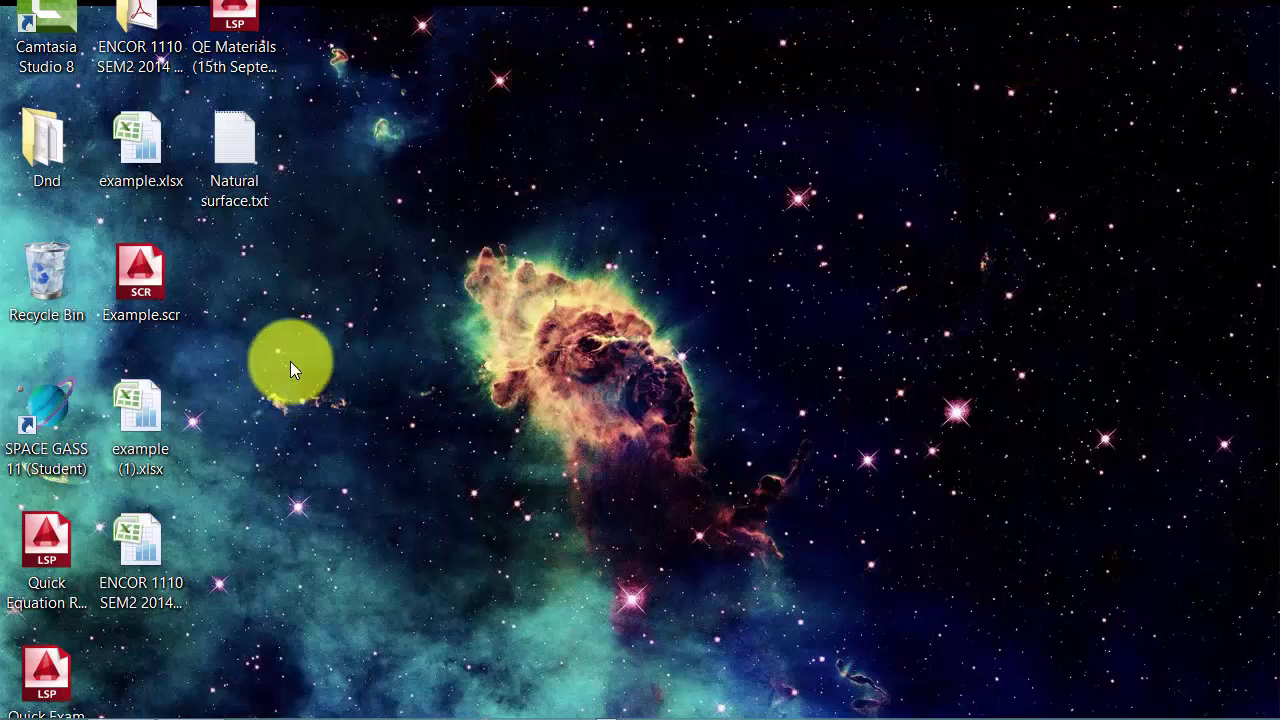
Step: Select Natural surface.txt, comparing its file type with Example.scr
left_click(234, 30)
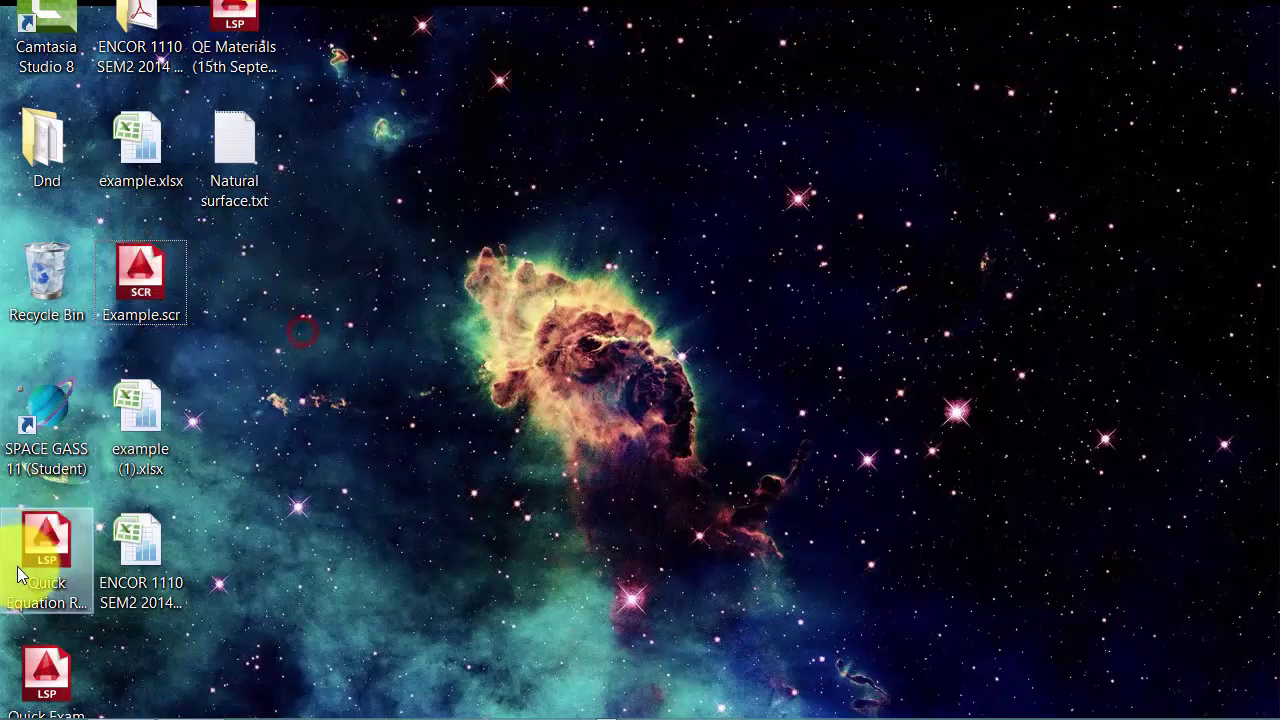
left_click(35, 672)
left_click(236, 172)
left_click(164, 253)
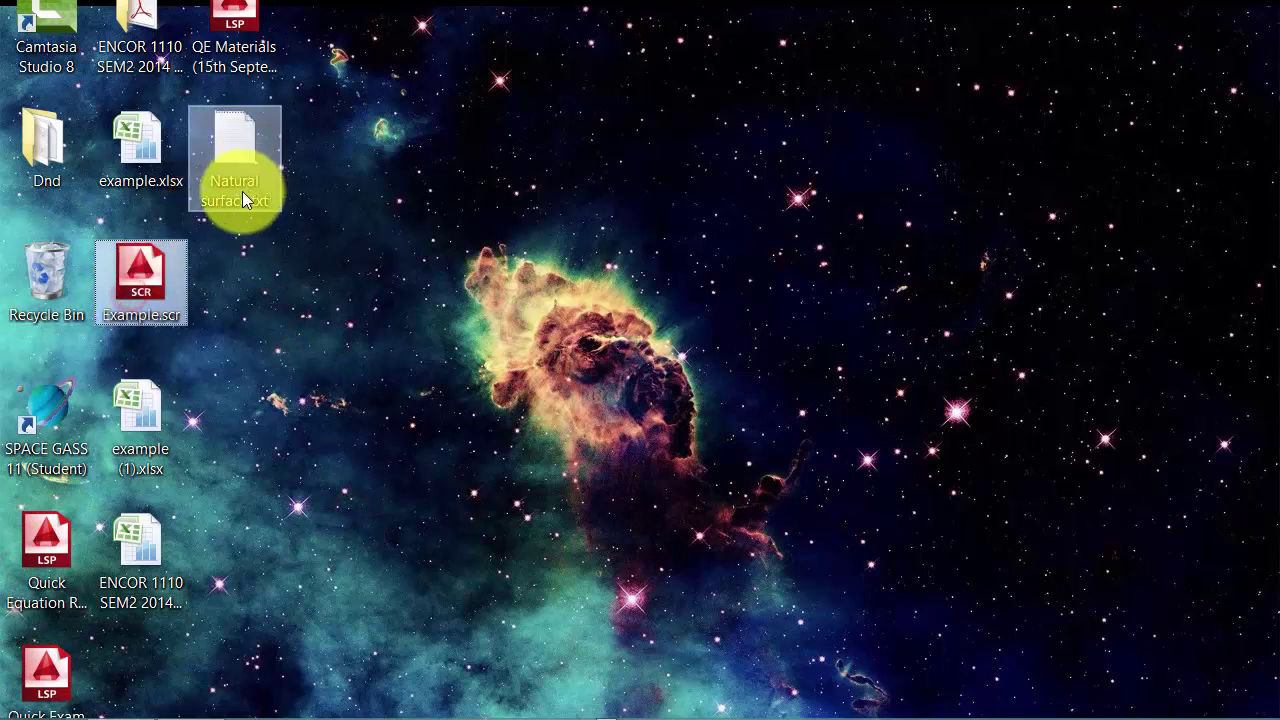
left_click(251, 265)
left_click(246, 185)
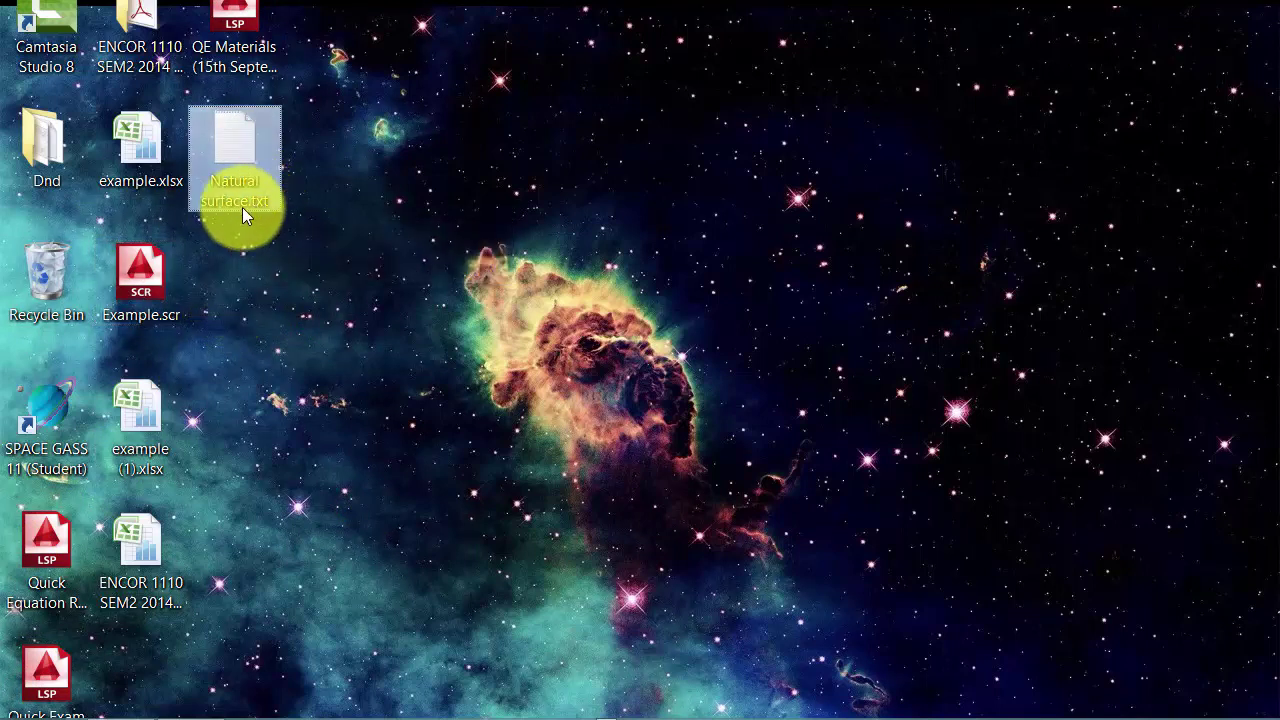
mouse_move(235, 160)
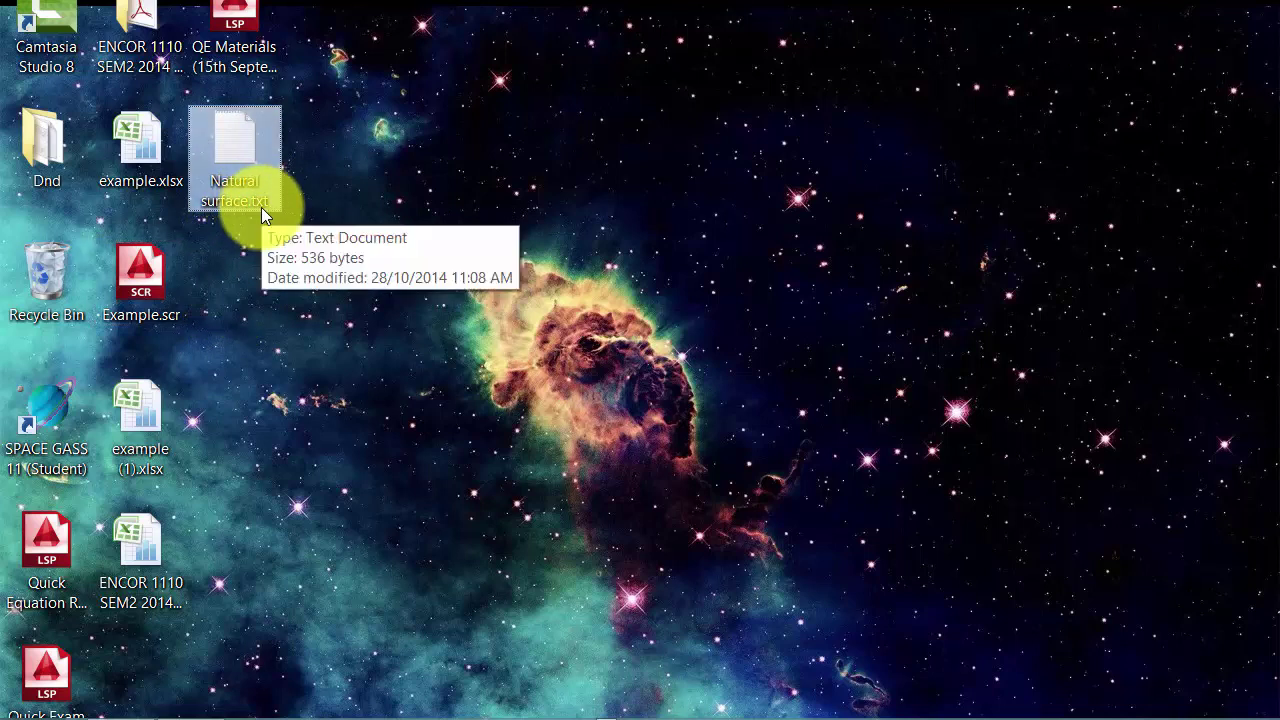
left_click(245, 269)
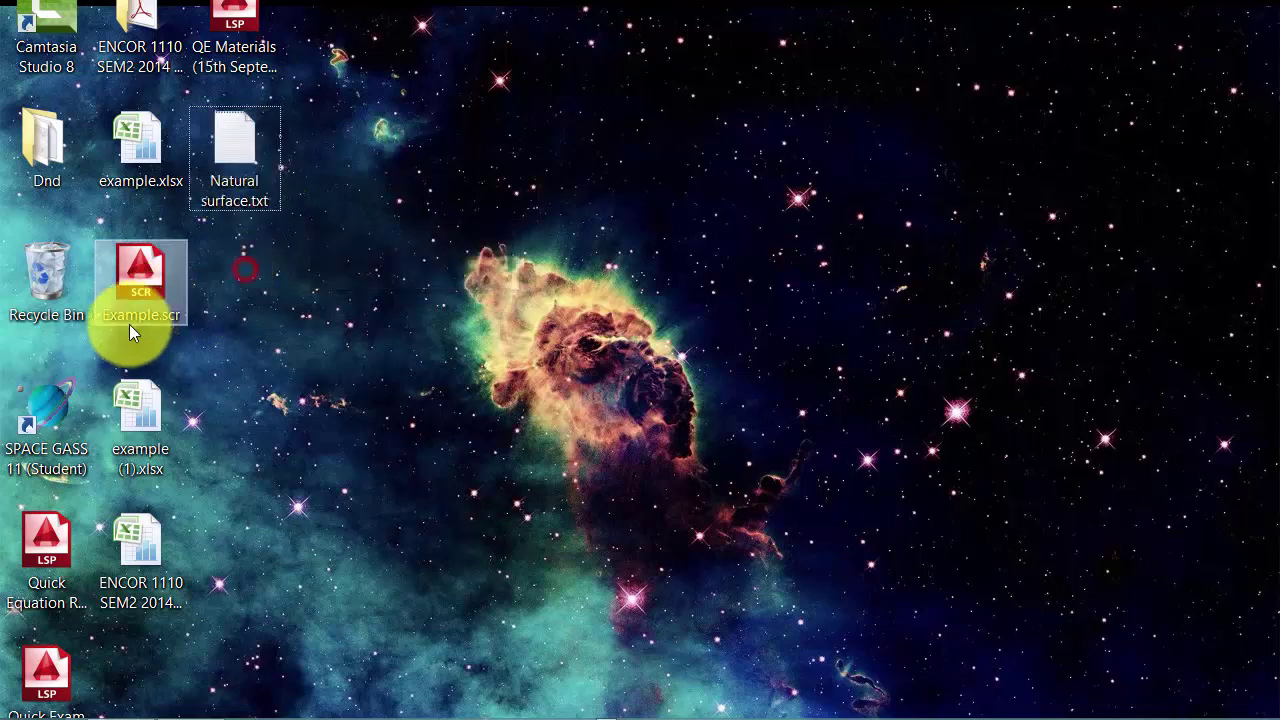
left_click(130, 320)
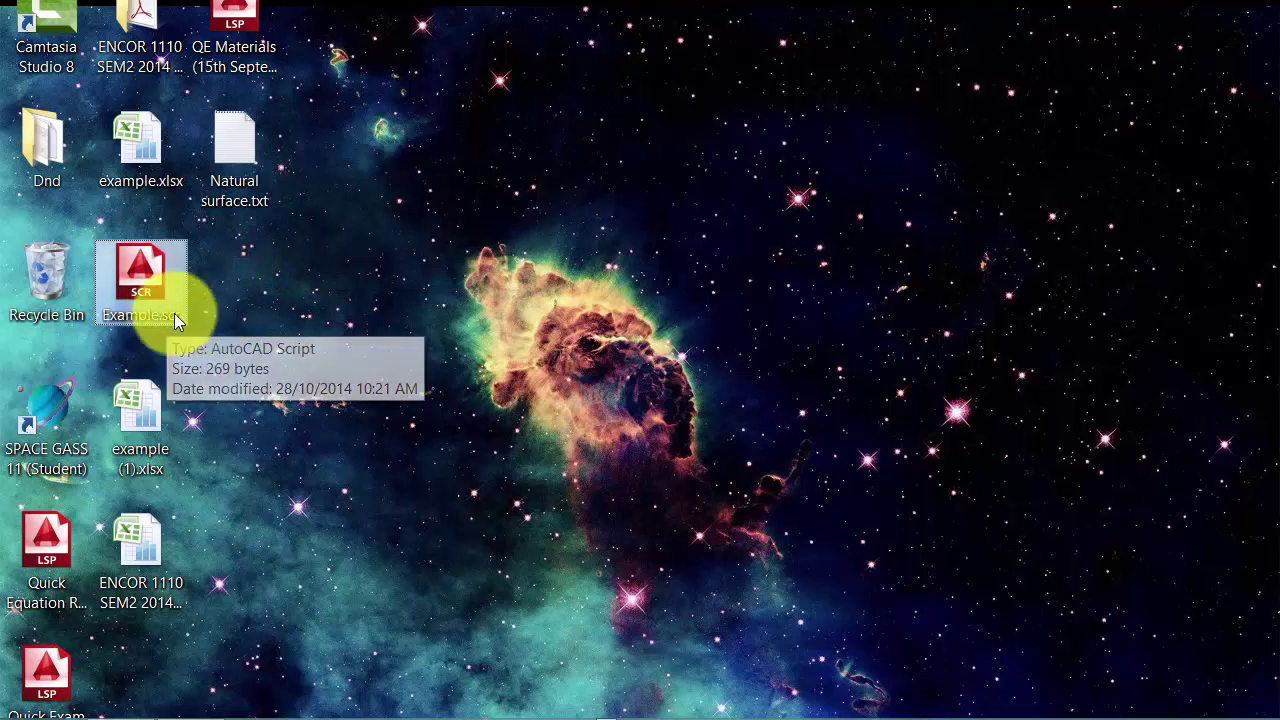
left_click(246, 172)
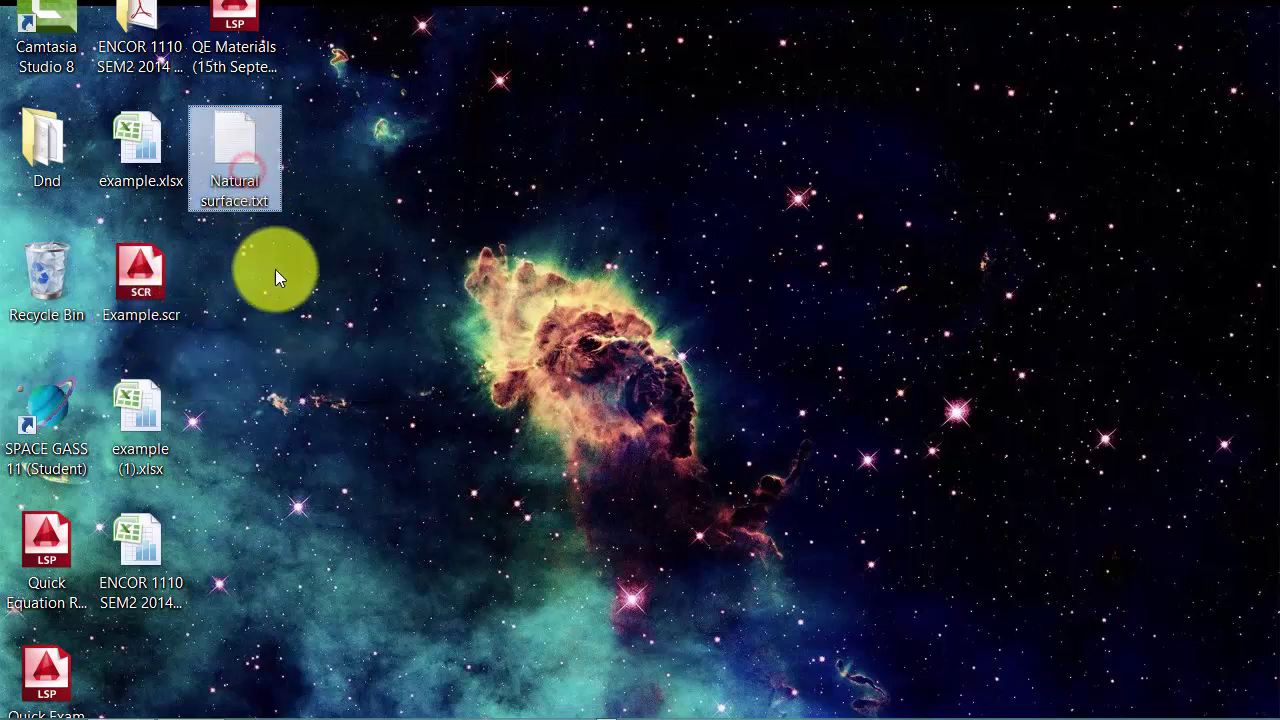
Step: Change the file extension from txt to scr, making Natural surface.scr
key("F2")
key("Right")
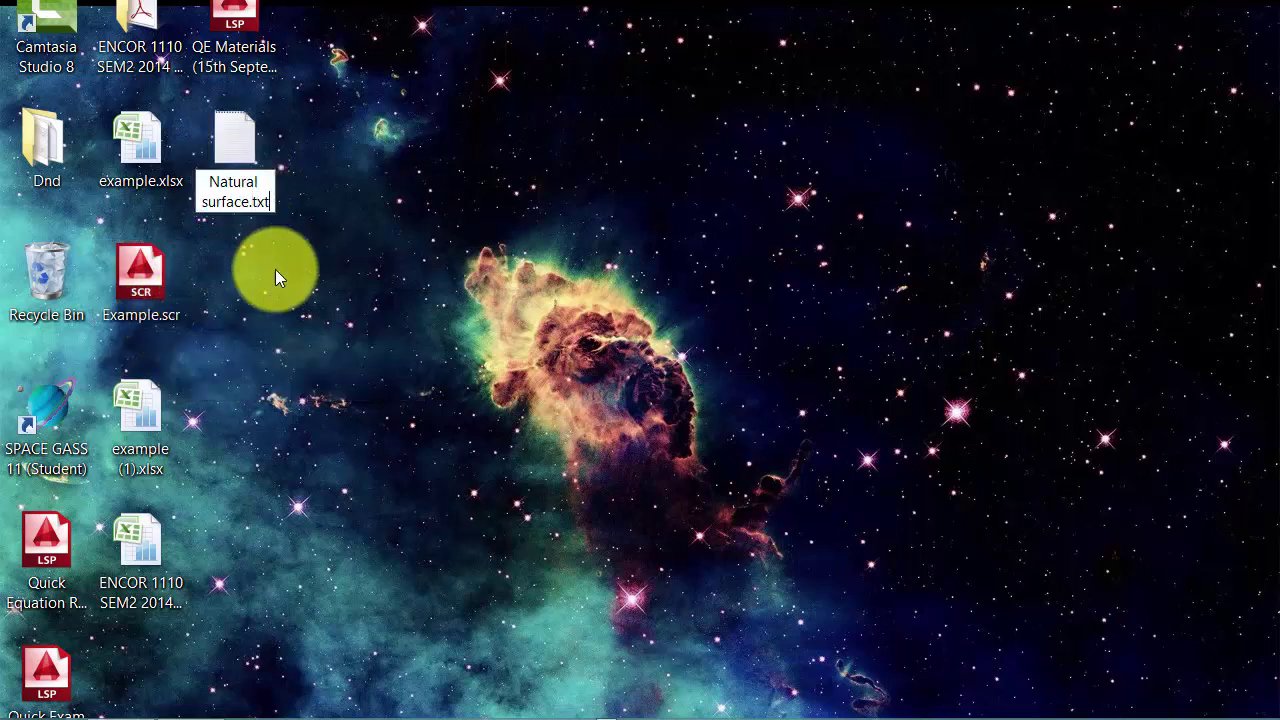
key("BackSpace")
key("BackSpace")
key("BackSpace")
type("scr")
key("Return")
key("Return")
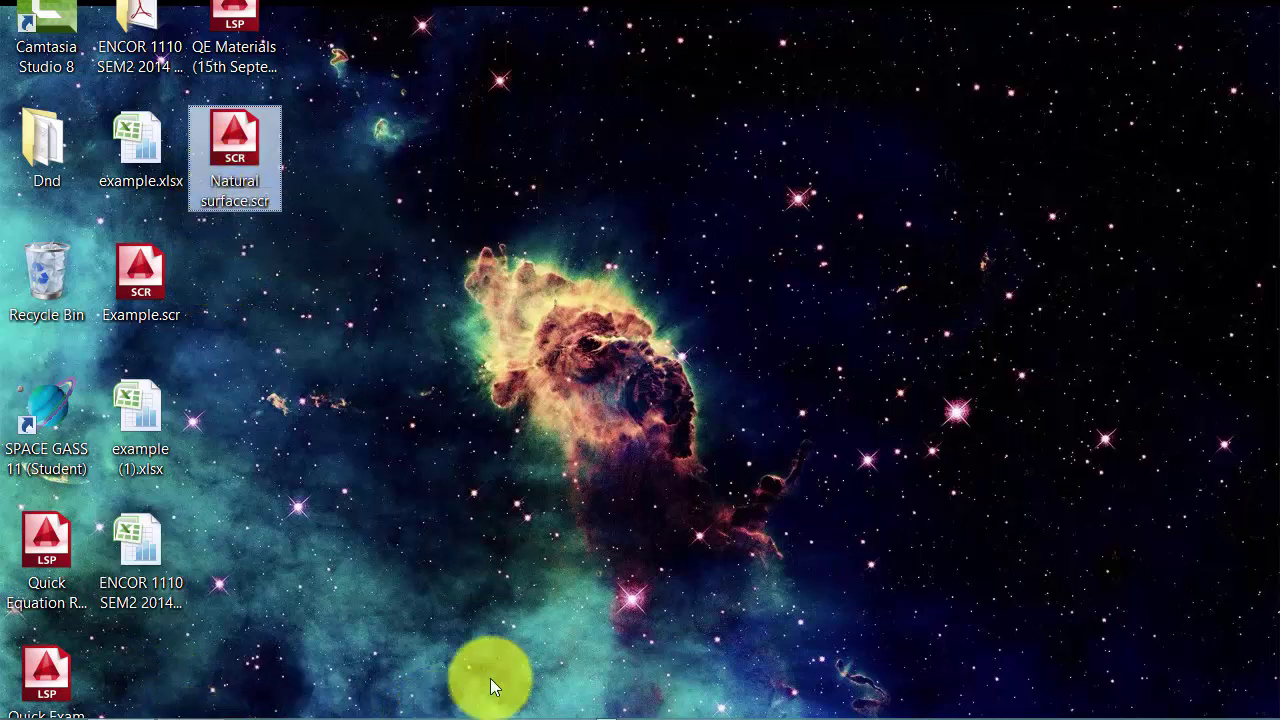
Step: Bring the AutoCAD Drawing1 window back into view beside the desktop
left_click(553, 627)
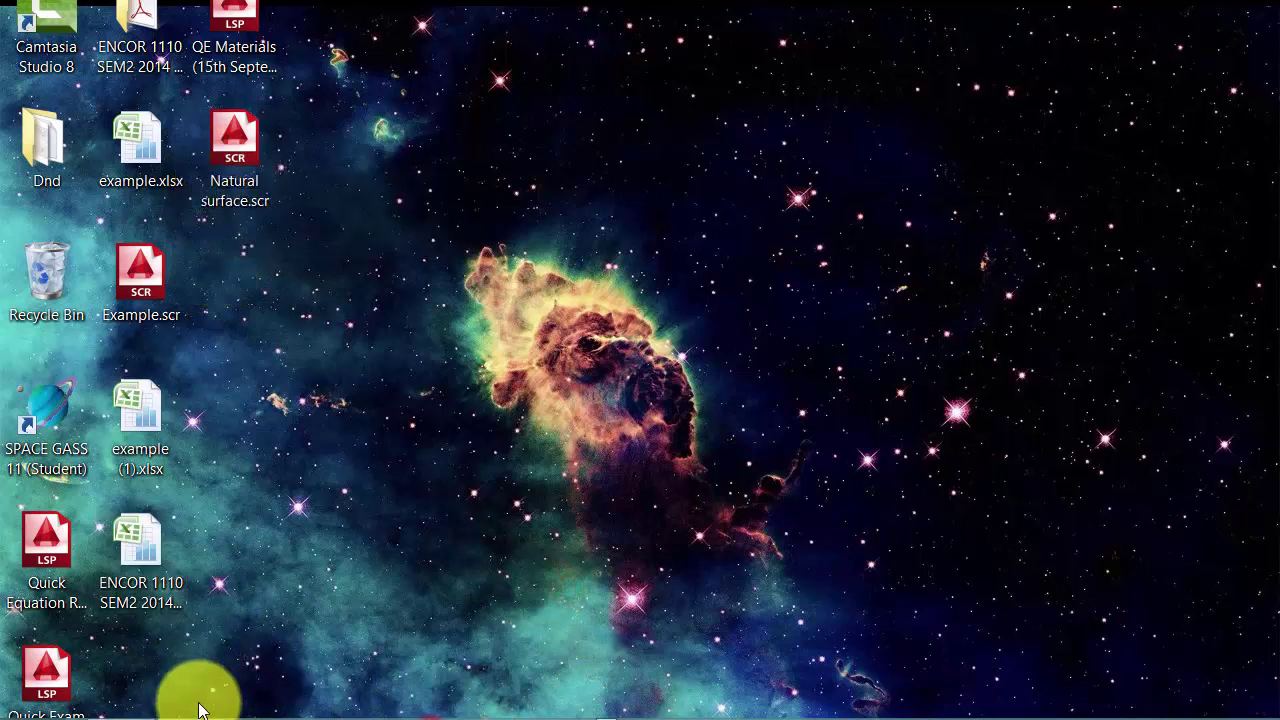
left_click(60, 716)
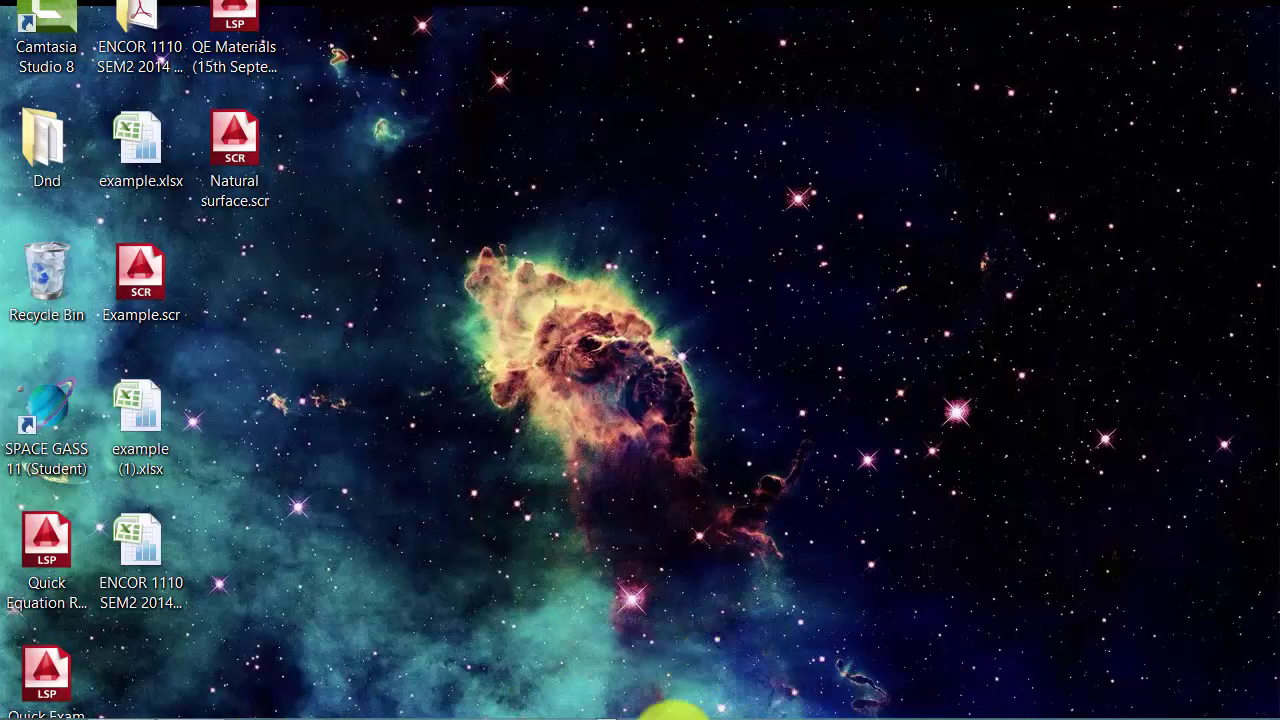
left_click(471, 712)
left_click(229, 220)
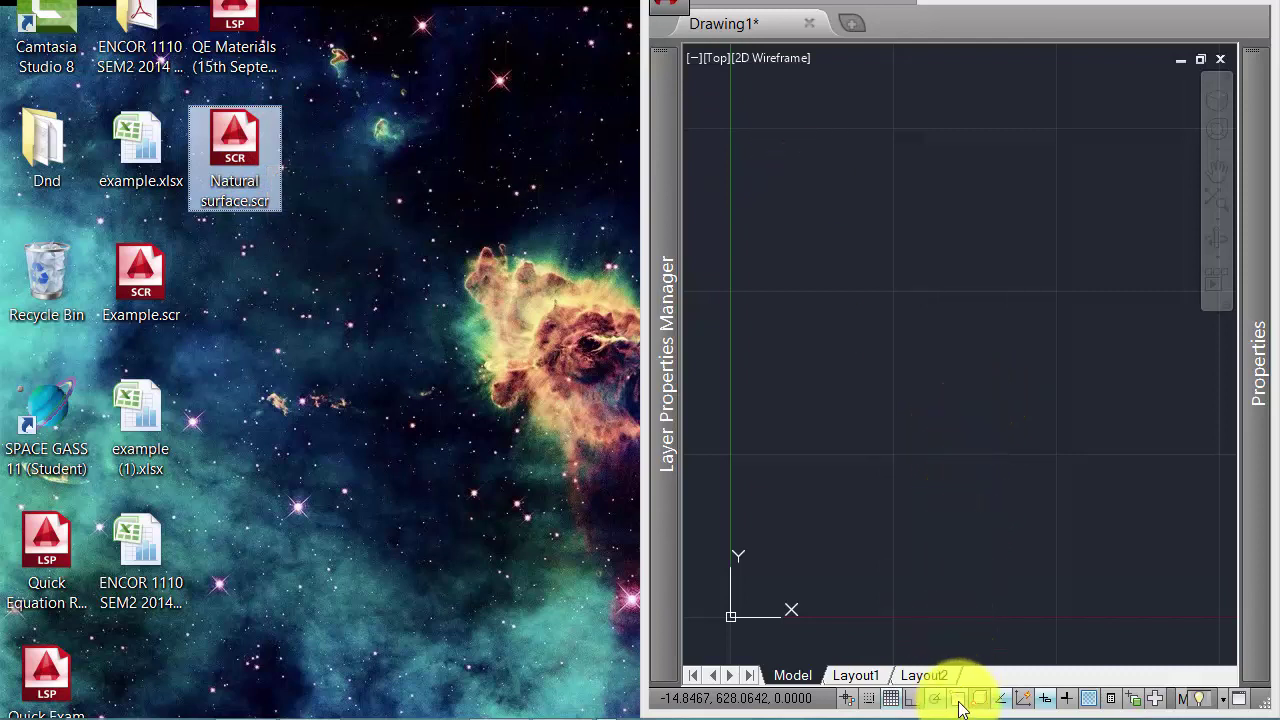
left_click(943, 566)
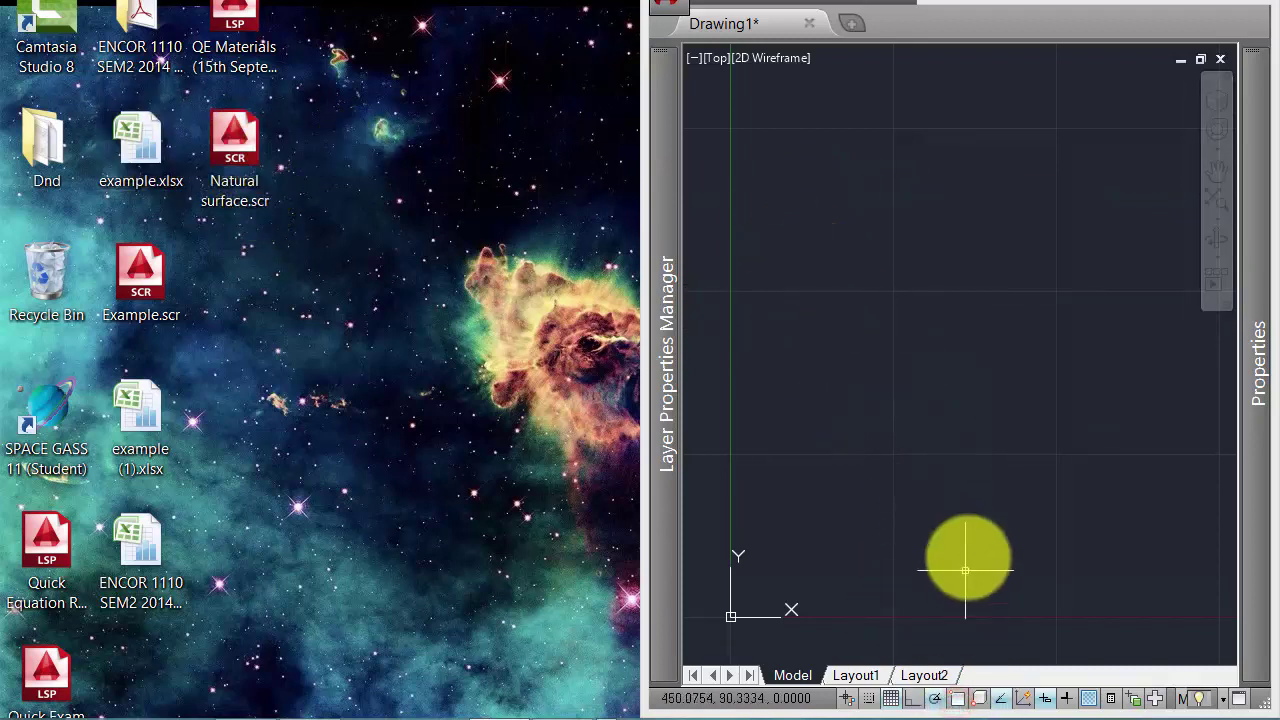
Step: Drag Natural surface.scr into the drawing to draw the profile polyline, then zoom to inspect it
left_click(240, 162)
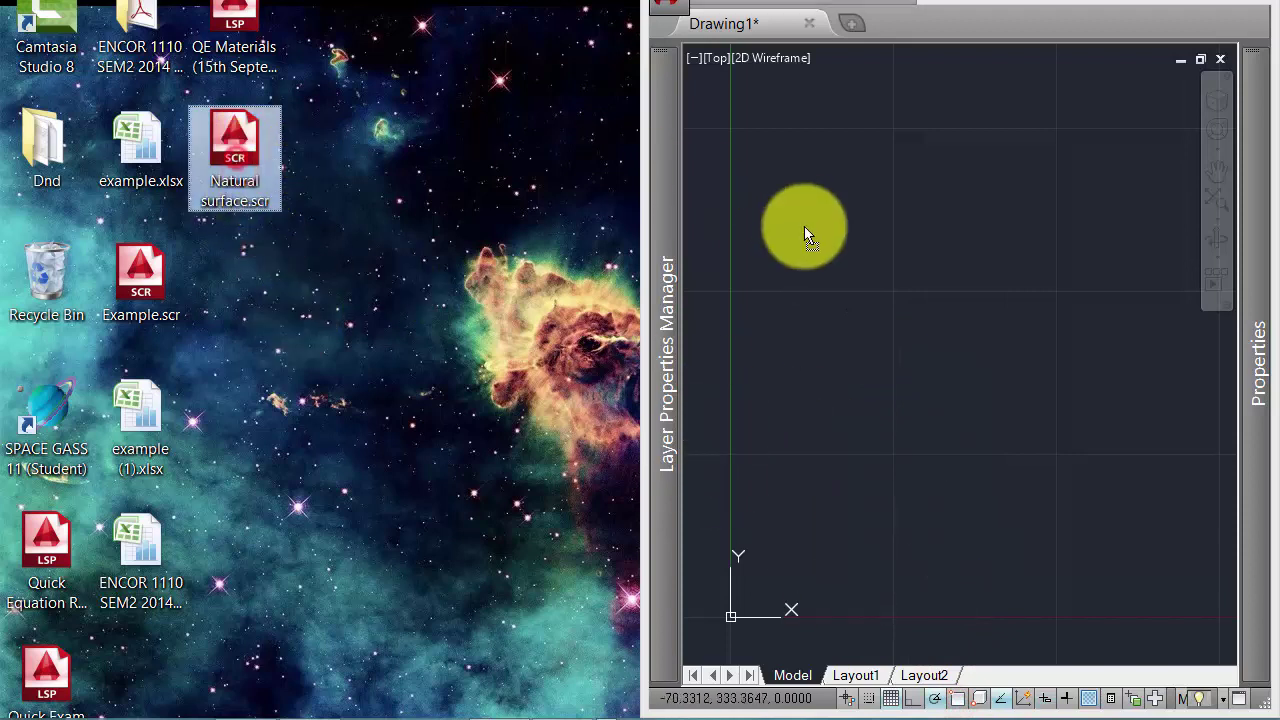
left_click_drag(240, 162, 804, 226)
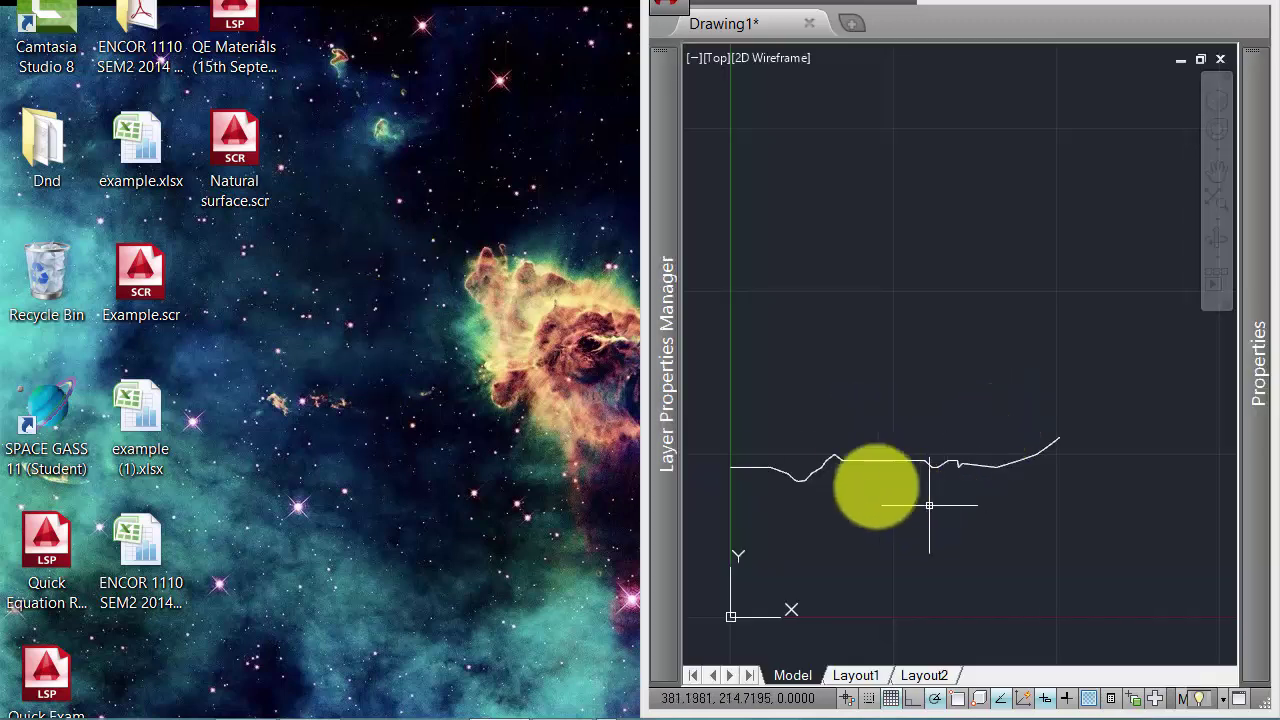
scroll(800, 395, "up", 2)
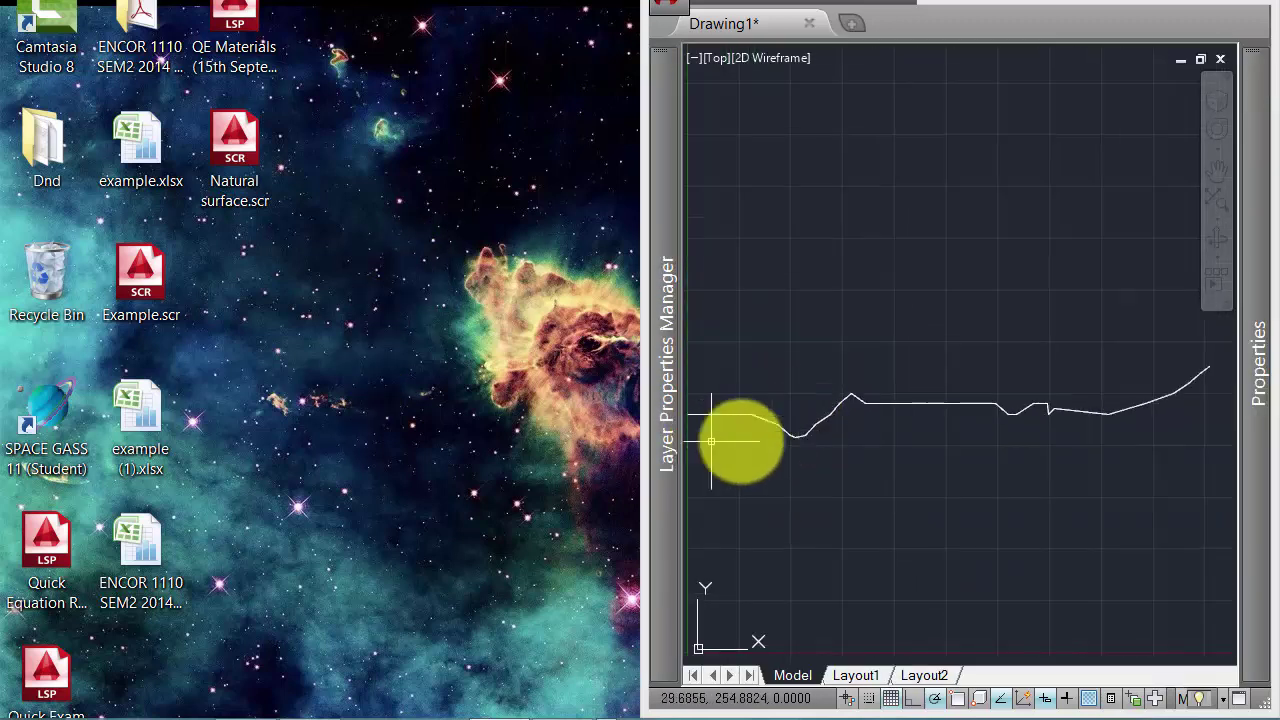
scroll(800, 438, "down", 2)
scroll(991, 434, "up", 2)
scroll(1054, 426, "up", 1)
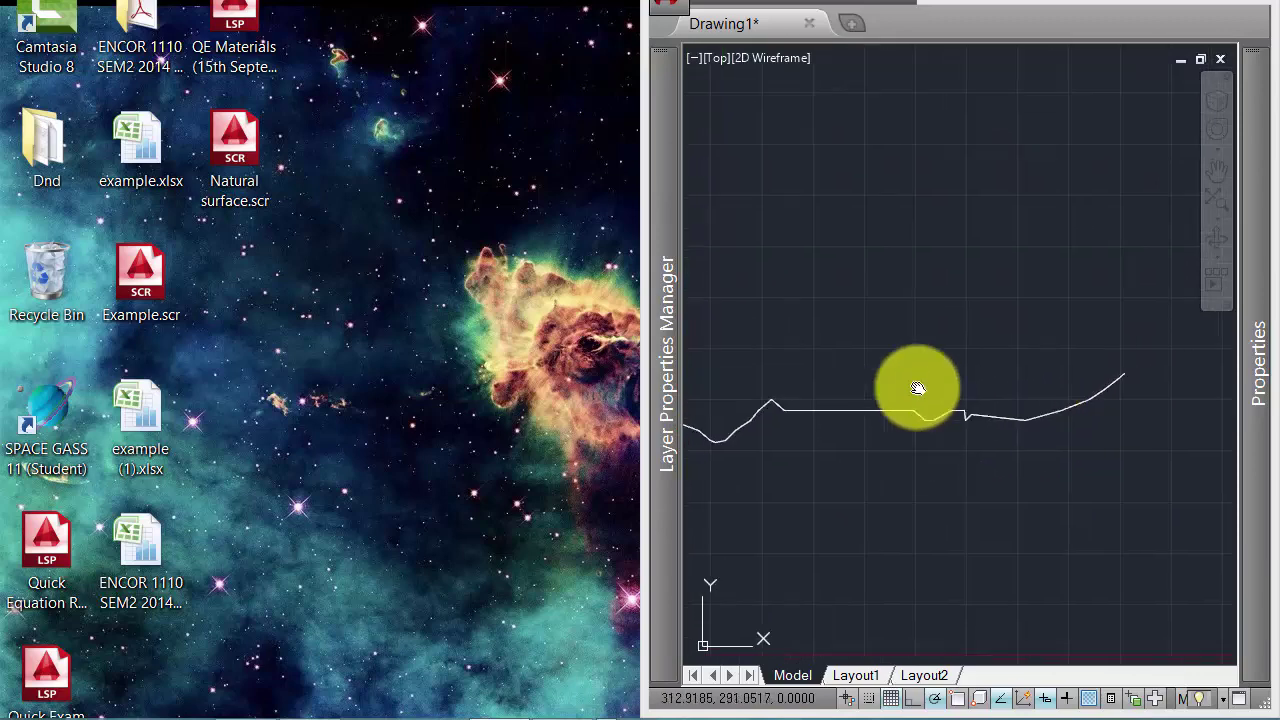
scroll(960, 375, "up", 1)
scroll(930, 405, "down", 2)
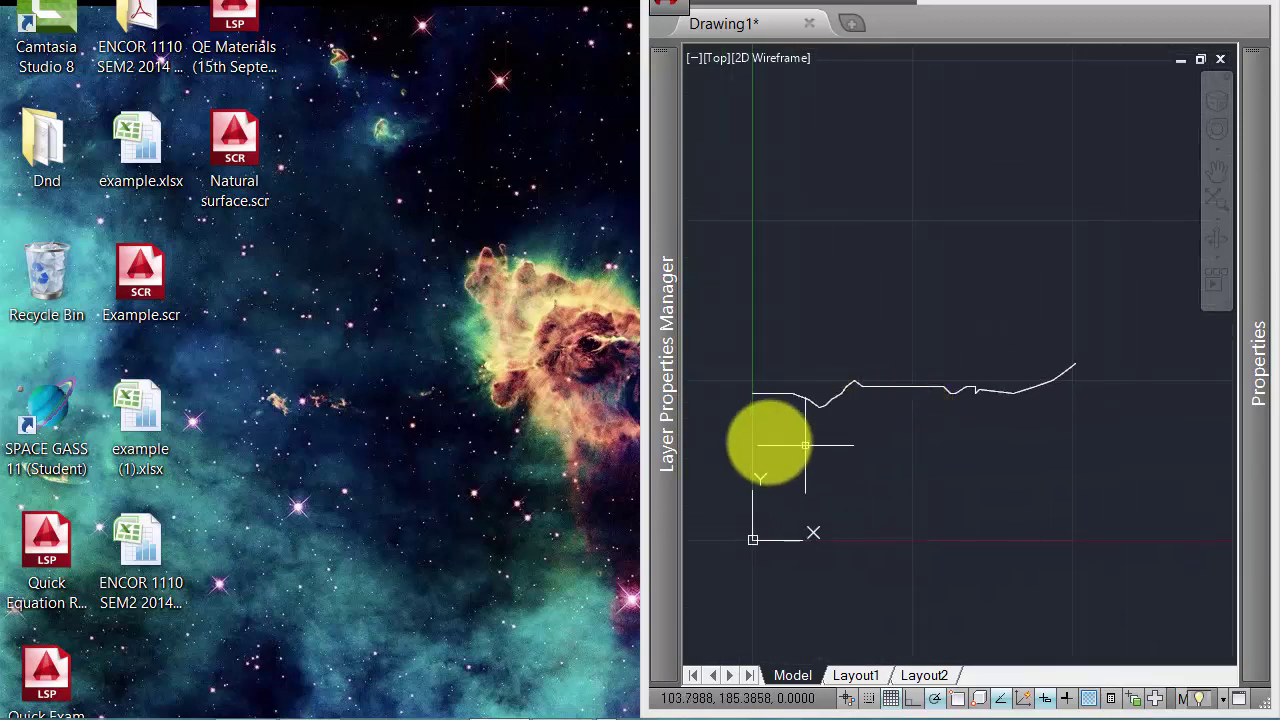
Step: Show Excel's Grade lines sheet, nudge its chart left, and return to the drawing
left_click(545, 708)
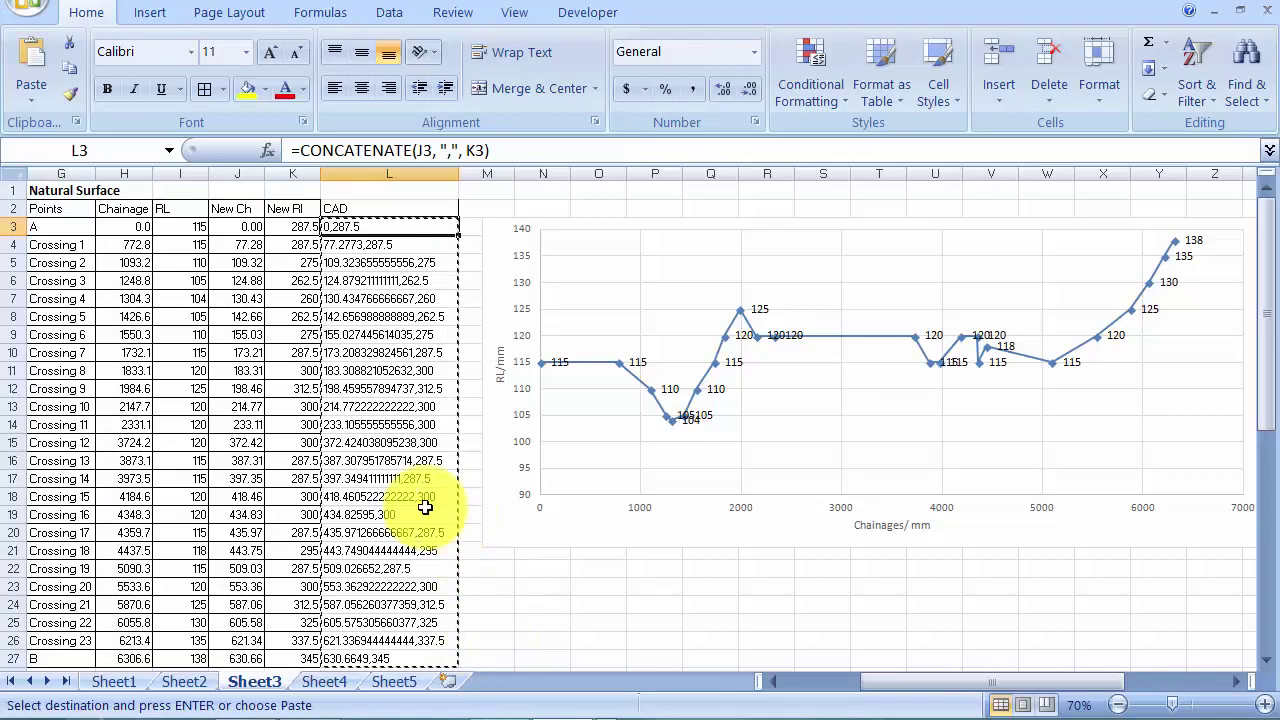
left_click(324, 682)
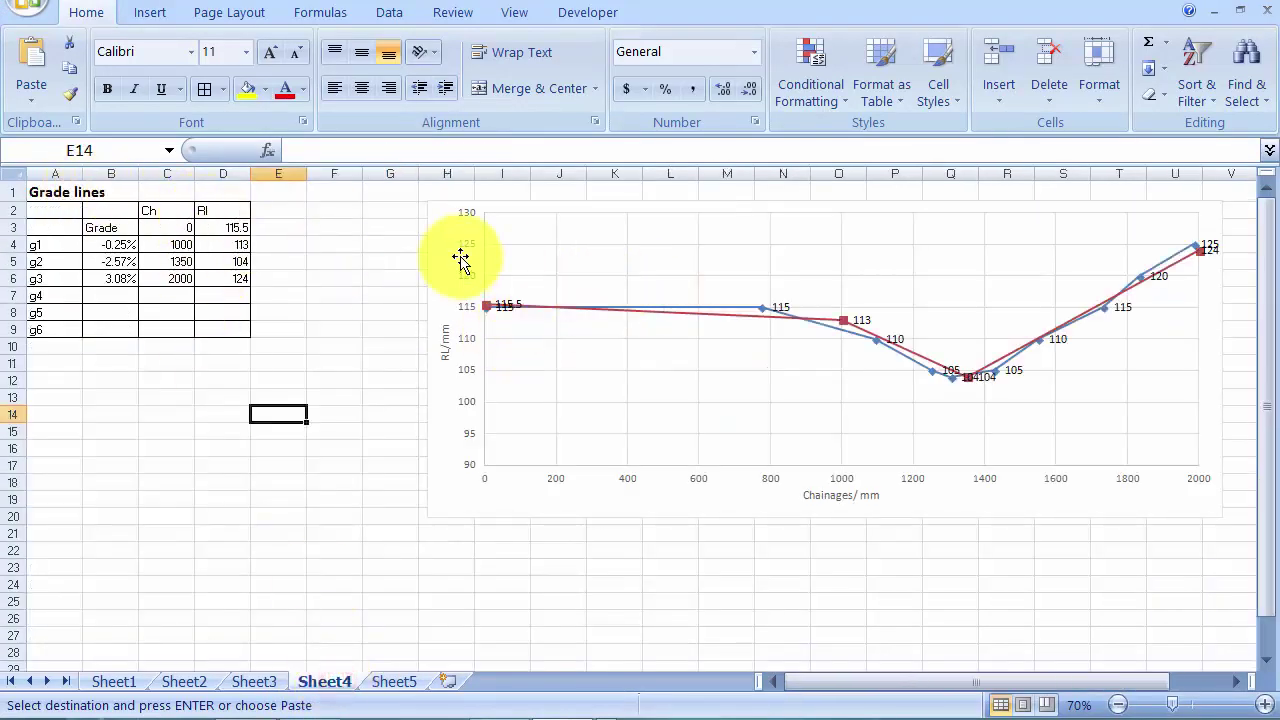
left_click_drag(447, 236, 427, 236)
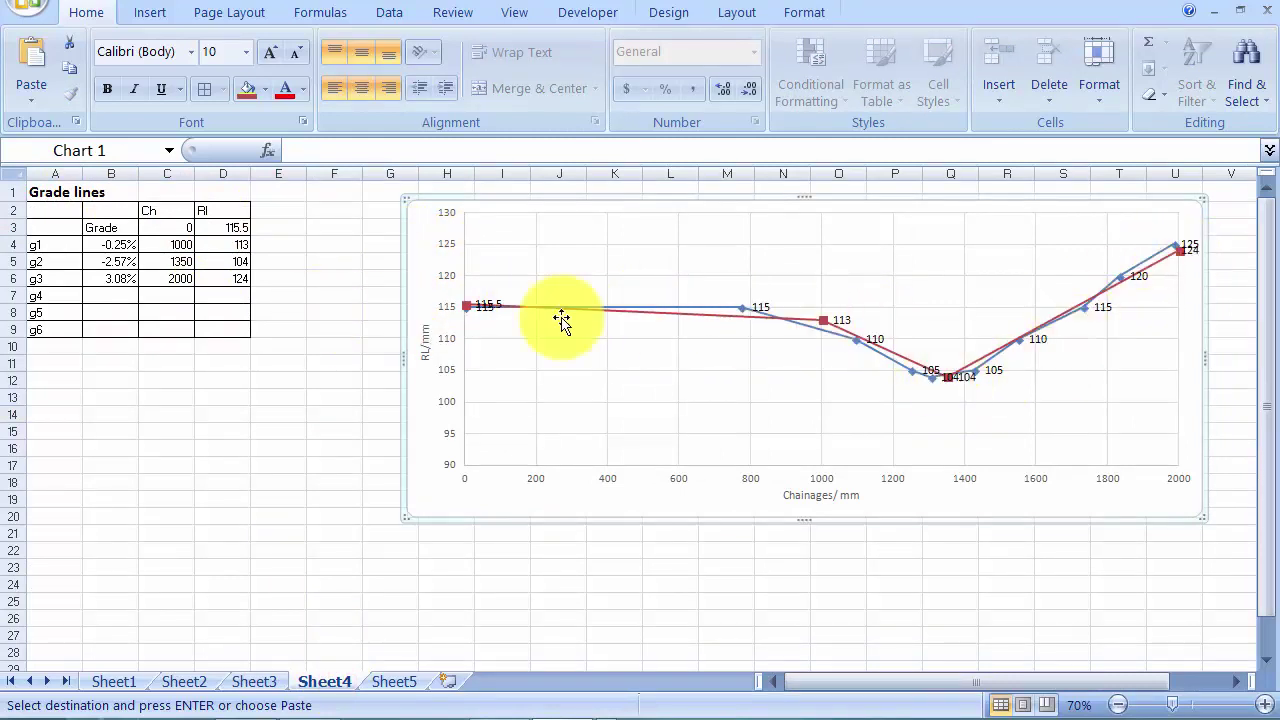
left_click(500, 708)
mouse_move(667, 364)
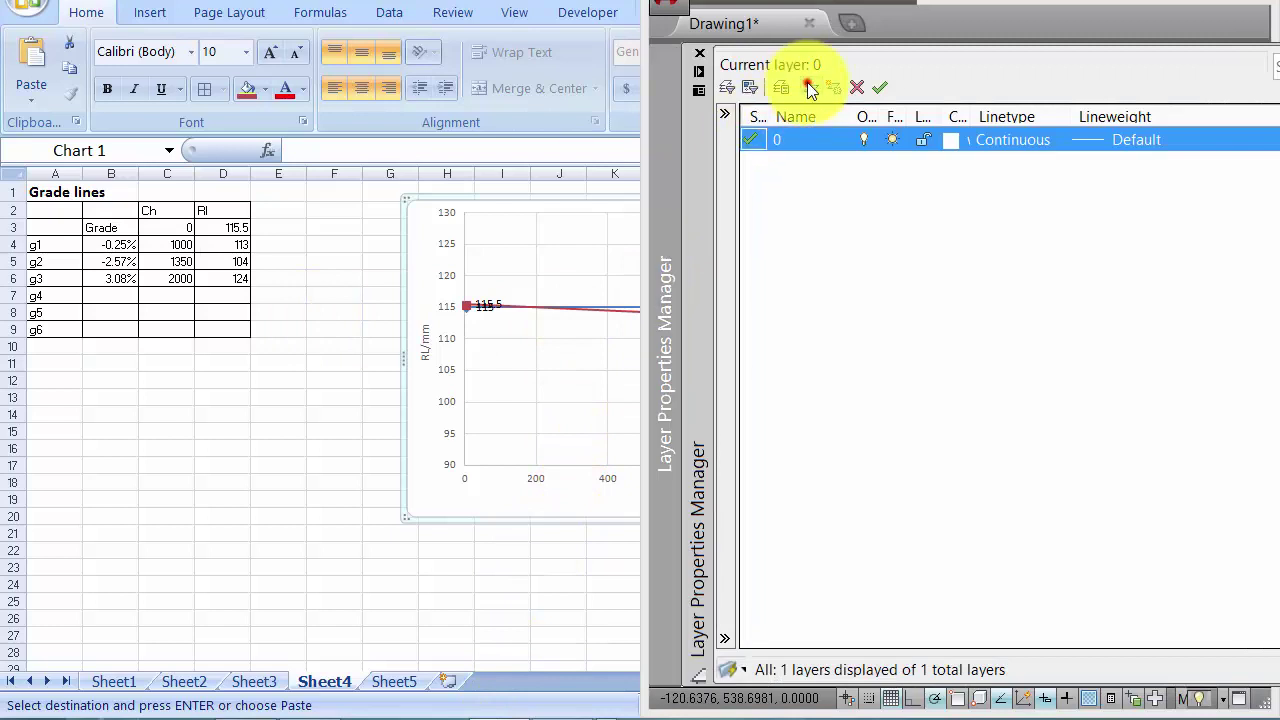
Step: Add a Natural Surface layer with green colour 80
left_click(808, 88)
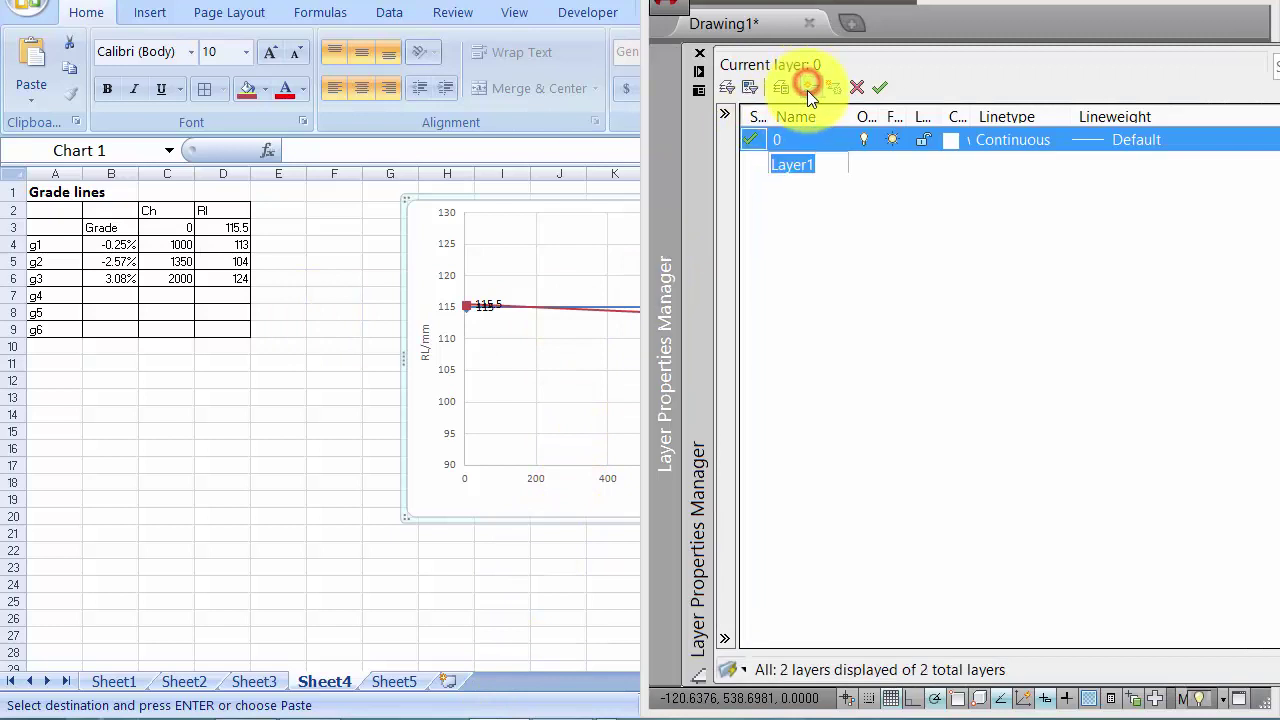
type("Natural Surace")
key("Return")
left_click(953, 164)
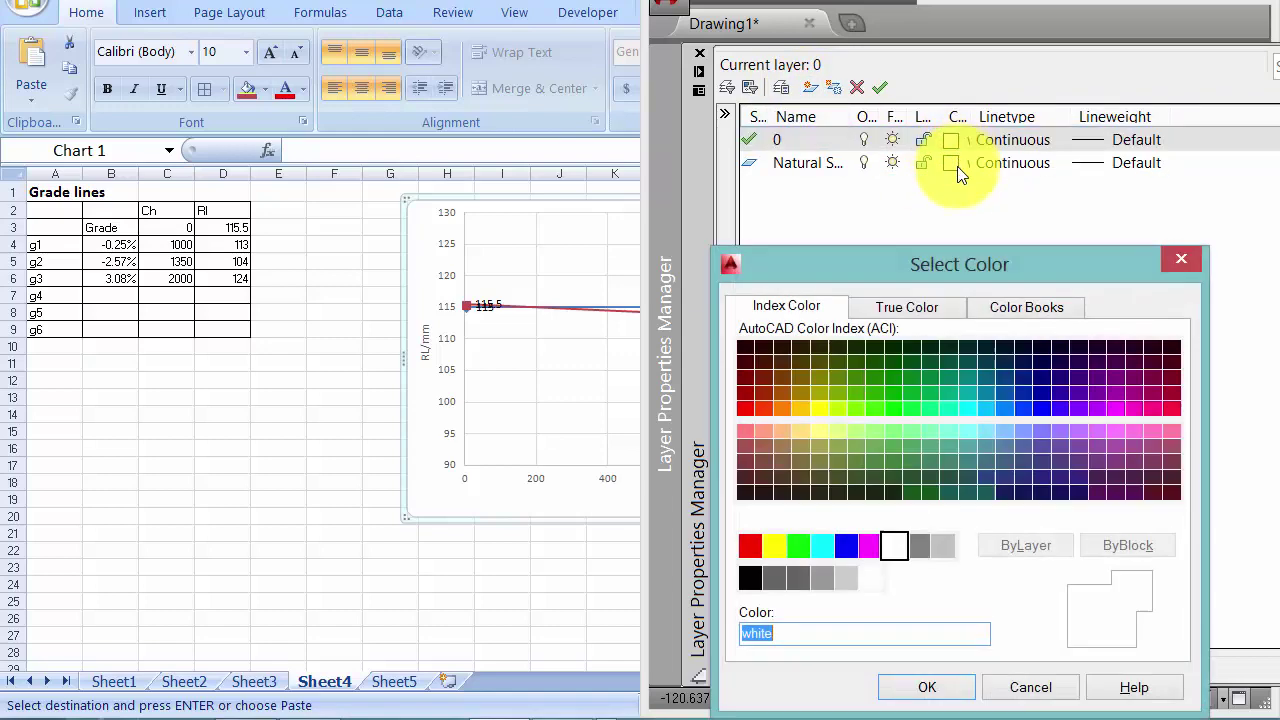
key("Return")
left_click(953, 164)
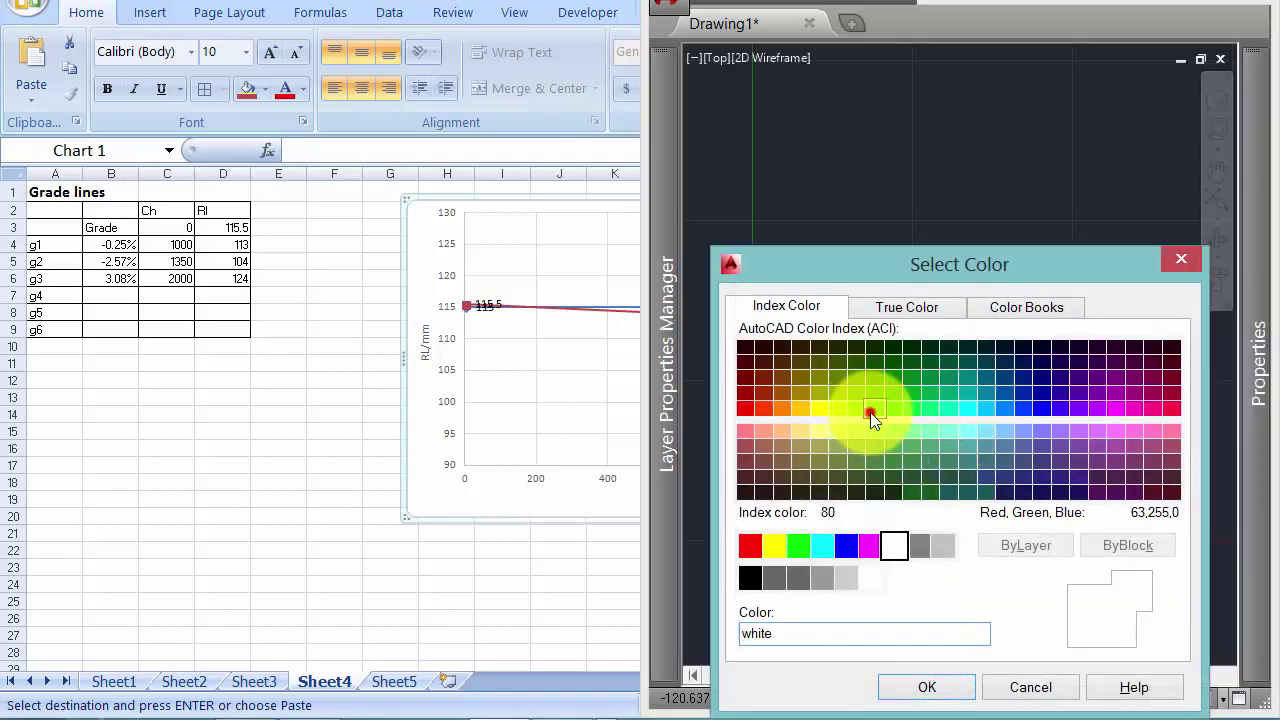
left_click(873, 408)
left_click(900, 689)
Step: Move the surface polyline onto the Natural Surface layer
left_click(865, 383)
mouse_move(1257, 363)
left_click(1120, 148)
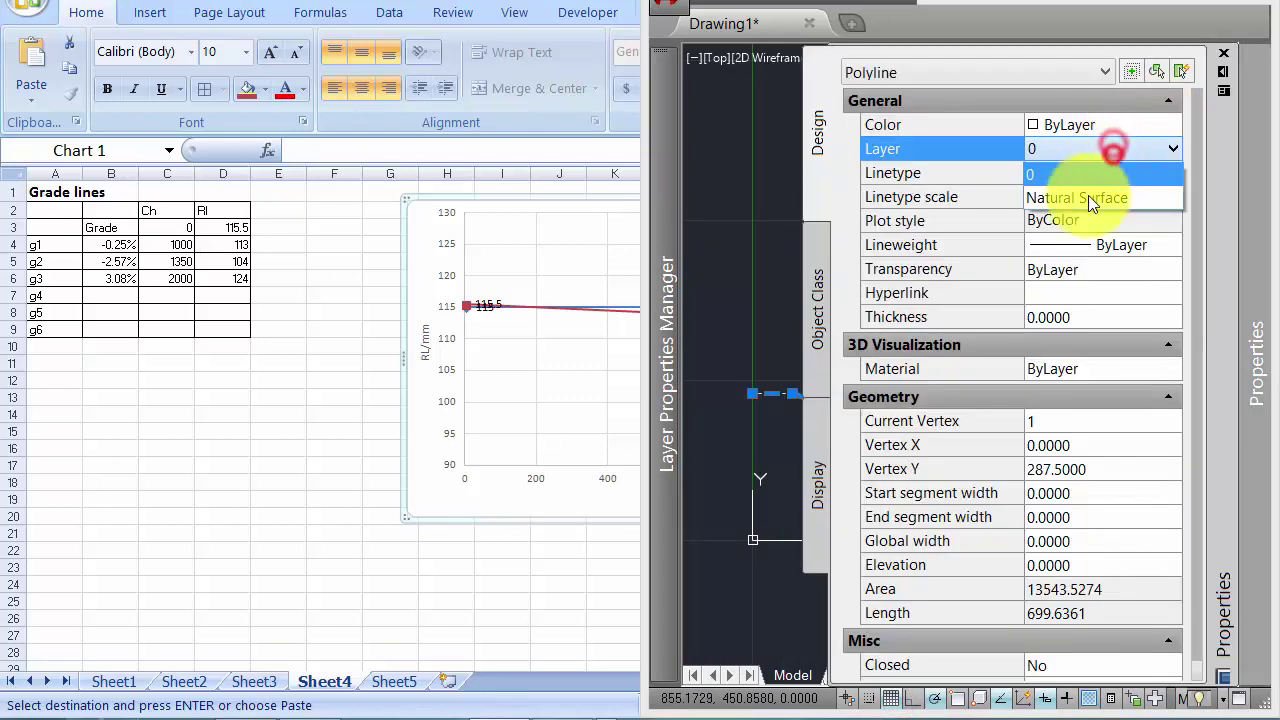
left_click(1082, 196)
key("Escape")
type("Grade")
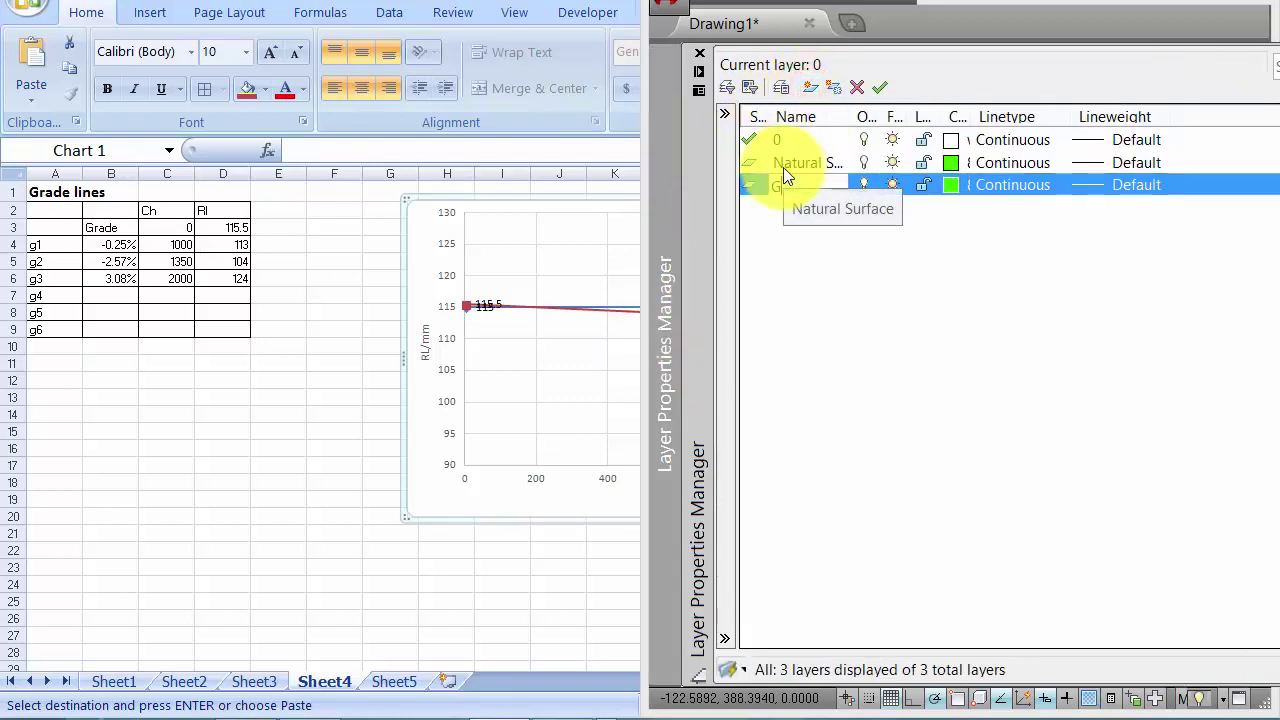
Step: Add a Grade lines layer coloured red
type("line")
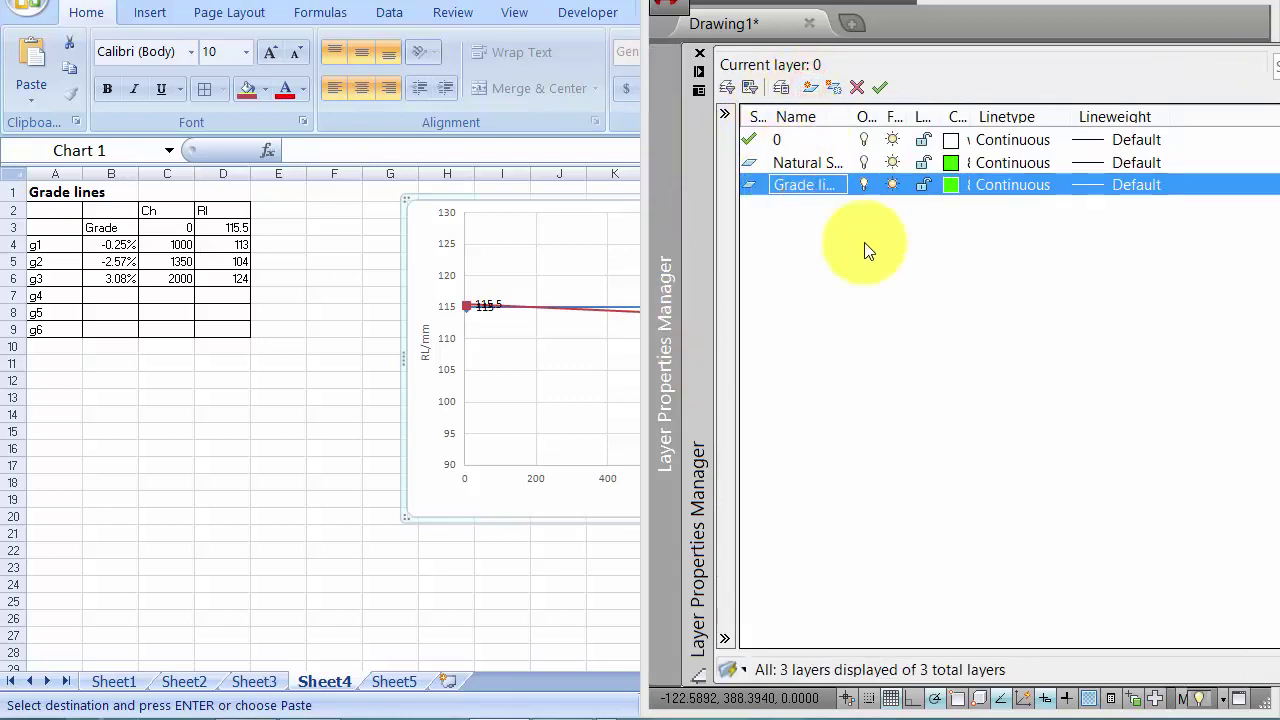
left_click(954, 183)
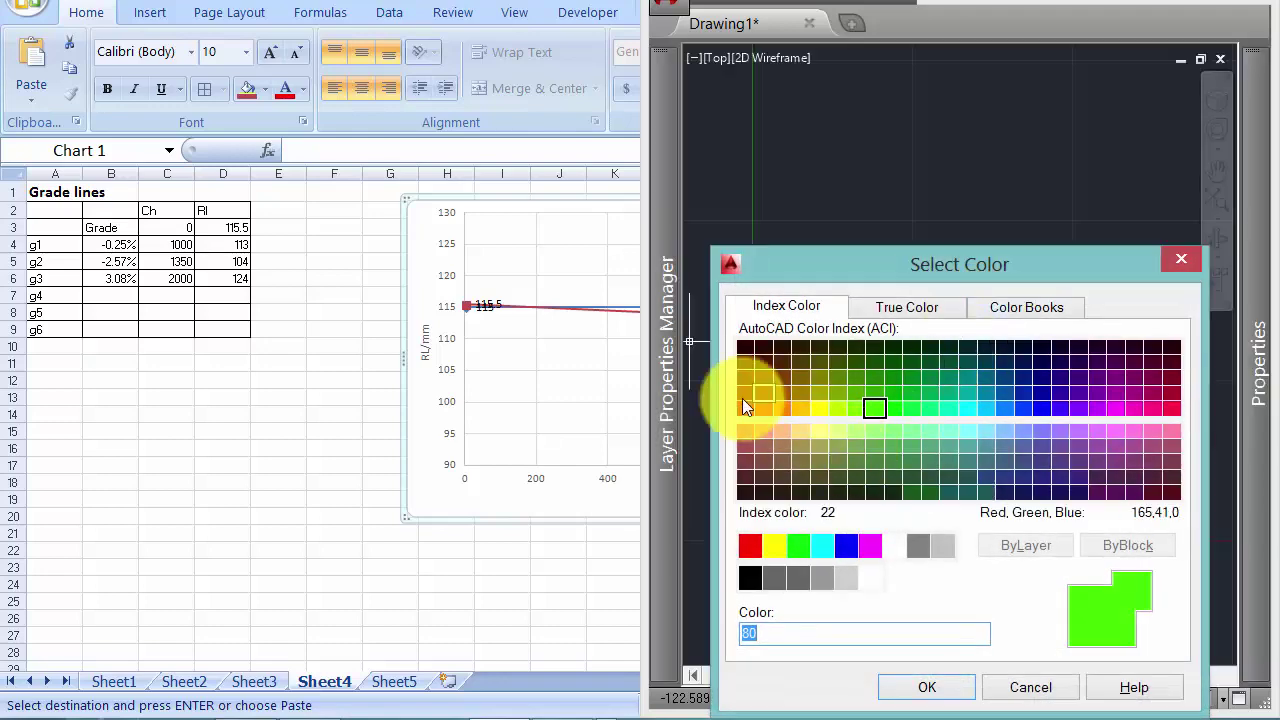
left_click(744, 406)
left_click(922, 684)
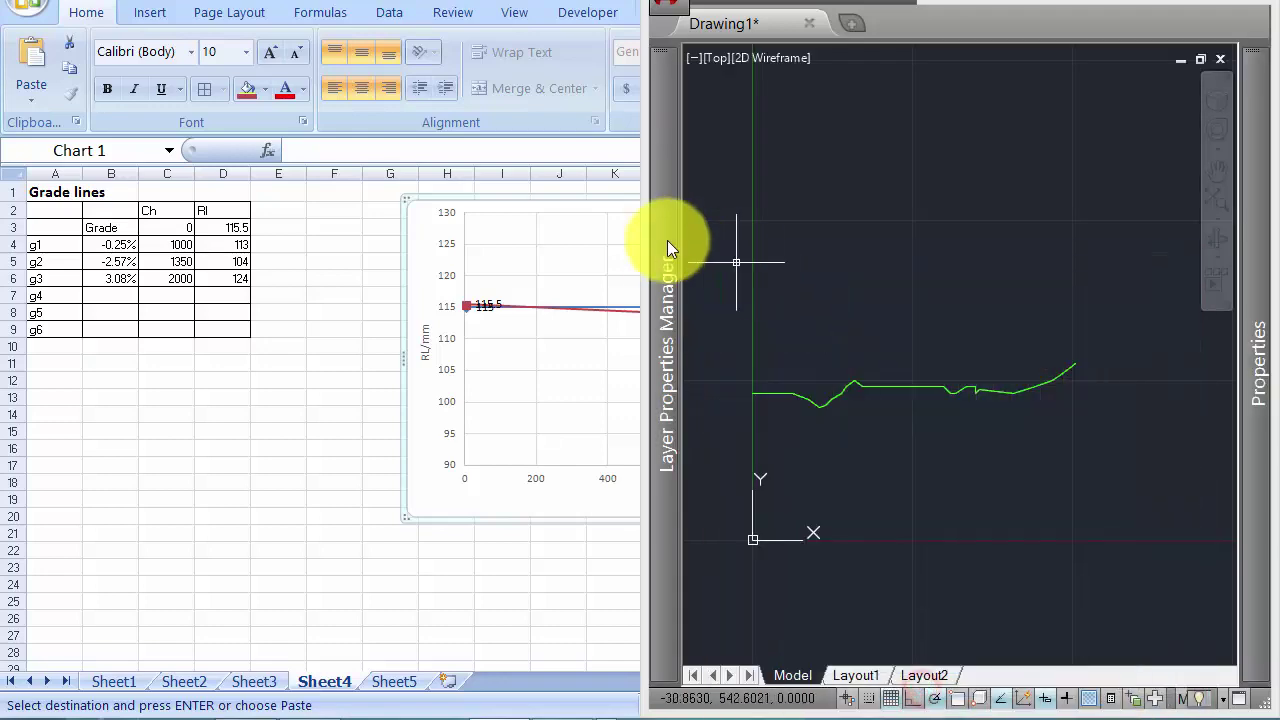
Step: Make Grade lines the current layer, then add New Ch and New Rl headings in E2:F2
double_click(760, 187)
left_click(243, 362)
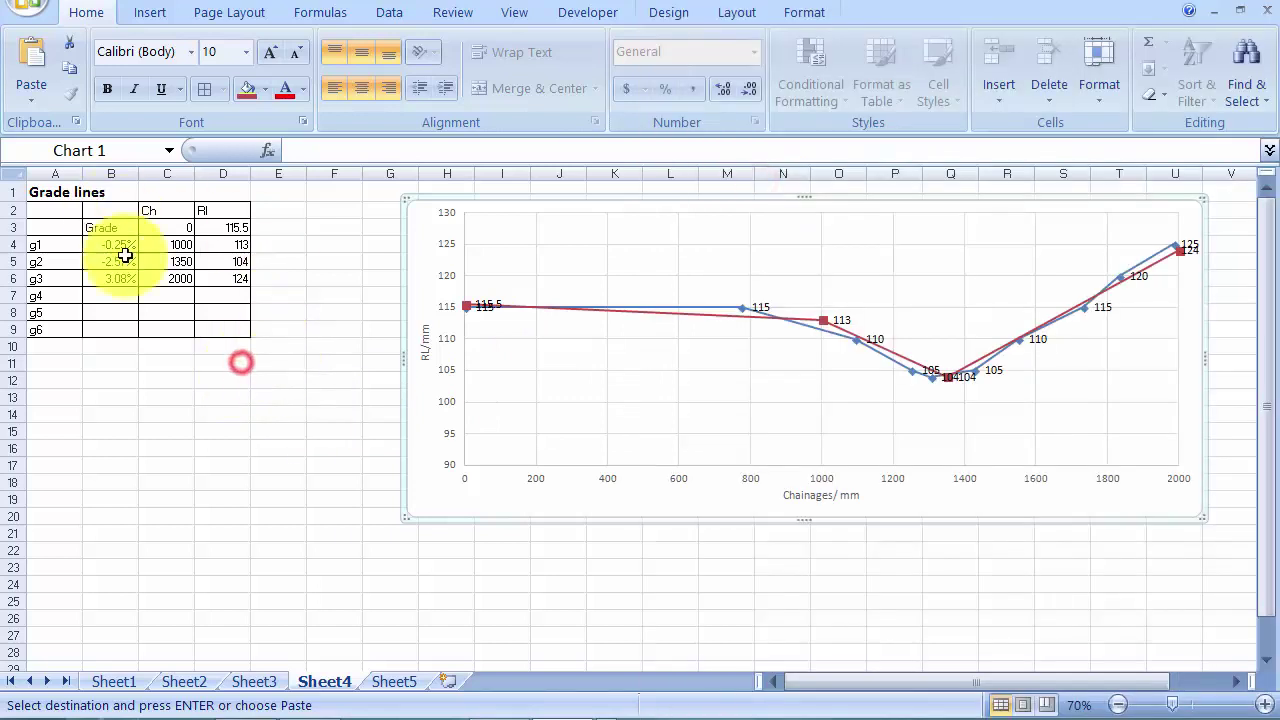
left_click(296, 222)
left_click(254, 210)
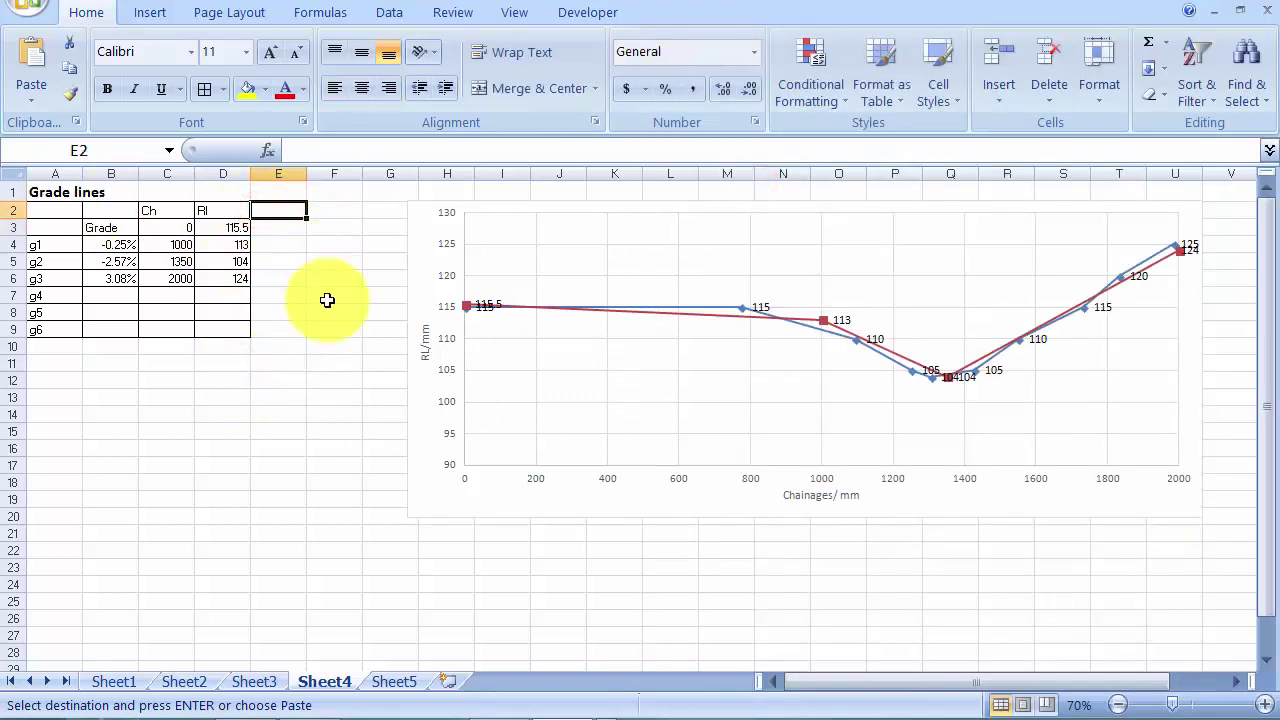
type("New")
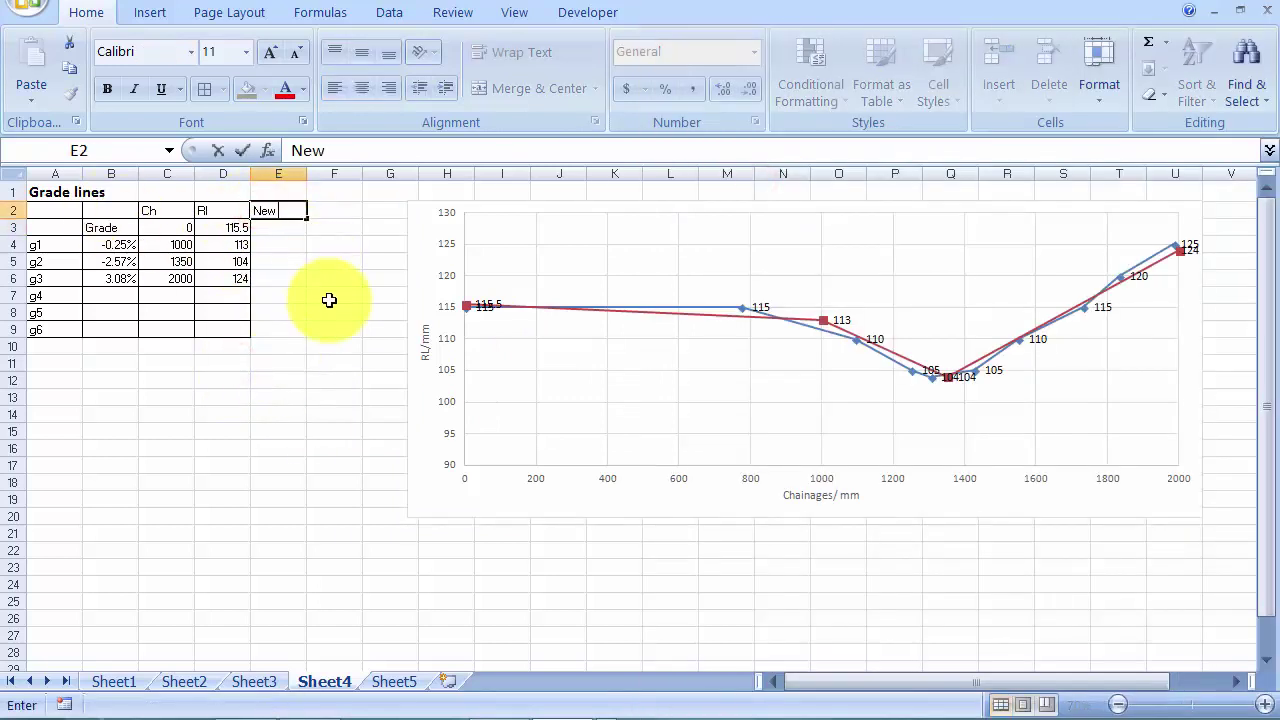
type(" Ch")
key("Tab")
type("N")
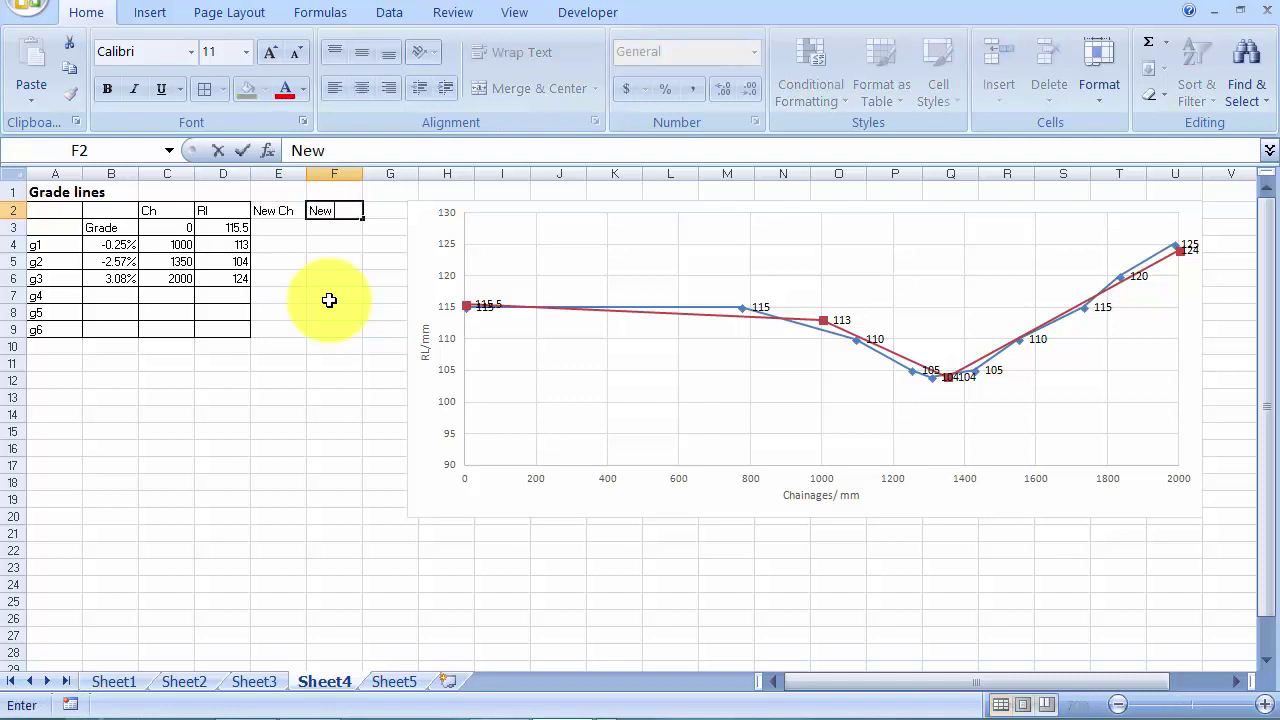
type("Rl")
key("Return")
Step: Enter =C3/10 and =D3/0.4 in E3:F3 and fill them down to row 6
type("=")
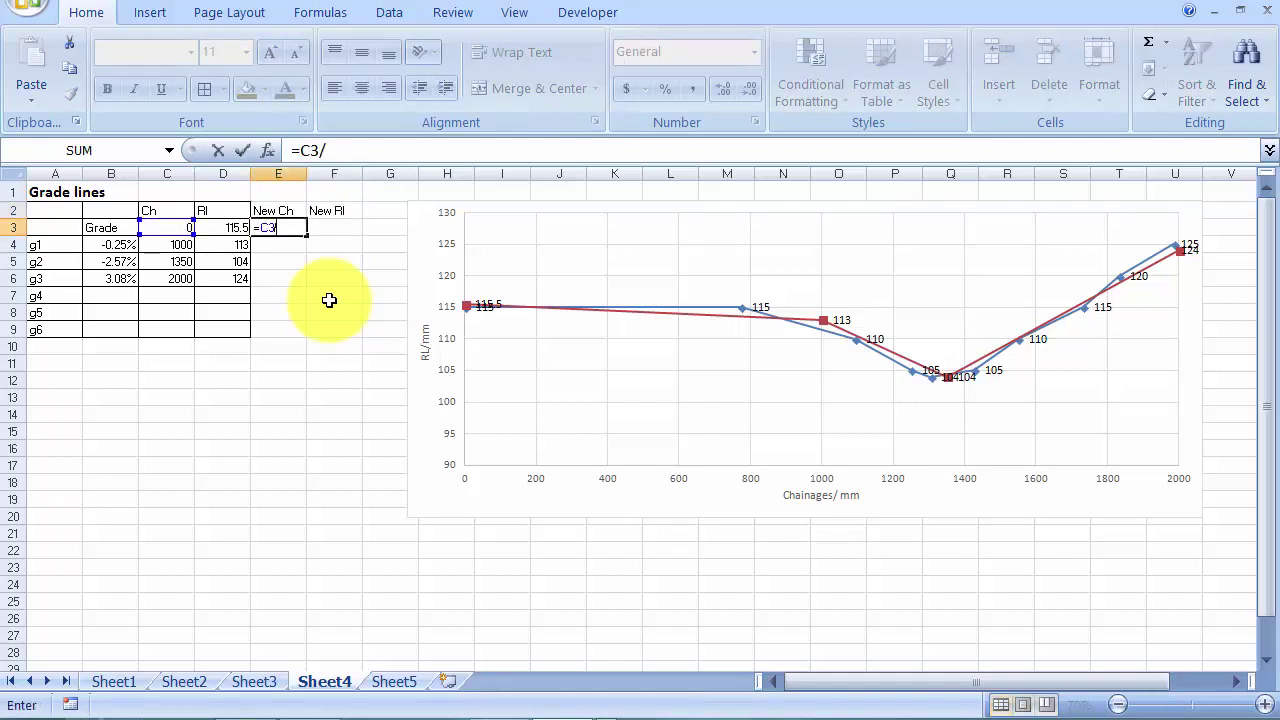
key("Return")
key("Up")
key("Right")
type("=")
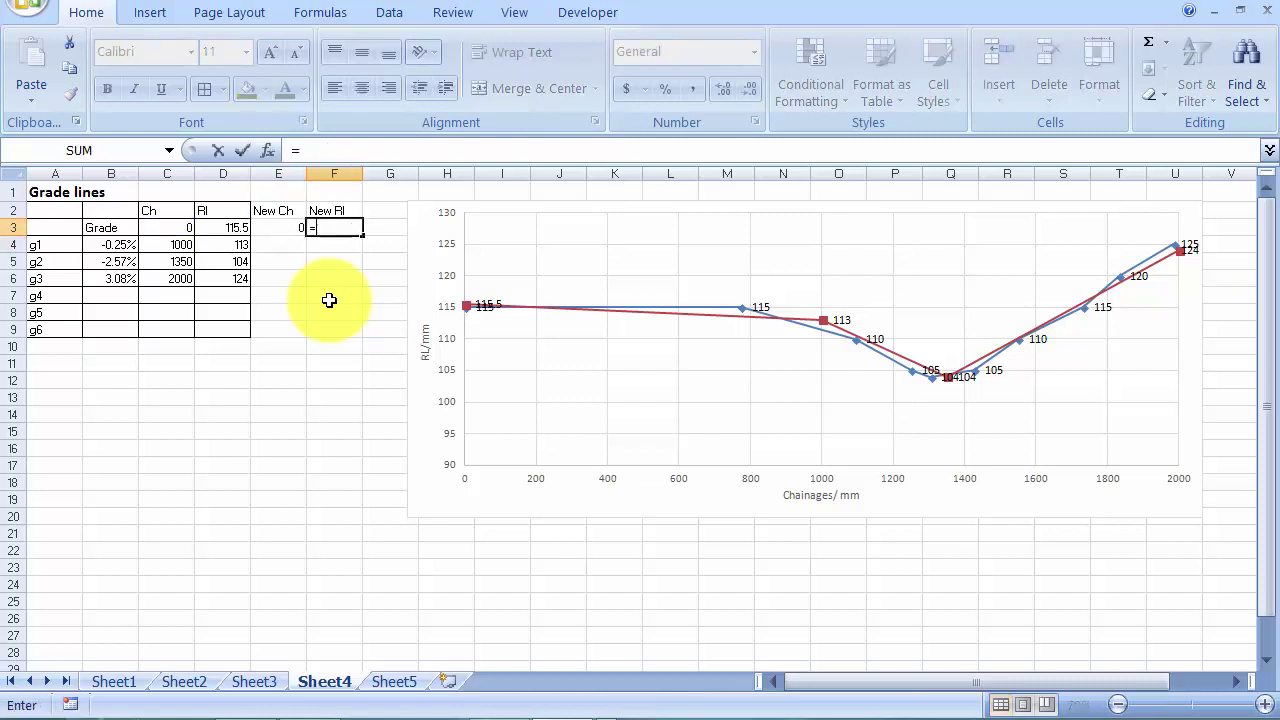
type("4")
key("Return")
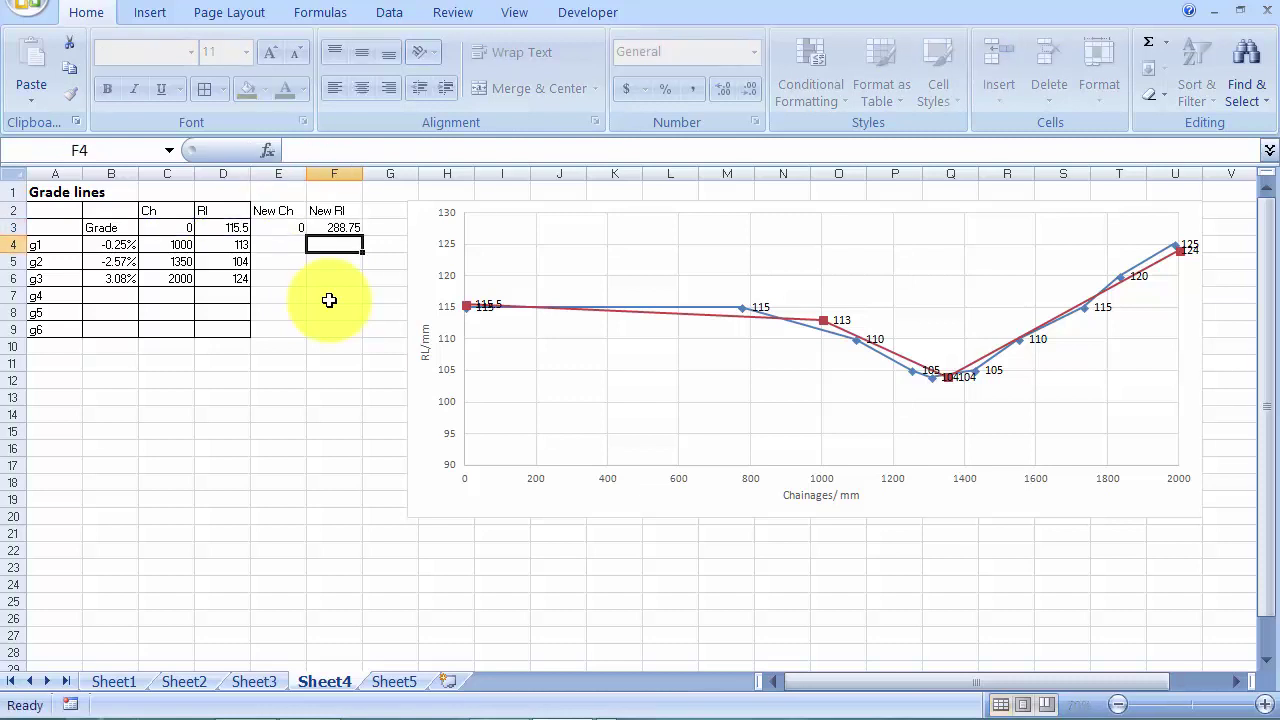
mouse_move(331, 211)
left_mouse_down()
mouse_move(296, 221)
mouse_move(330, 226)
mouse_move(364, 285)
left_mouse_up()
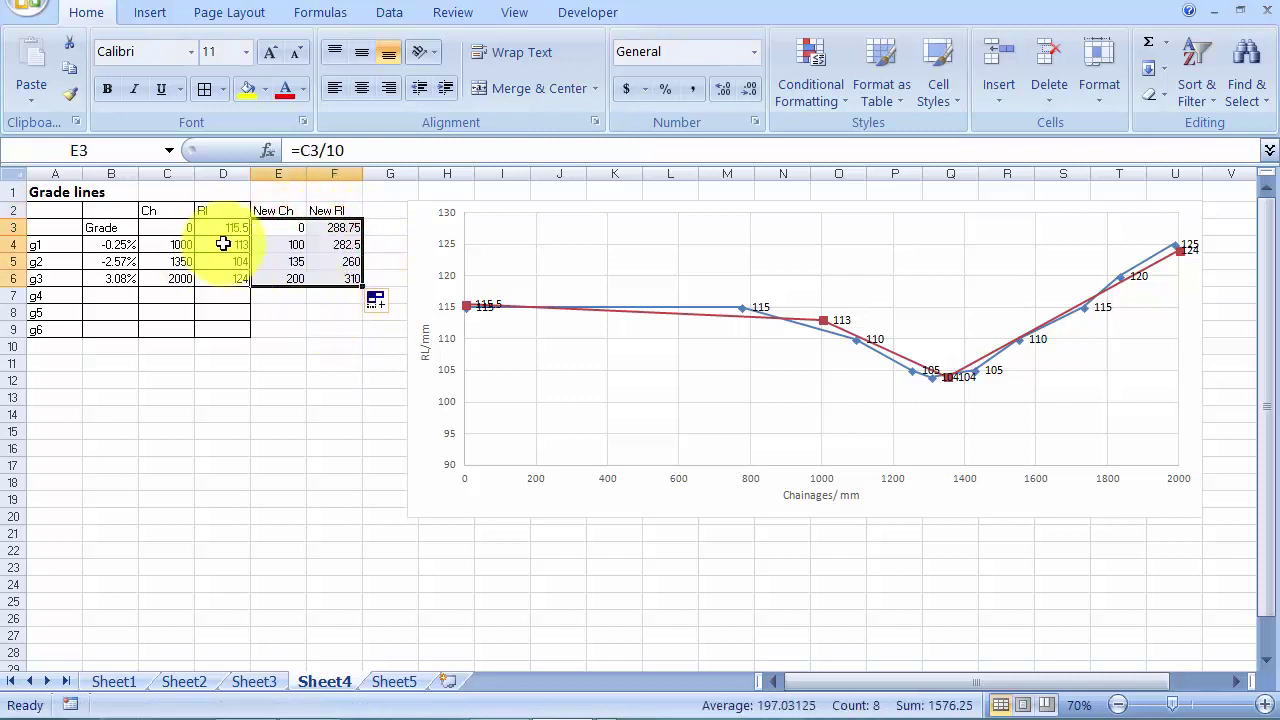
left_click_drag(183, 228, 226, 274)
left_click_drag(456, 213, 476, 215)
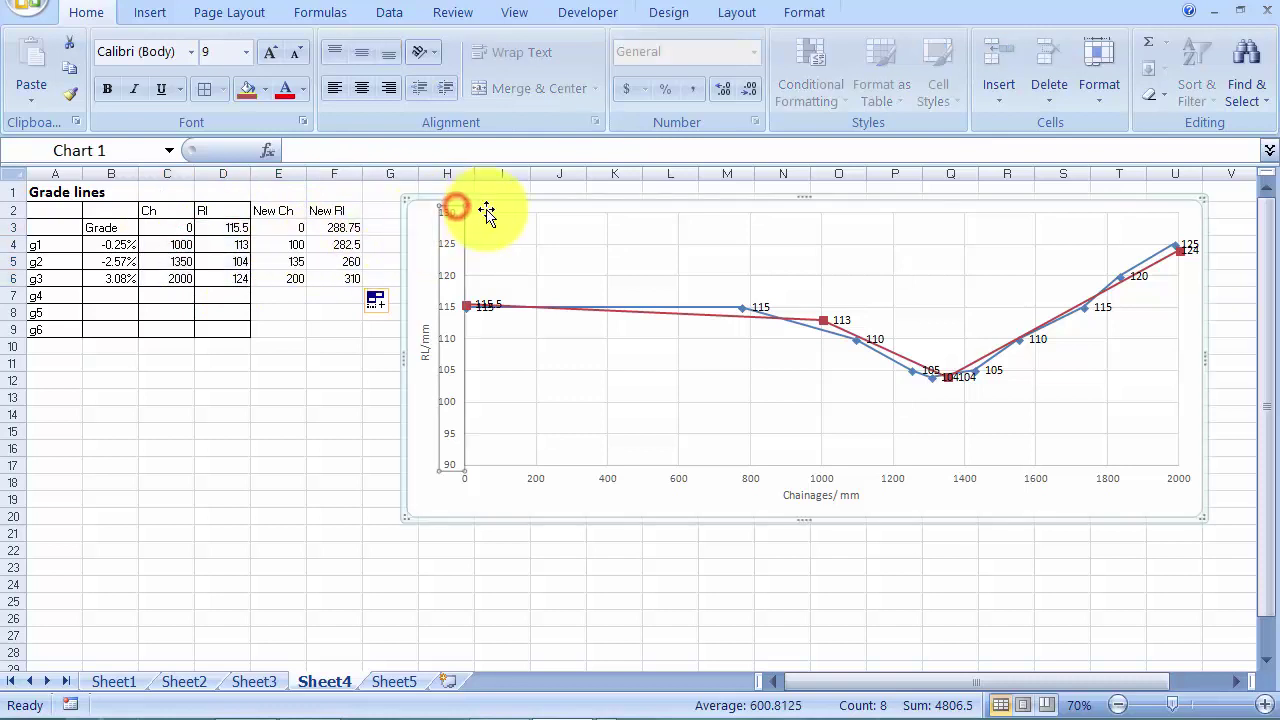
left_click(388, 208)
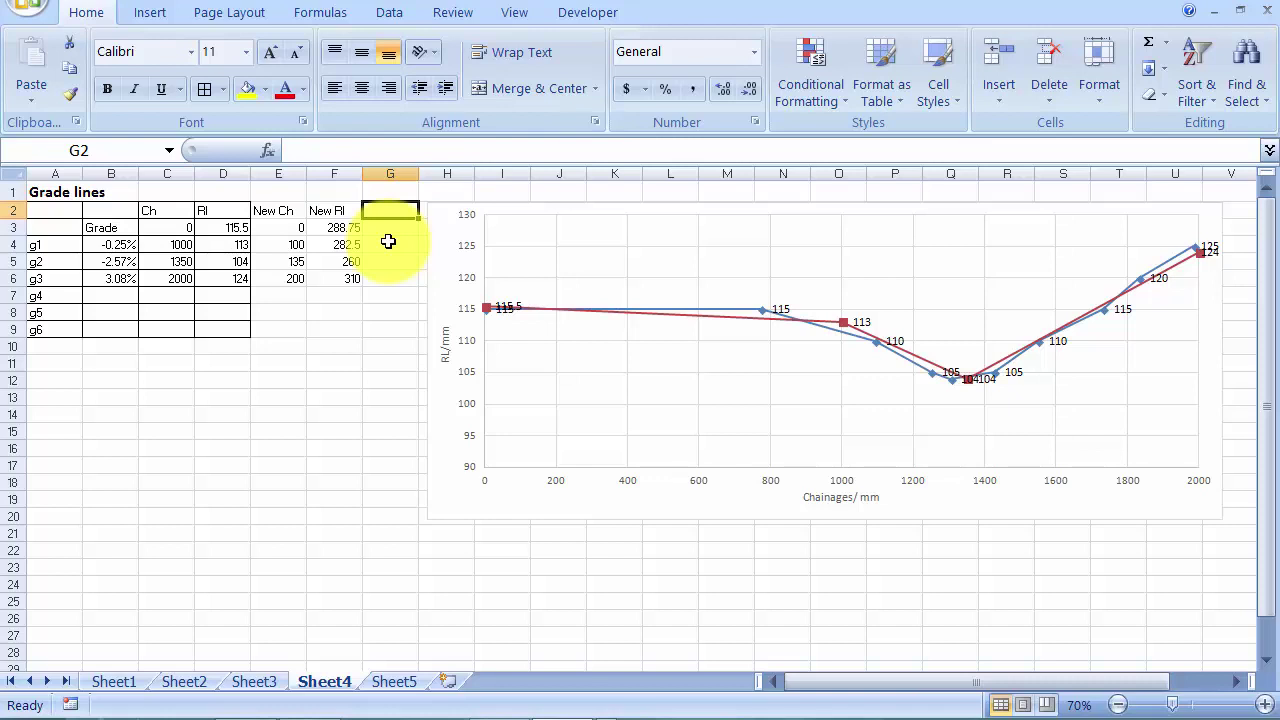
type("C")
Step: Fill G3:G6 with =CONCATENATE(E3,",",F3) x,y pairs under a CAD heading and copy them
key("BackSpace")
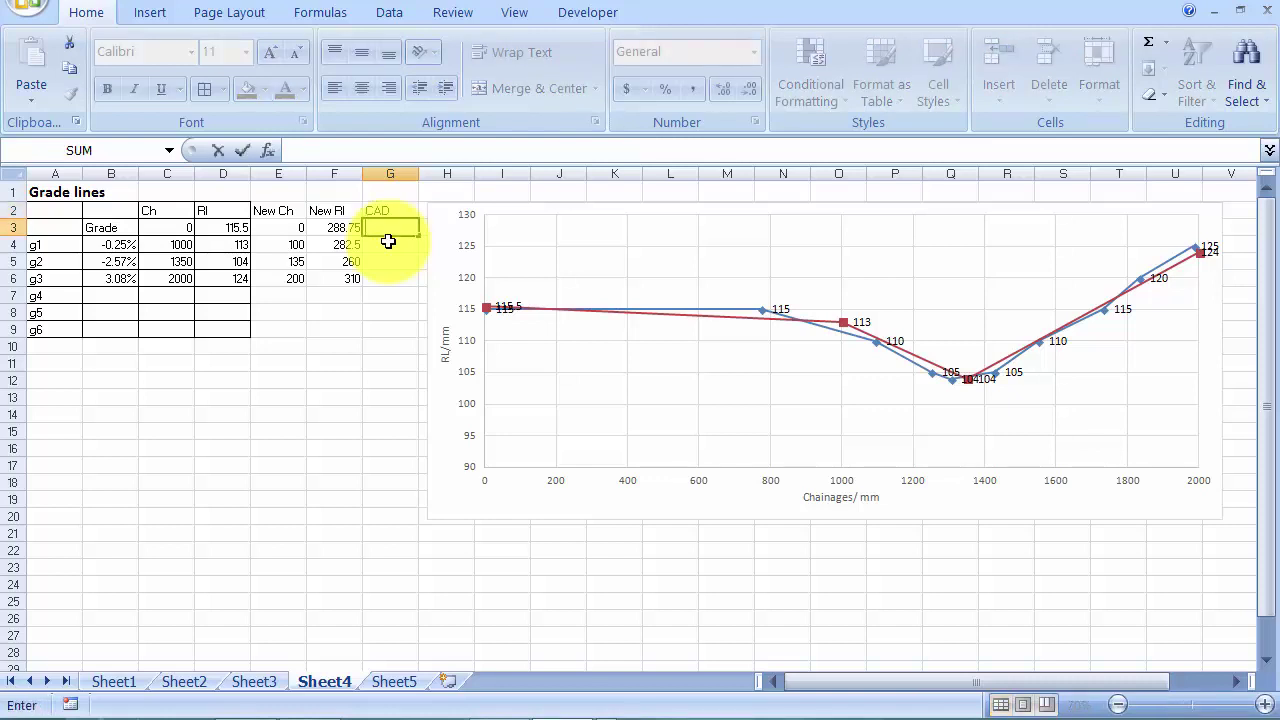
left_click(390, 227)
type("=concat")
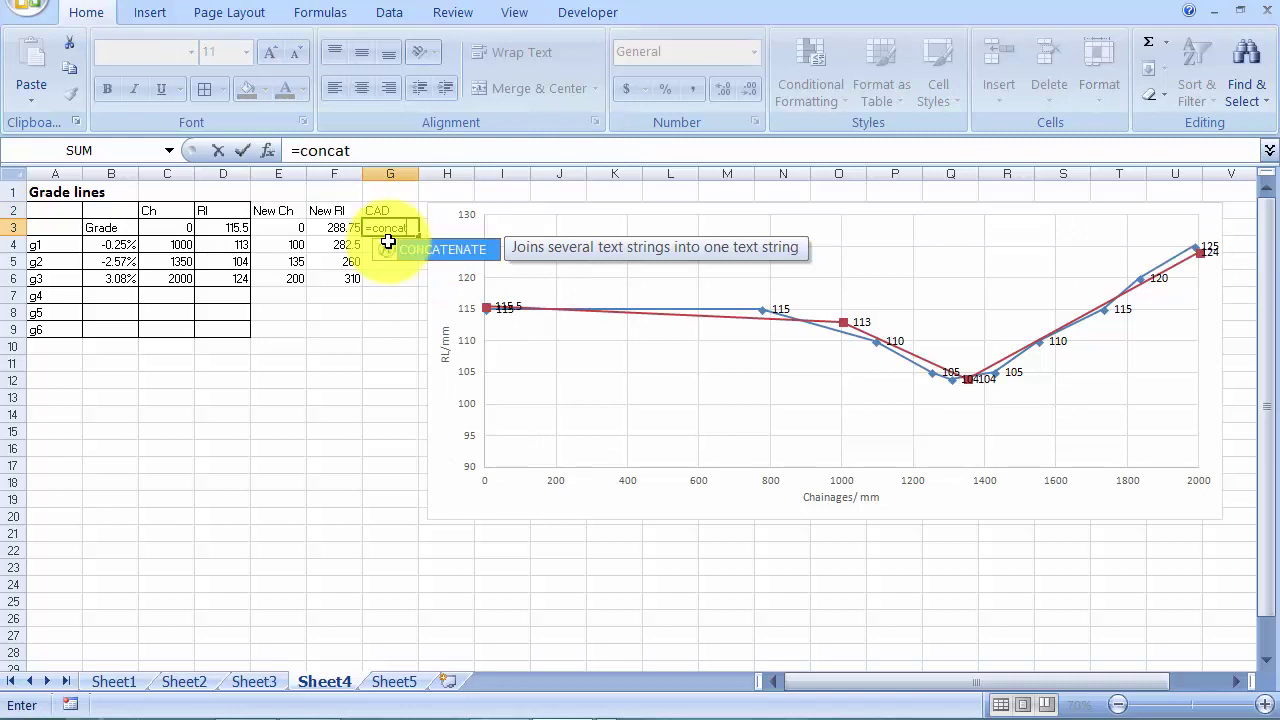
type("enate(E3, \",\",")
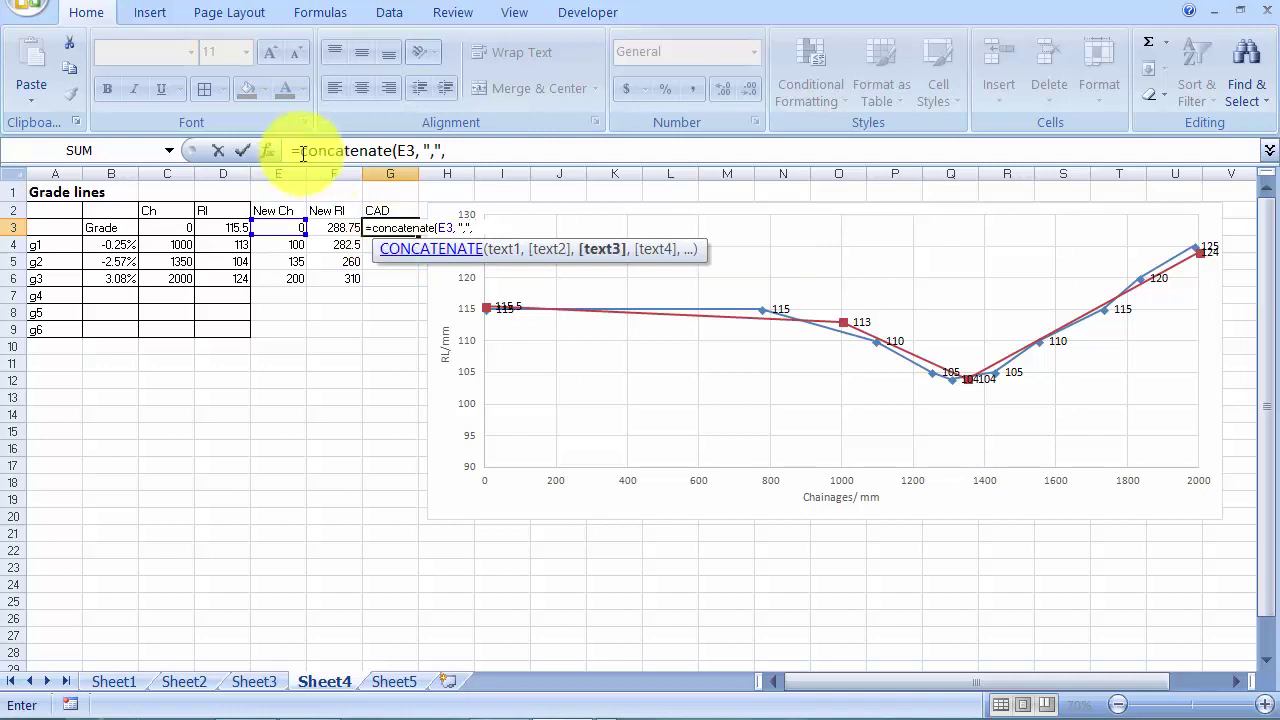
left_click(341, 228)
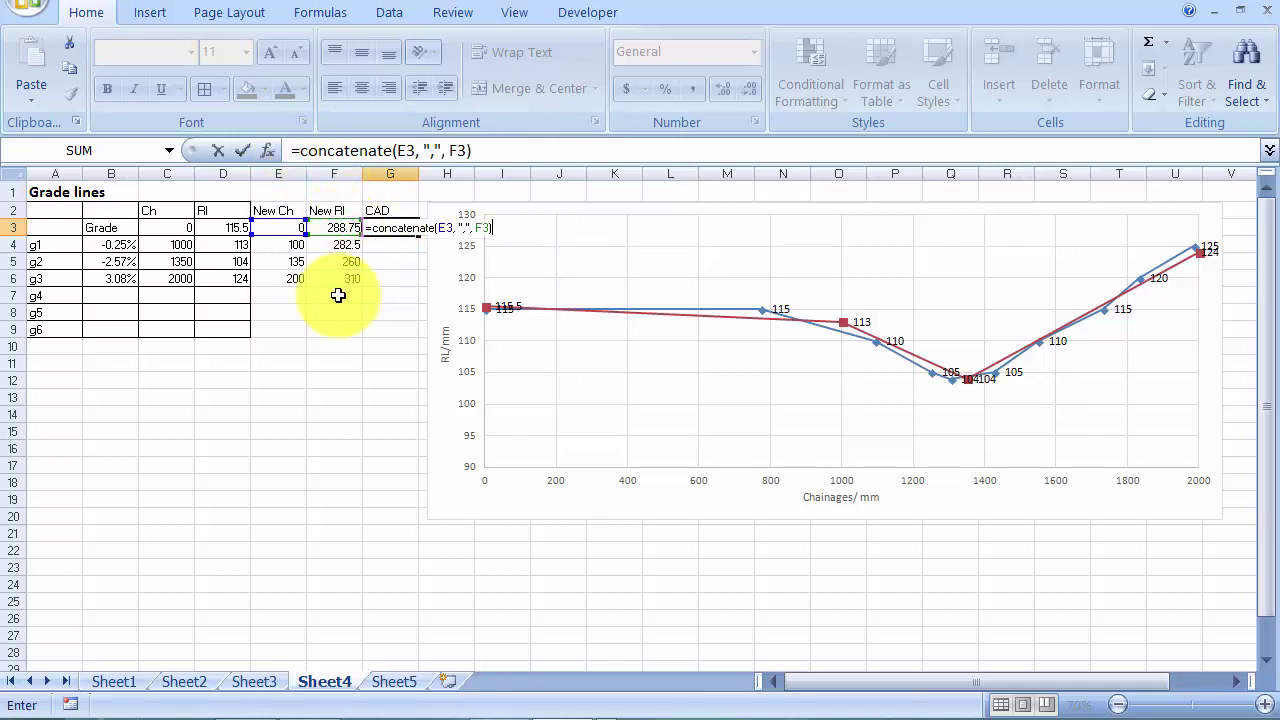
key("Return")
left_click(381, 228)
left_click_drag(418, 236, 420, 285)
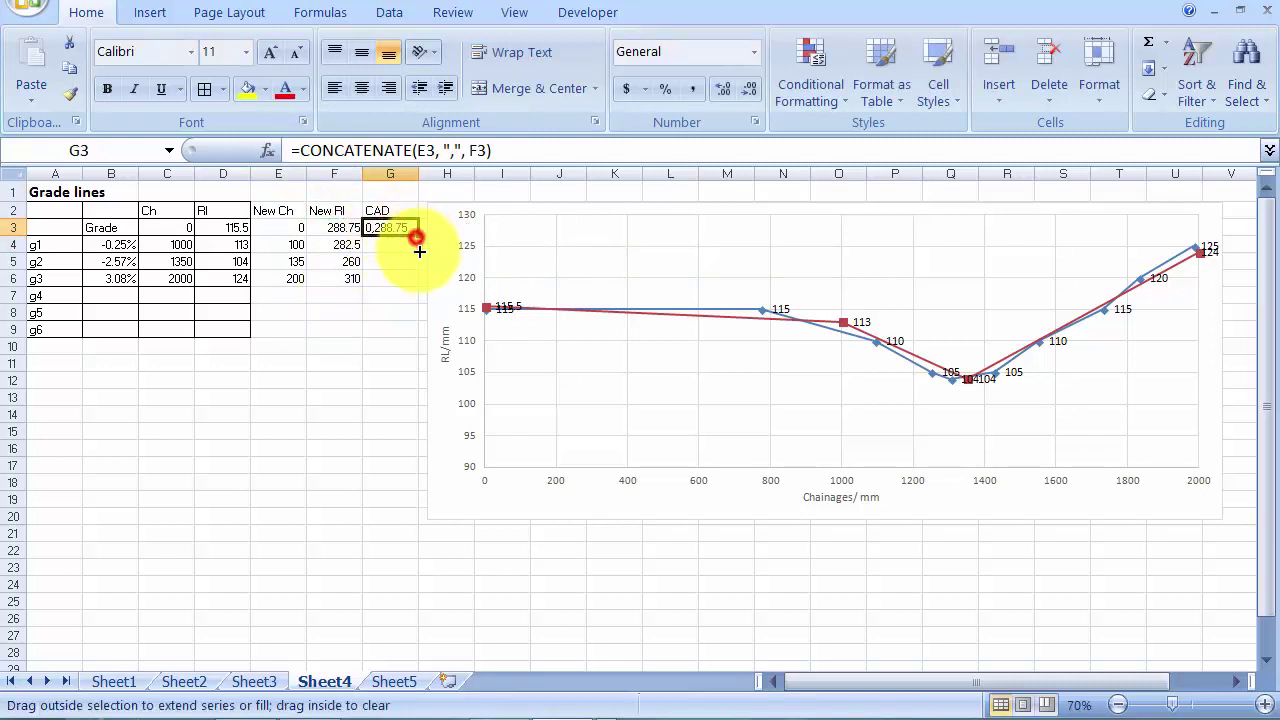
key("ctrl+c")
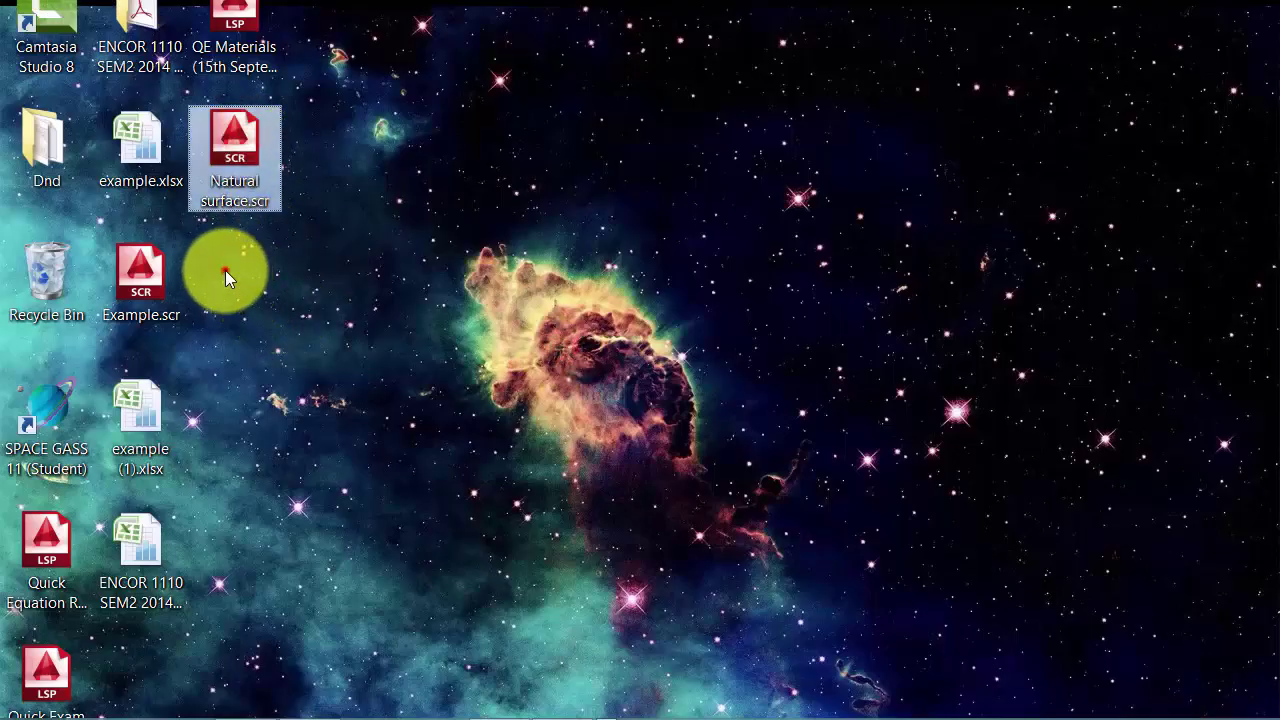
Step: Create a Grade lines text document on the desktop and save it
right_click(224, 269)
mouse_move(275, 472)
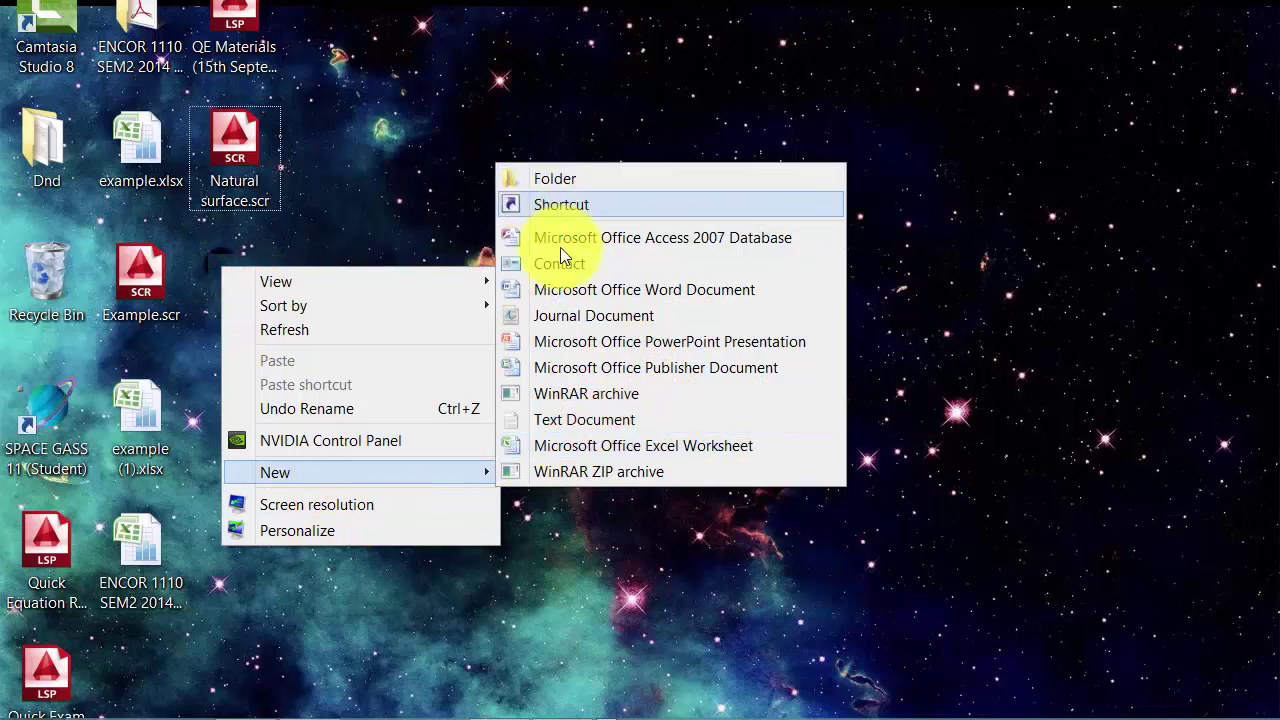
left_click(574, 422)
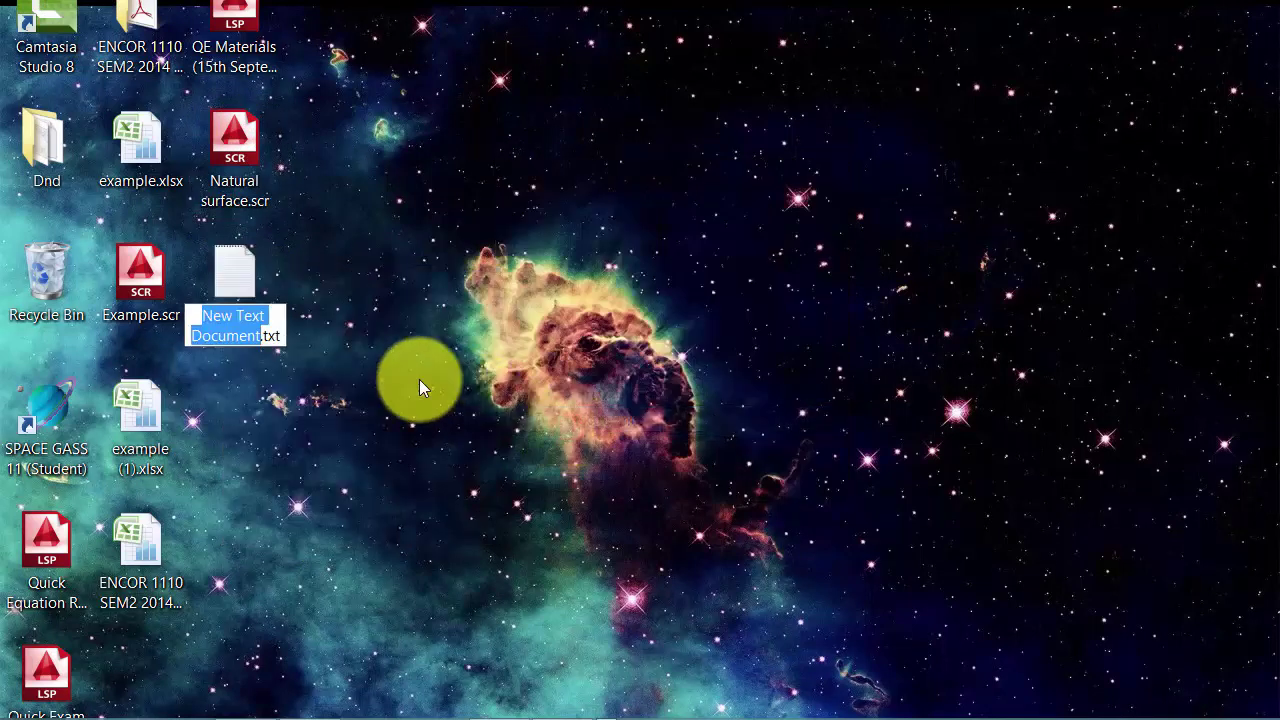
type("Grade lines")
key("Return")
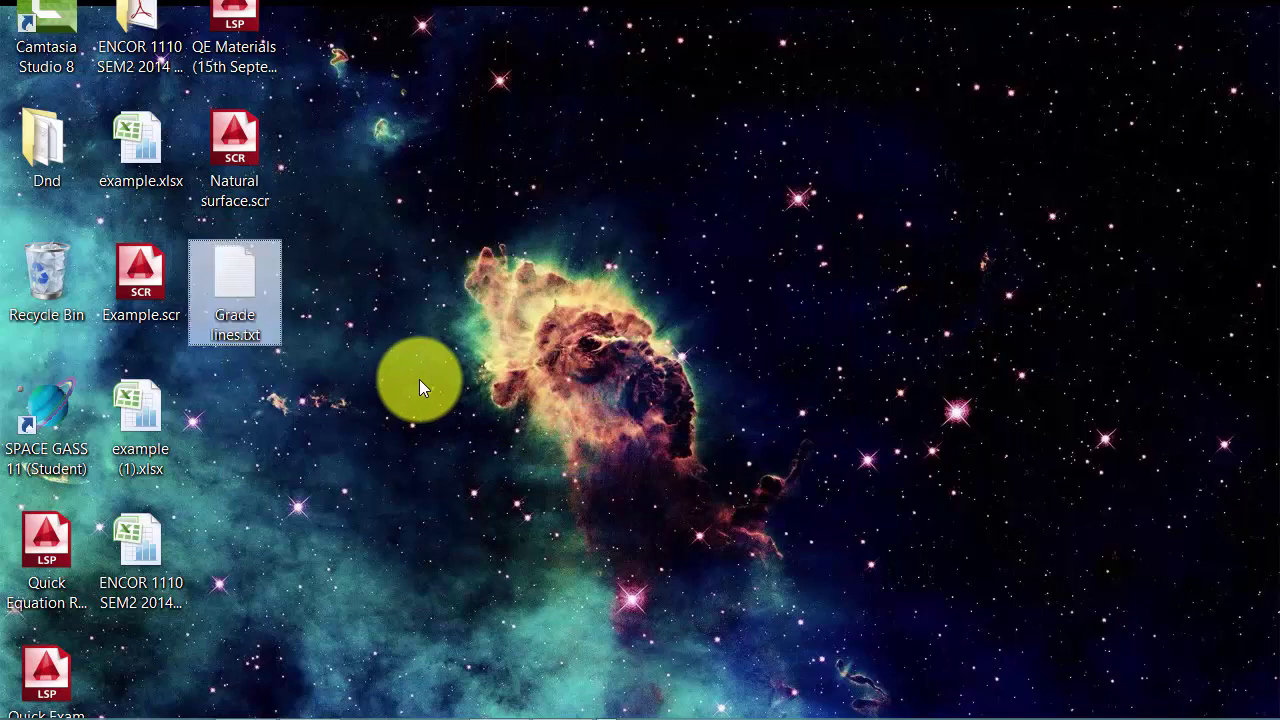
key("Return")
type("PLINE")
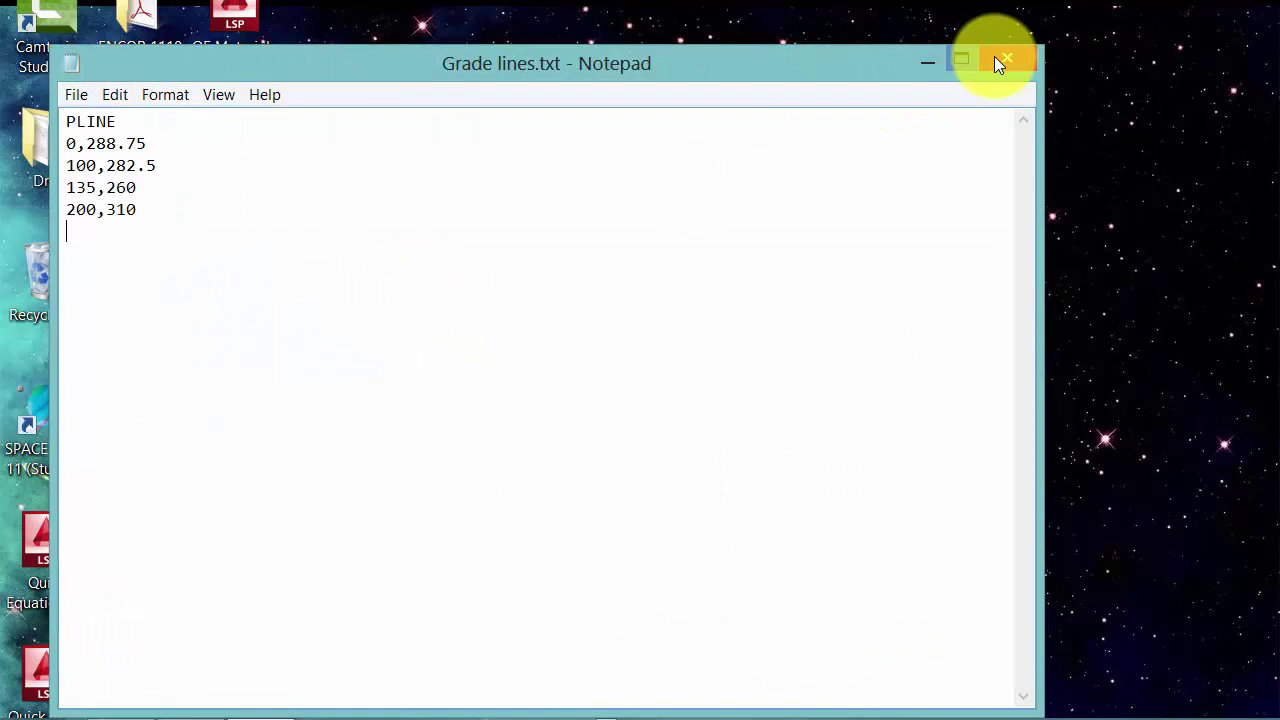
left_click(1004, 58)
left_click(567, 368)
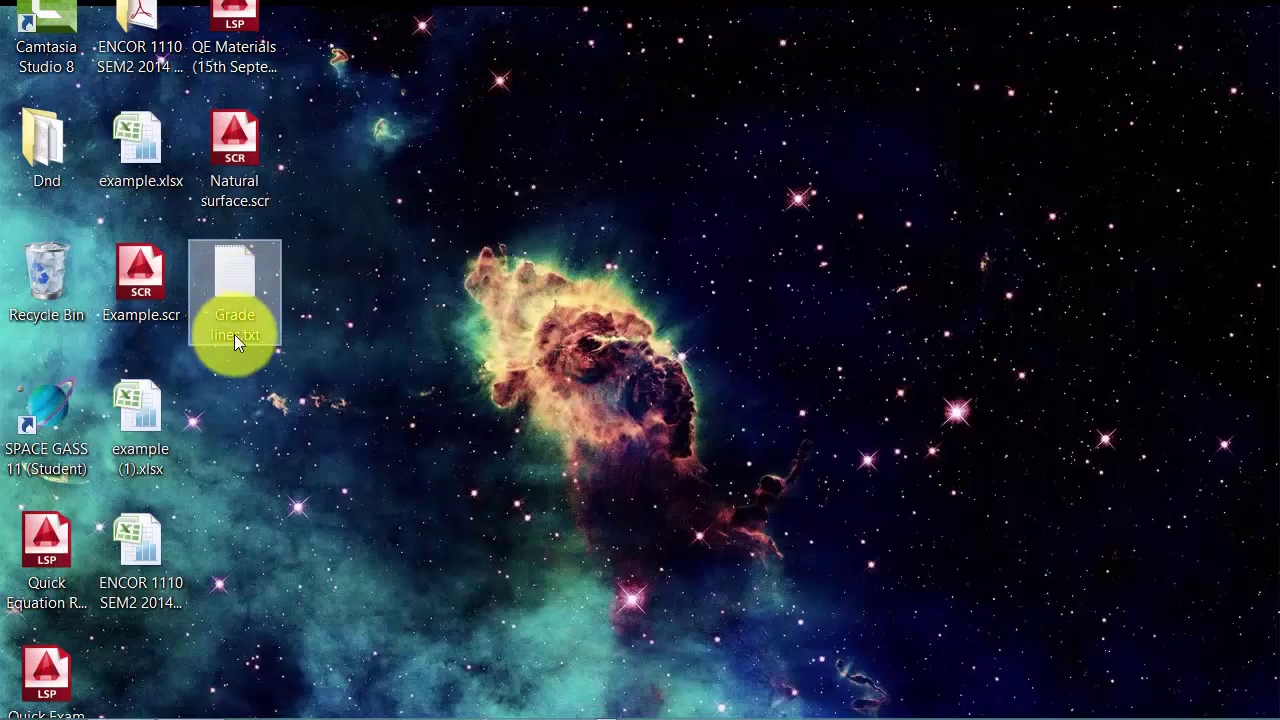
Step: Rename Grade lines.txt to Grade lines.scr, accepting the extension-change warning
left_click(250, 332)
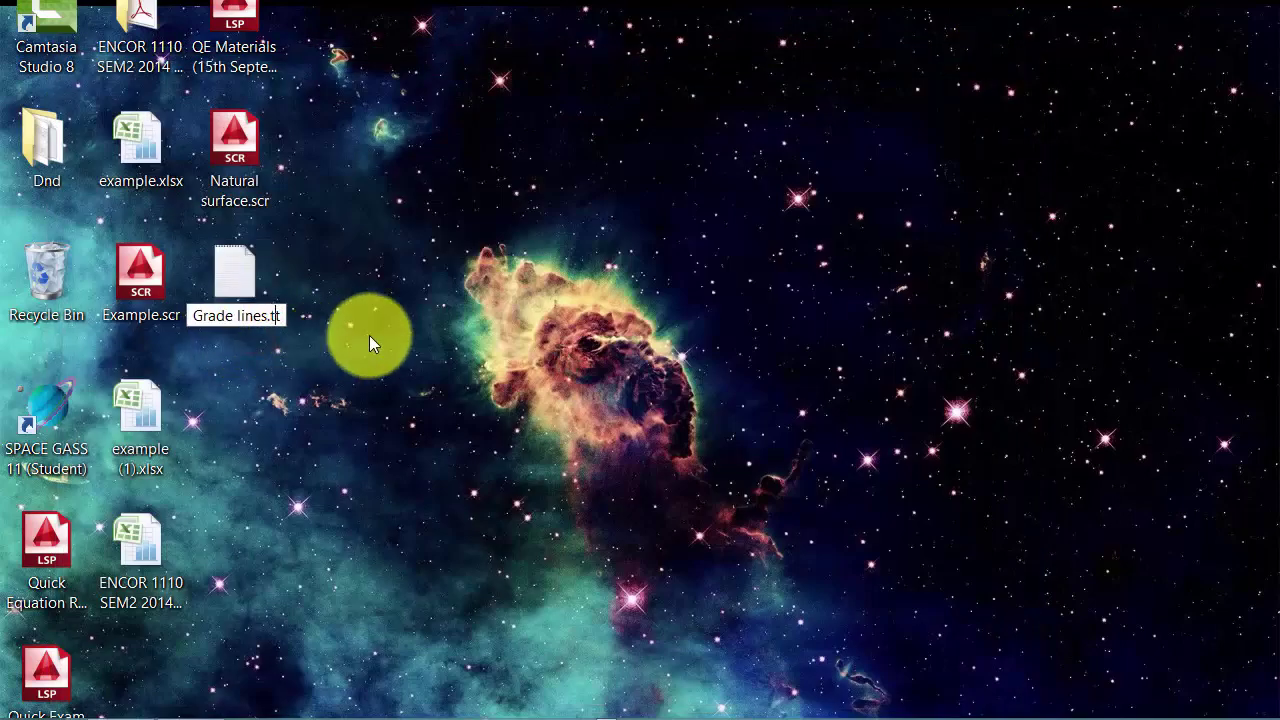
key("End")
key("BackSpace")
key("BackSpace")
key("BackSpace")
type("scr")
key("Return")
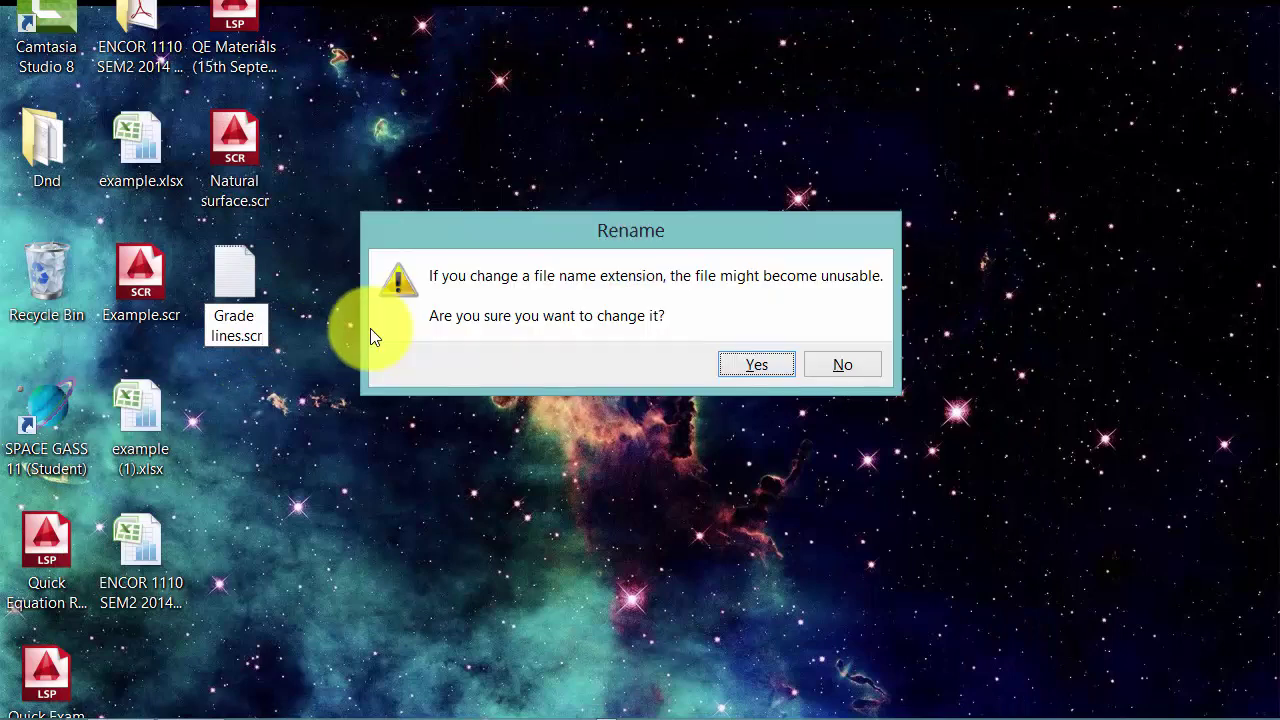
key("Return")
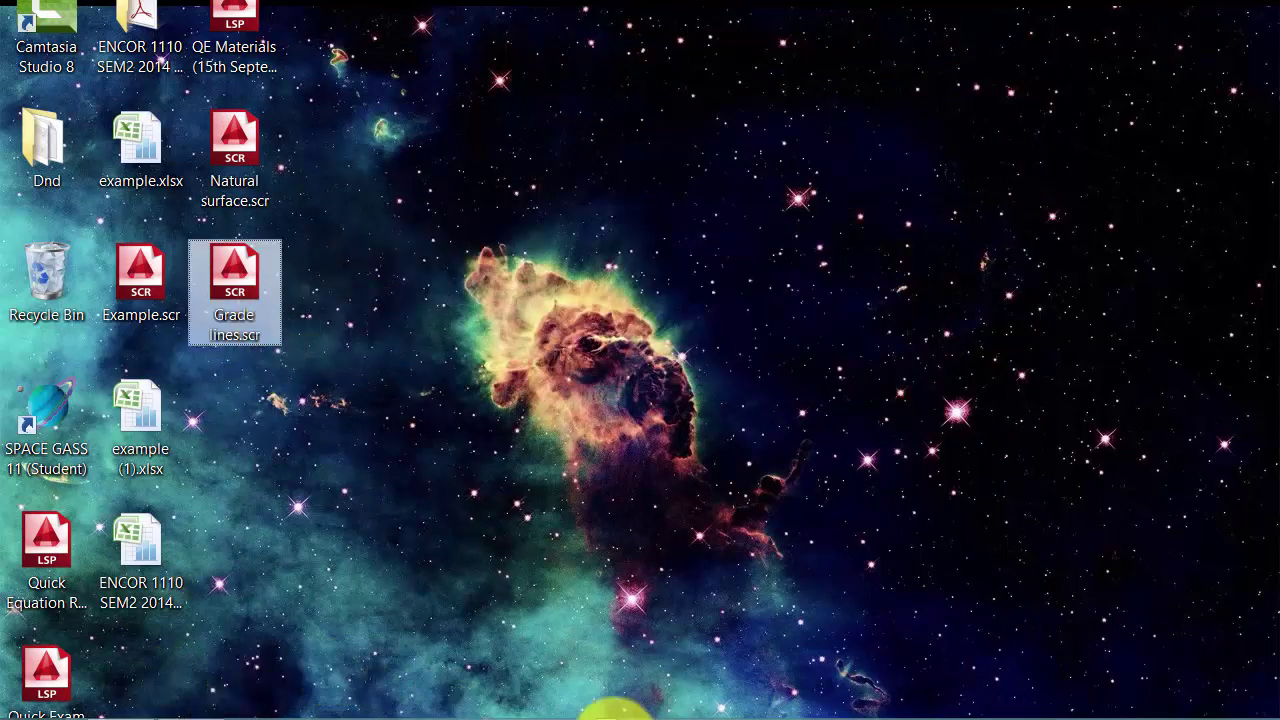
Step: Run Grade lines.scr in the drawing to plot the red grade polyline, then zoom to inspect it
left_click(610, 712)
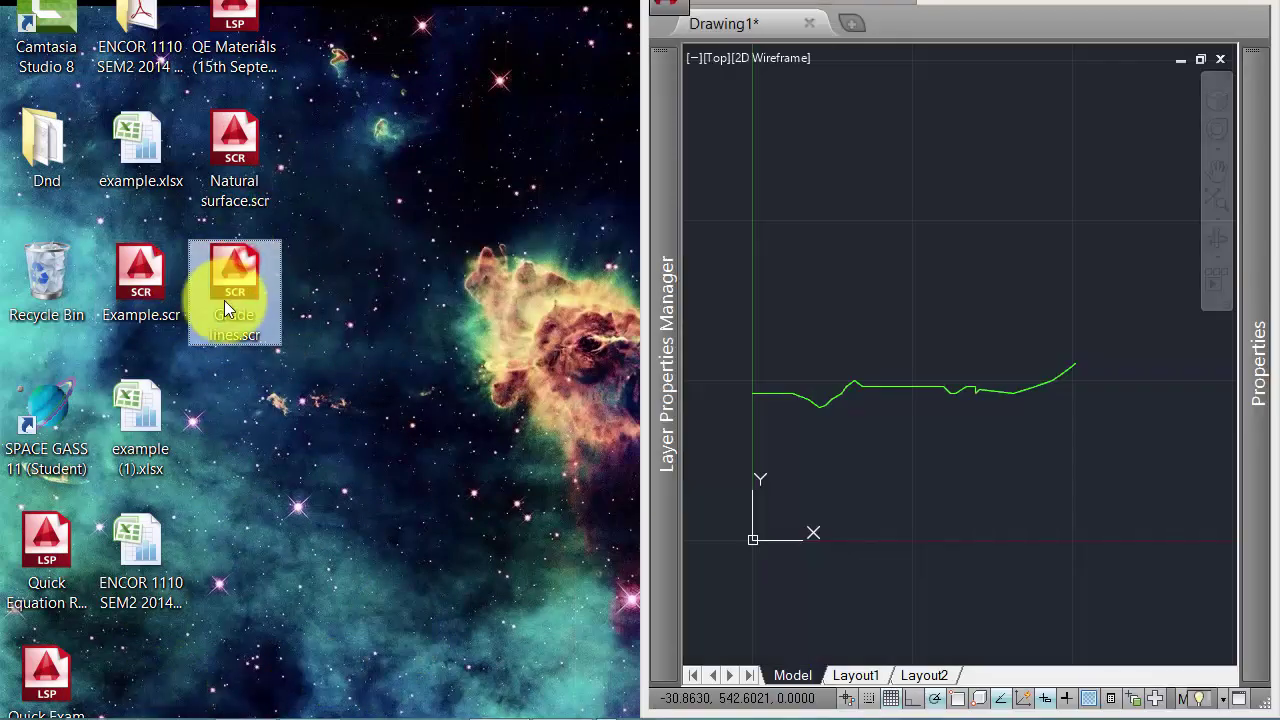
left_click_drag(219, 303, 850, 313)
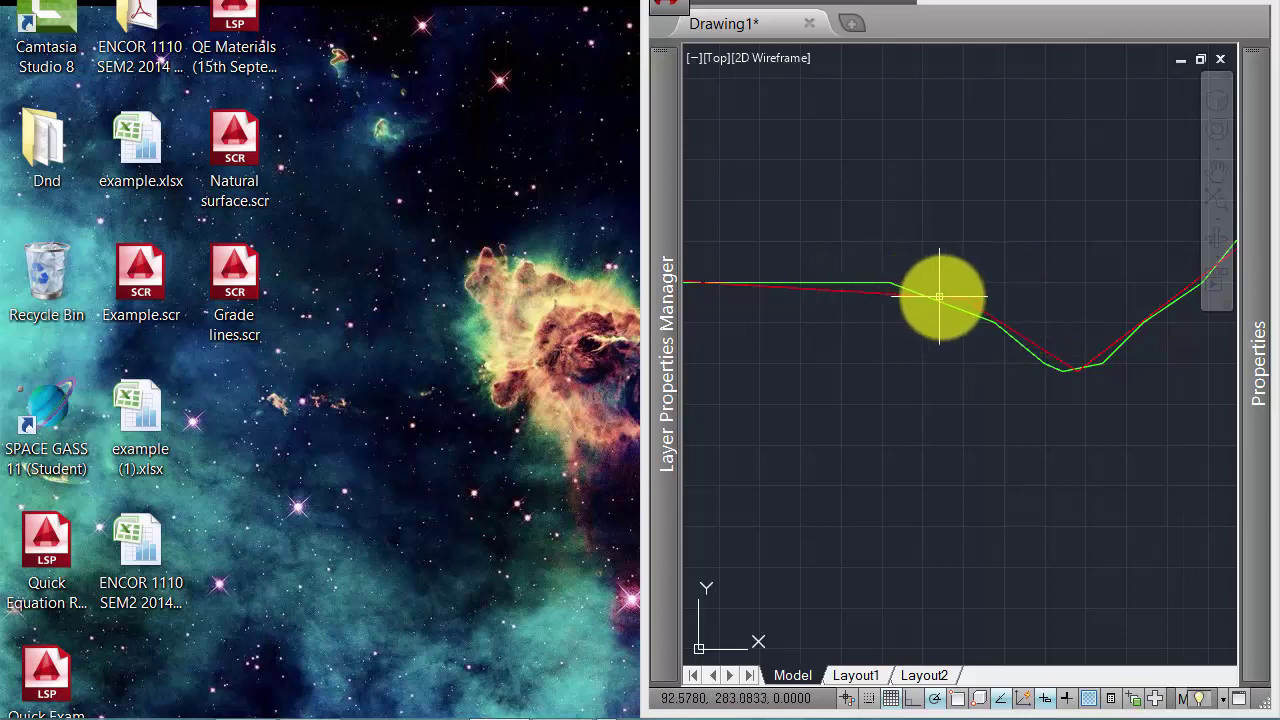
scroll(930, 300, "down", 1)
scroll(900, 306, "down", 1)
scroll(890, 260, "up", 1)
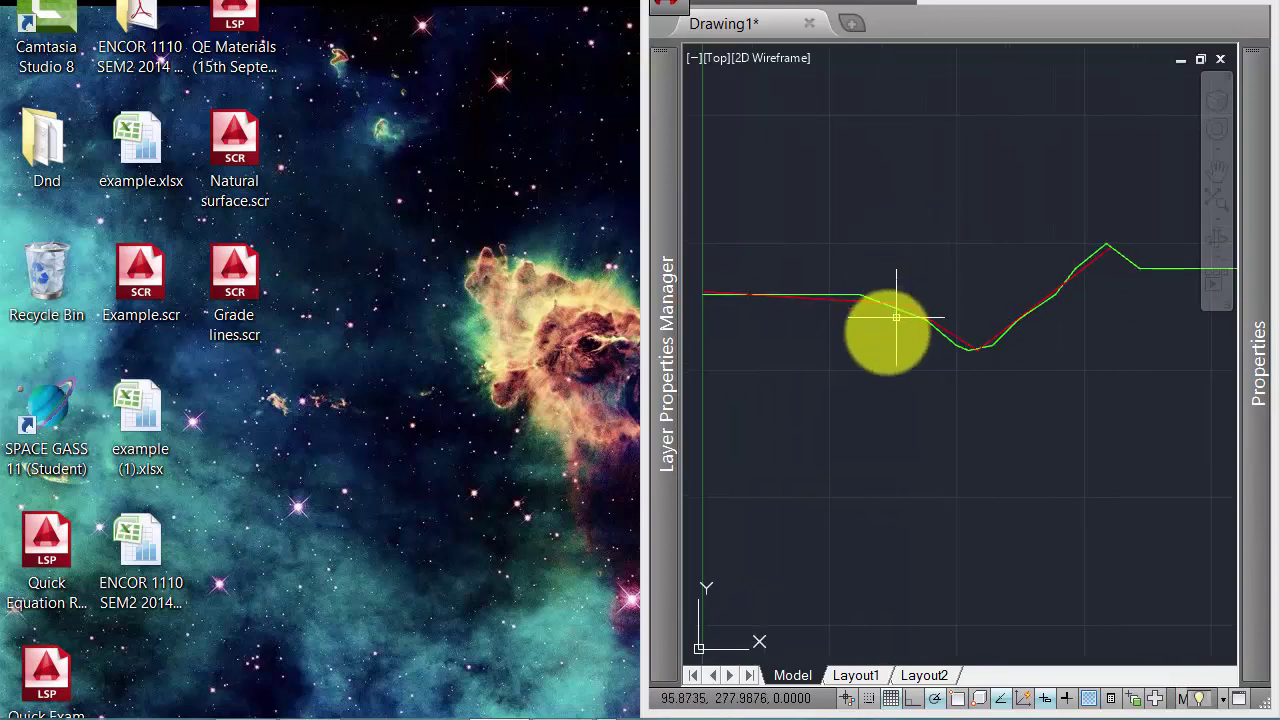
Step: Open Sheet5's vertical curve table and check the RL on road values in column E
left_click(571, 714)
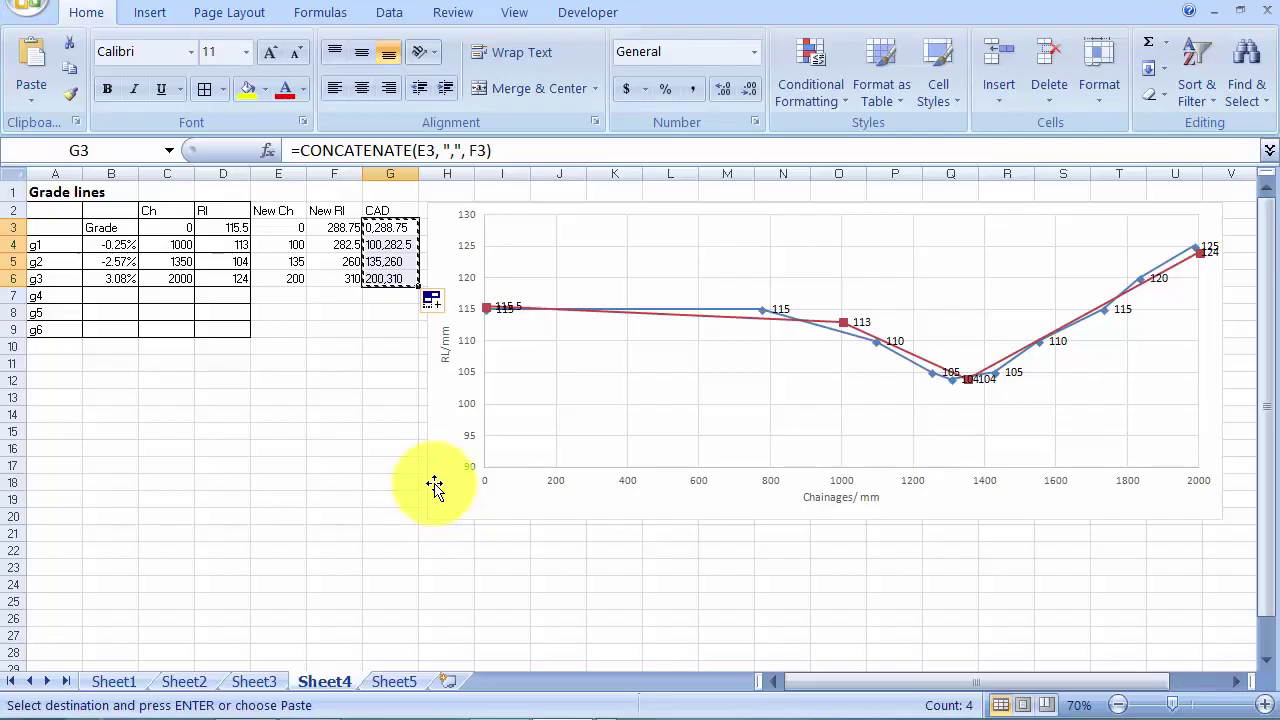
left_click(394, 681)
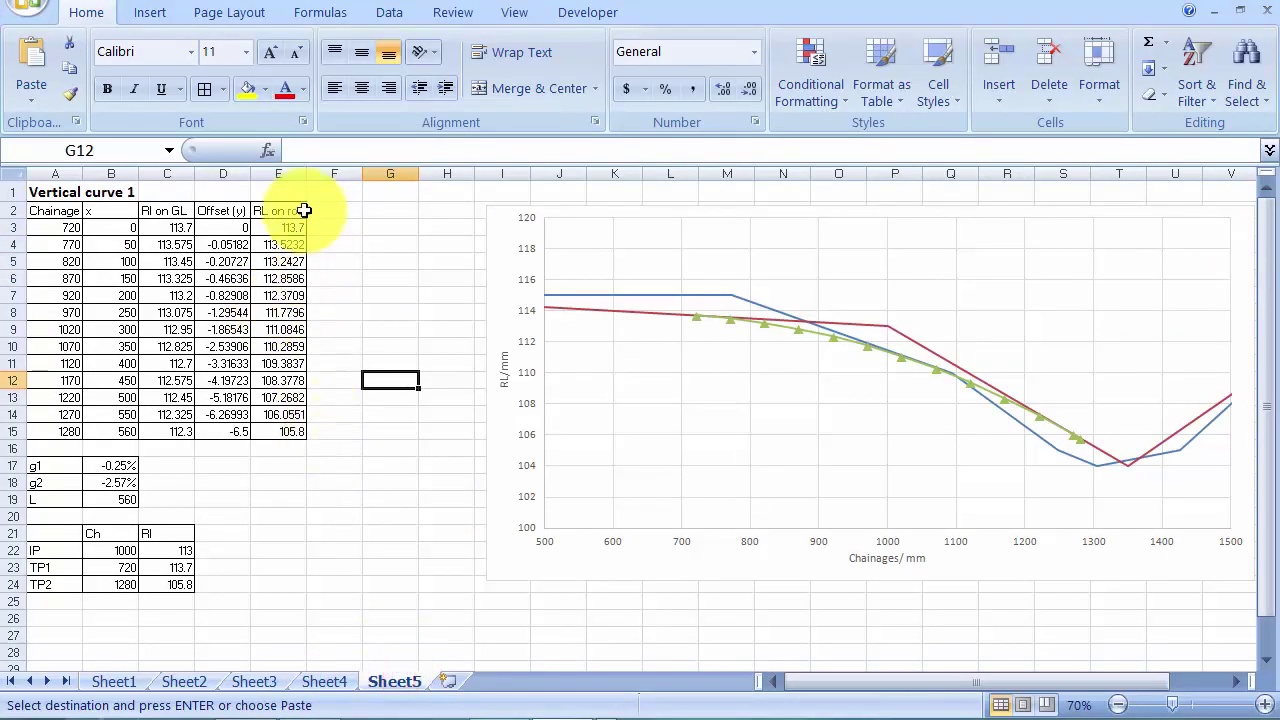
double_click(307, 174)
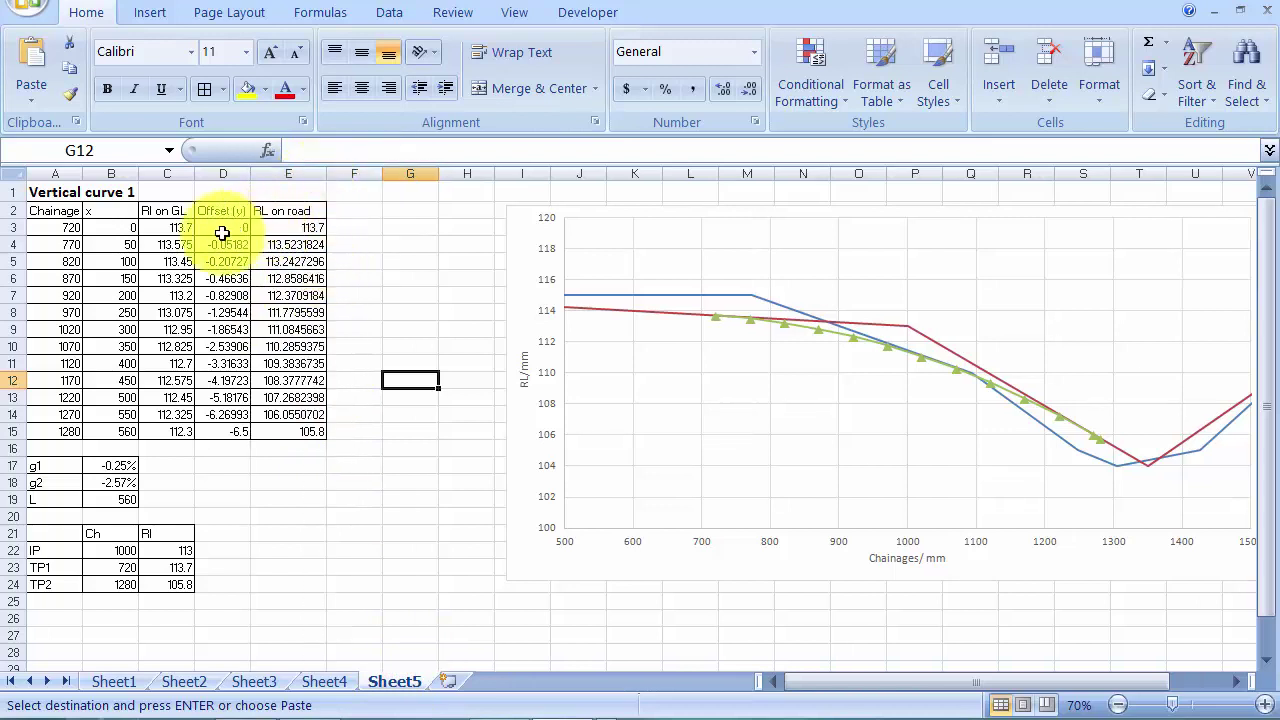
left_click(66, 226)
left_click(279, 232)
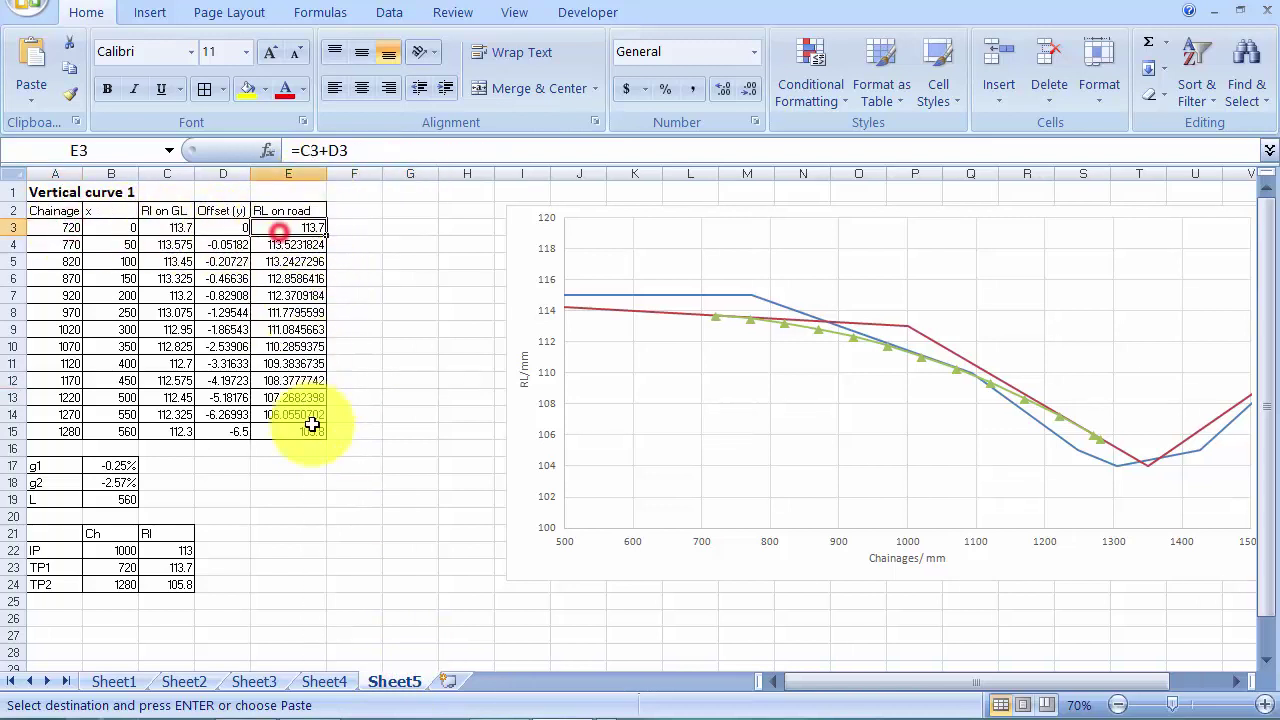
left_click_drag(294, 244, 300, 363)
left_click(390, 315)
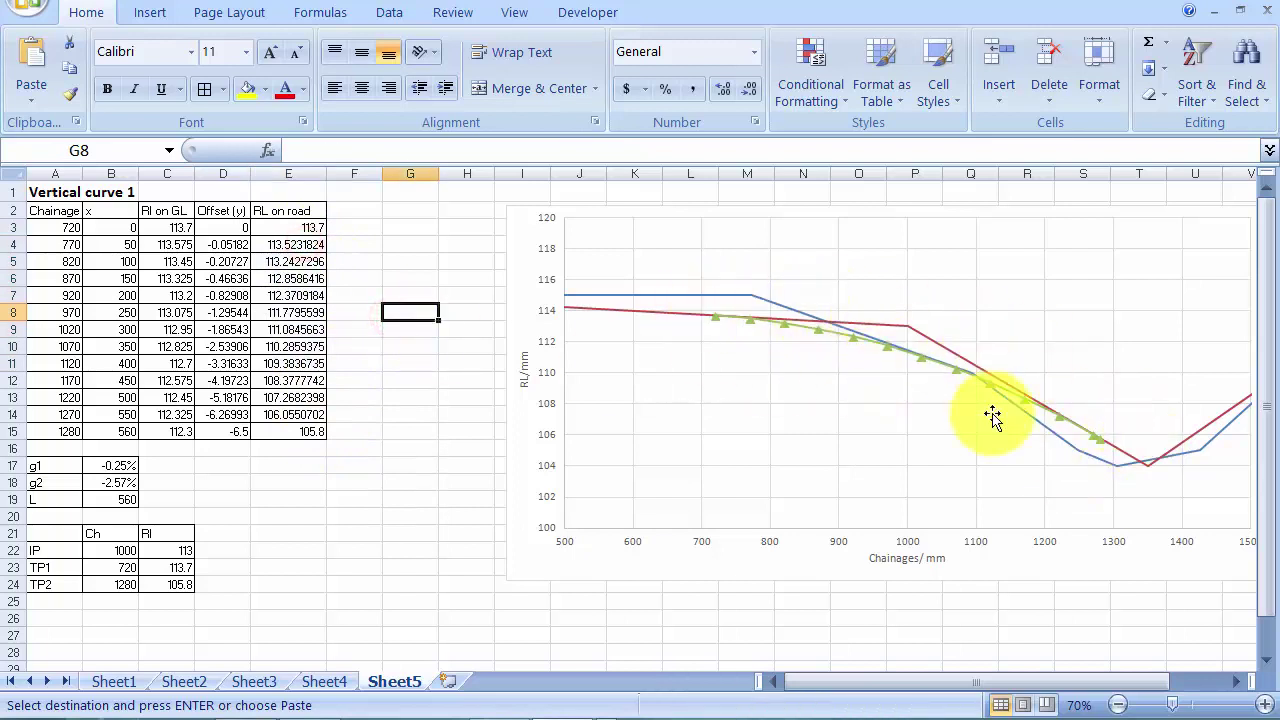
Step: Add headings New Ch, New RL and CAD in F2:H2
left_click(351, 209)
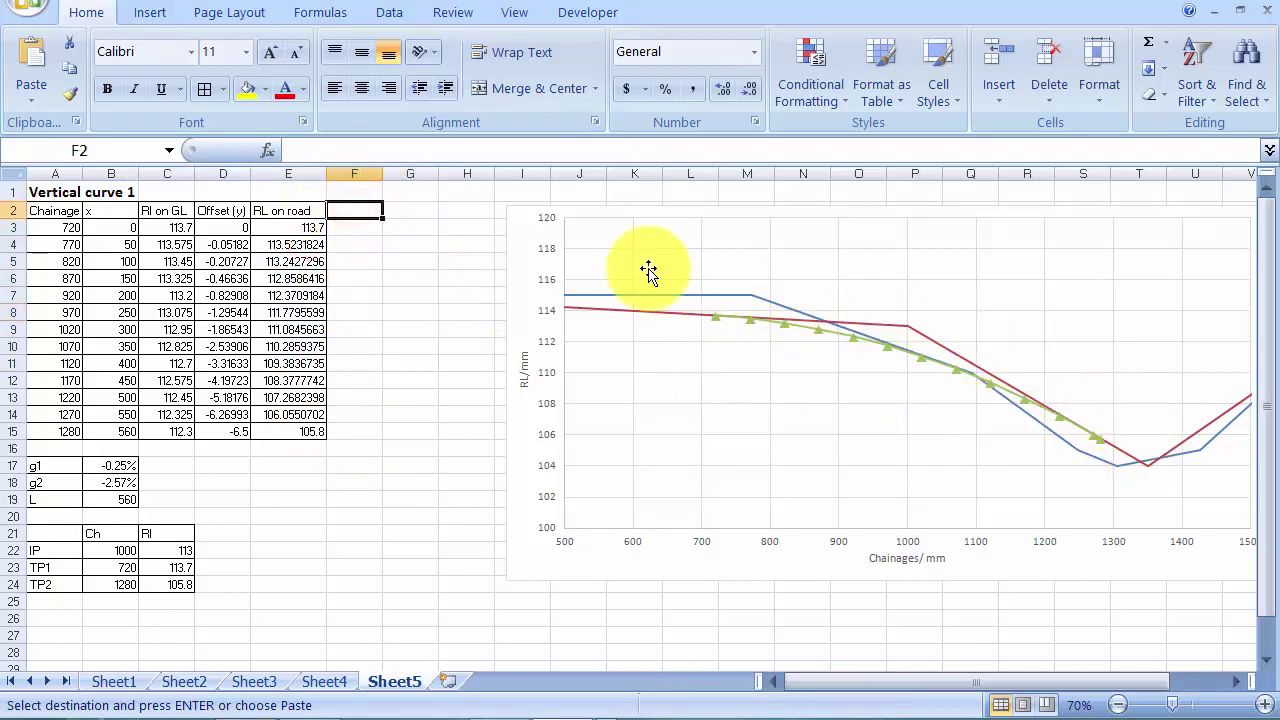
type("New Ch")
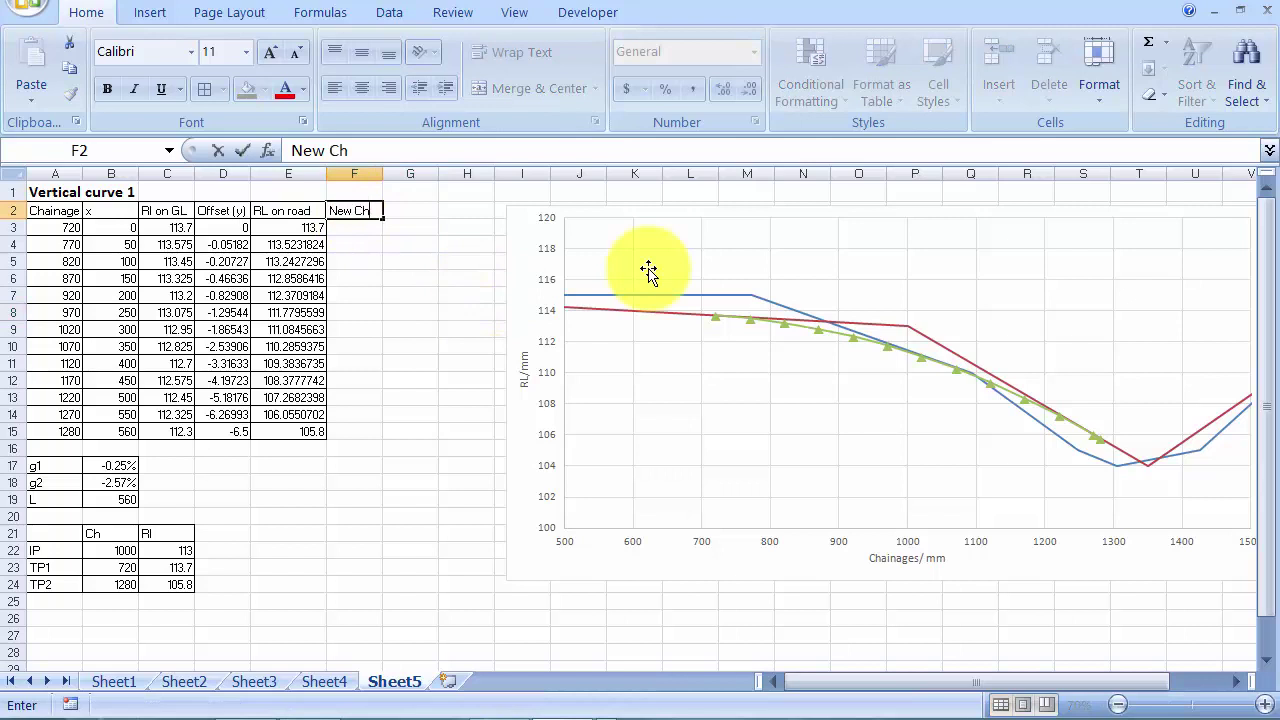
key("Tab")
type("New RL")
key("Tab")
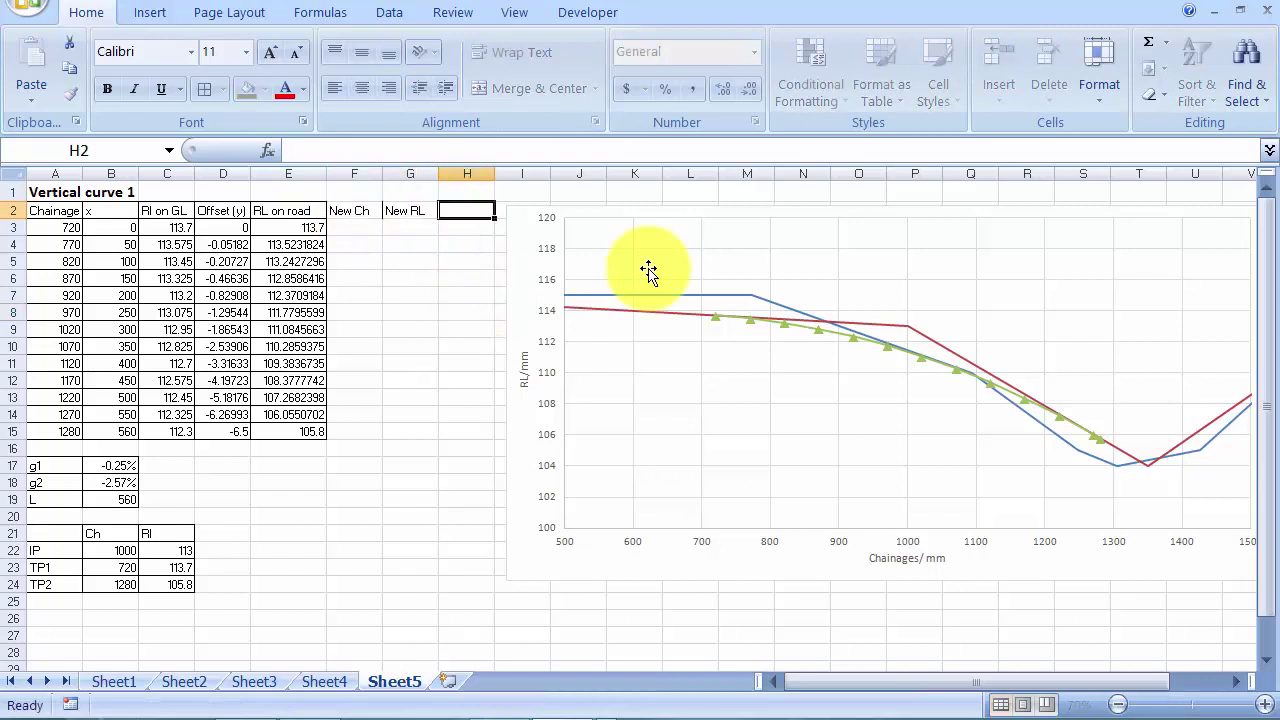
type("CAD")
key("Return")
Step: Enter =A3/1, =E3/0.4 and =CONCATENATE(F3,",",G3), fill to row 15, and copy the CAD pairs
type("=")
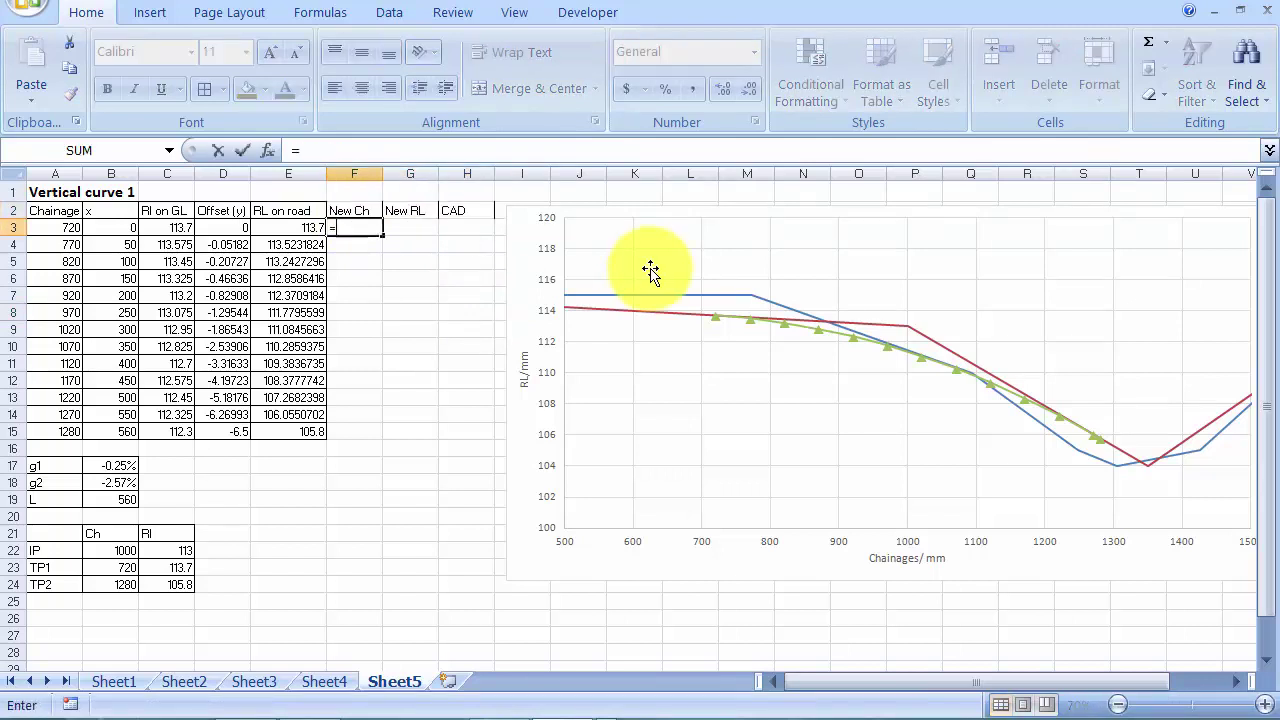
key("Tab")
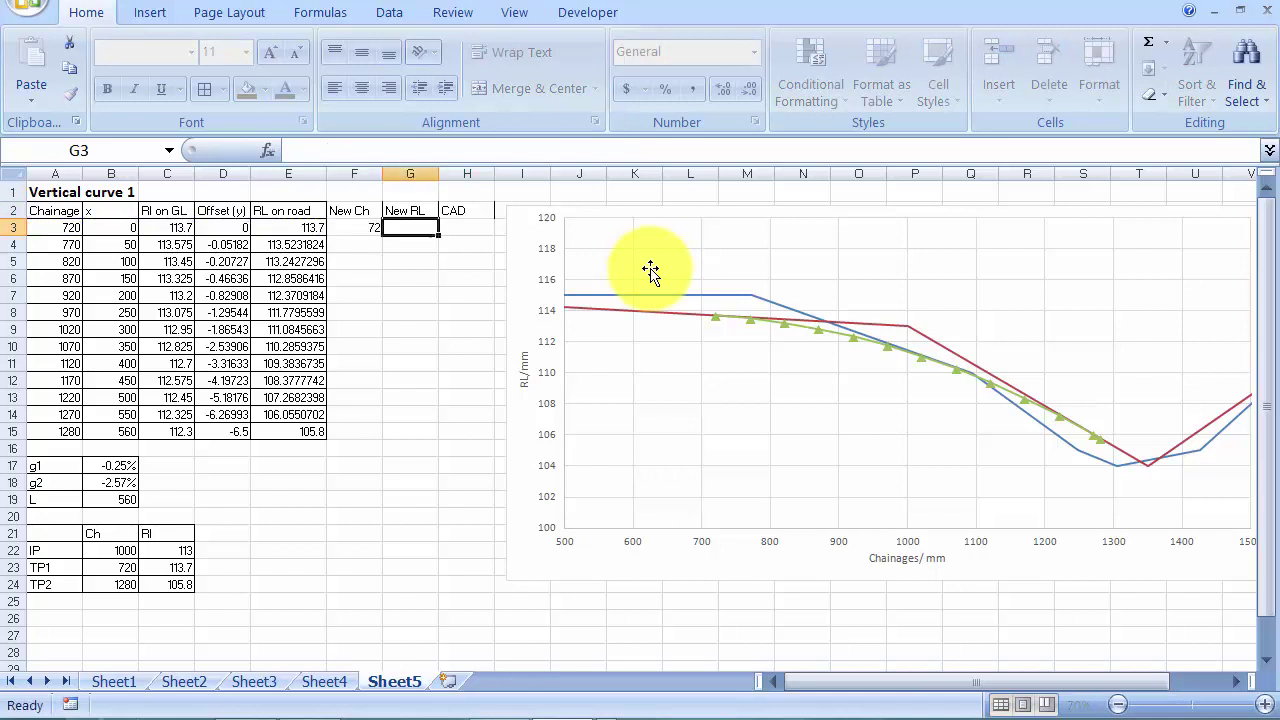
type("=")
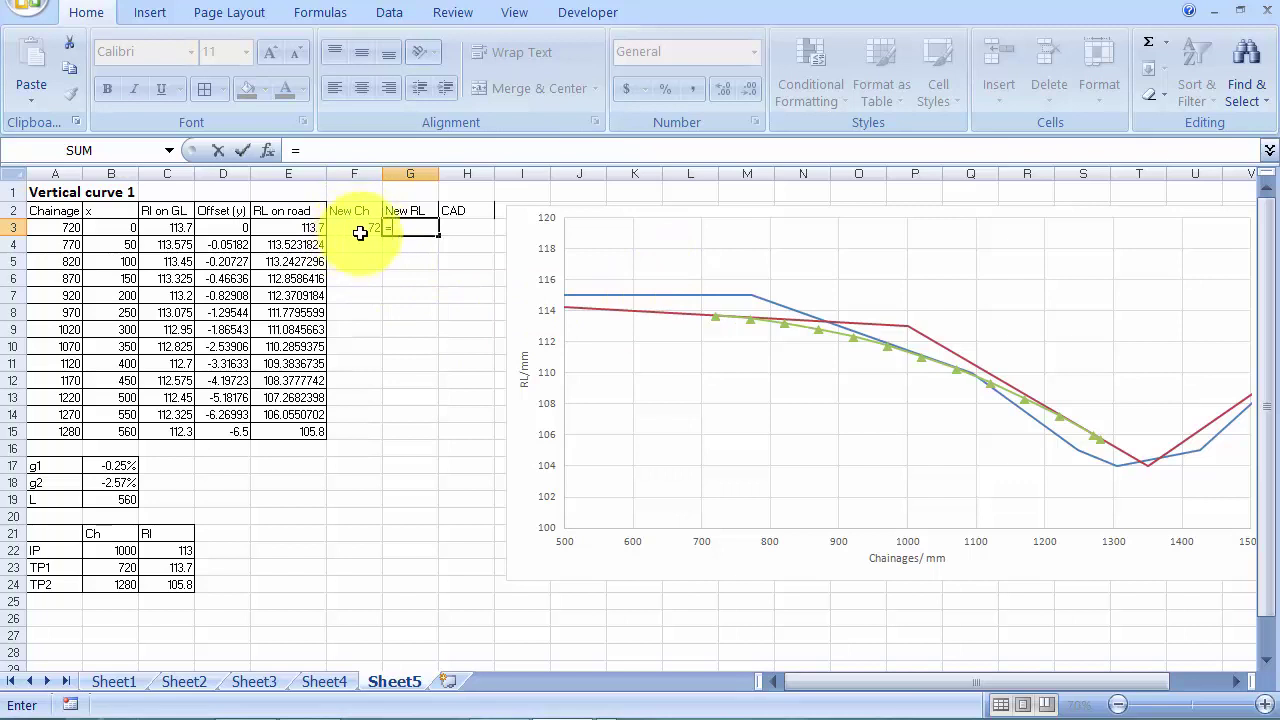
left_click(443, 229)
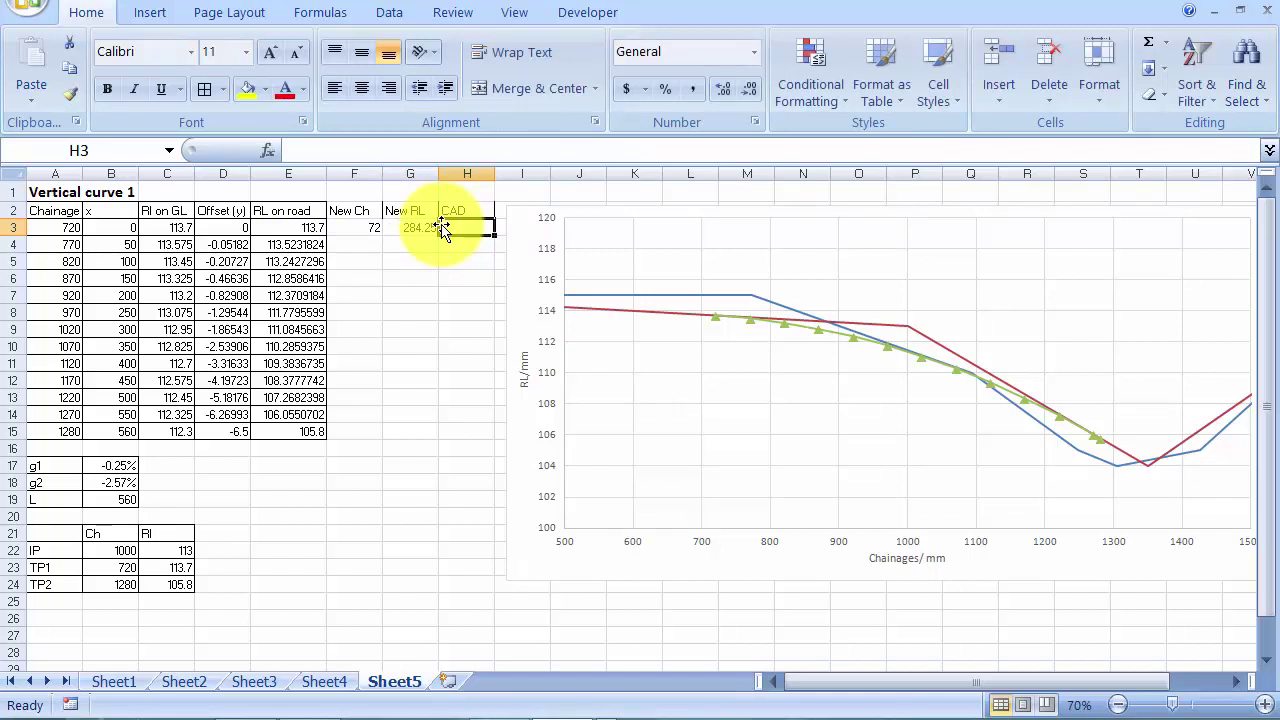
type("=con")
key("Escape")
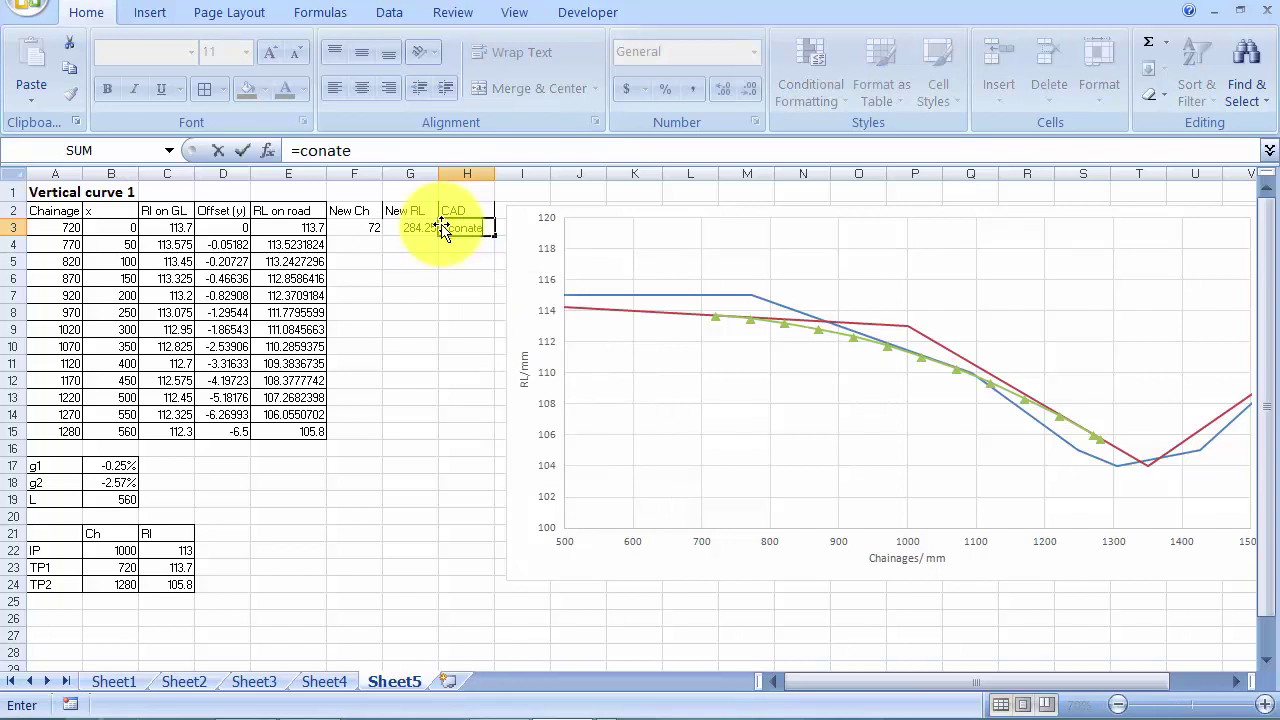
type("ca")
type("e(")
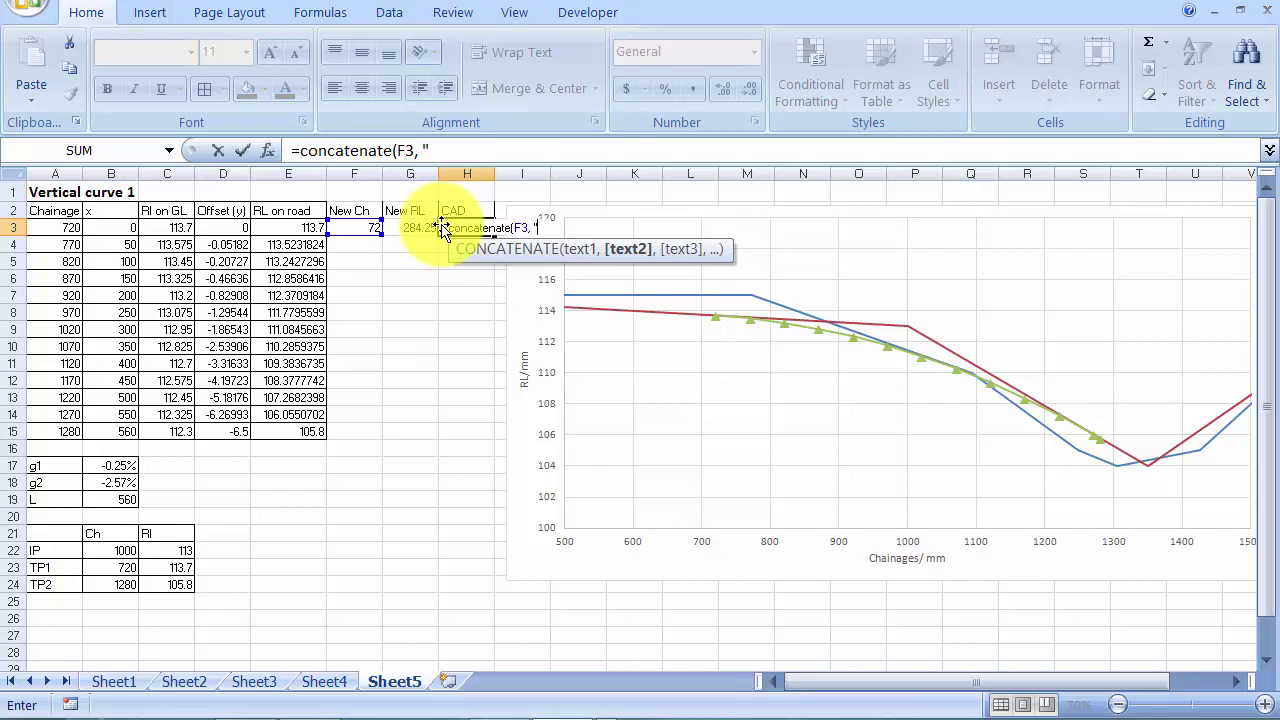
type(",")
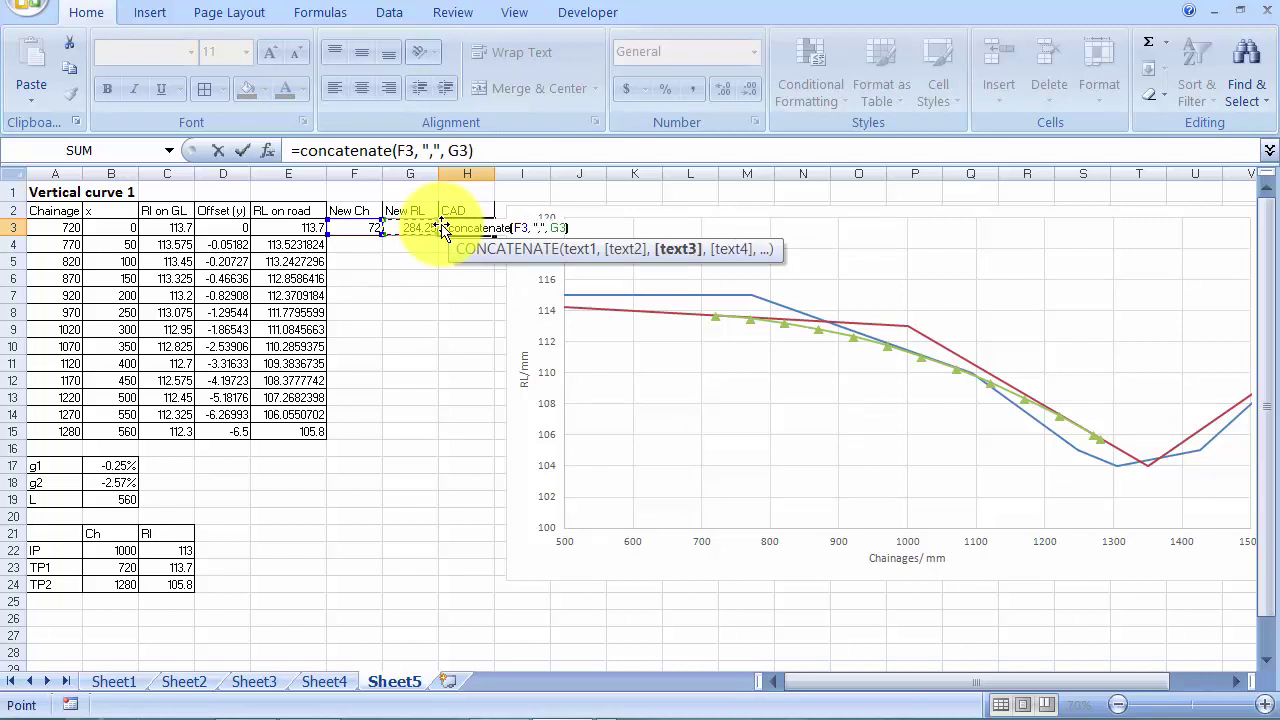
key("Return")
left_click_drag(455, 228, 355, 228)
mouse_move(493, 233)
left_mouse_down()
mouse_move(463, 451)
mouse_move(466, 228)
left_mouse_up()
key("ctrl+c")
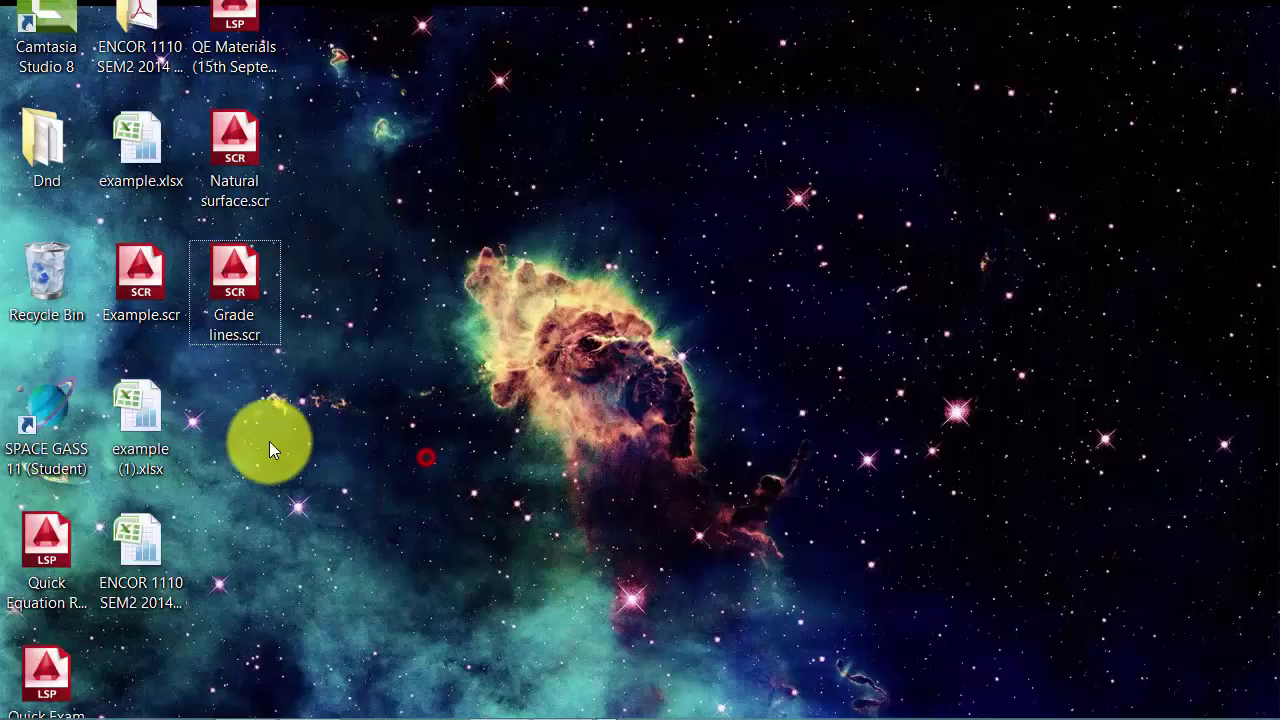
right_click(269, 441)
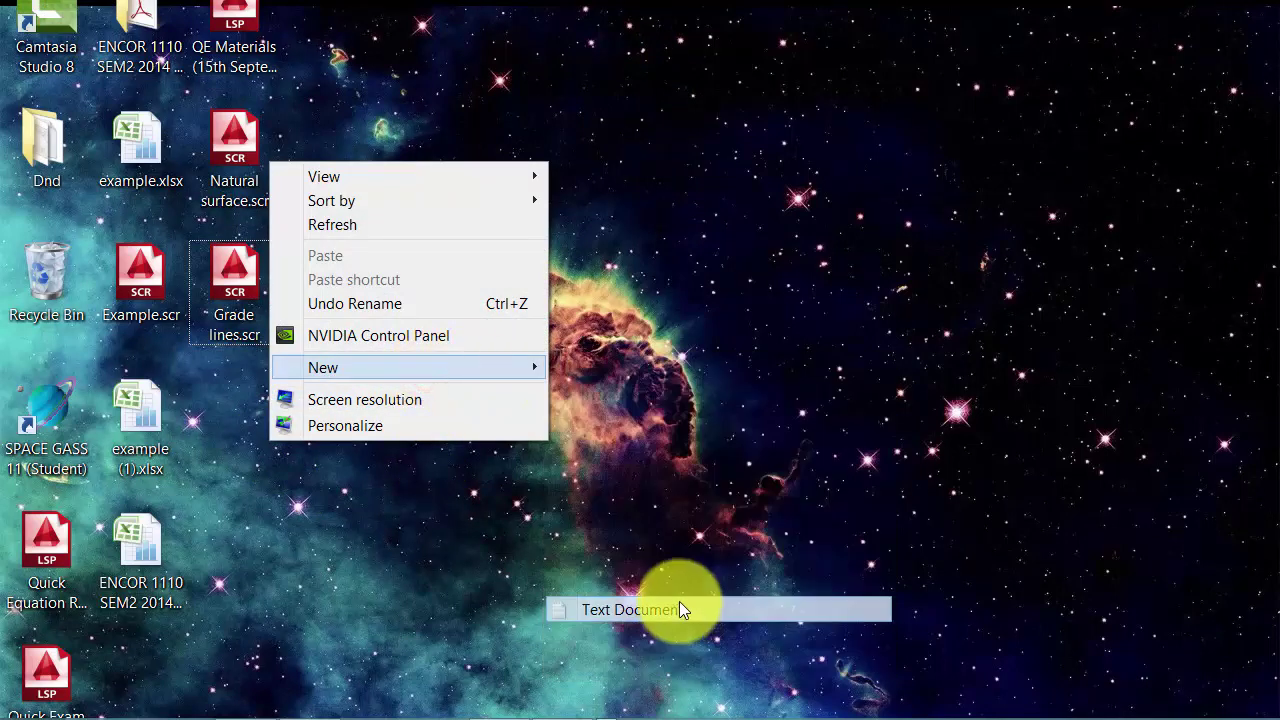
Step: Create Vcurve 1.txt with the coordinate pairs pasted under PLINE and save it
mouse_move(408, 367)
left_click(677, 604)
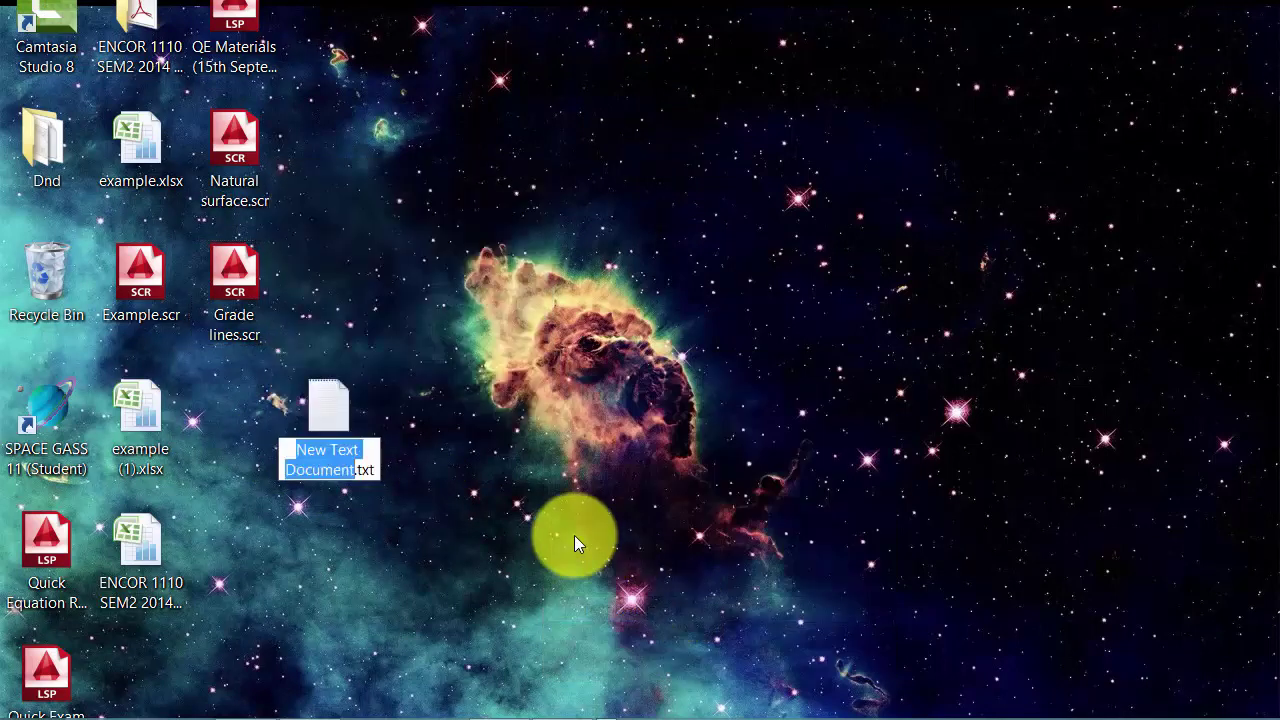
type("z")
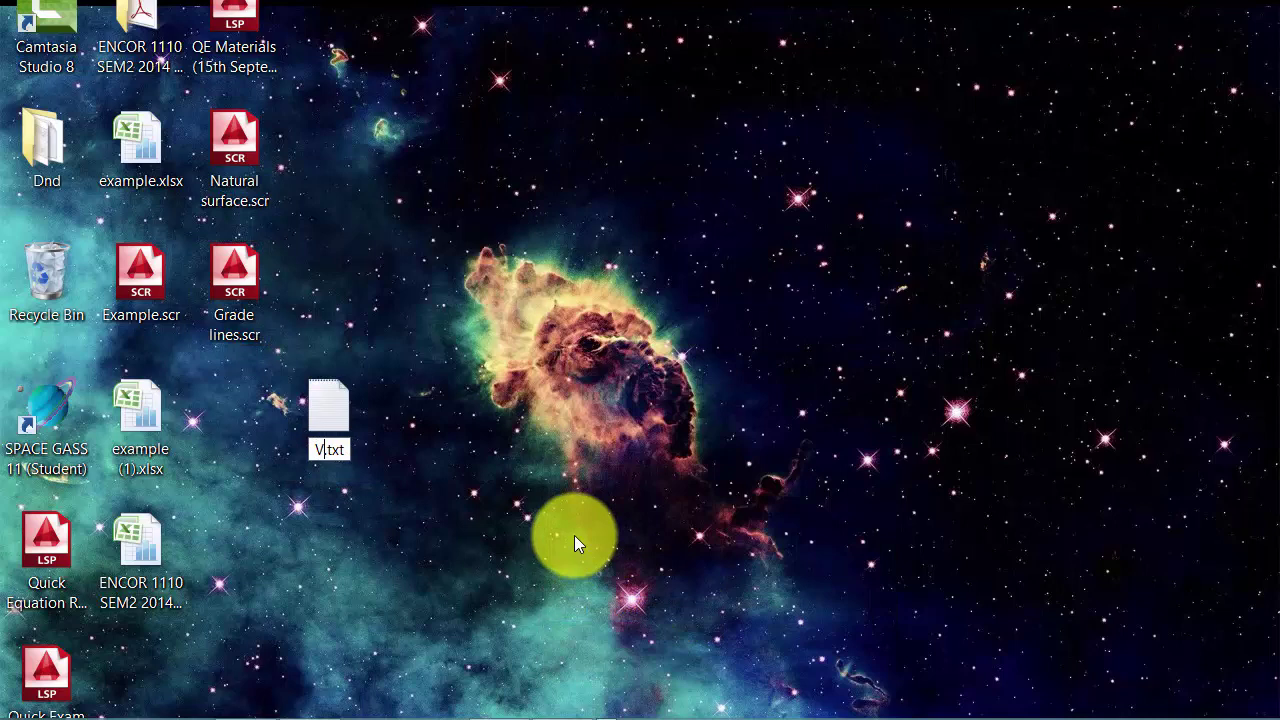
key("Return")
key("Return")
type("PLINE")
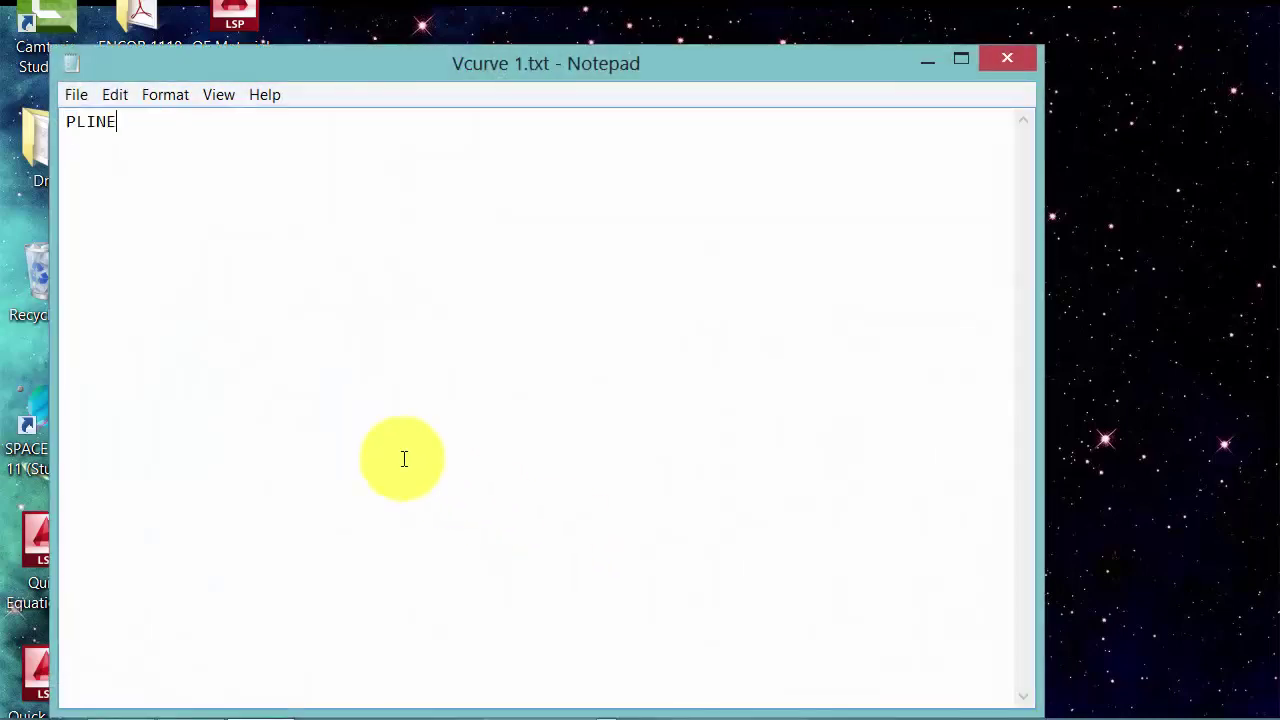
key("ctrl+v")
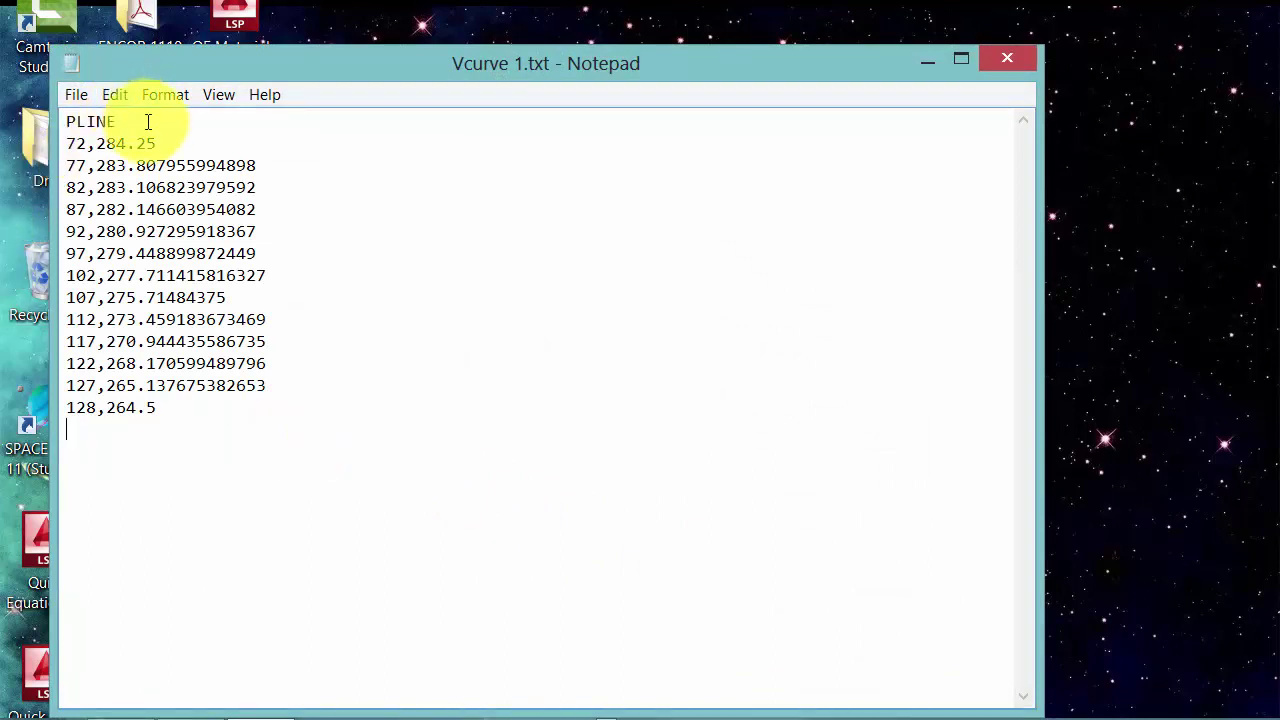
left_click(146, 121)
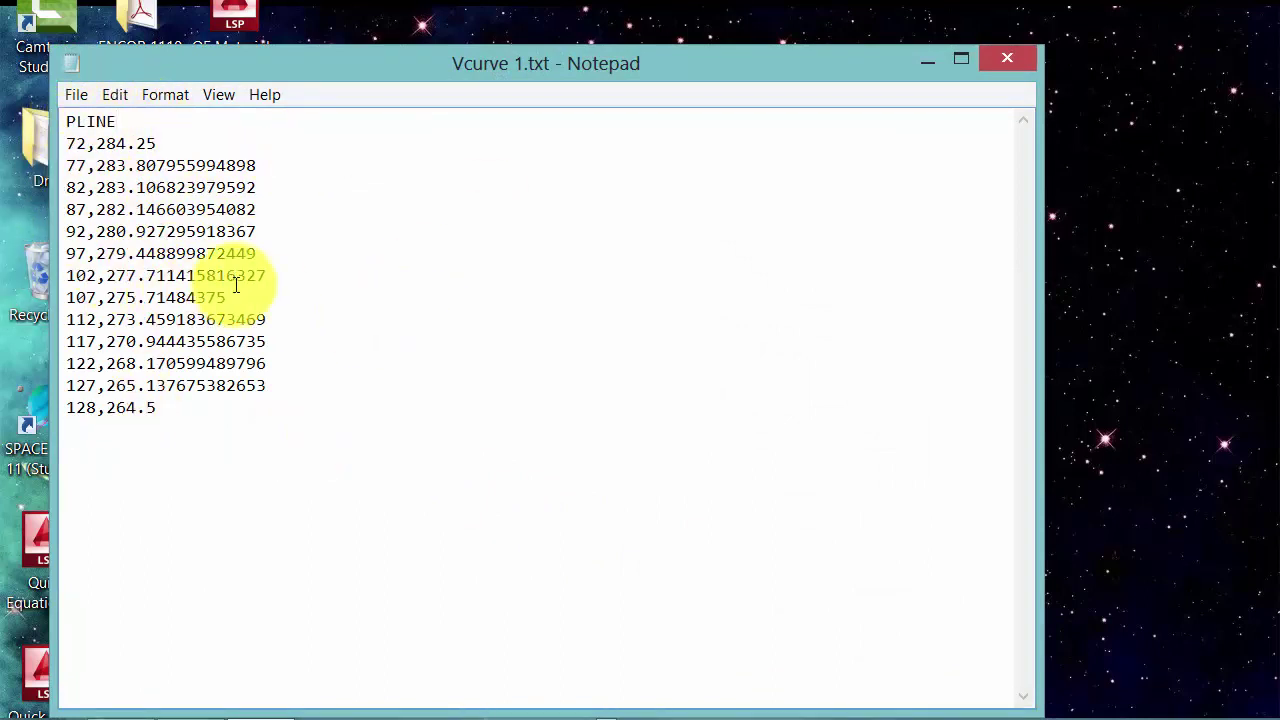
double_click(95, 121)
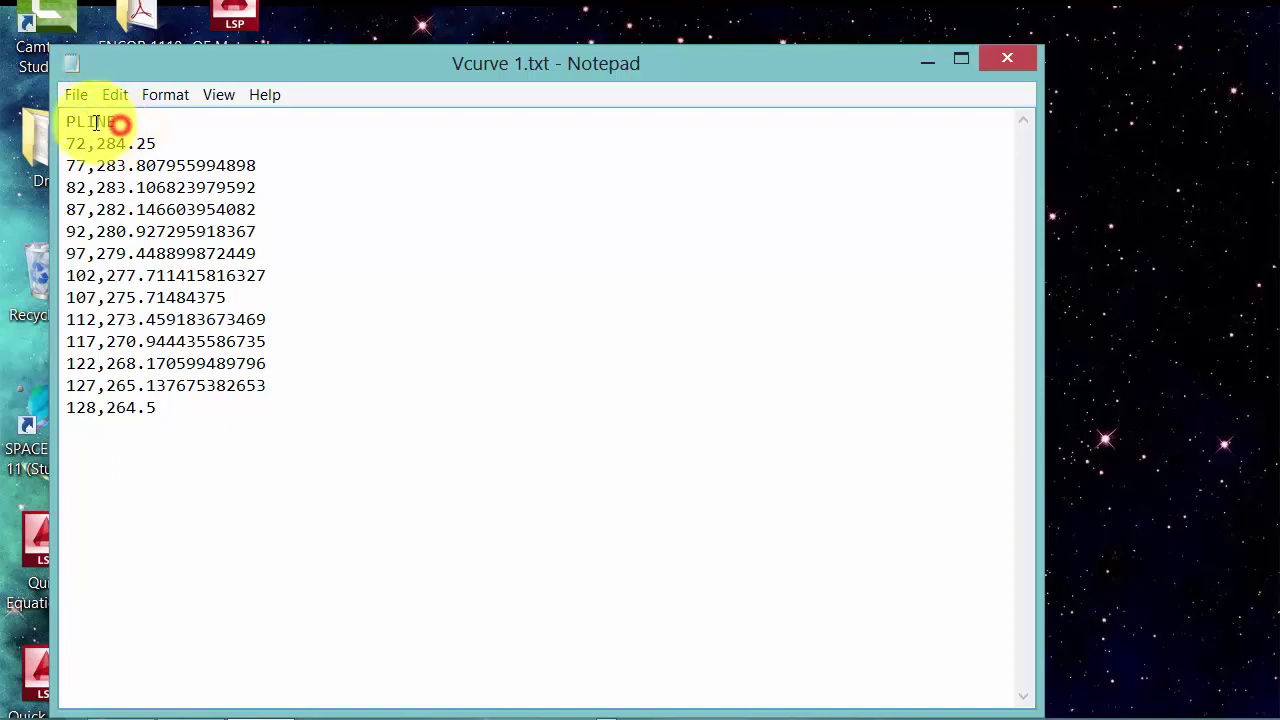
double_click(93, 121)
left_click(125, 121)
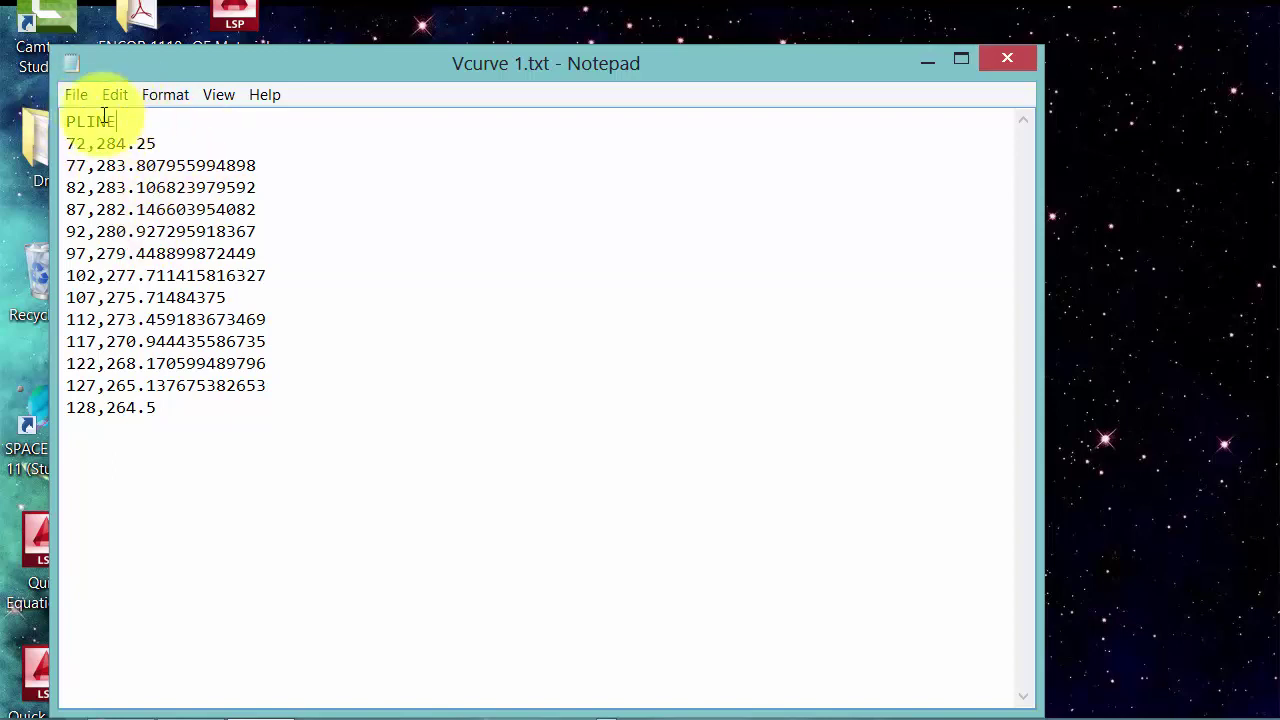
left_click(1030, 58)
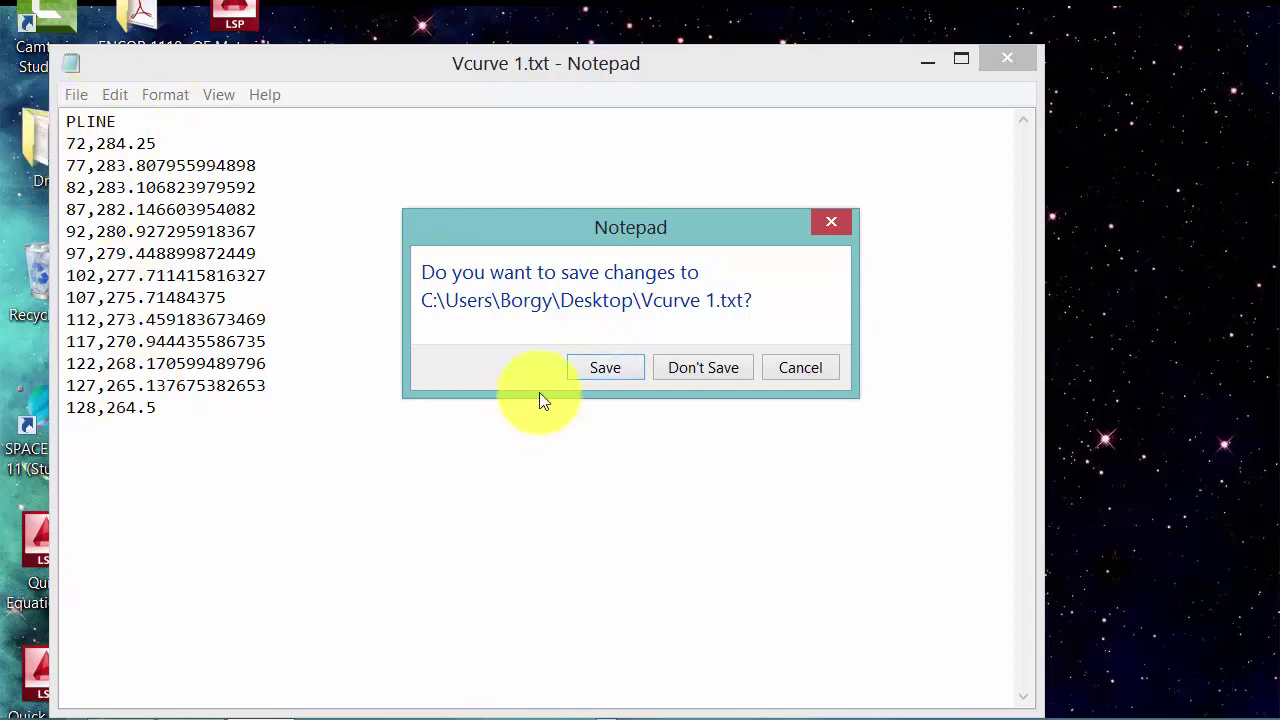
left_click(597, 370)
Step: Rename Vcurve 1.txt to Vcurve 1.scr
left_click(314, 420)
left_click(359, 430)
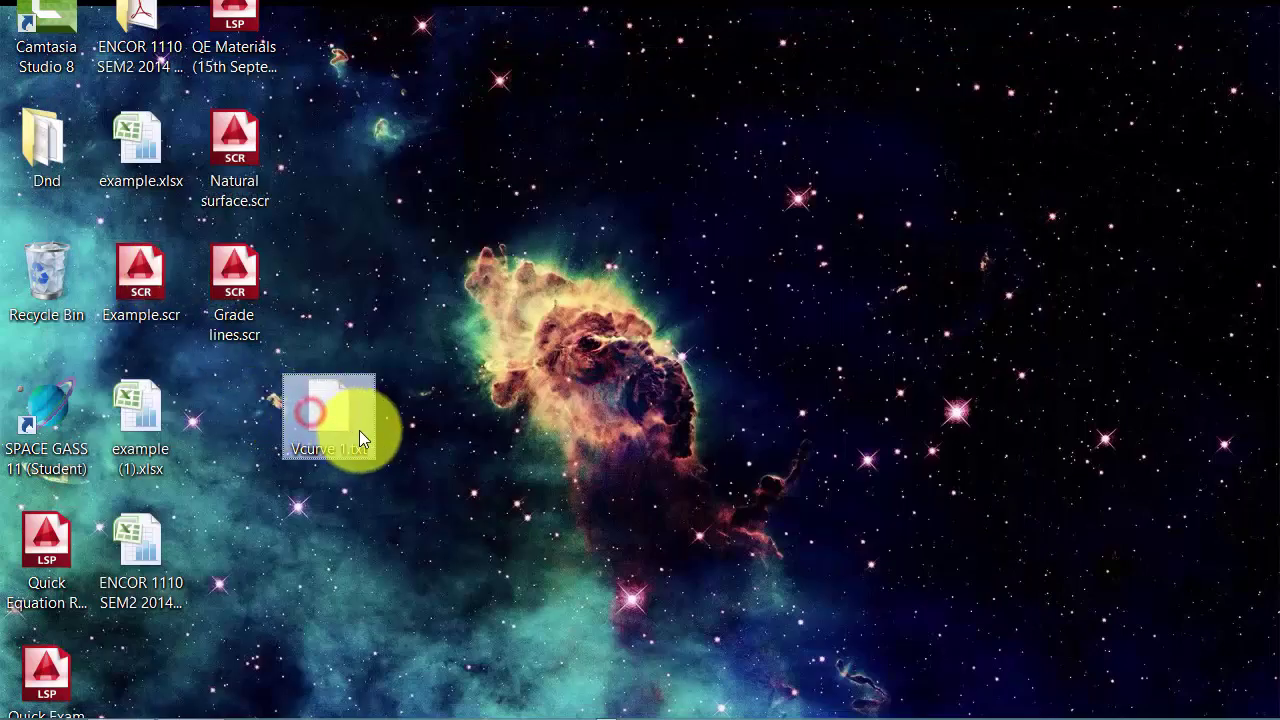
double_click(358, 450)
type("scr")
key("Return")
key("Return")
left_click(397, 386)
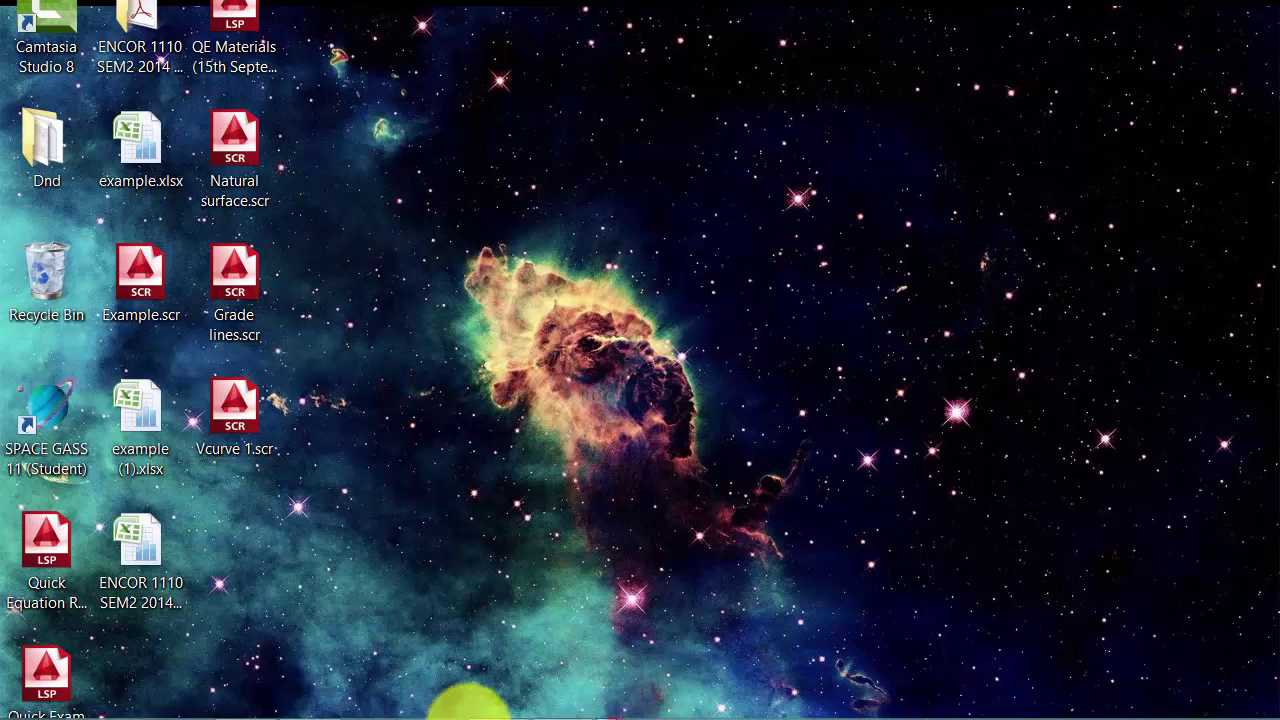
Step: Add a Vertical curve layer with cyan colour 130
left_click(457, 708)
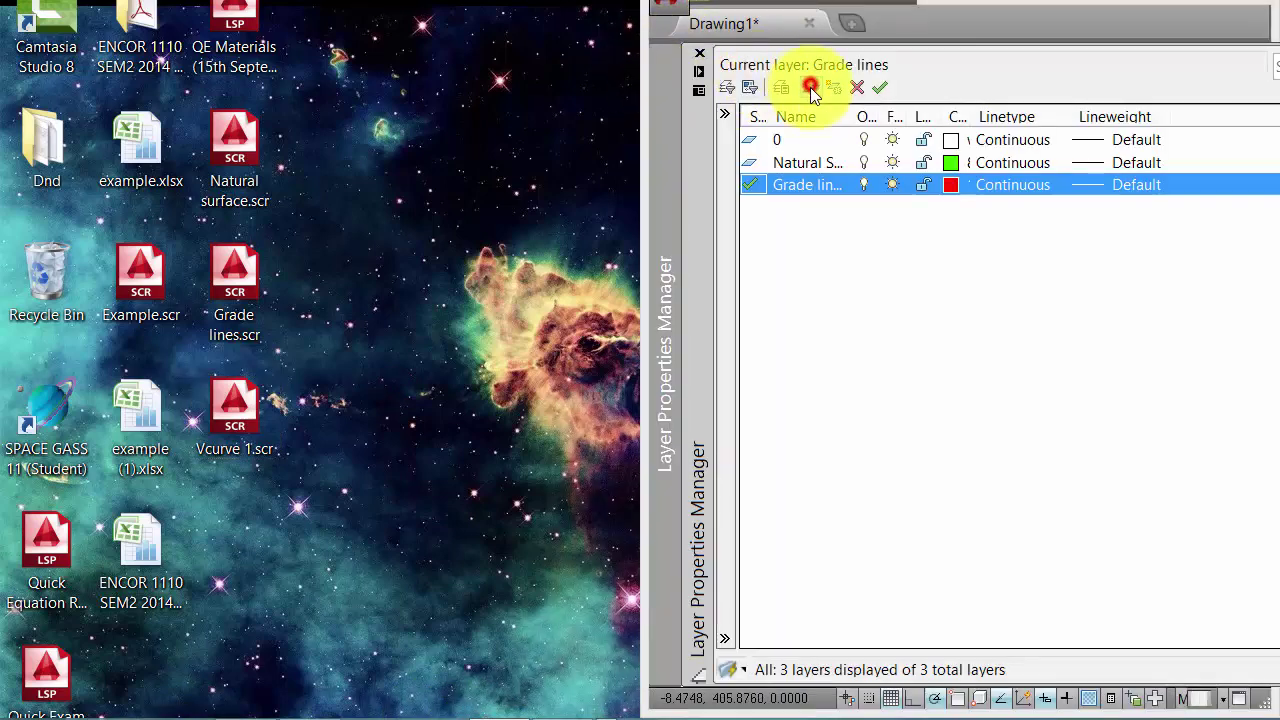
left_click(810, 87)
type("Vertical ...")
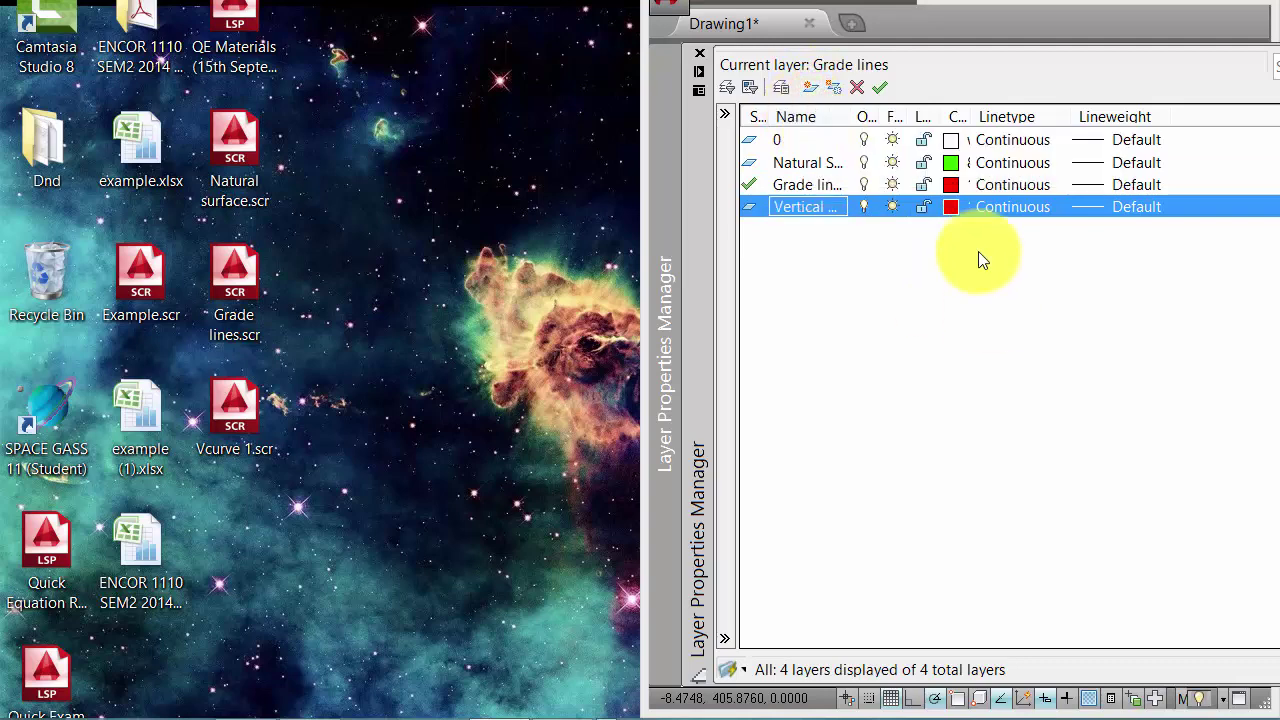
left_click(950, 206)
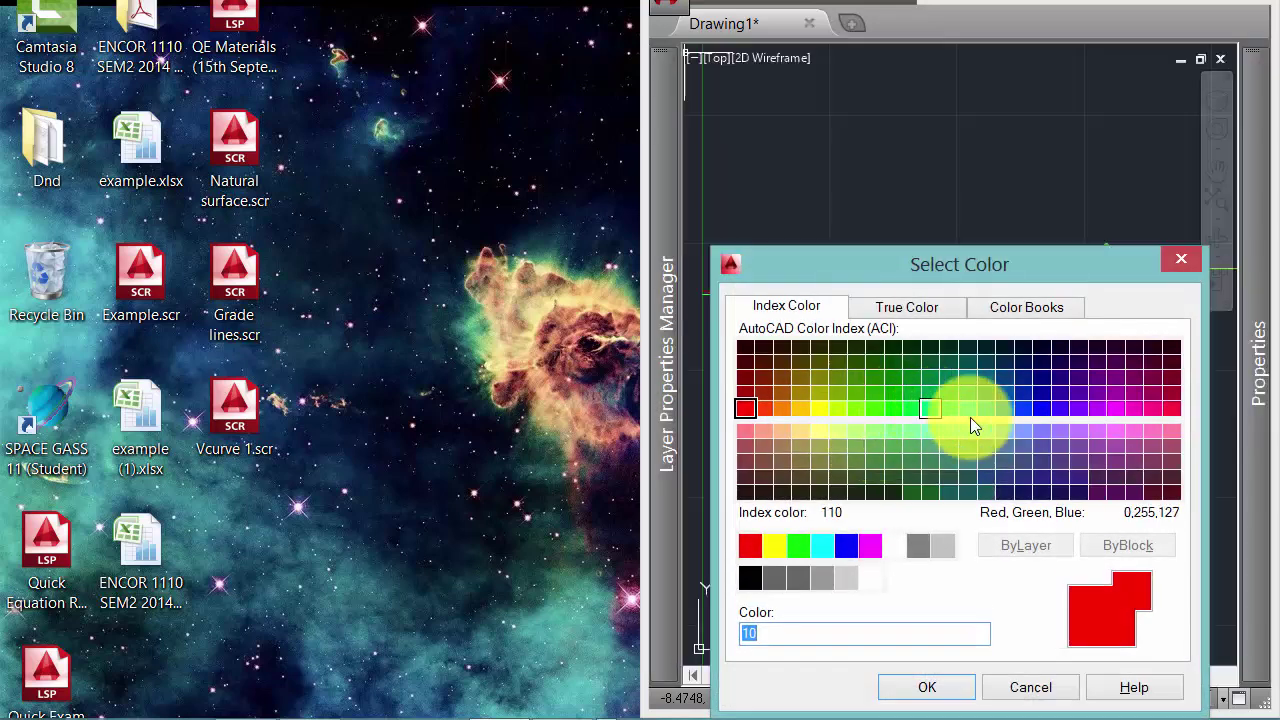
left_click(963, 411)
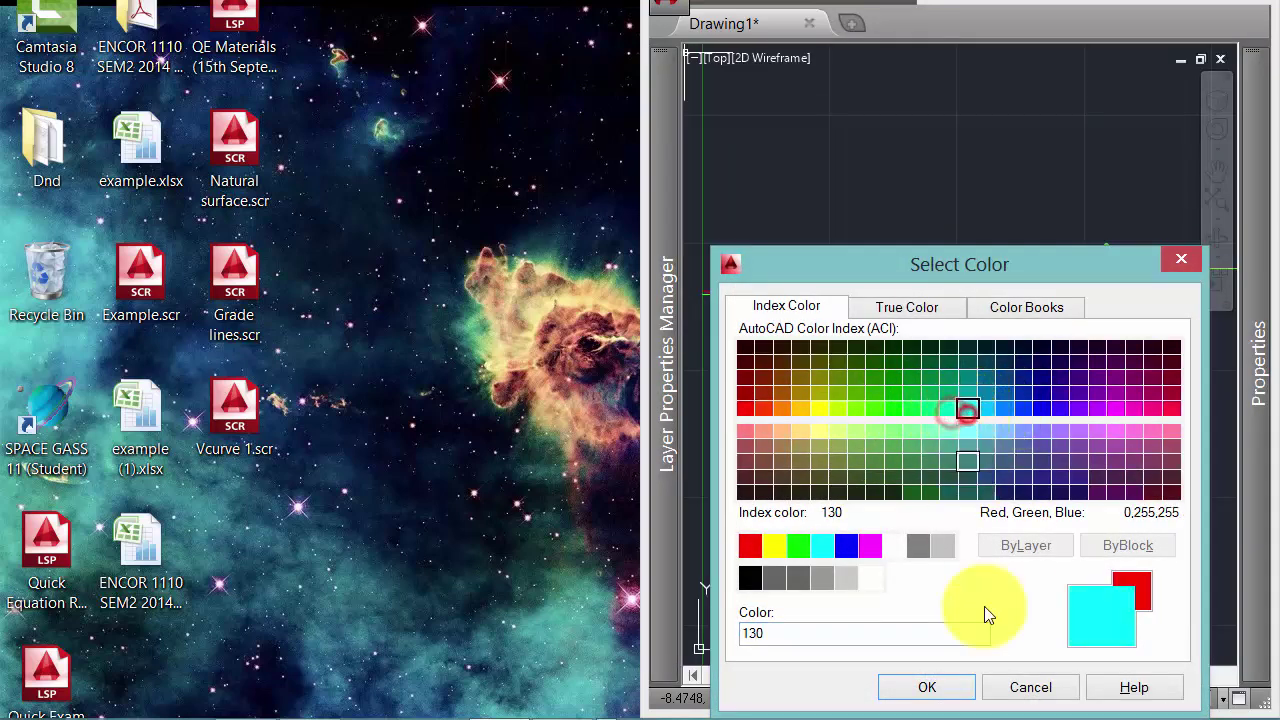
left_click(957, 690)
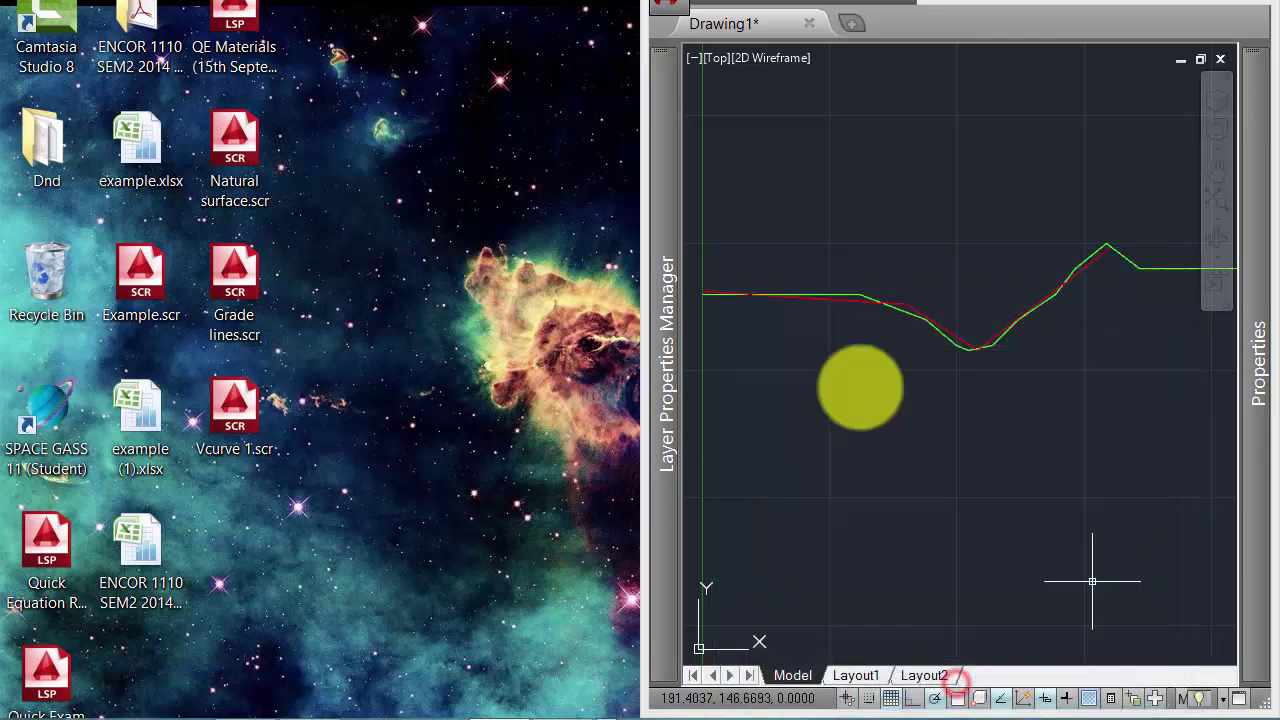
Step: Run Vcurve 1.scr in the drawing to plot the vertical curve polyline
left_click(233, 414)
left_click_drag(821, 441, 821, 441)
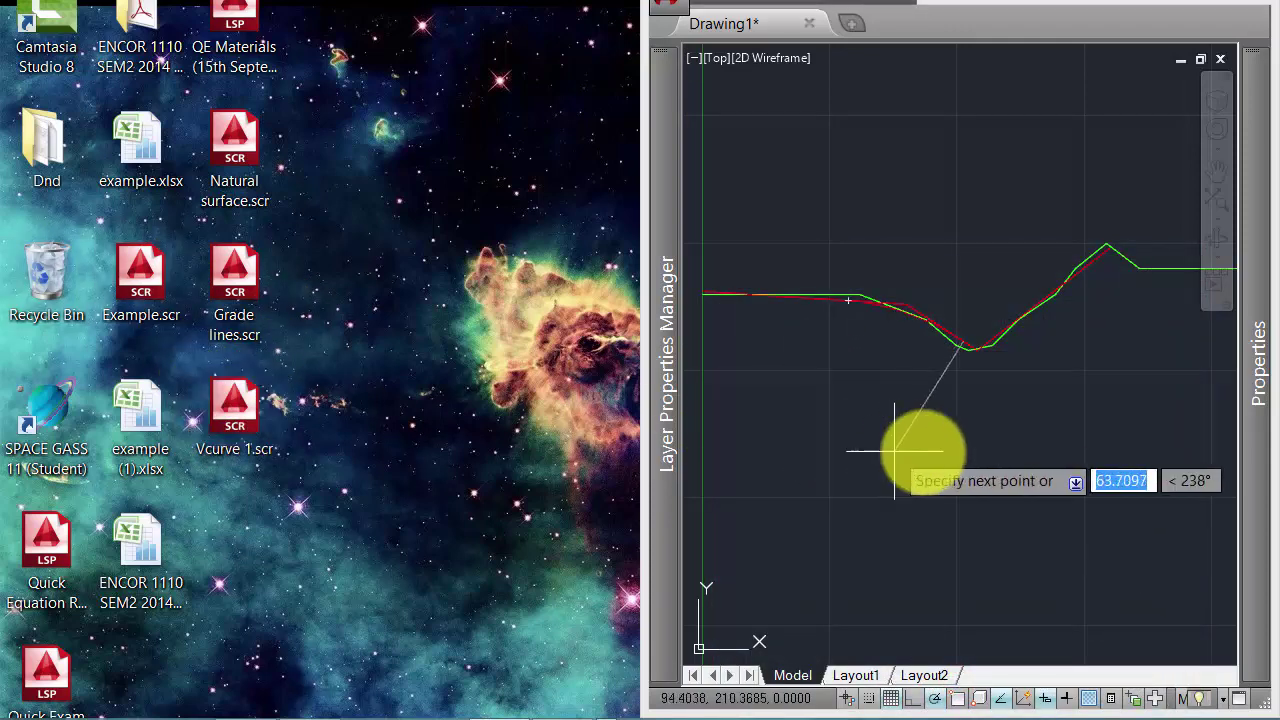
scroll(908, 315, "up", 3)
Step: Move the newly drawn curve polyline onto the Vertical curve layer
scroll(870, 305, "down", 2)
left_click(786, 263)
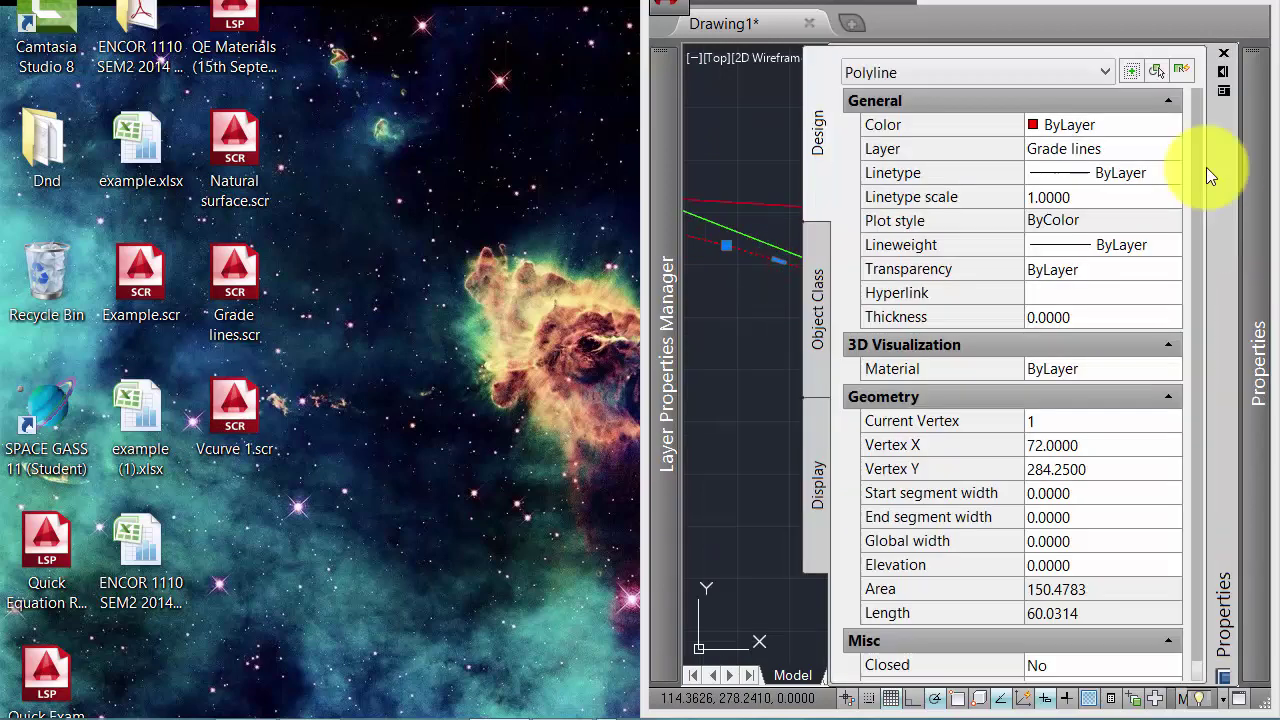
left_click(1116, 158)
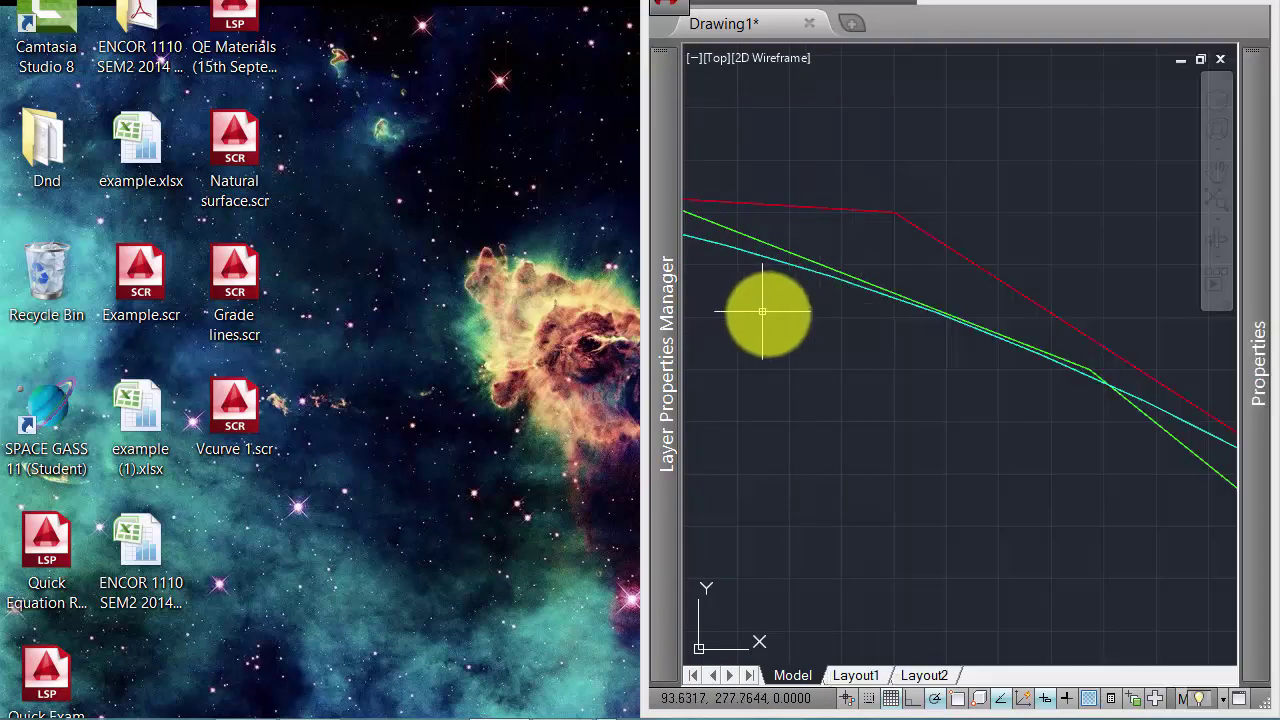
mouse_move(766, 309)
middle_mouse_down()
mouse_move(857, 380)
mouse_move(1013, 345)
mouse_move(1143, 343)
middle_mouse_up()
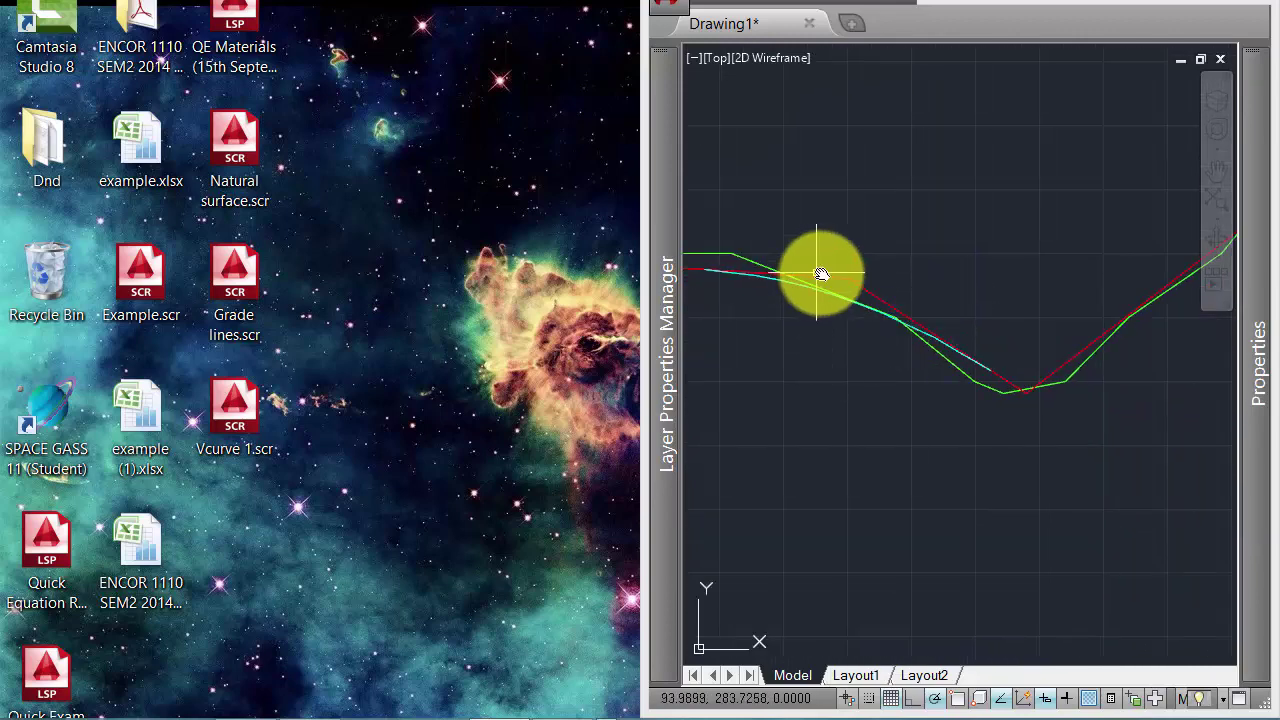
mouse_move(820, 271)
middle_mouse_down()
mouse_move(947, 361)
mouse_move(1023, 366)
mouse_move(843, 371)
mouse_move(971, 314)
middle_mouse_up()
scroll(960, 314, "up", 4)
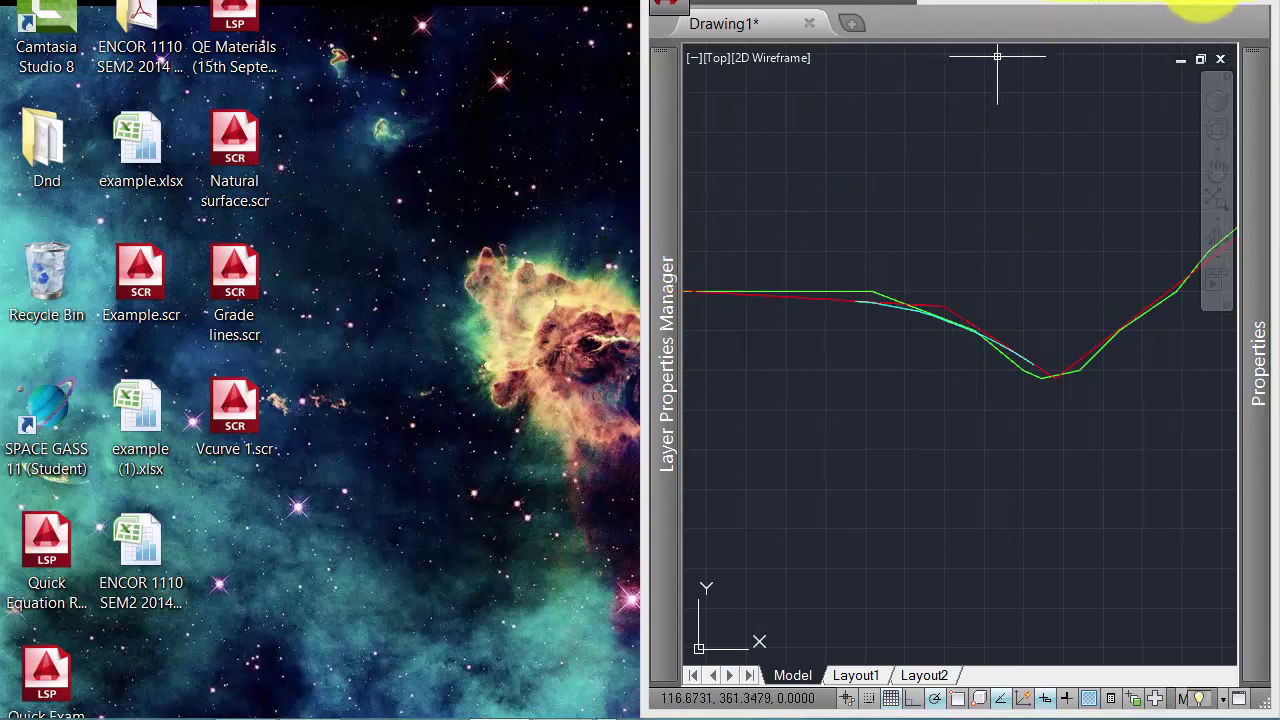
Step: Maximise the window, then briefly freeze and thaw the Natural Surface layer
left_click(1200, 8)
scroll(593, 330, "down", 2)
left_click(29, 274)
left_click(419, 197)
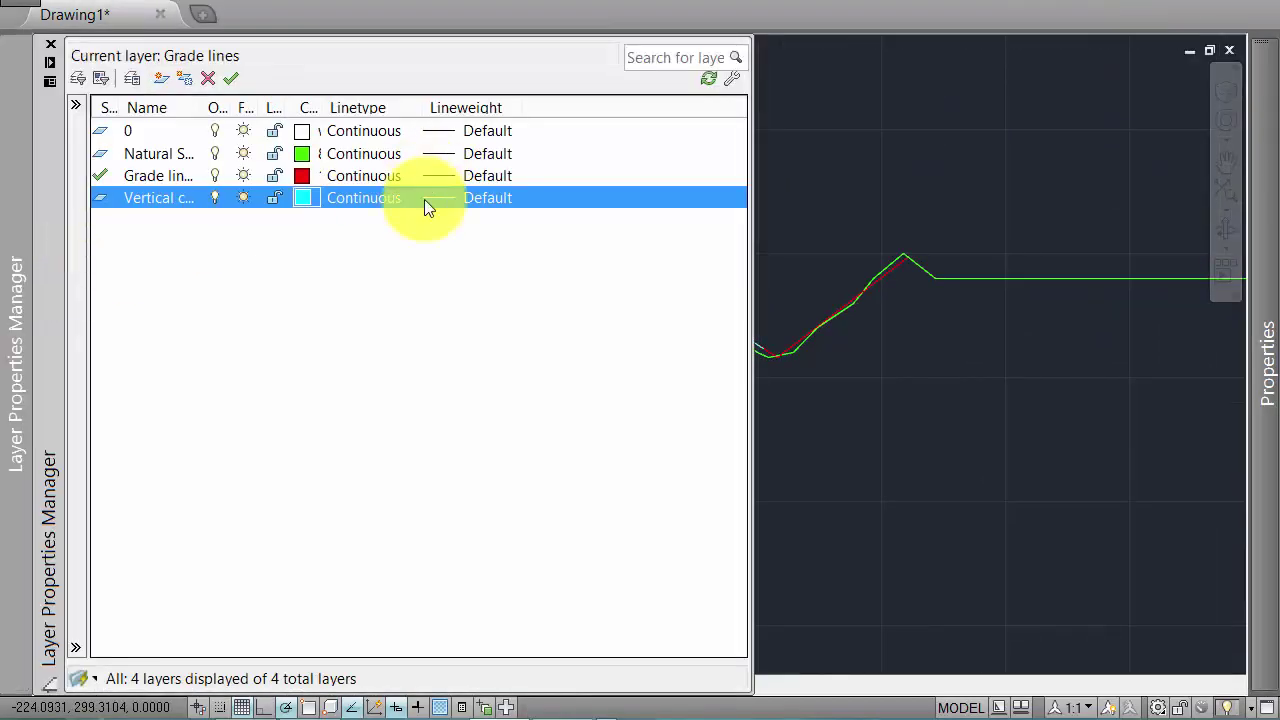
left_click(244, 153)
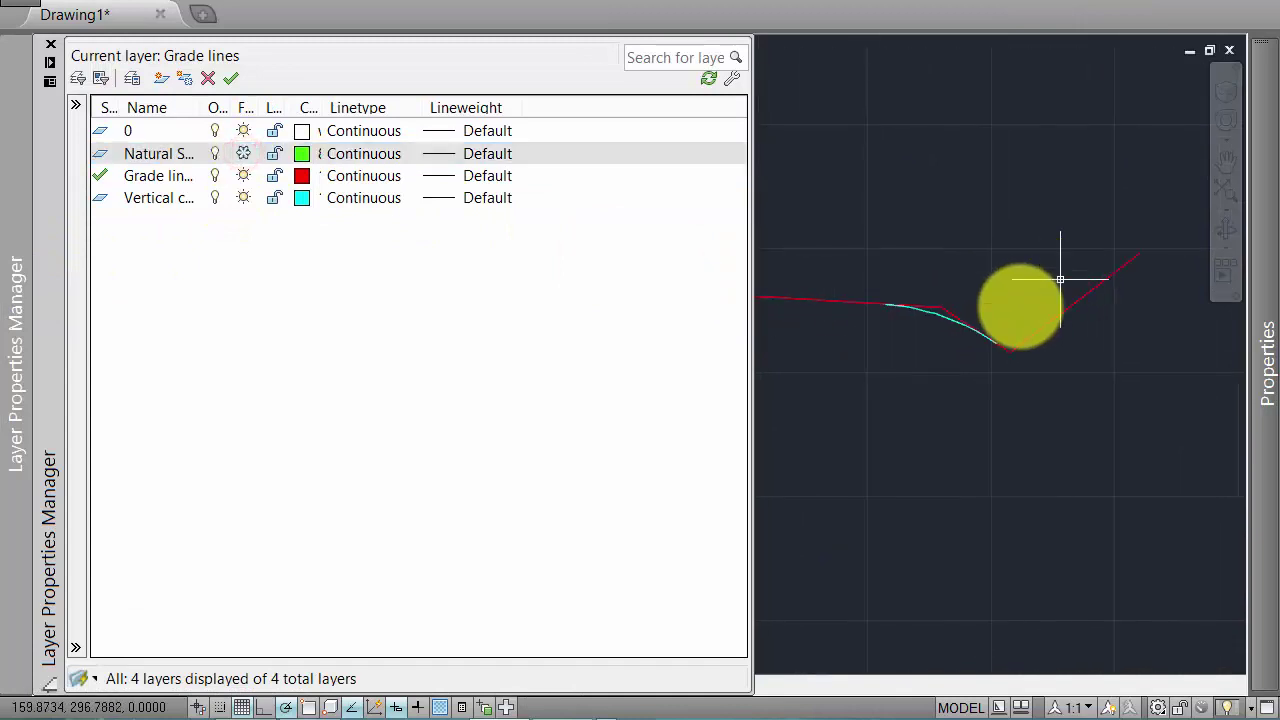
scroll(955, 295, "up", 3)
scroll(965, 290, "down", 3)
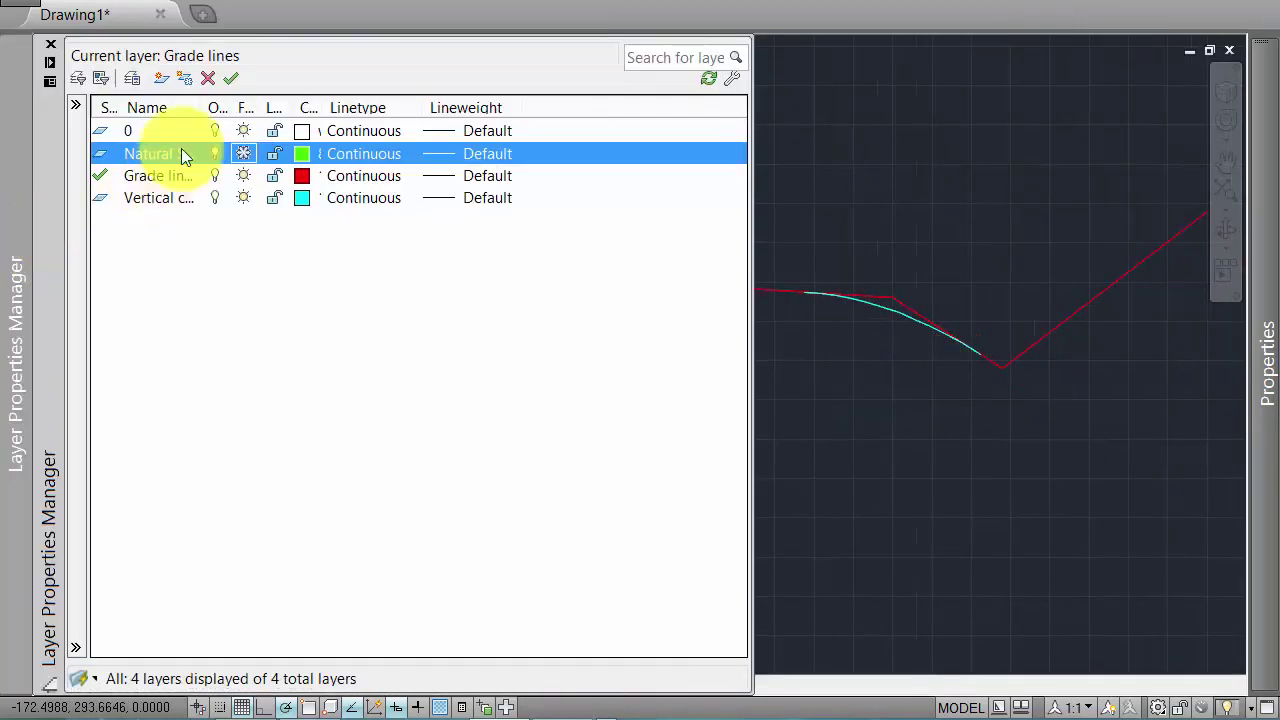
left_click(244, 153)
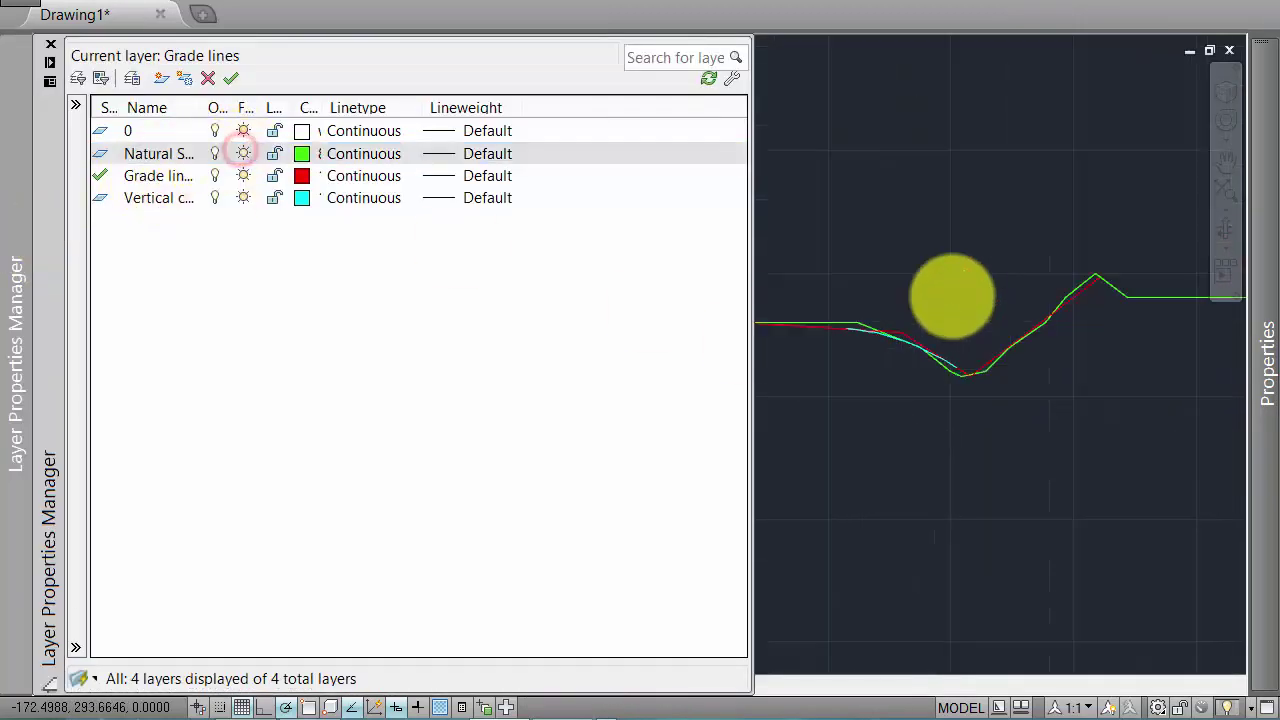
Step: Copy all the profile lines 500 units straight up
left_click(971, 223)
left_click(870, 405)
type("c")
key("Return")
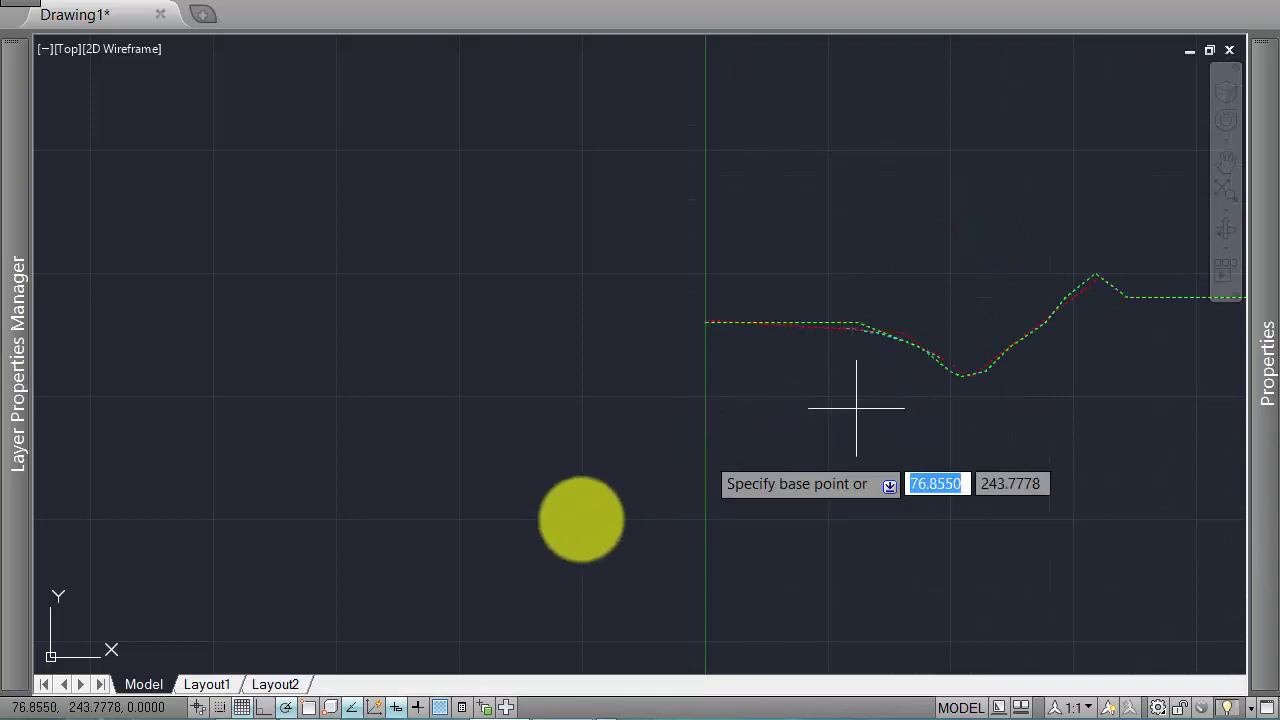
left_click(551, 523)
scroll(545, 410, "down", 2)
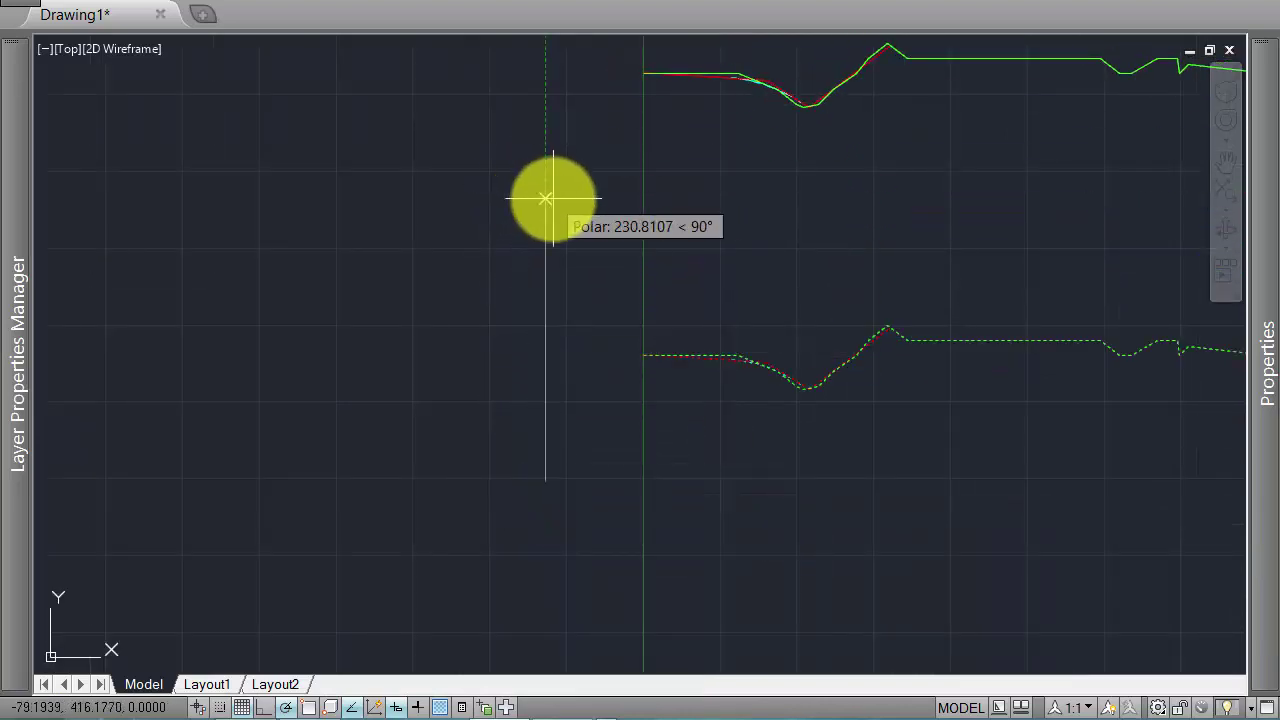
type("500")
key("Return")
scroll(677, 214, "down", 2)
scroll(742, 237, "down", 2)
scroll(742, 237, "up", 5)
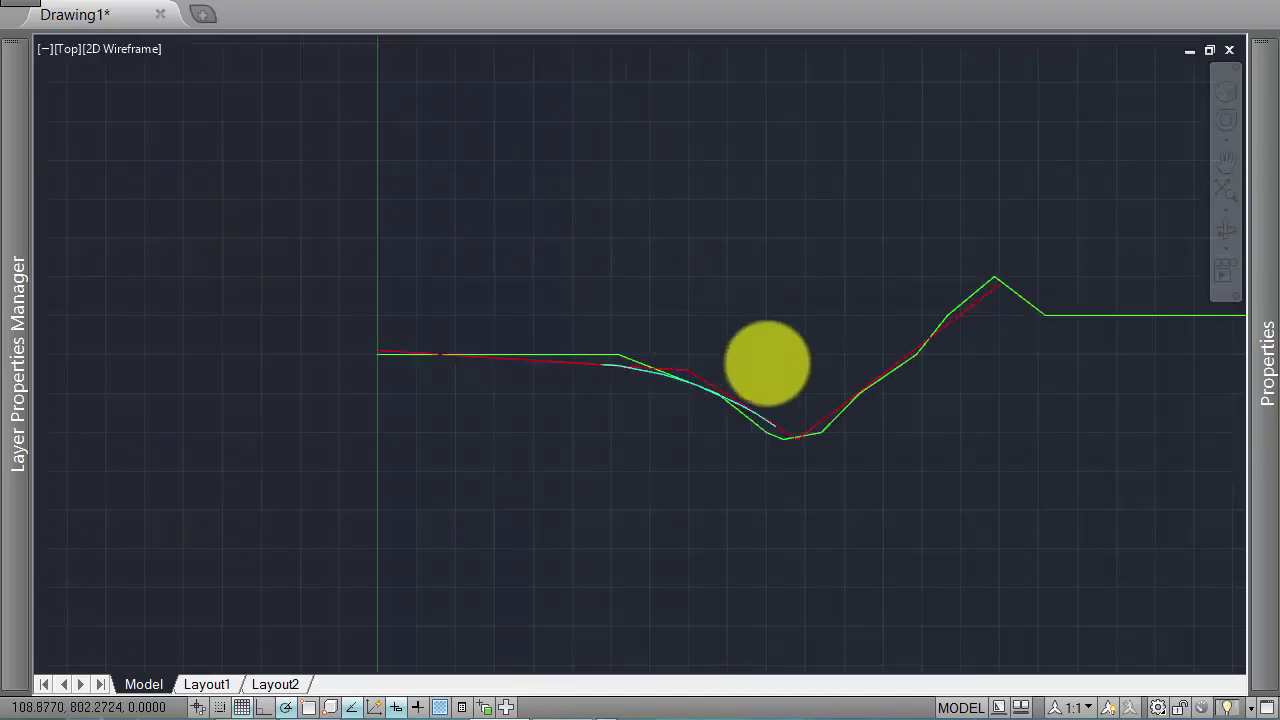
scroll(691, 309, "up", 2)
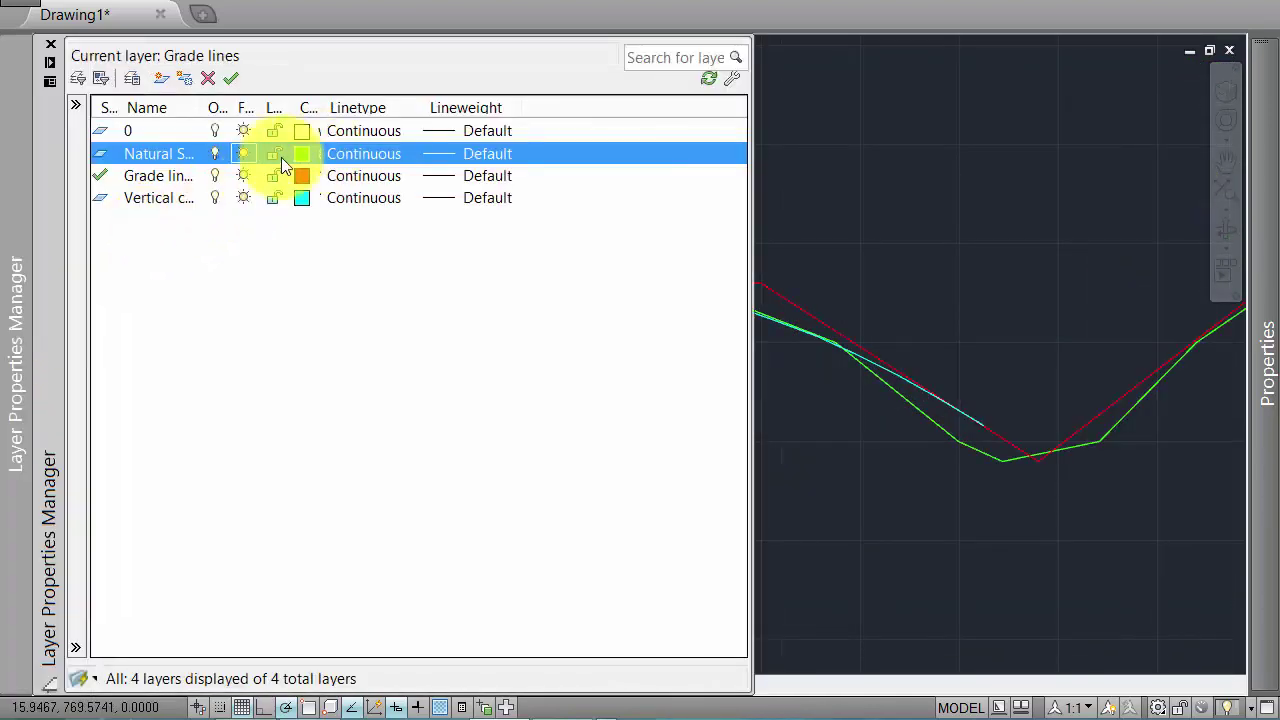
Step: Trim away the red grade segments overlapping the vertical curve
type("tr")
key("Return")
left_click(773, 285)
left_click(817, 266)
key("Return")
left_click(831, 309)
scroll(831, 309, "down", 2)
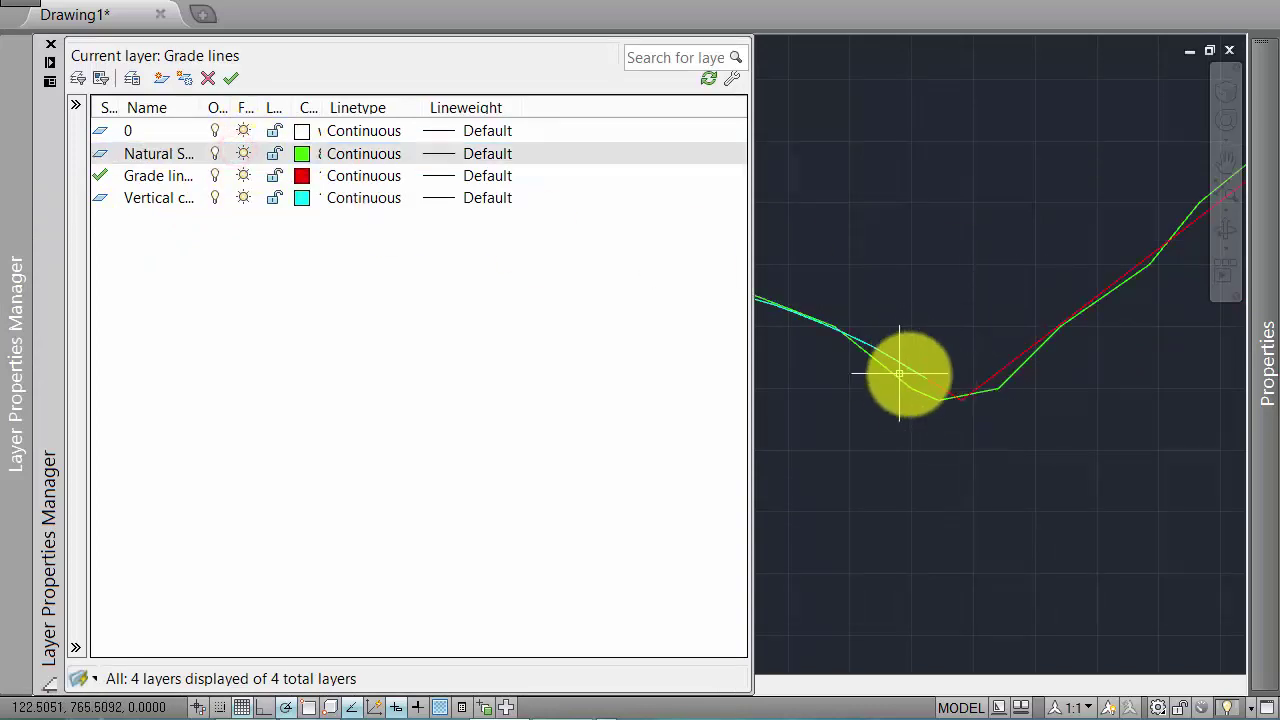
scroll(700, 295, "up", 2)
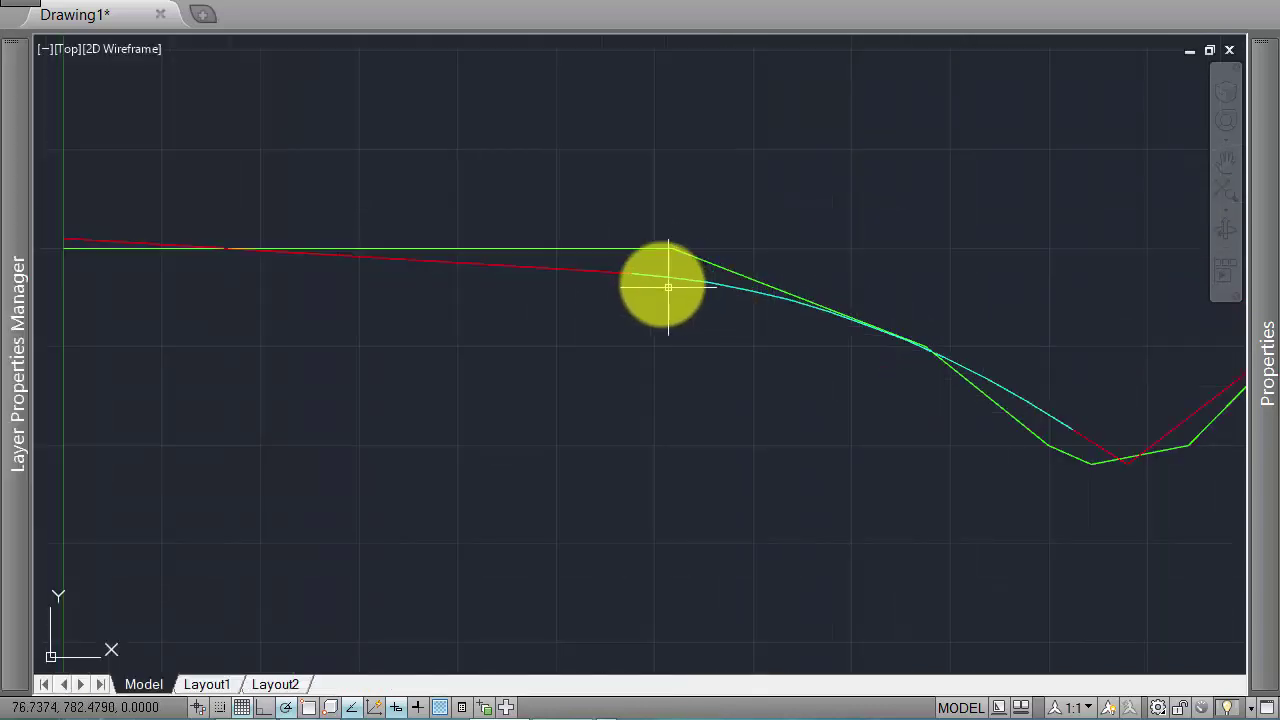
scroll(663, 280, "up", 3)
left_click(670, 232)
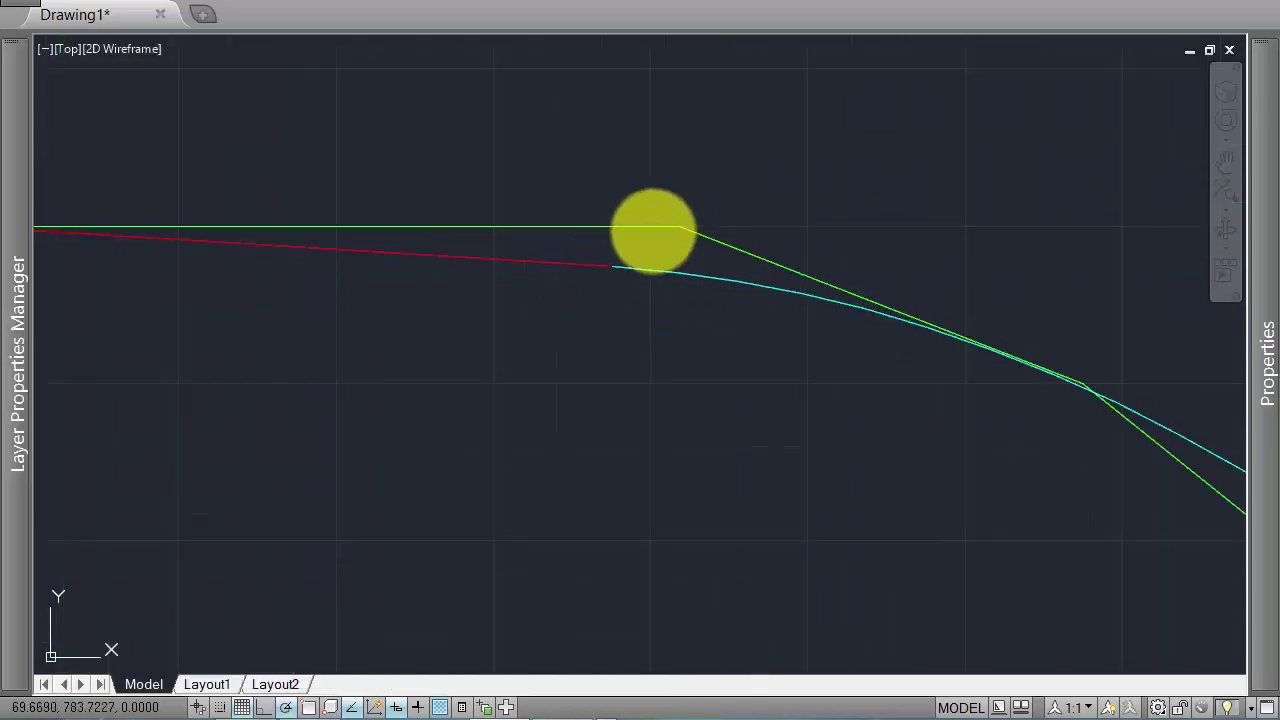
Step: Fill the wedge between the surface and grade lines with solid red hatch, then select it to check
type("h")
key("Return")
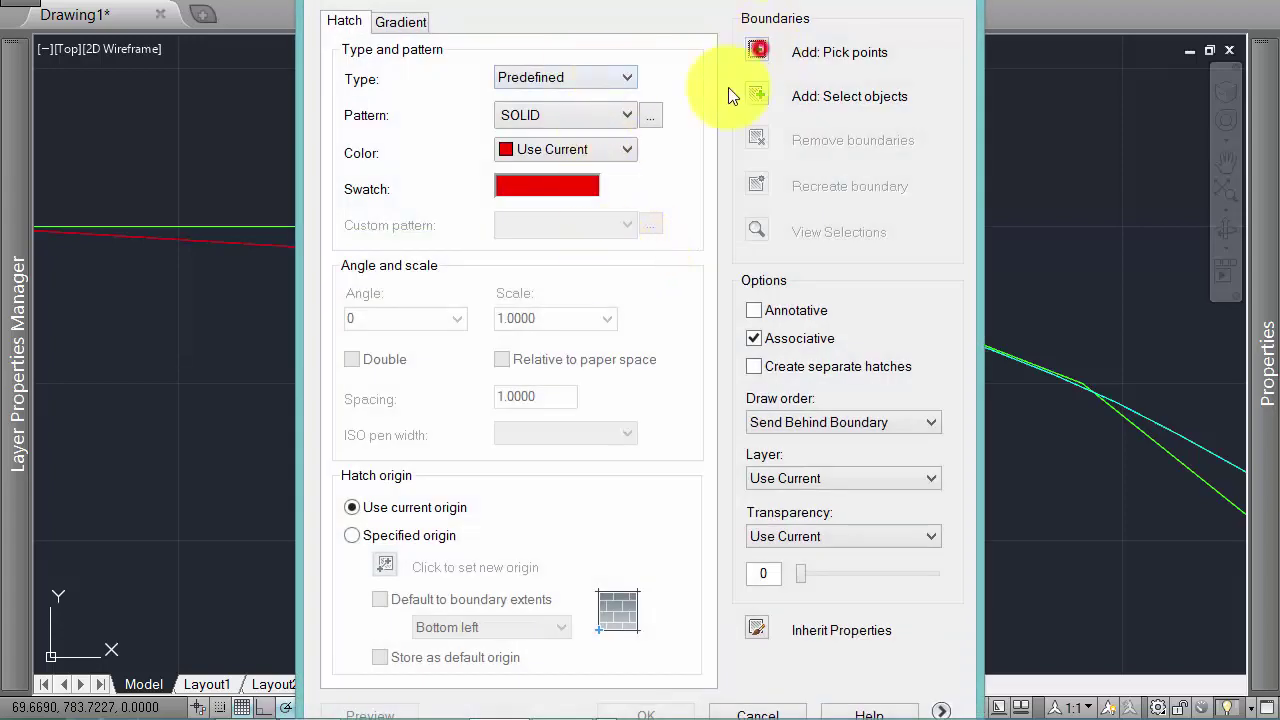
left_click(758, 52)
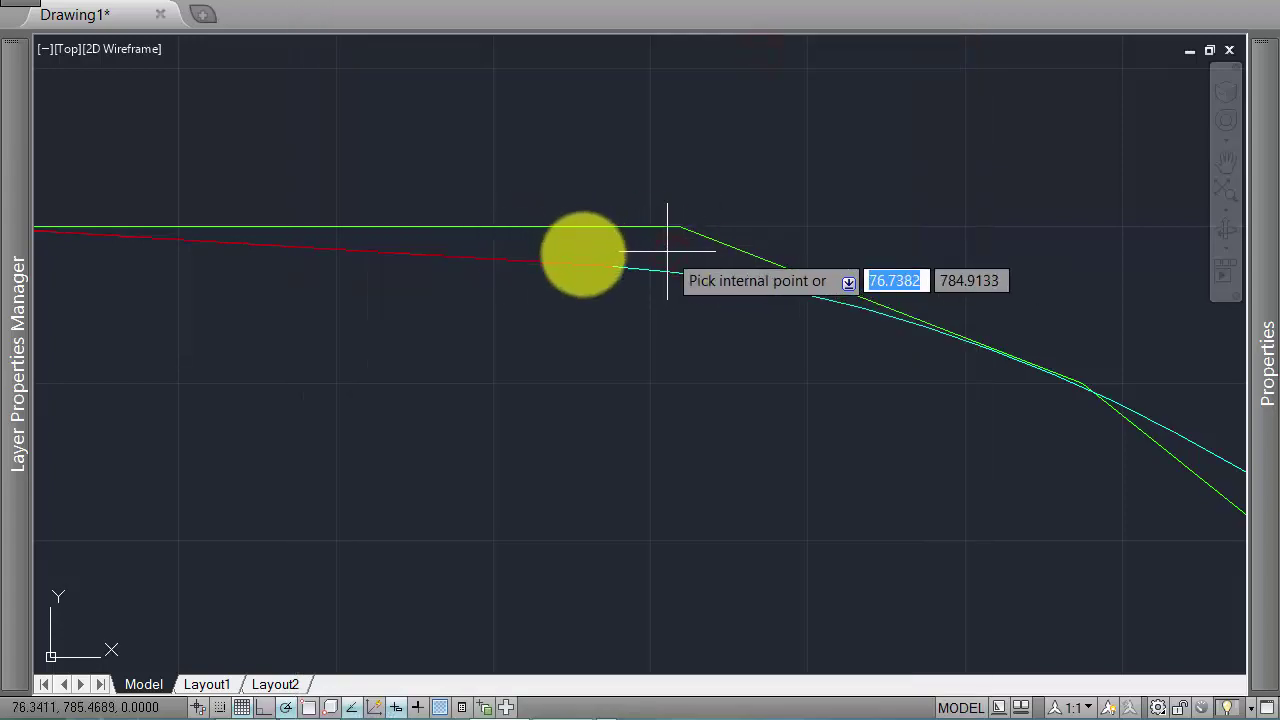
left_click(668, 250)
key("Return")
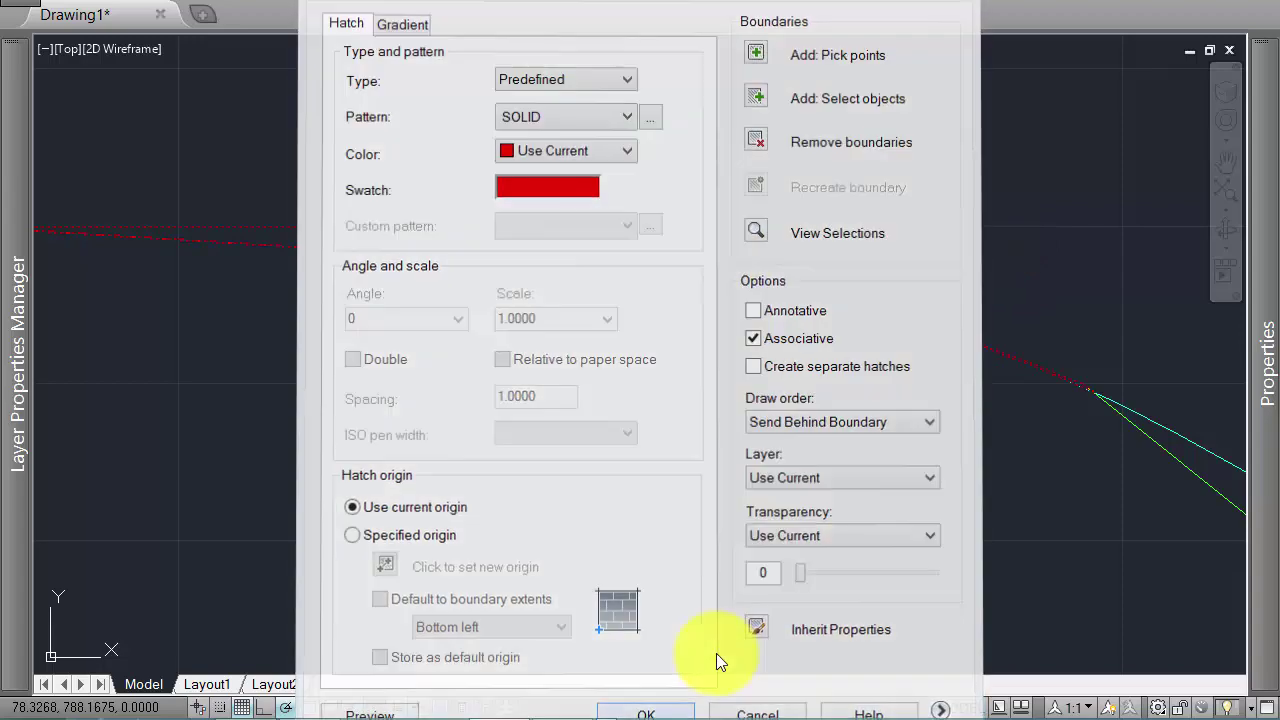
left_click(645, 712)
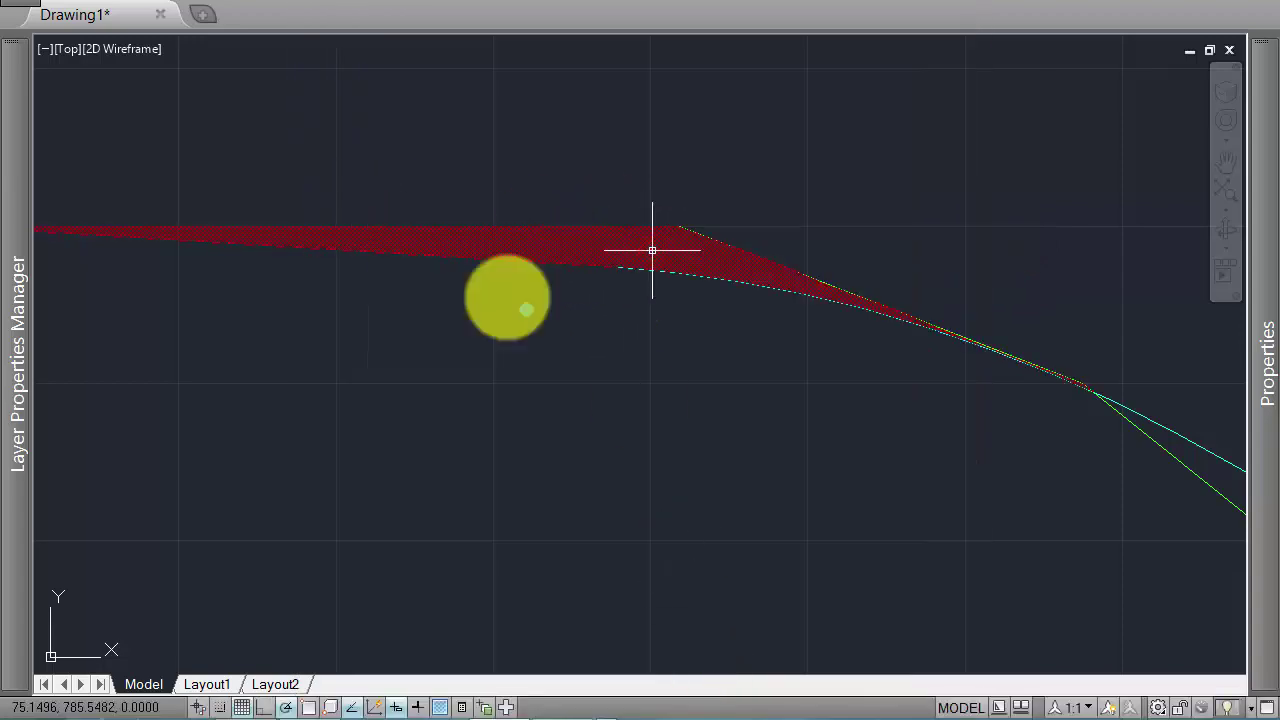
scroll(600, 250, "down", 2)
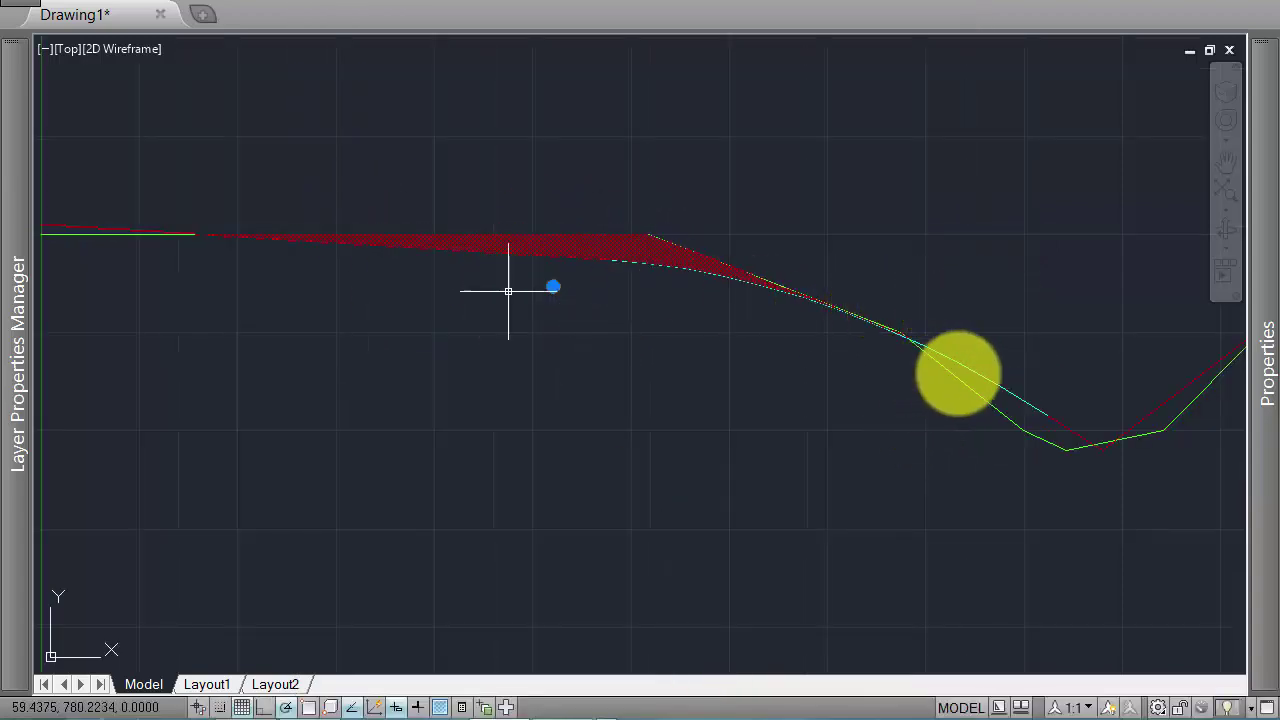
middle_click_drag(1020, 370, 577, 280)
scroll(561, 280, "up", 2)
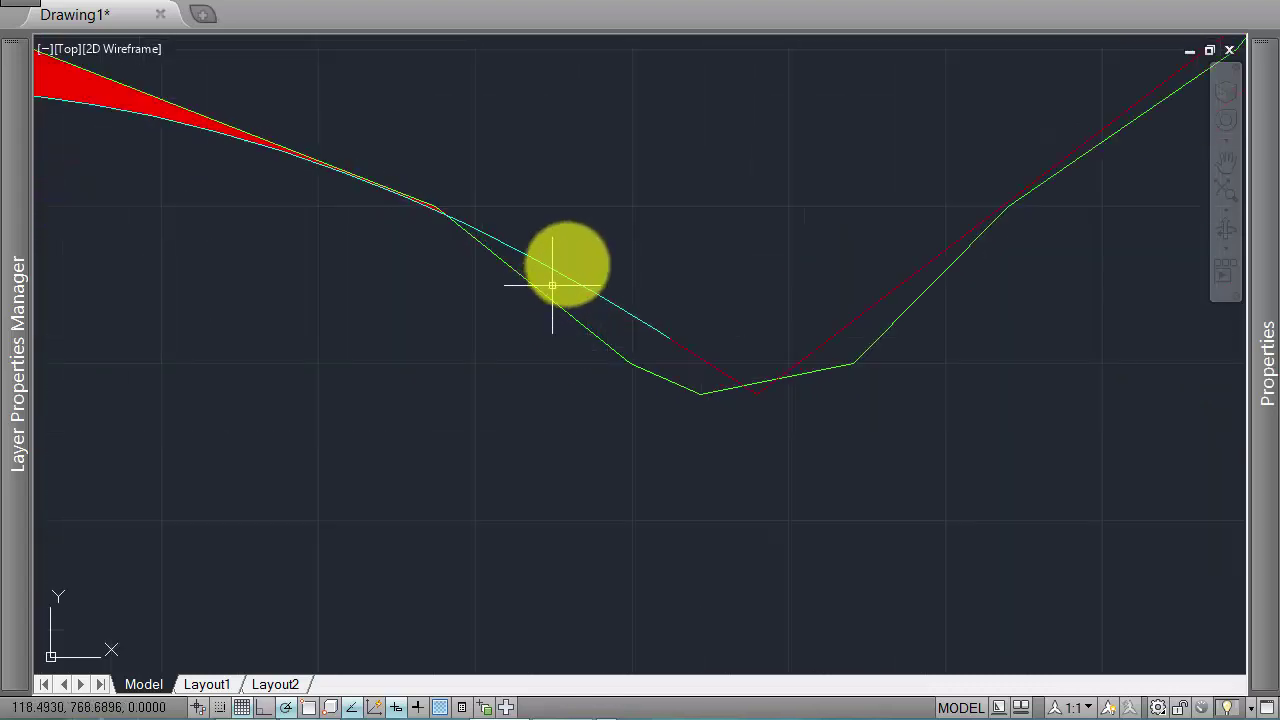
scroll(650, 330, "down", 2)
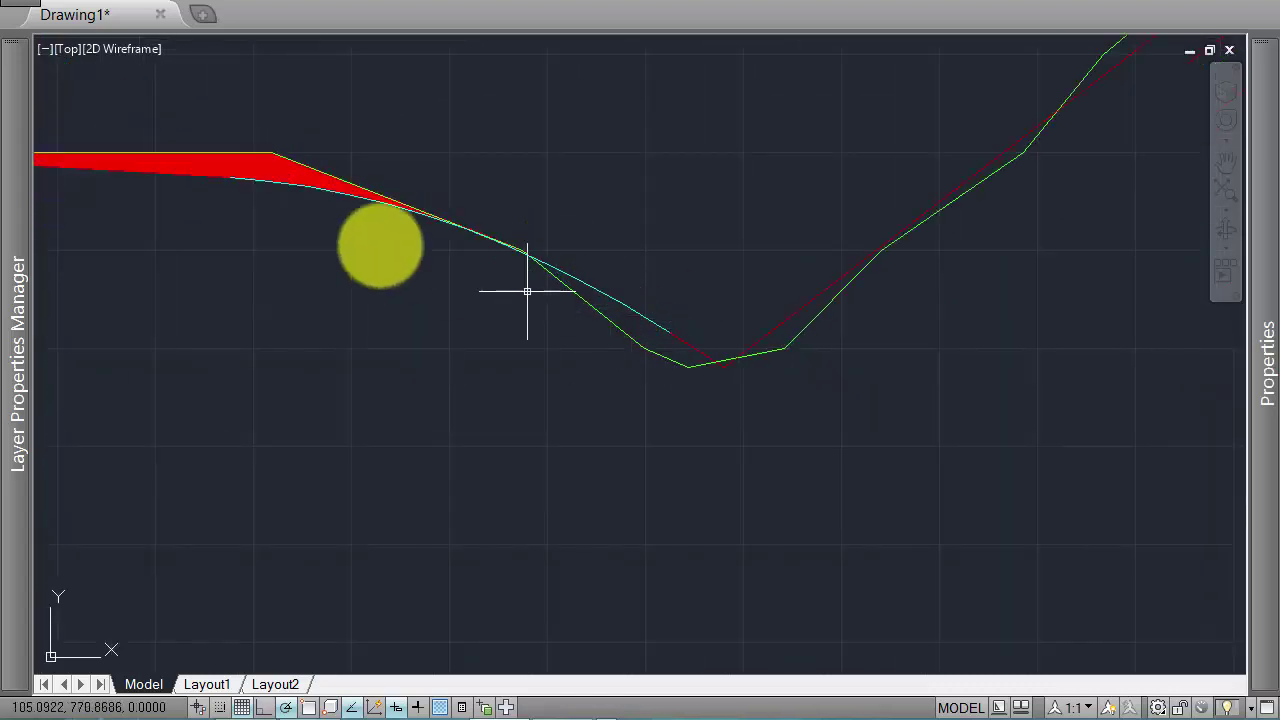
left_click(298, 178)
Step: Inspect the copied upper profile, glance at Layout1, and return to Model
scroll(360, 300, "down", 4)
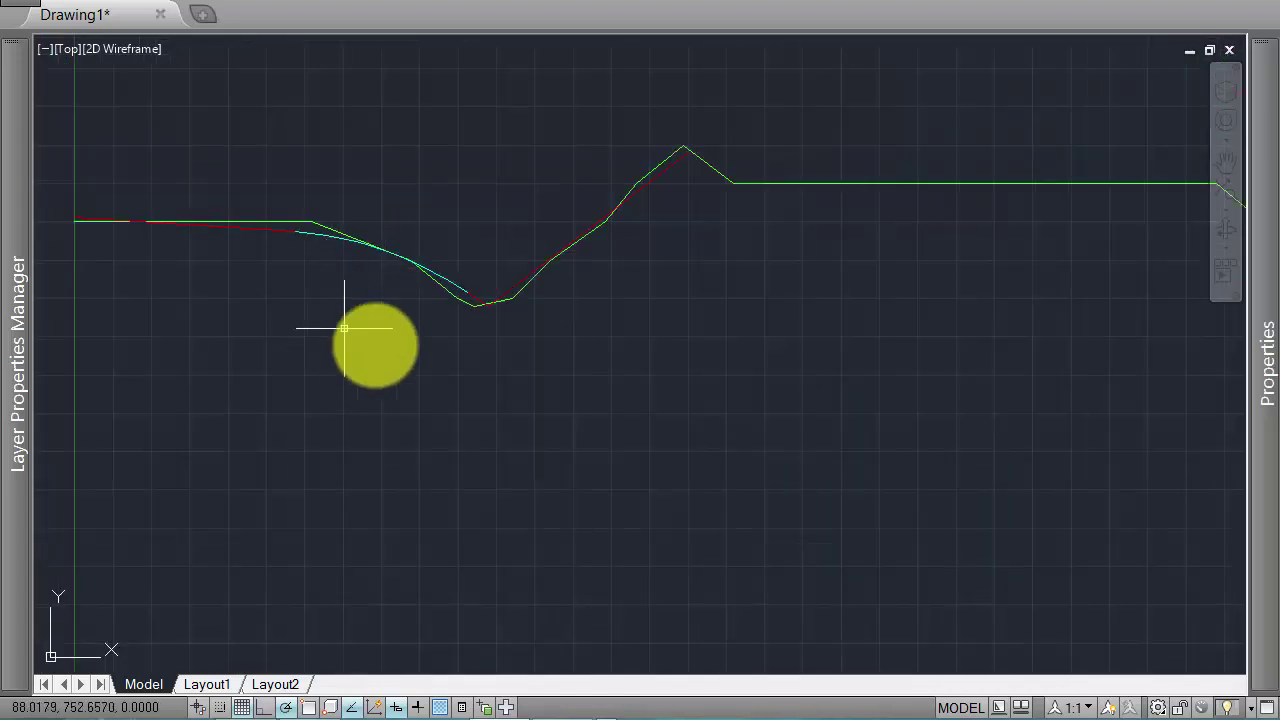
scroll(400, 330, "down", 2)
scroll(380, 335, "down", 2)
scroll(488, 330, "down", 2)
middle_click_drag(491, 357, 549, 263)
scroll(600, 465, "up", 2)
middle_click_drag(587, 476, 621, 459)
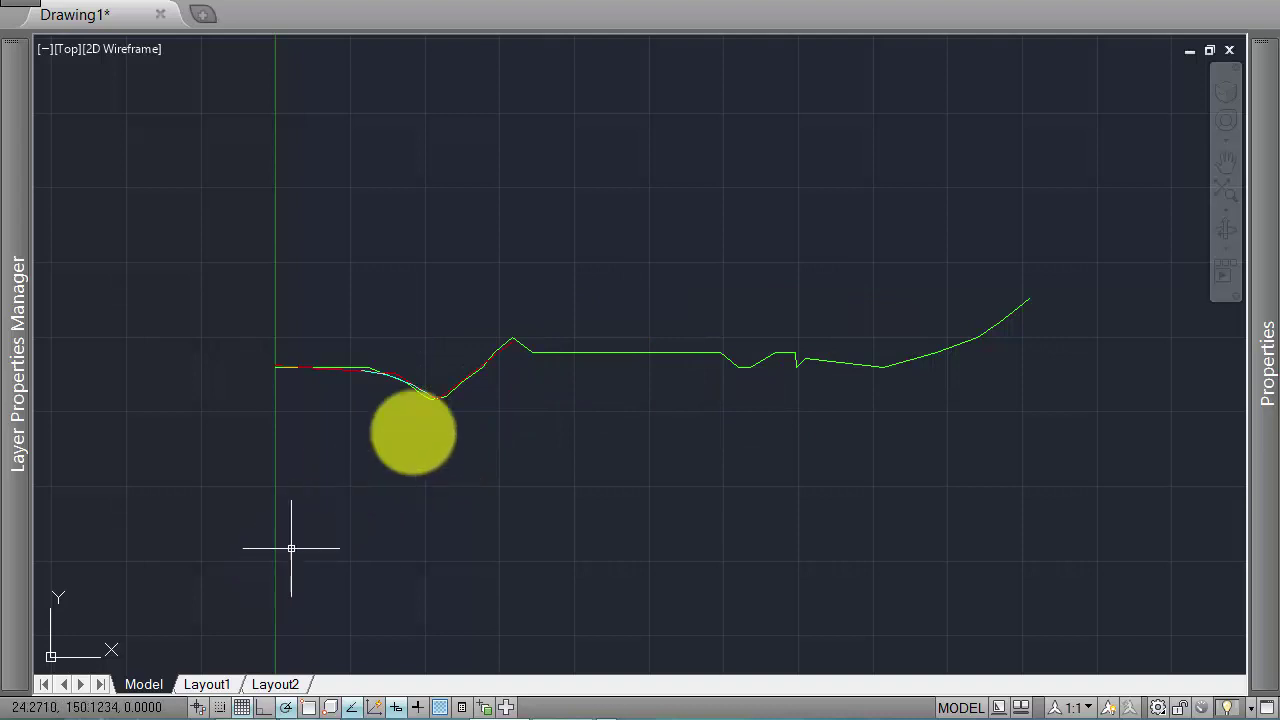
left_click(207, 686)
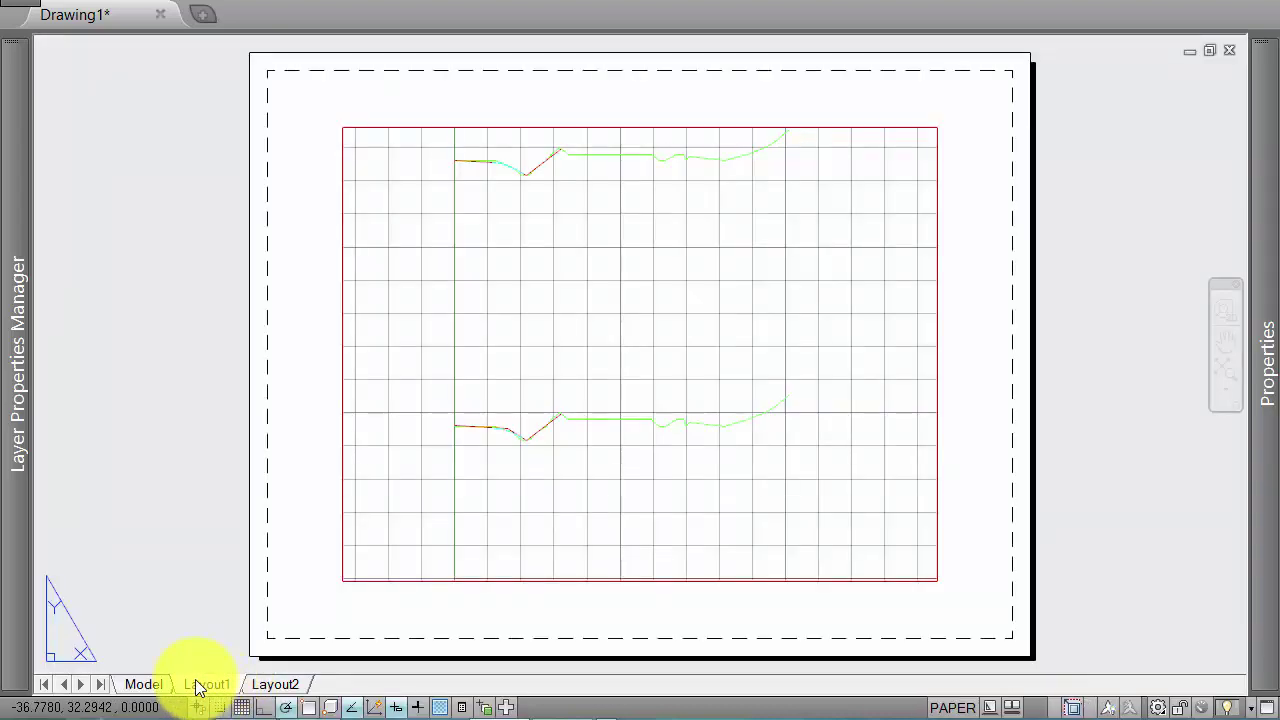
left_click(145, 685)
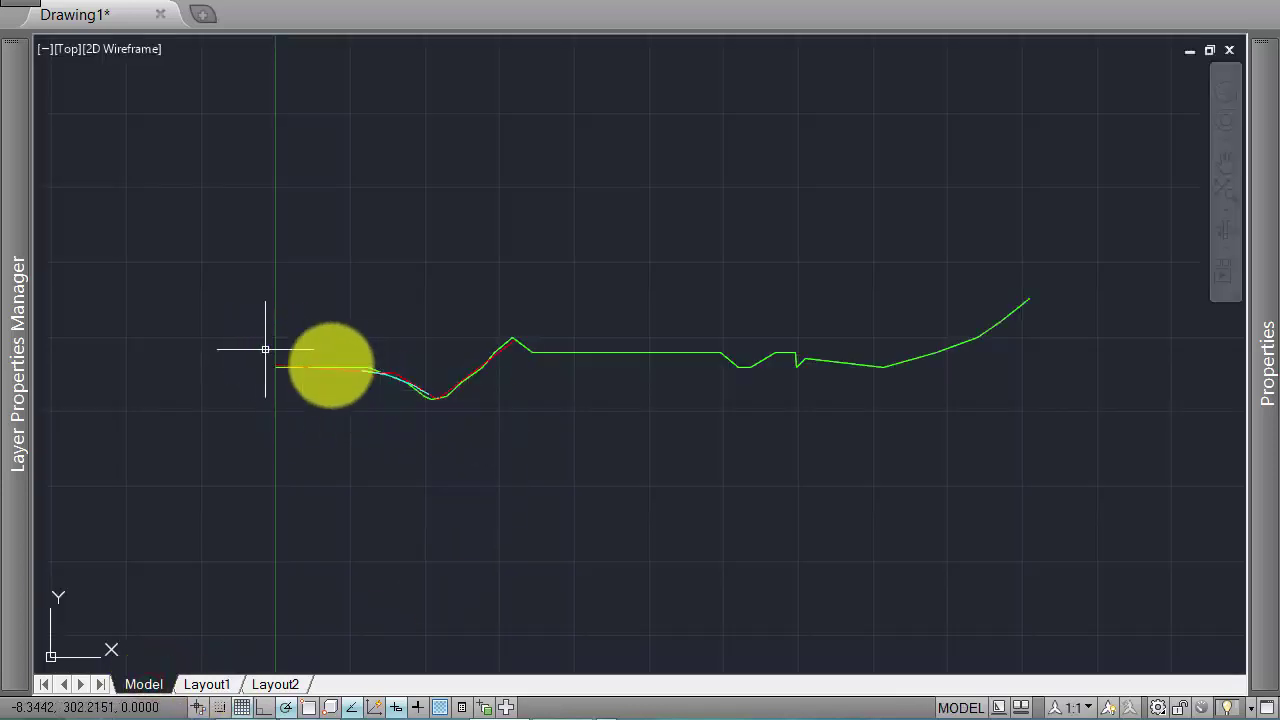
Step: Check the polyline's left end up close, then switch to the Layout1 sheet
scroll(500, 351, "up", 2)
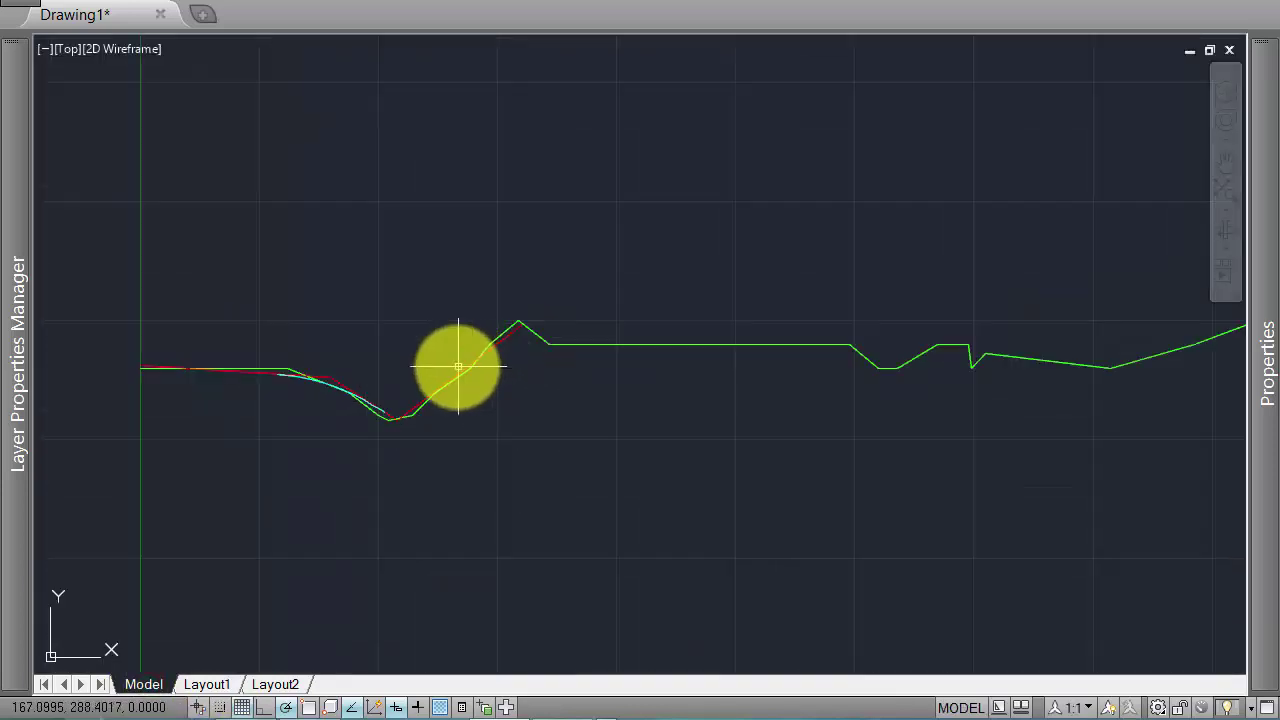
scroll(195, 375, "up", 2)
middle_click_drag(325, 383, 377, 371)
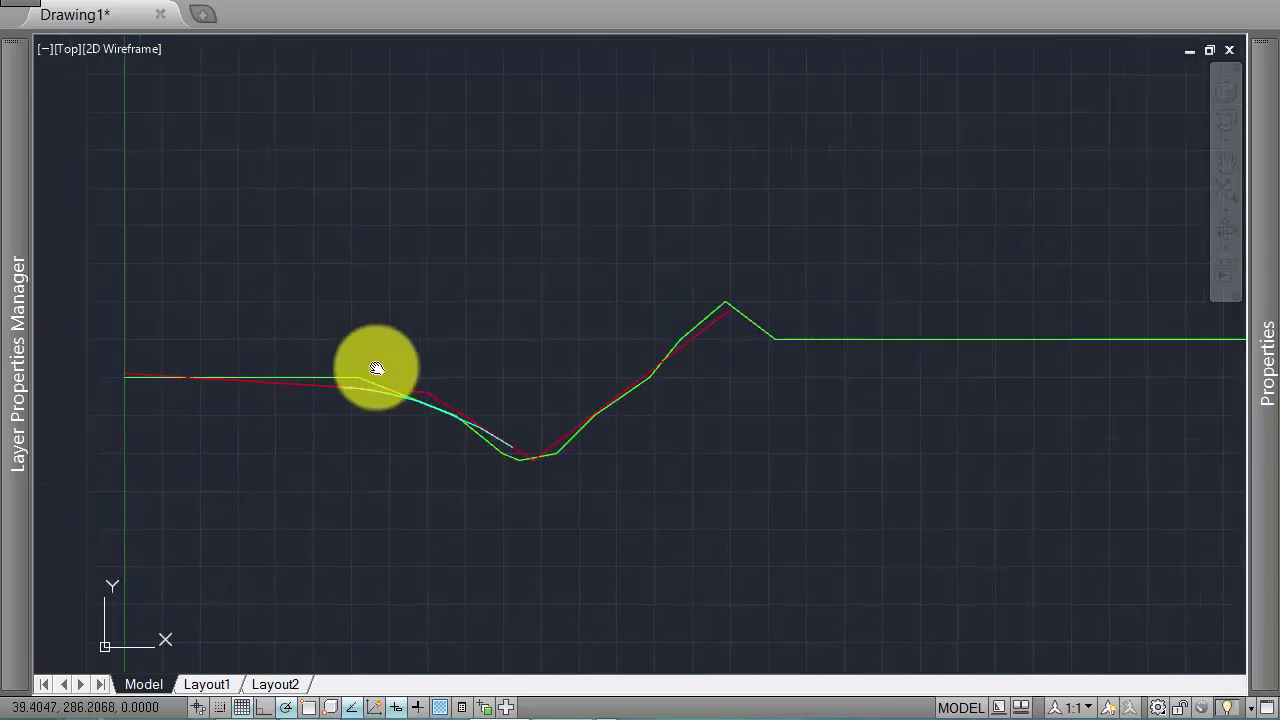
middle_click_drag(131, 387, 260, 377)
left_click(277, 370)
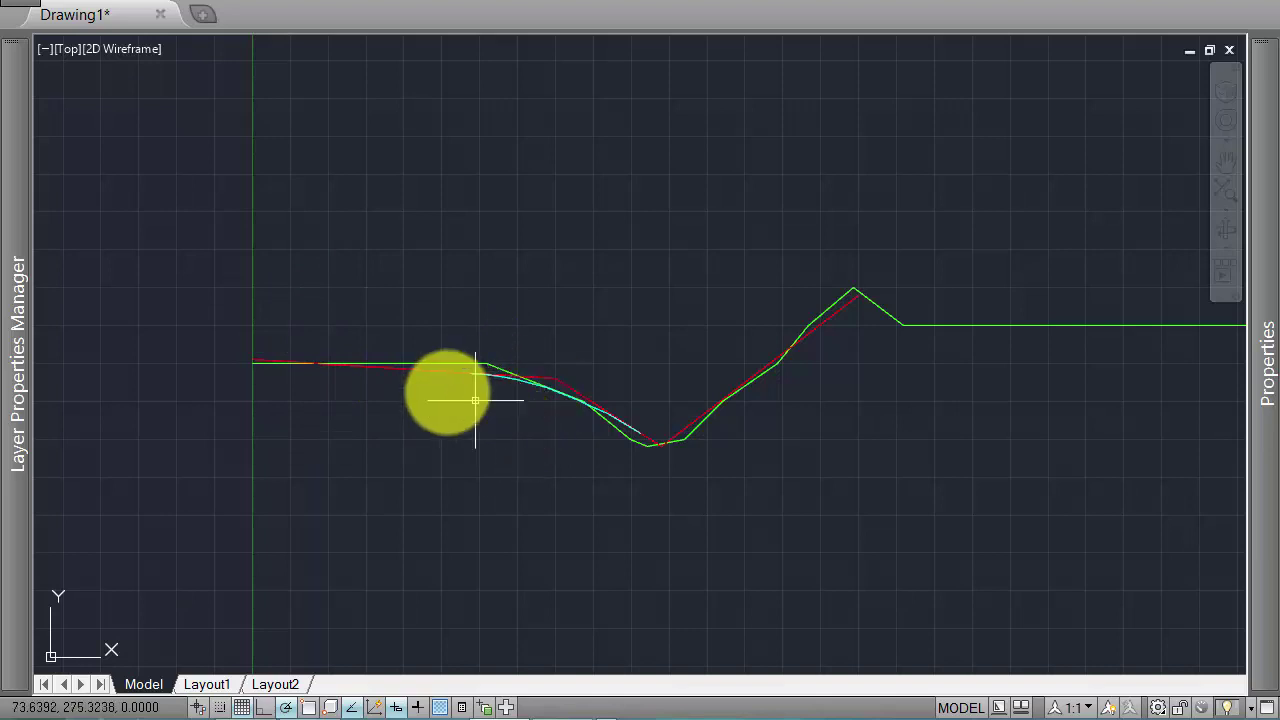
scroll(247, 378, "up", 5)
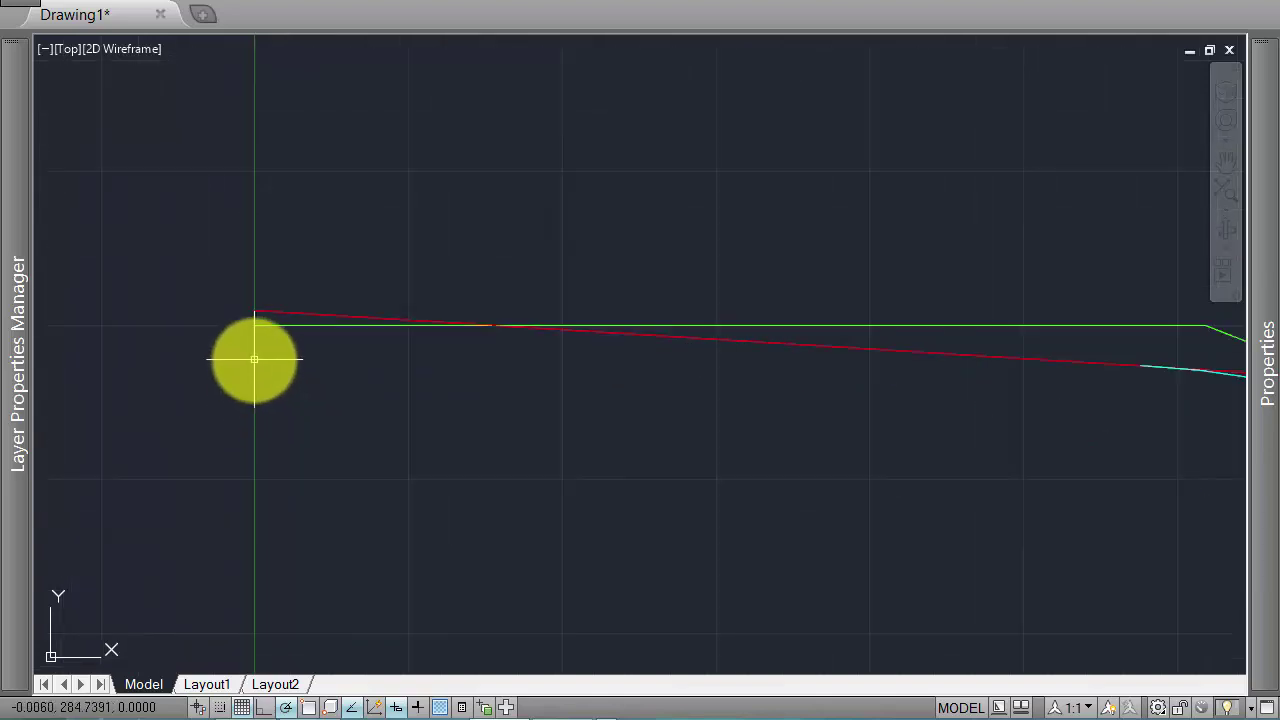
left_click(254, 359)
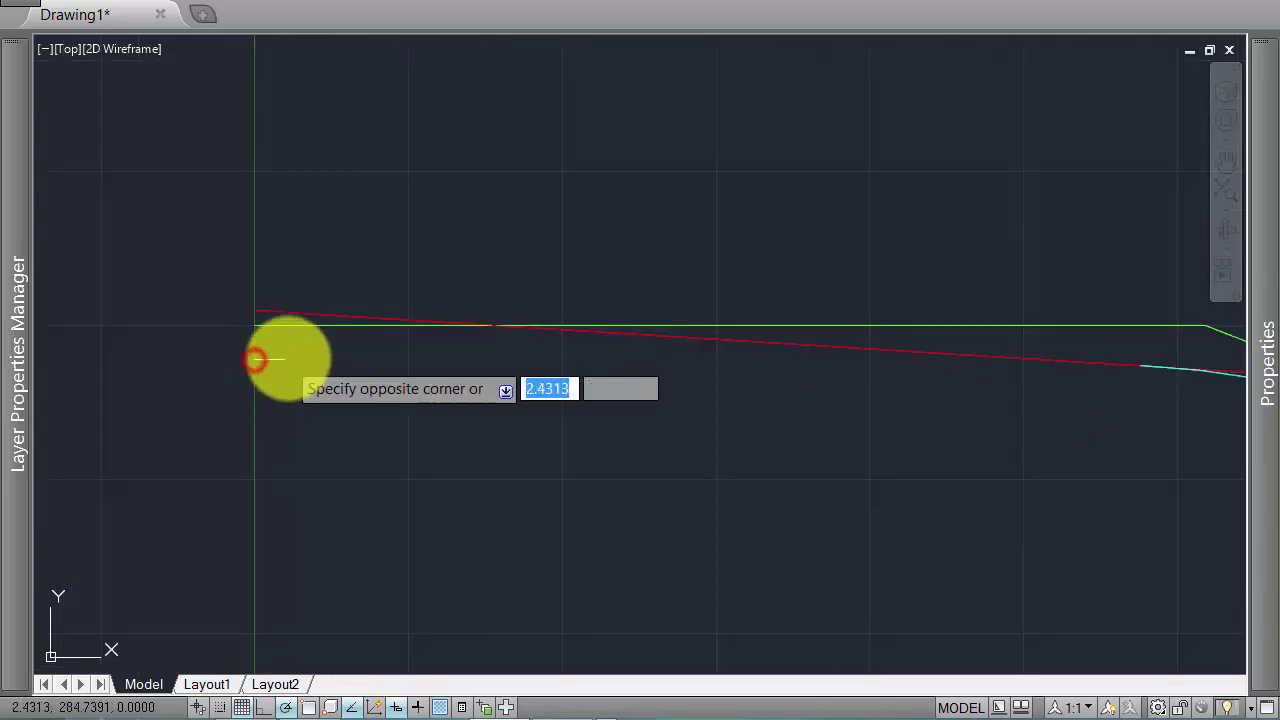
left_click(247, 331)
left_click(249, 296)
scroll(290, 345, "down", 2)
left_click(204, 684)
type("PAGESETUP")
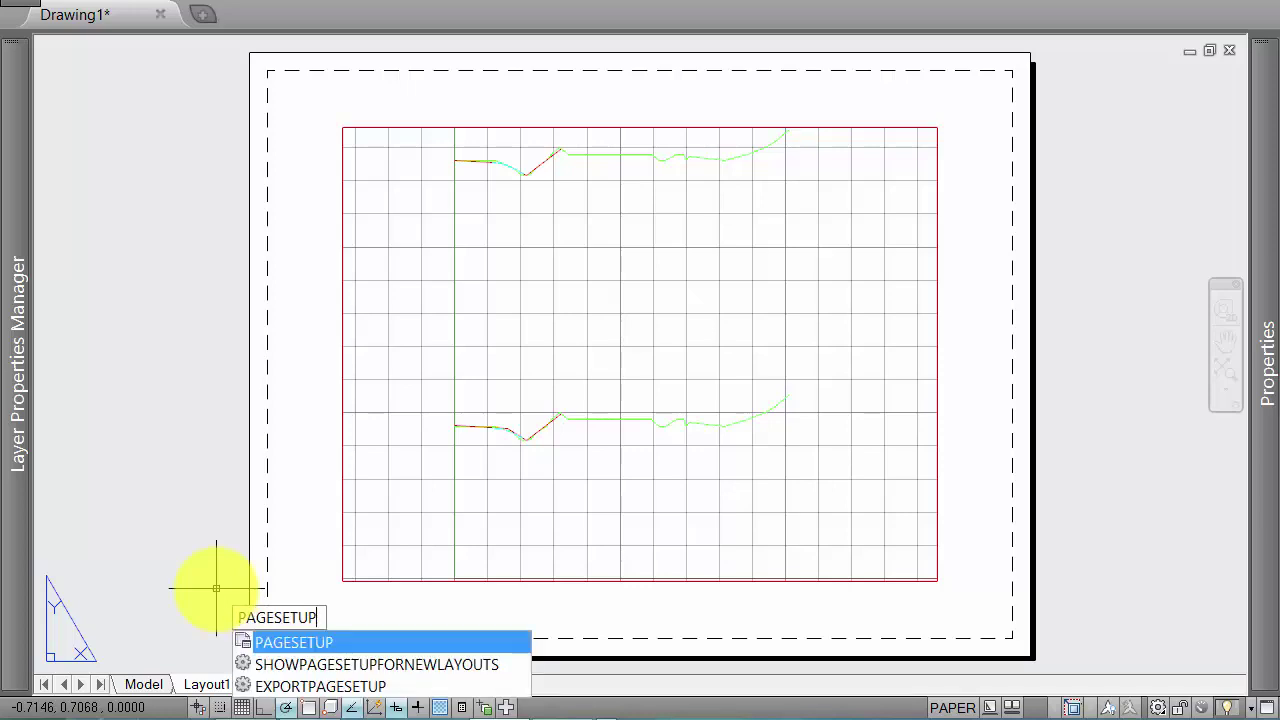
Step: Set Layout1's page setup to millimetres with the DWG To PDF printer
key("Return")
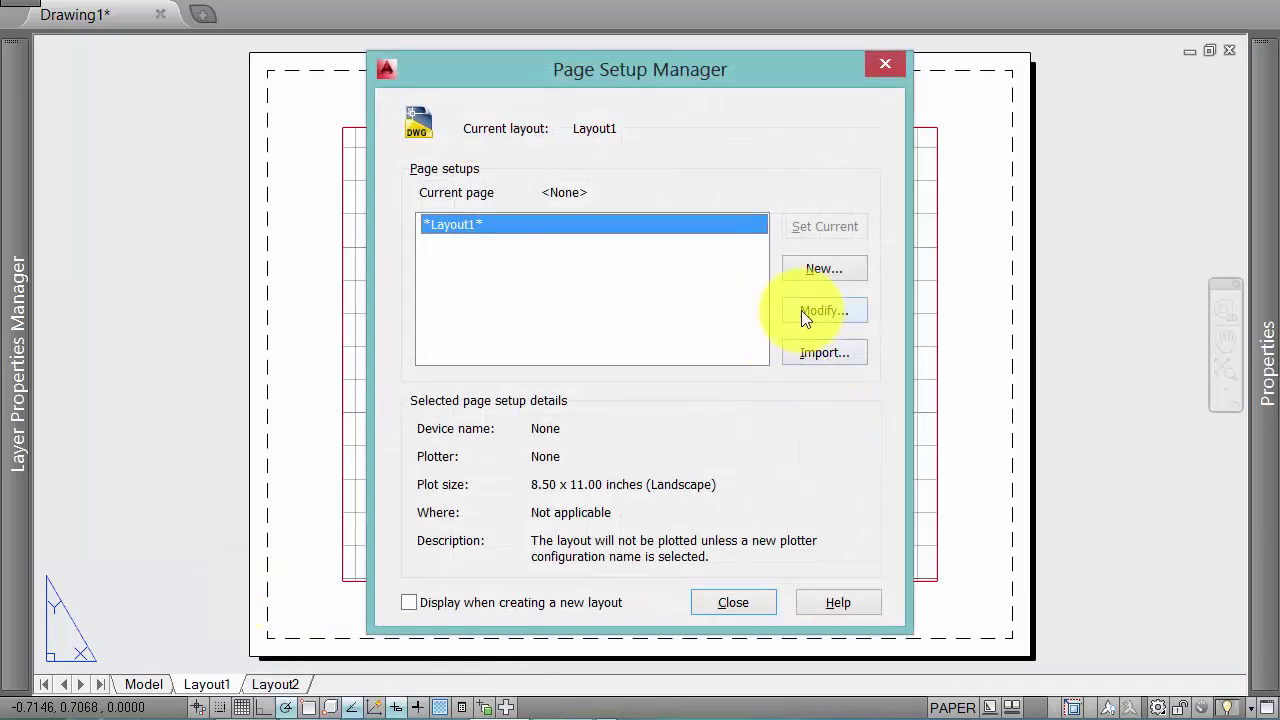
left_click(801, 311)
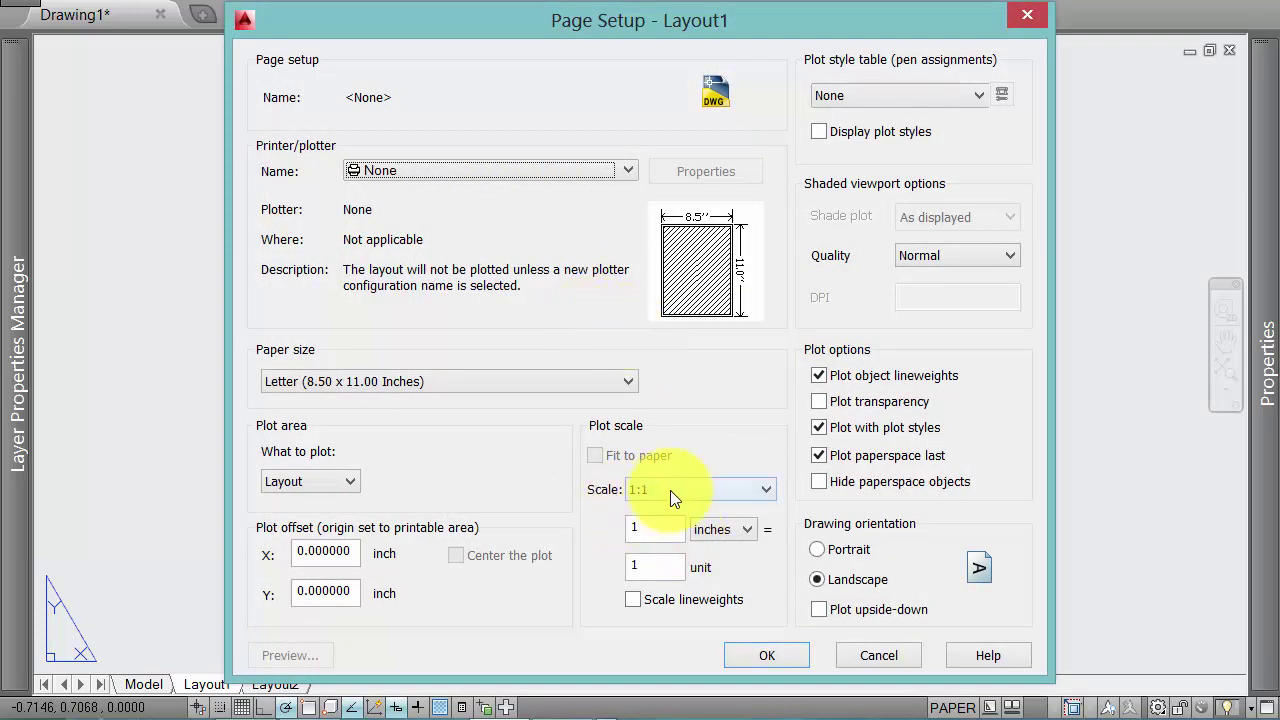
left_click(736, 530)
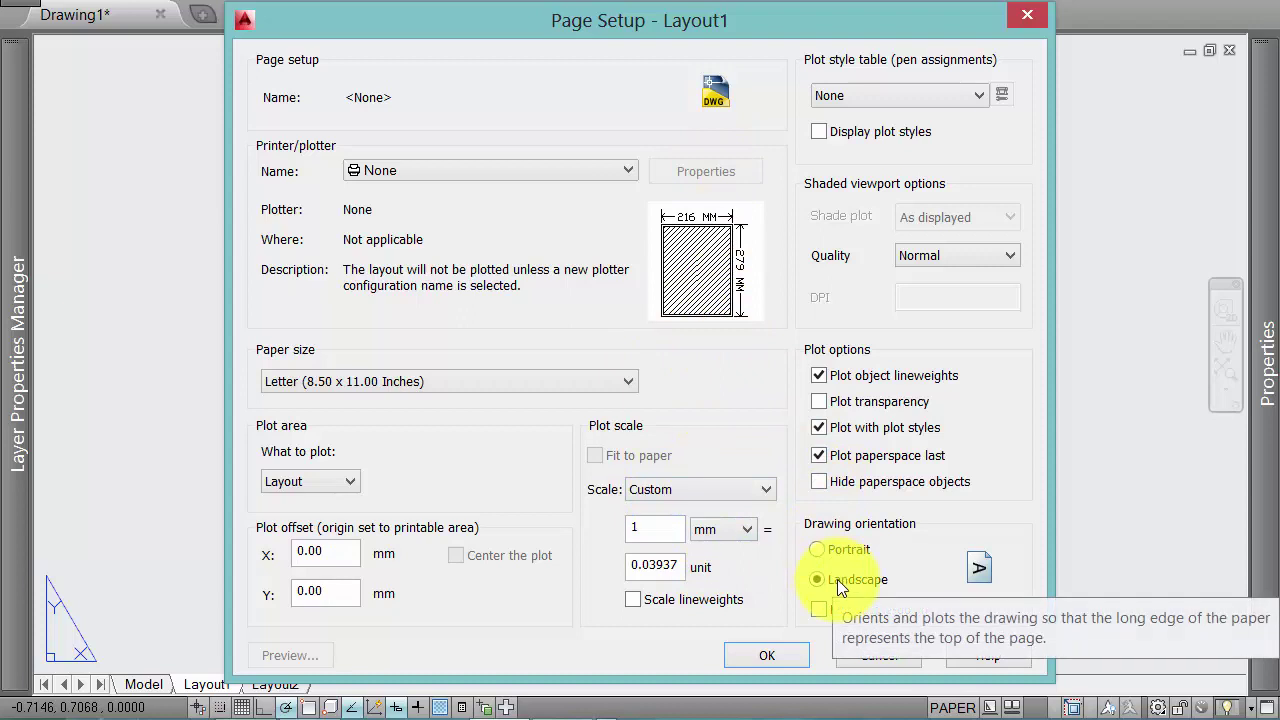
left_click(479, 177)
left_click_drag(627, 224, 640, 268)
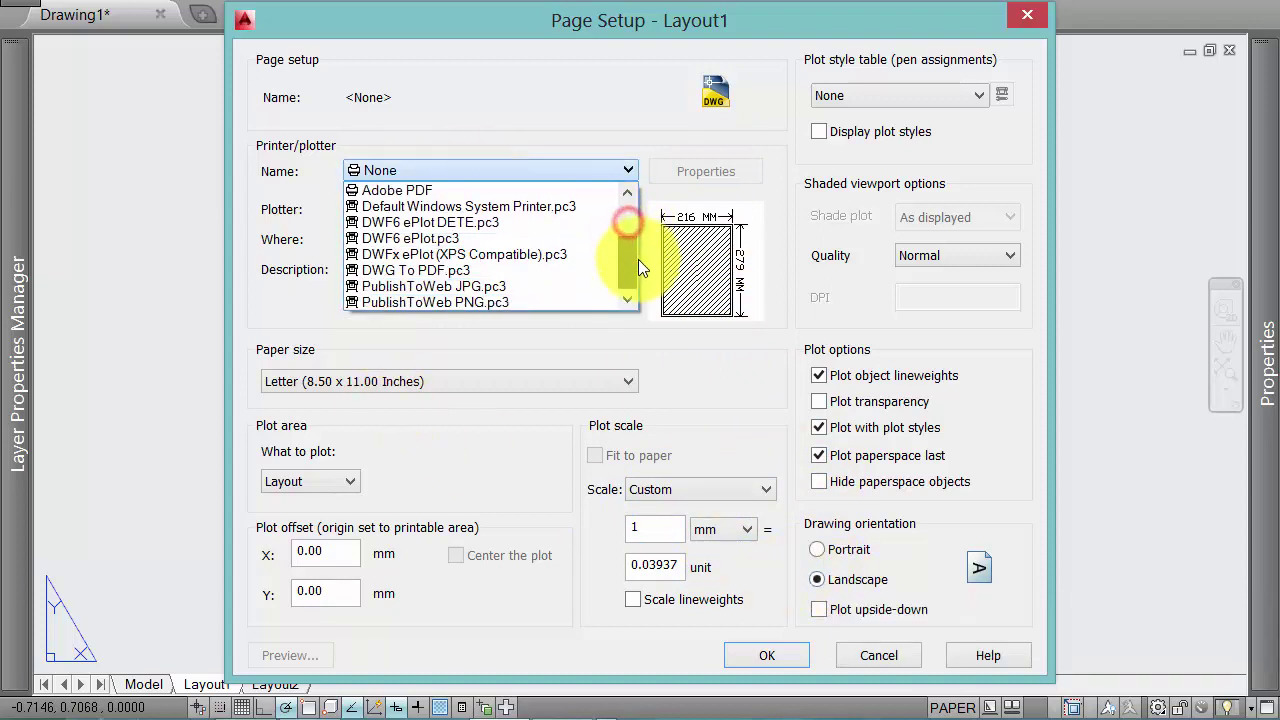
left_click(417, 274)
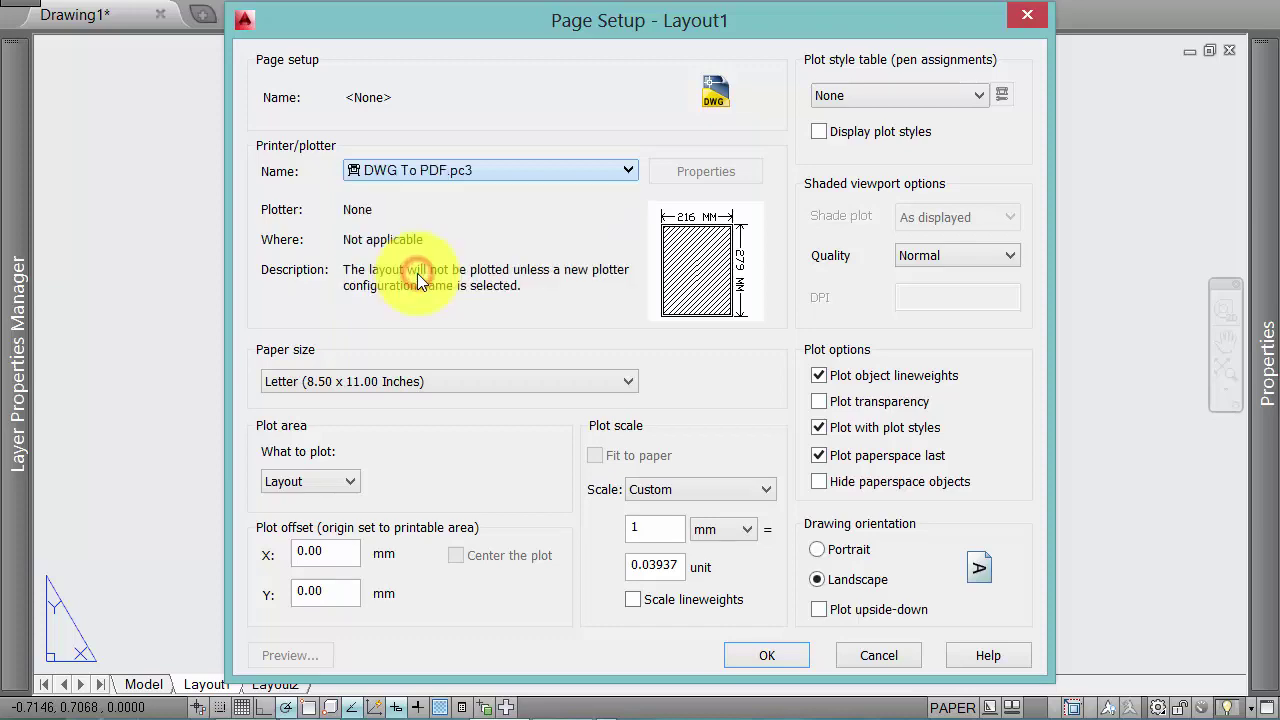
Step: Choose landscape ISO full bleed A4 (297 x 210) paper and close the page setup
left_click(399, 378)
left_click_drag(627, 375, 612, 88)
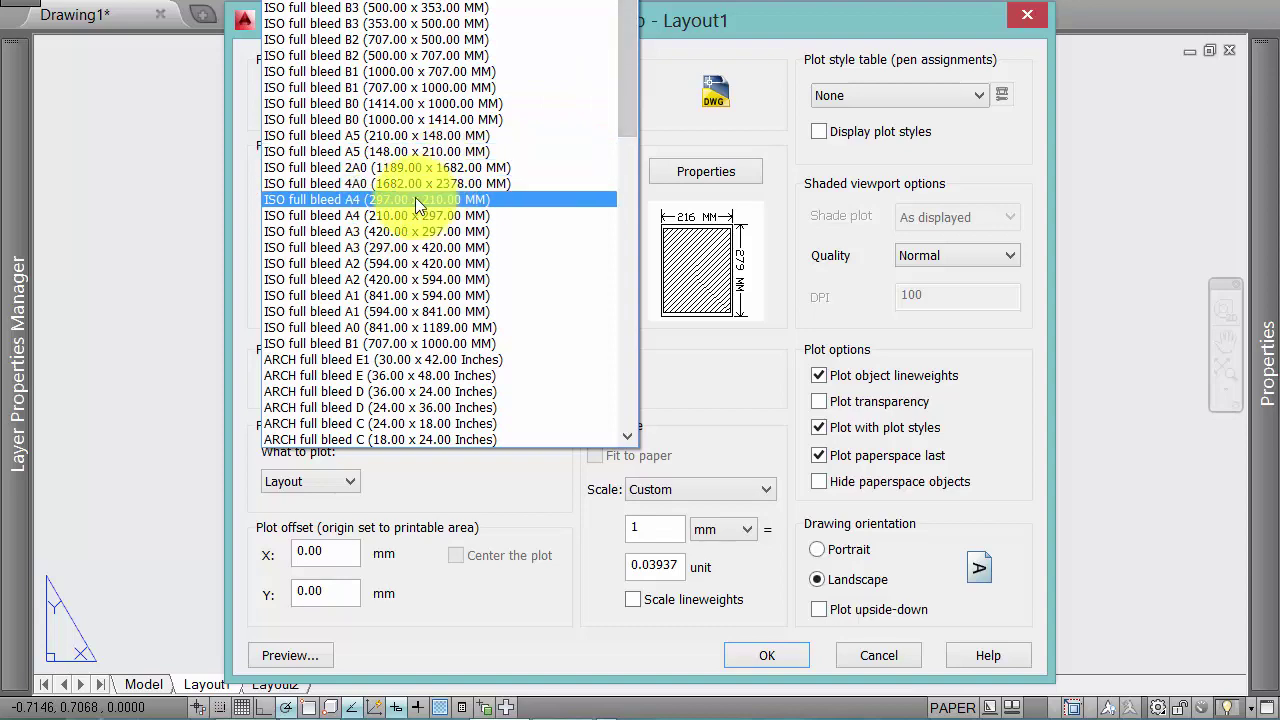
mouse_move(640, 122)
left_mouse_down()
mouse_move(617, 275)
mouse_move(632, 160)
left_mouse_up()
scroll(360, 150, "up", 3)
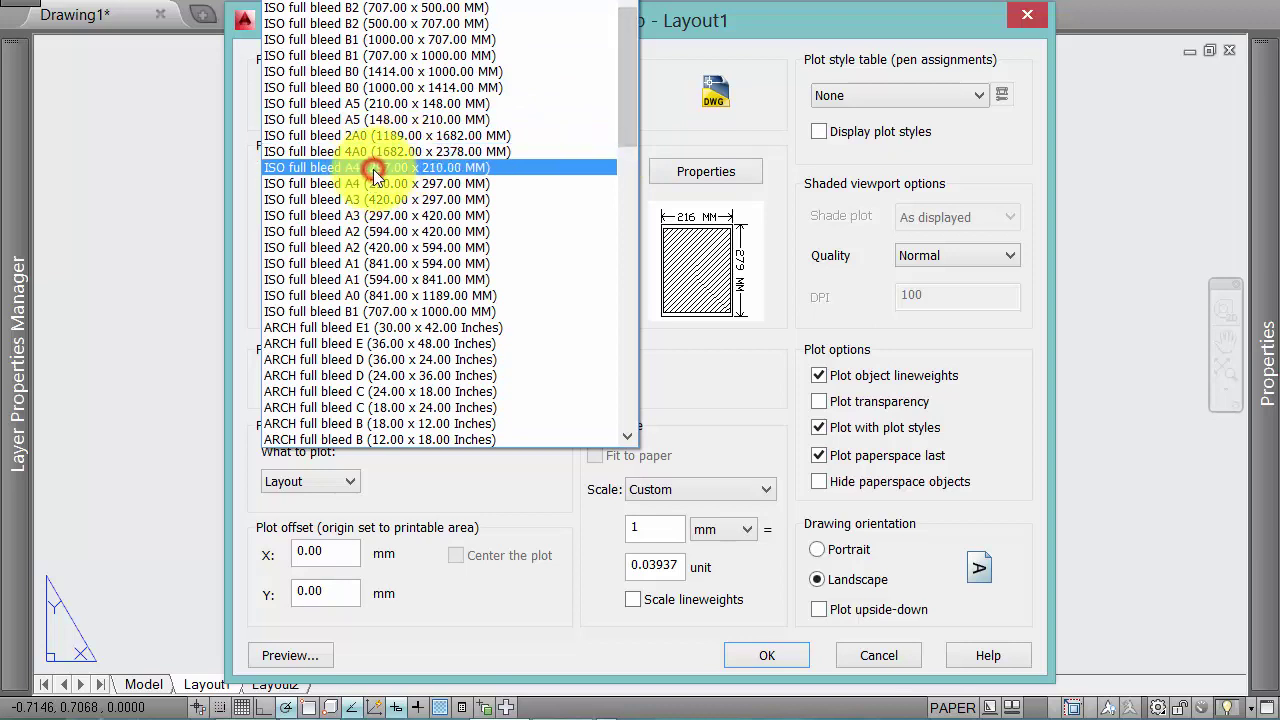
left_click(373, 169)
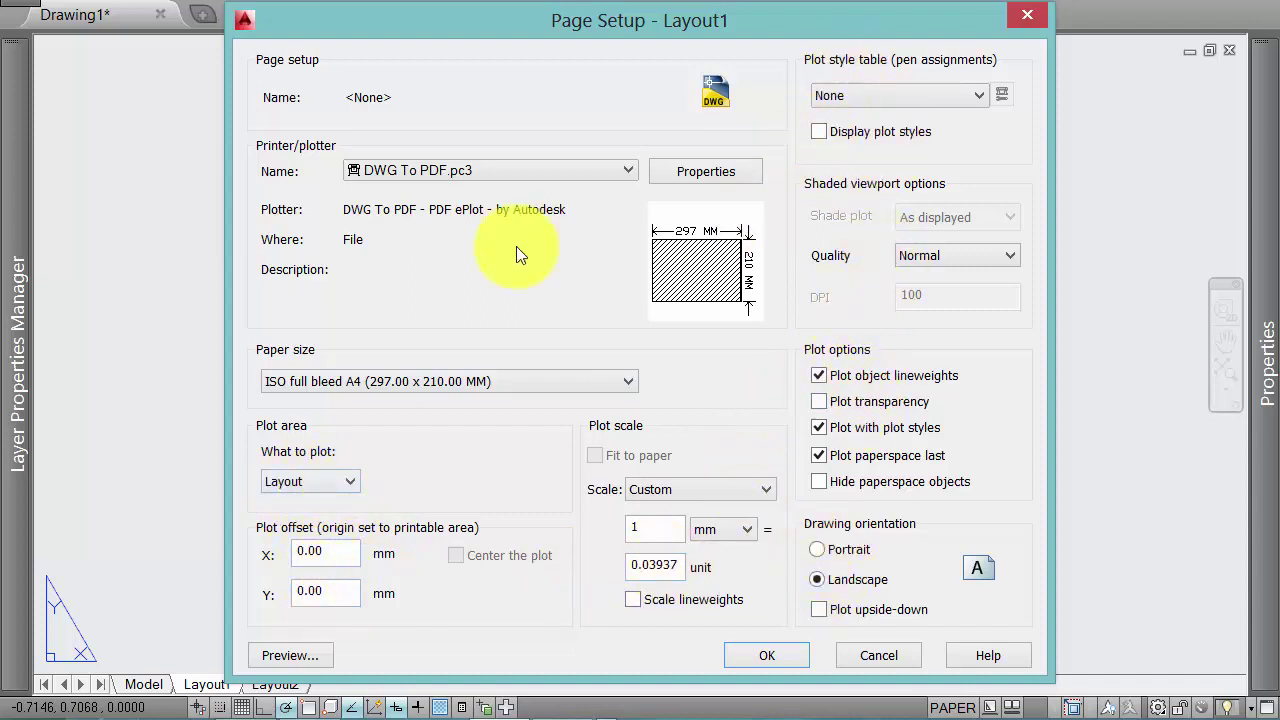
left_click(724, 655)
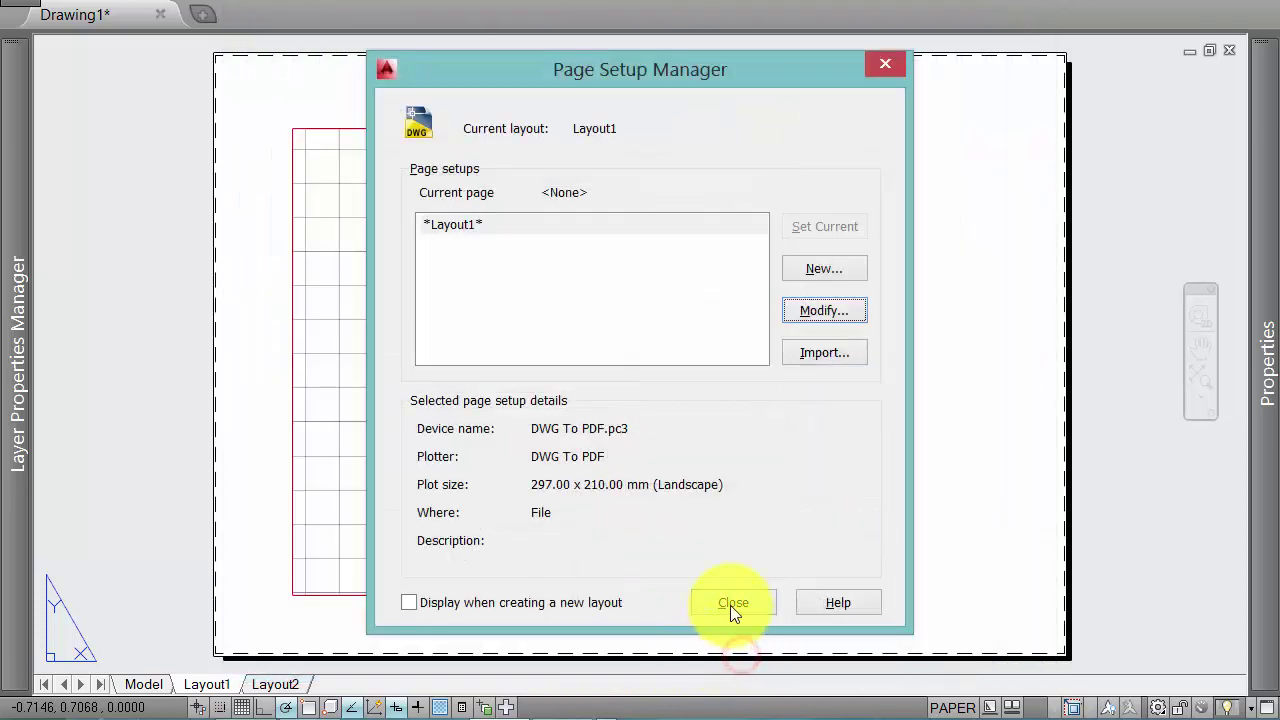
left_click(729, 605)
scroll(607, 308, "down", 2)
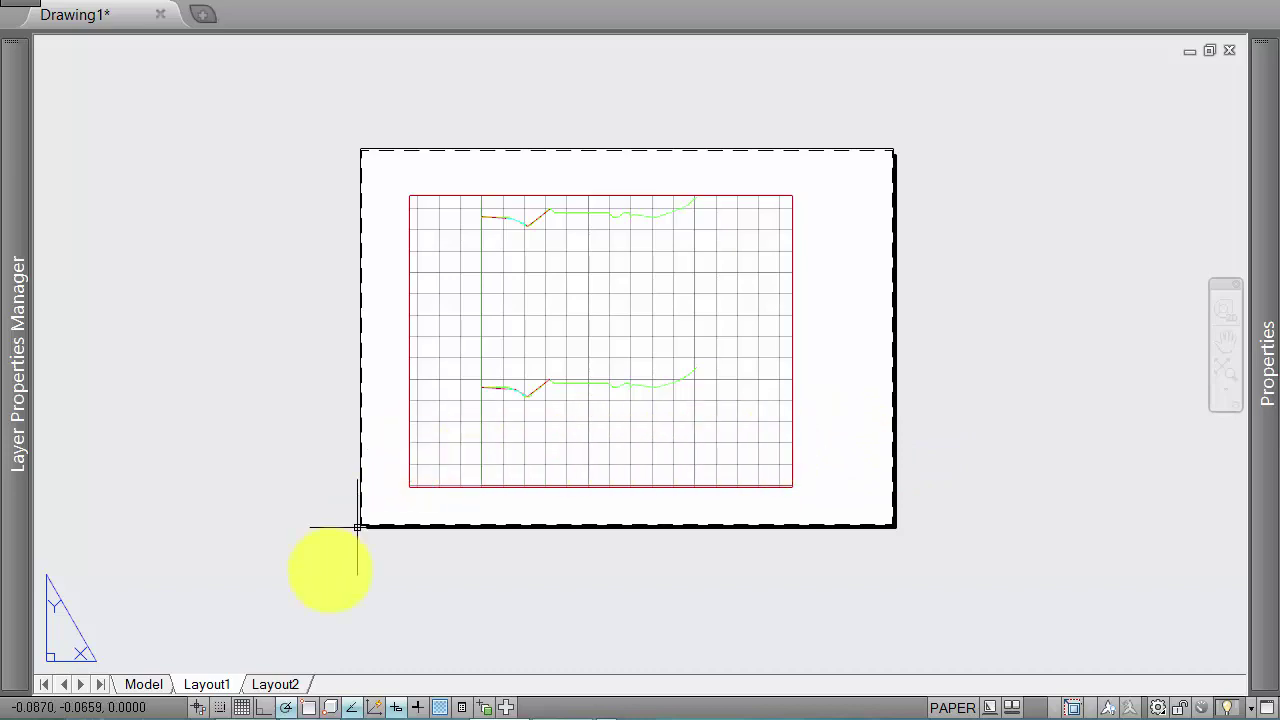
Step: Change Layout1's plot scale unit value from 0.03937 to 1 mm per unit
right_click(266, 690)
left_click(327, 557)
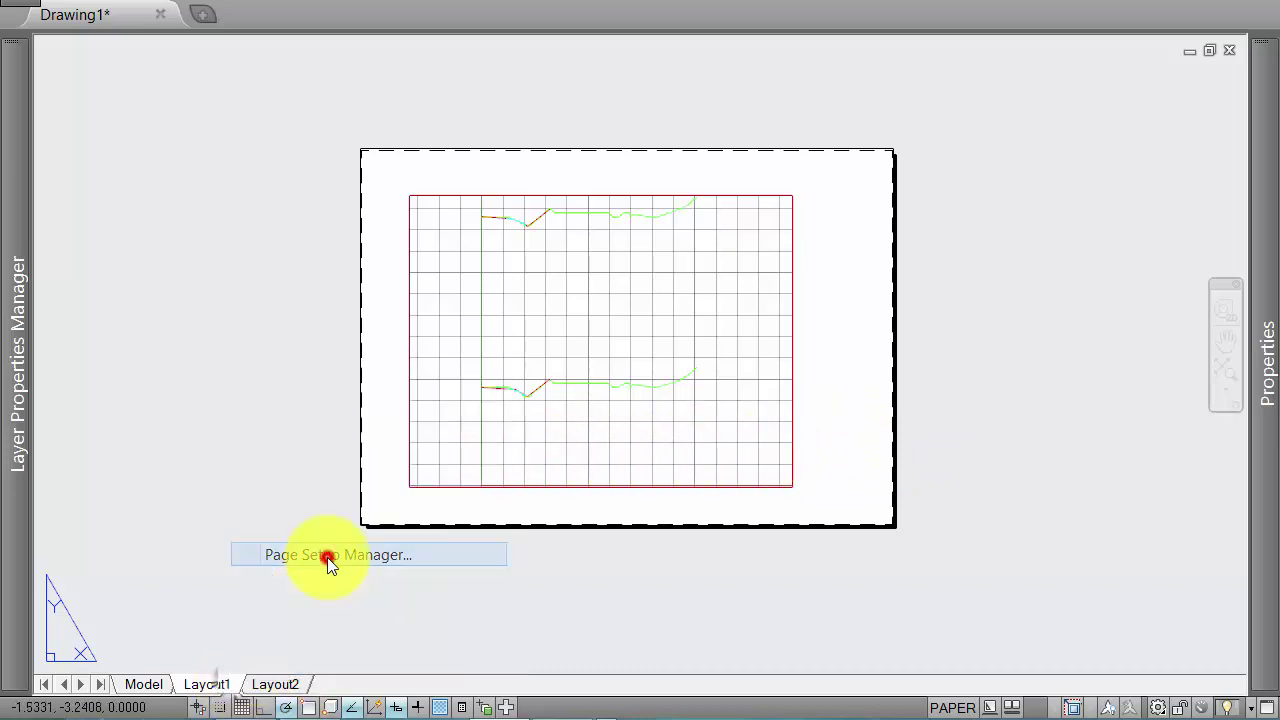
left_click(802, 312)
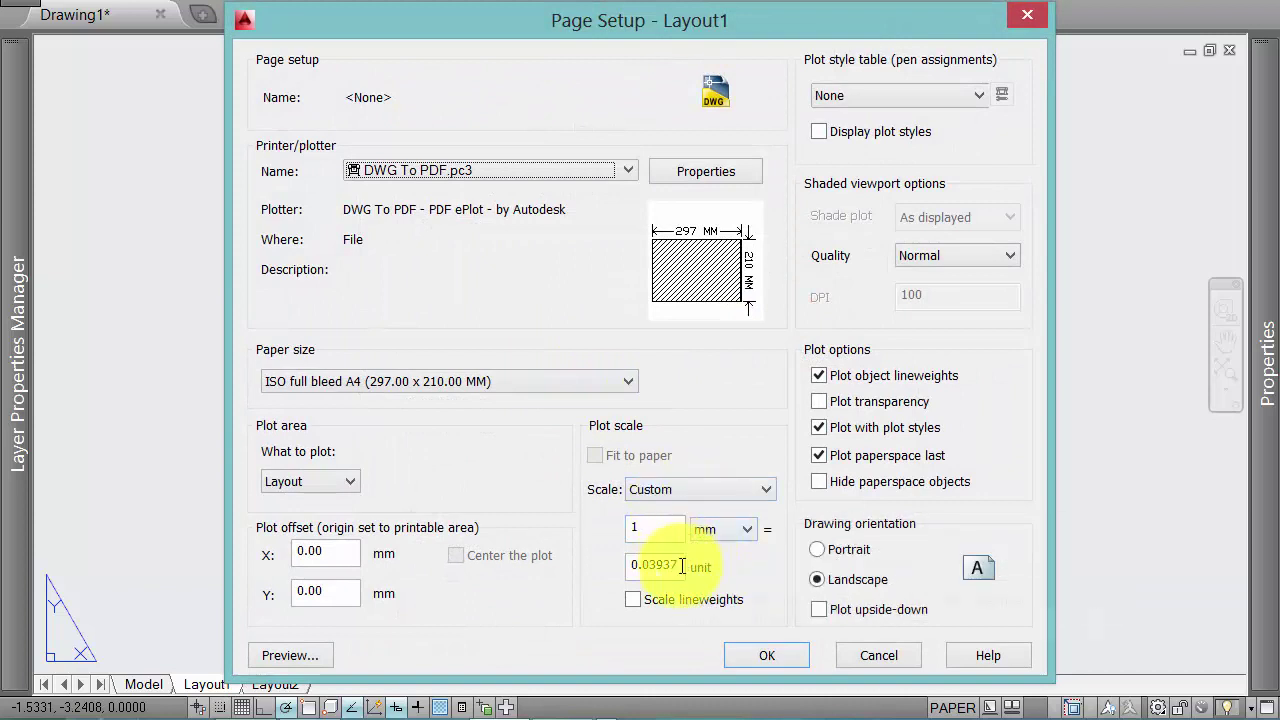
double_click(682, 566)
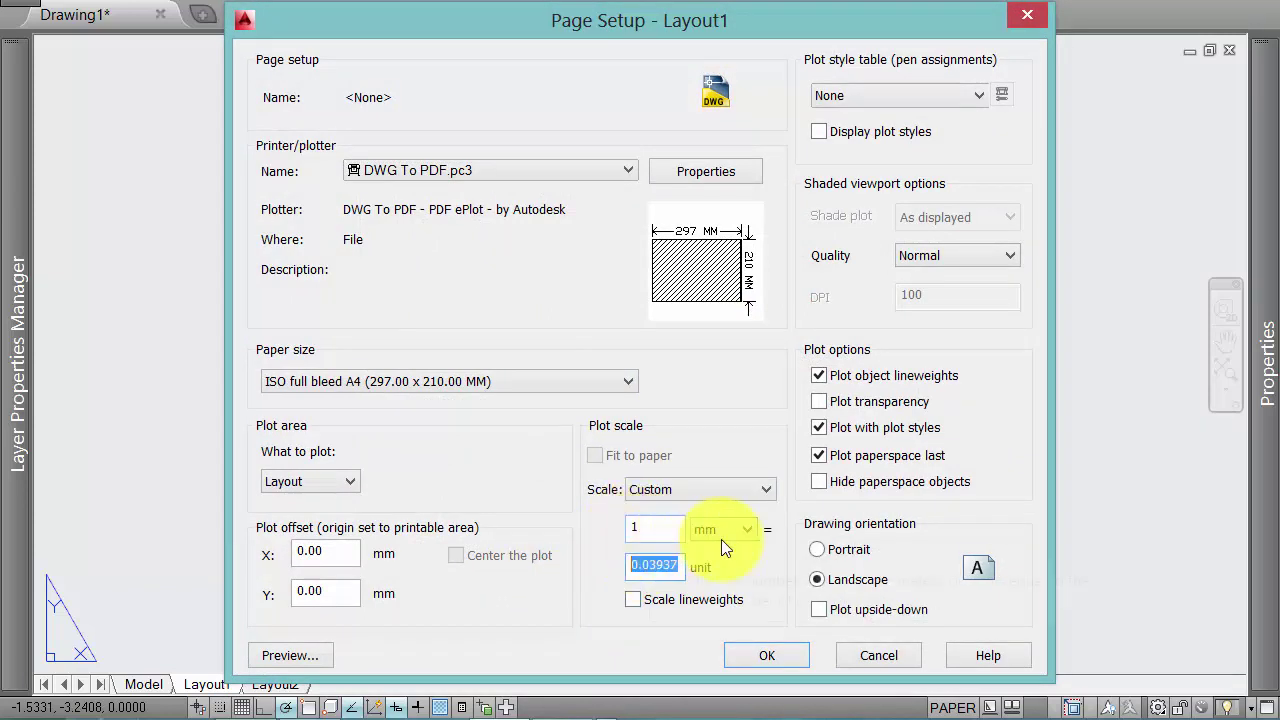
type("1")
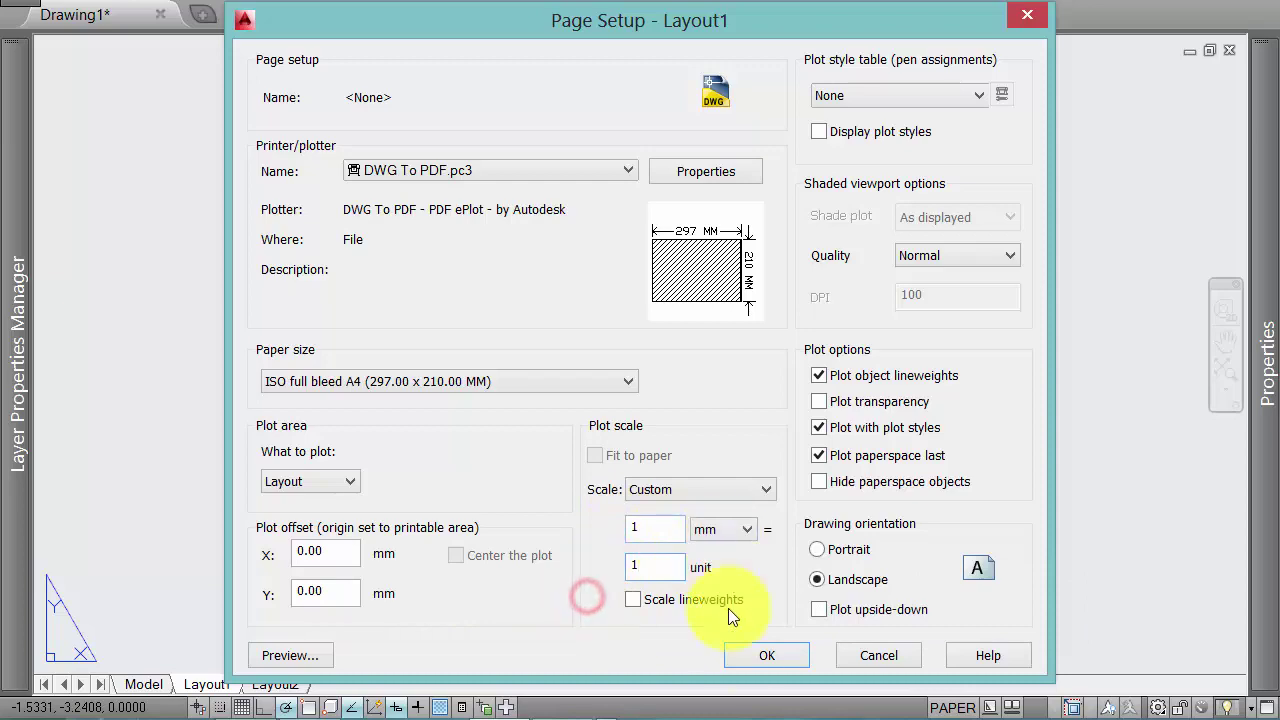
left_click(748, 656)
left_click(725, 604)
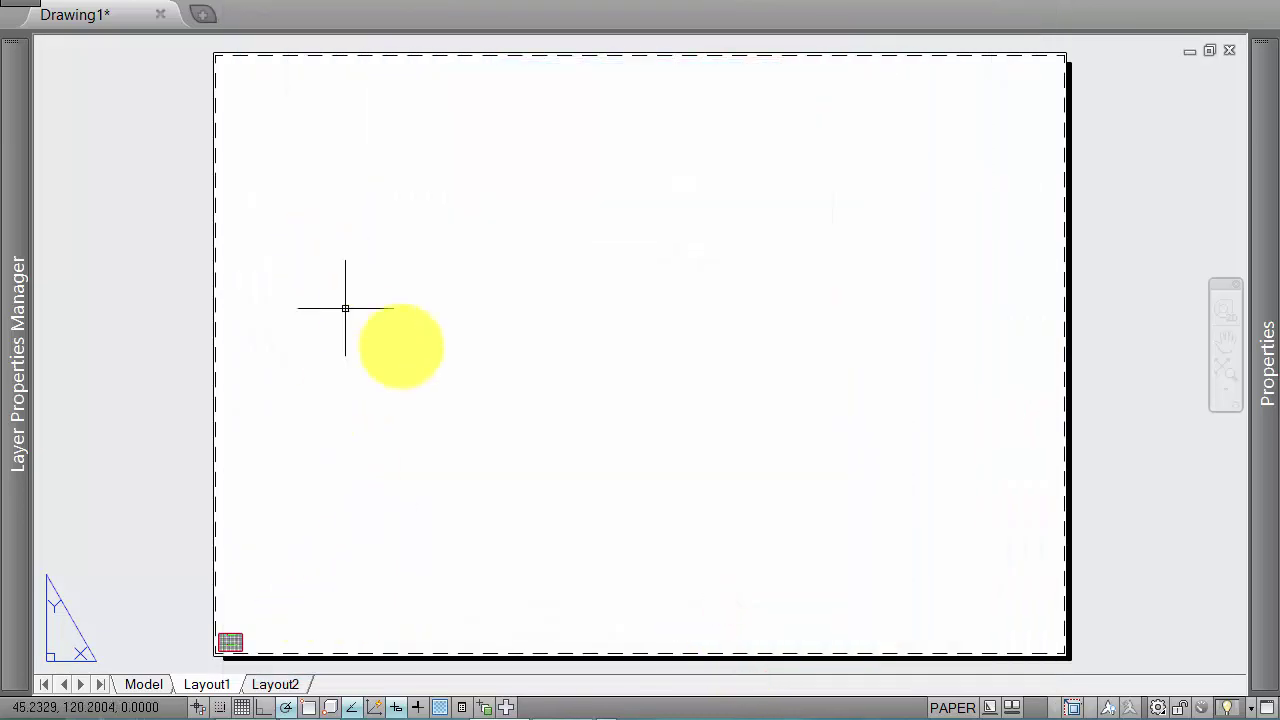
scroll(315, 461, "up", 3)
Step: Select the tiny viewport and choose the Three: Horizontal viewport arrangement
left_click(271, 549)
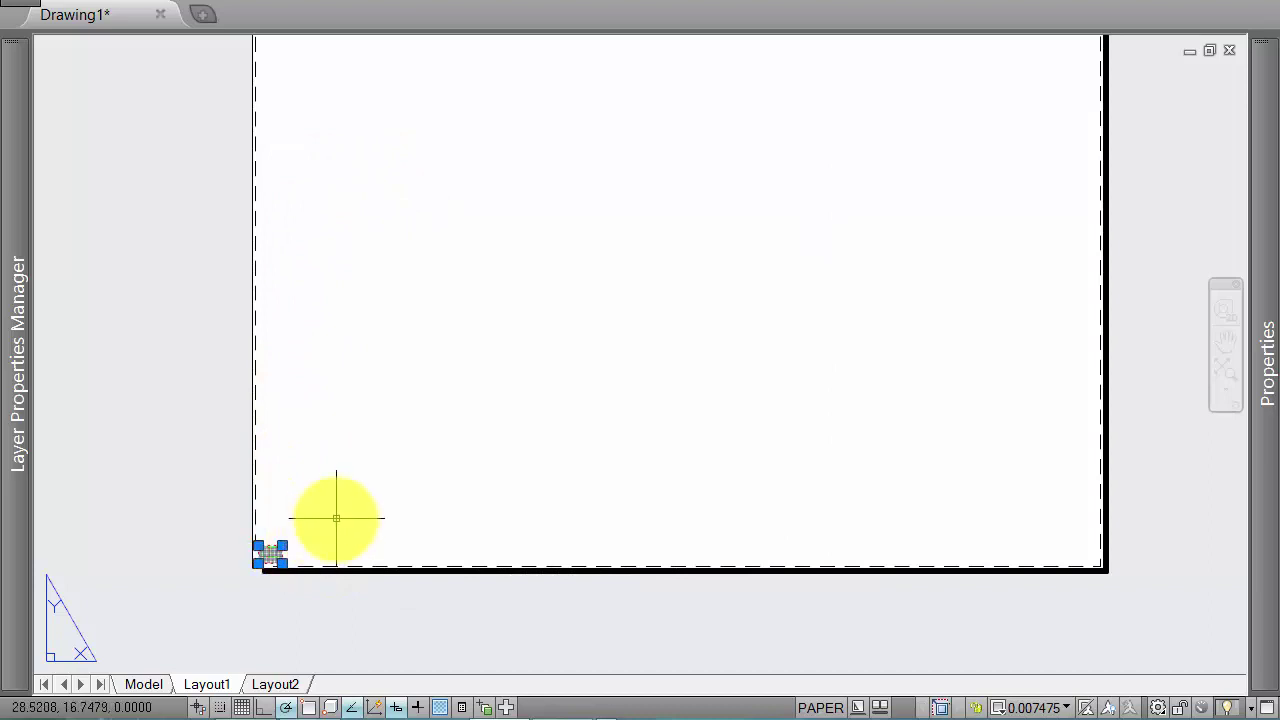
scroll(330, 517, "down", 2)
type("VPORTS")
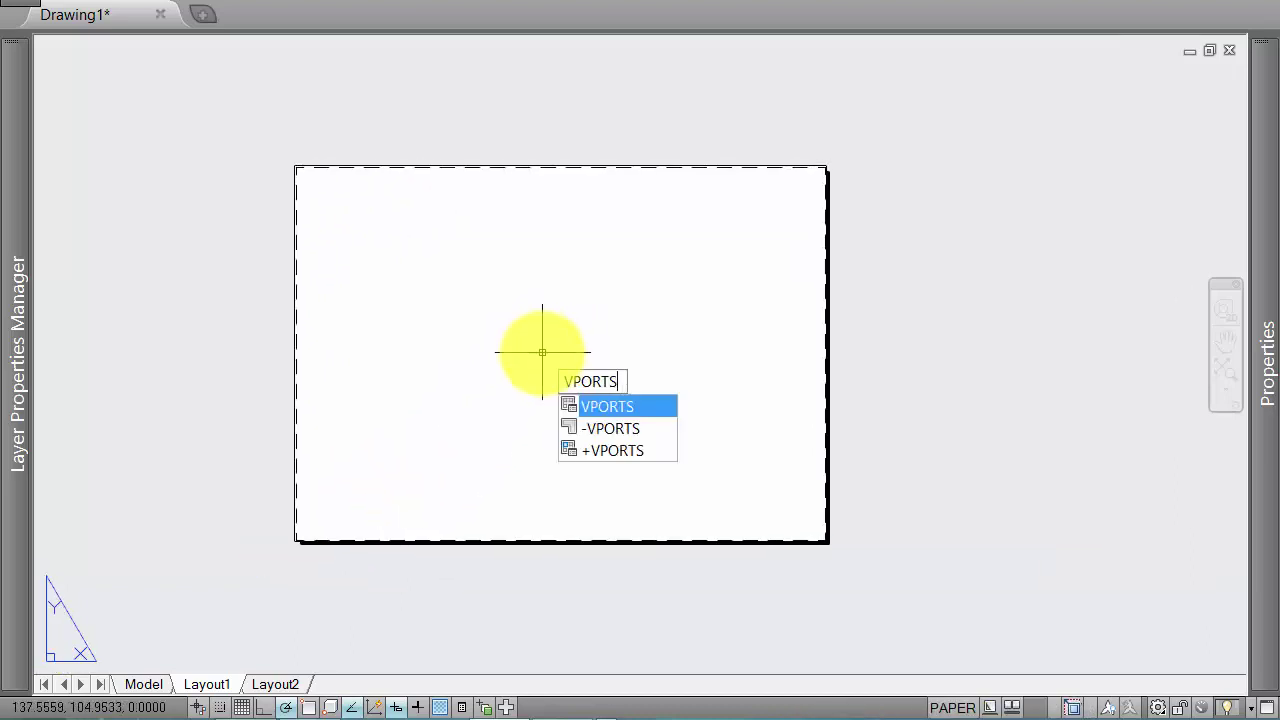
key("Return")
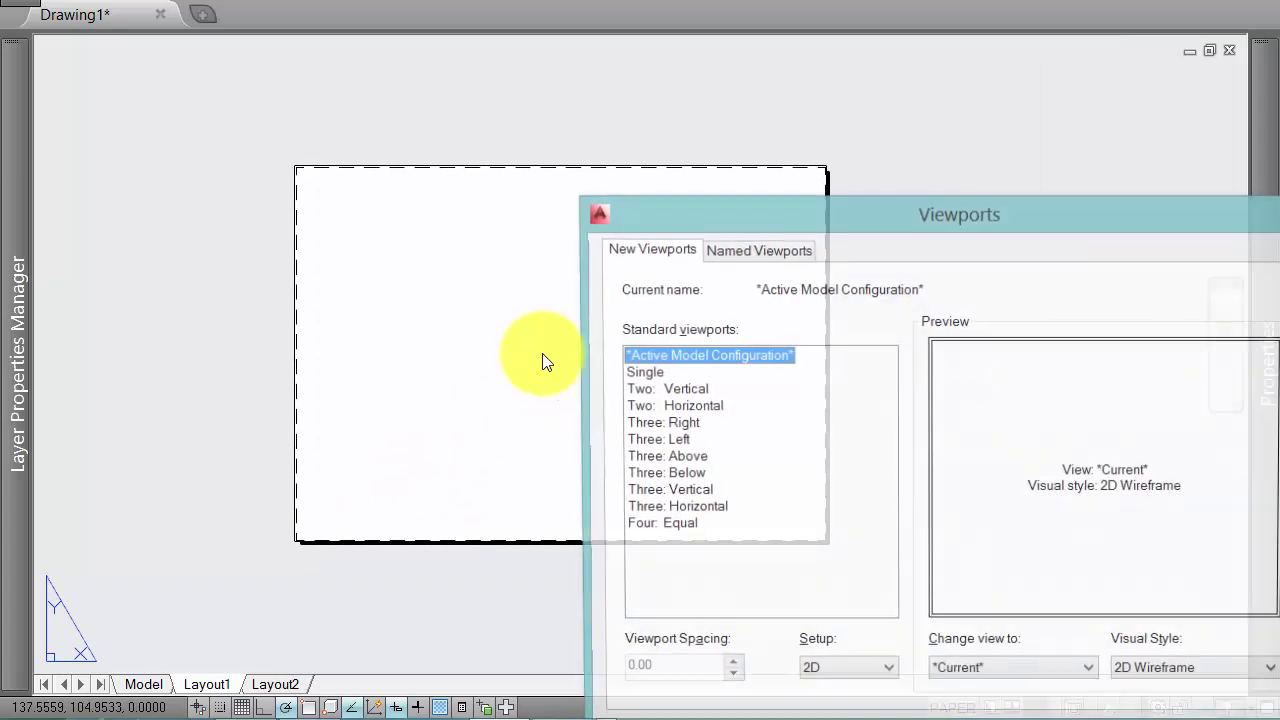
left_click_drag(829, 218, 690, 115)
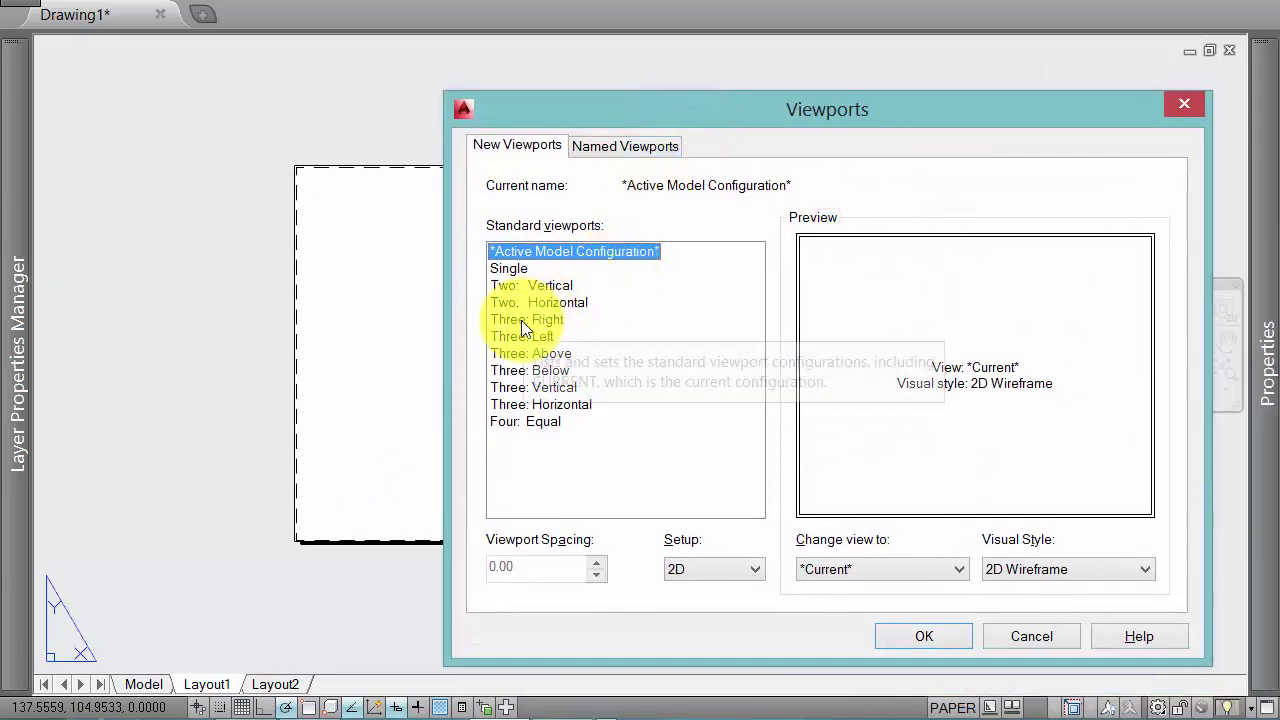
left_click(506, 356)
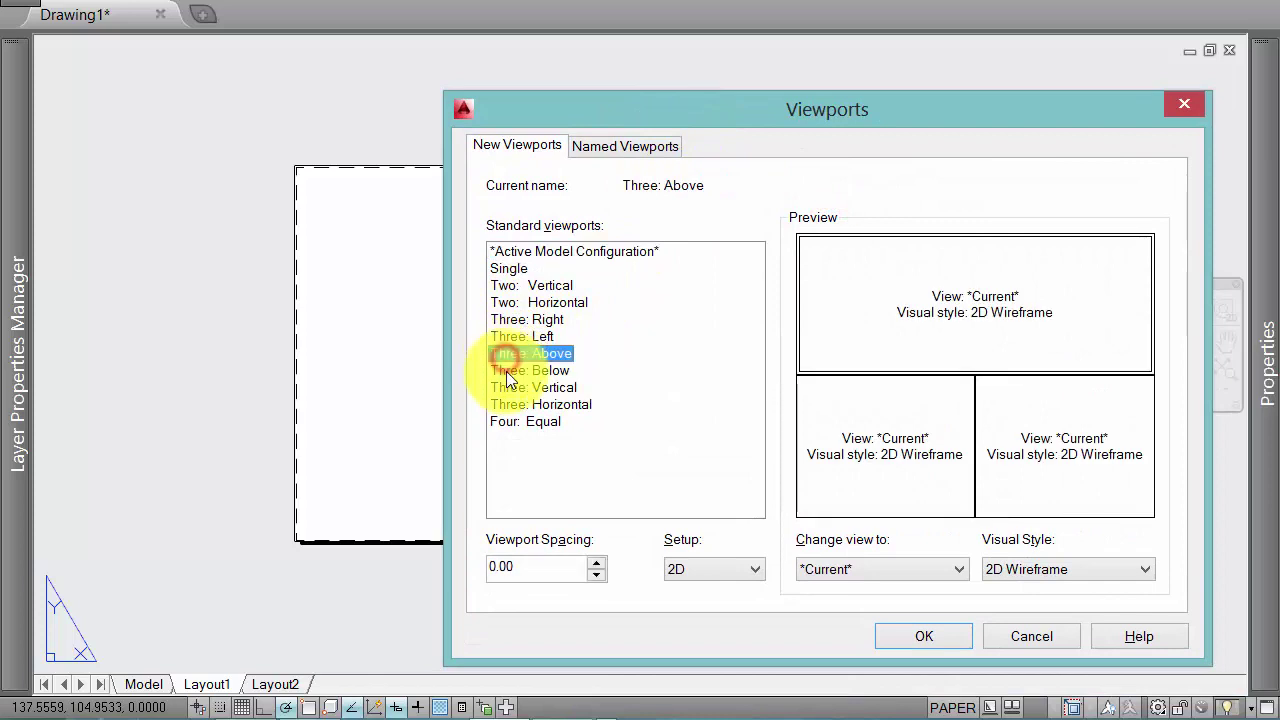
left_click(514, 403)
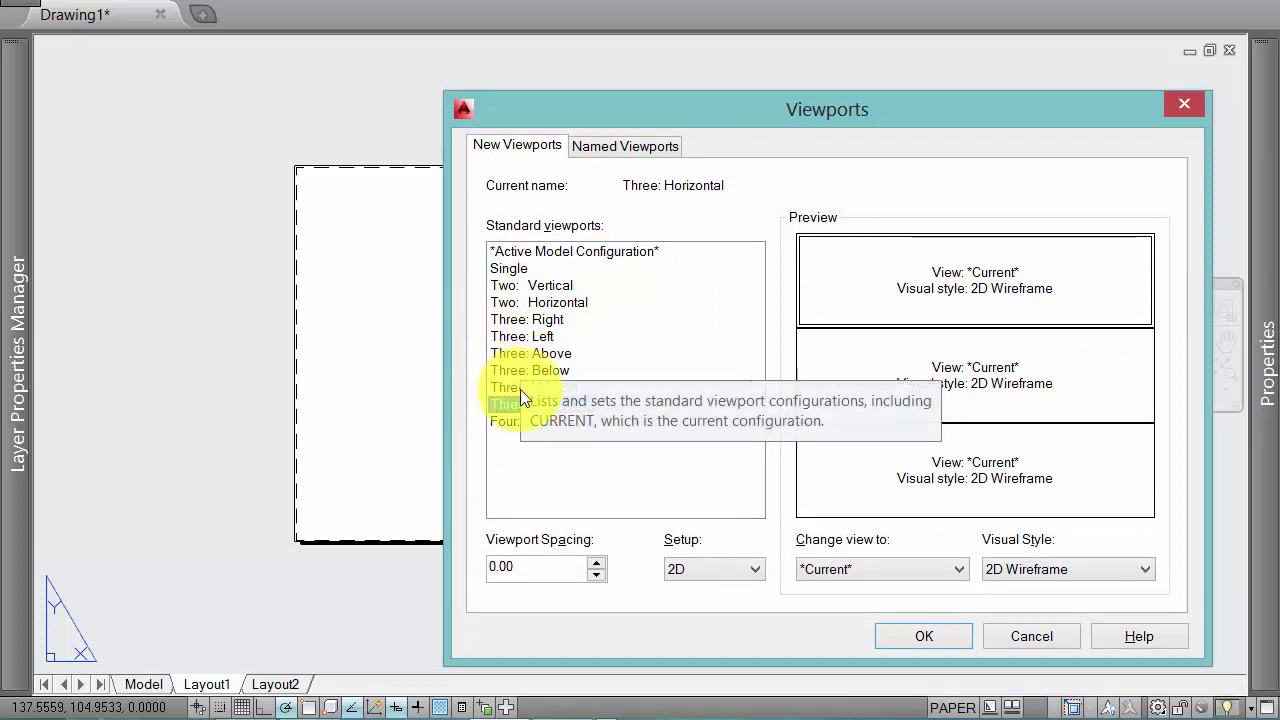
left_click(520, 389)
left_click(517, 405)
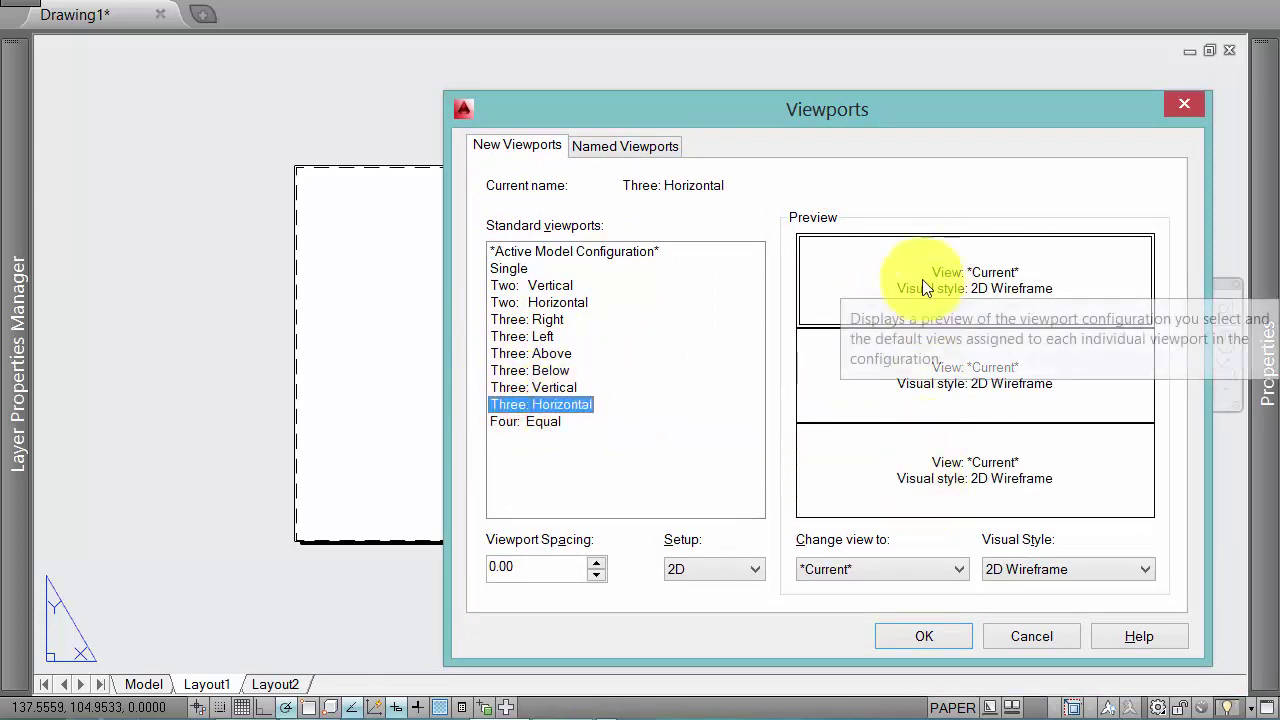
left_click(925, 637)
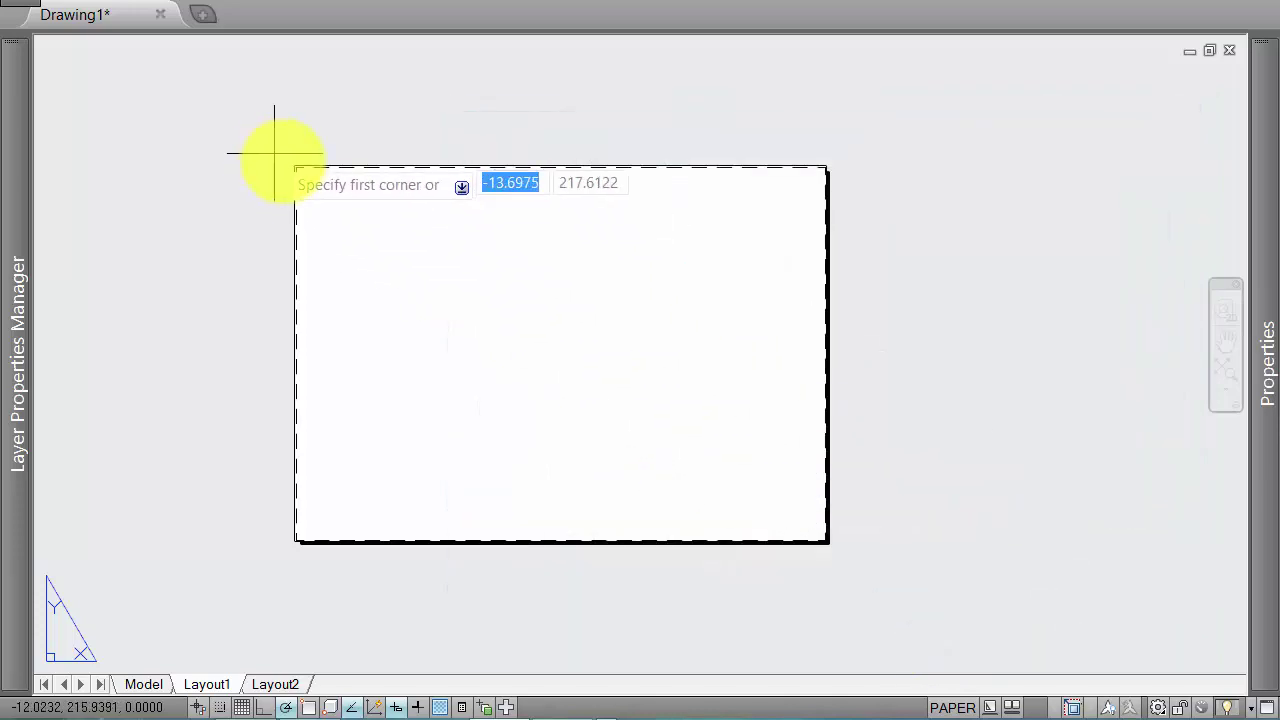
Step: Span the three viewports from the sheet's top-left to bottom-right, then zoom inside the top one
left_click(298, 172)
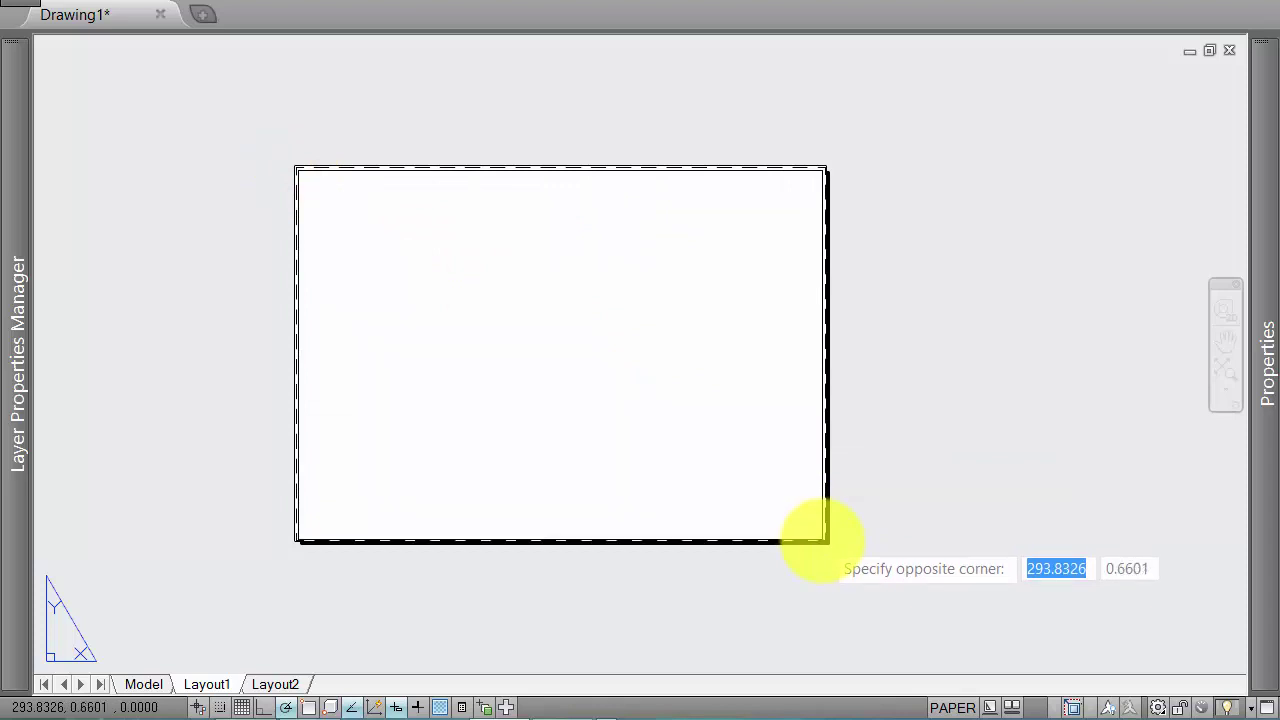
left_click(822, 537)
double_click(483, 242)
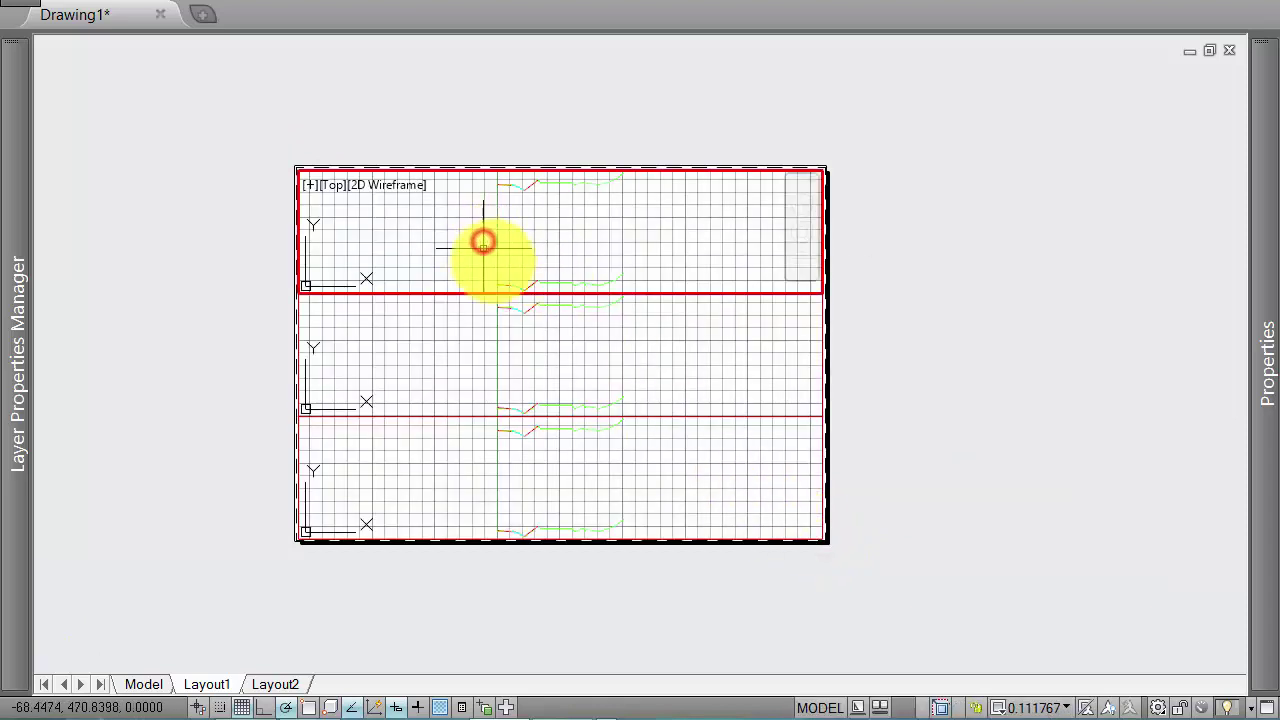
scroll(483, 242, "up", 3)
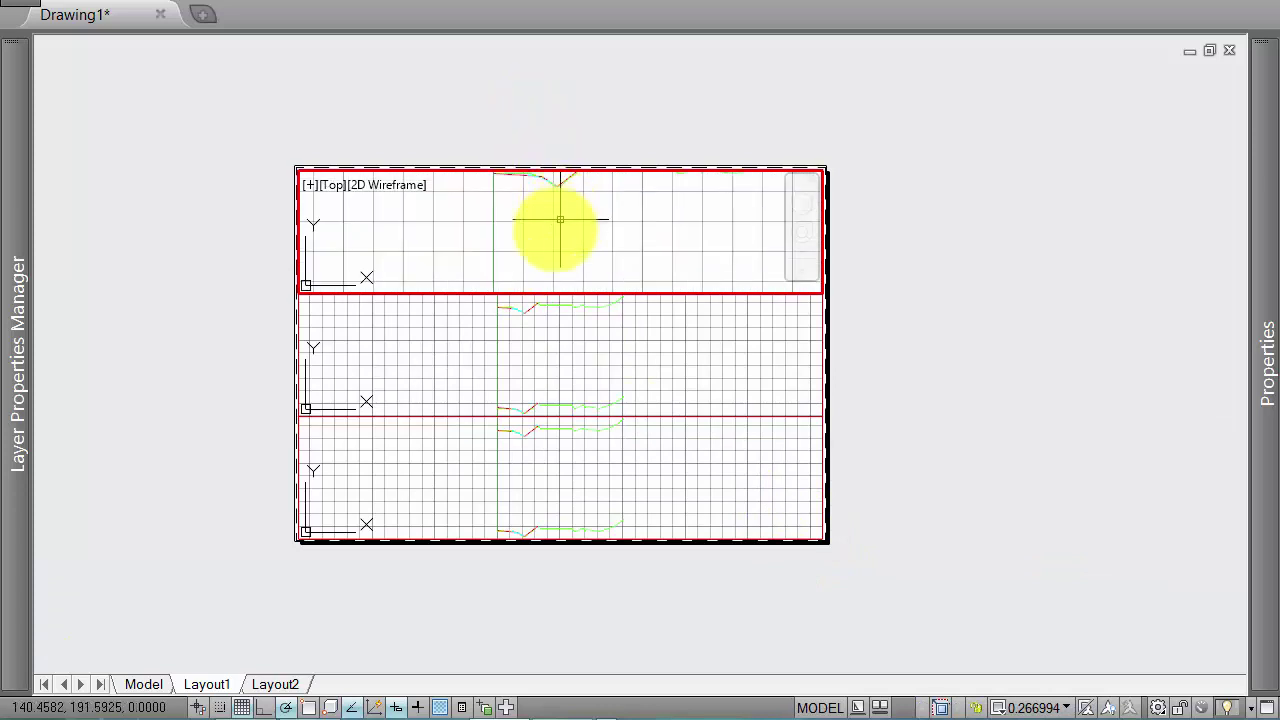
scroll(555, 230, "up", 2)
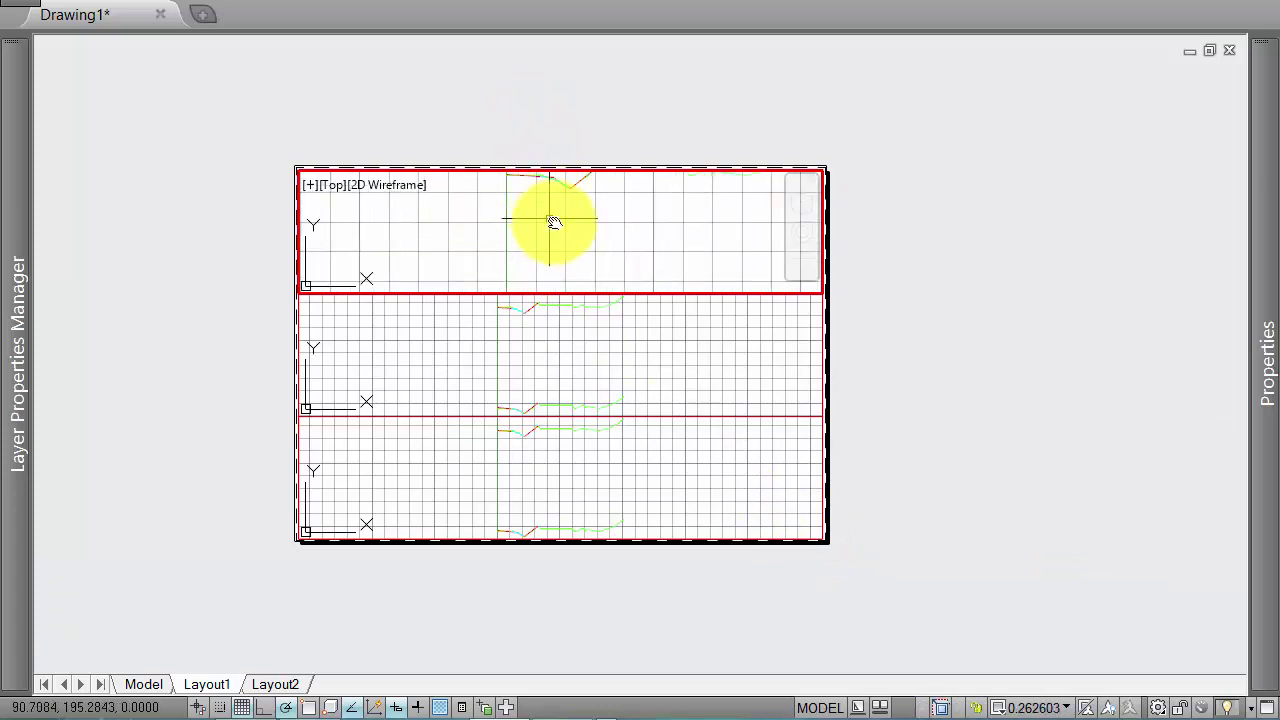
Step: Turn off the grid in the top viewport and frame the surface profile
left_click(238, 708)
scroll(526, 244, "up", 2)
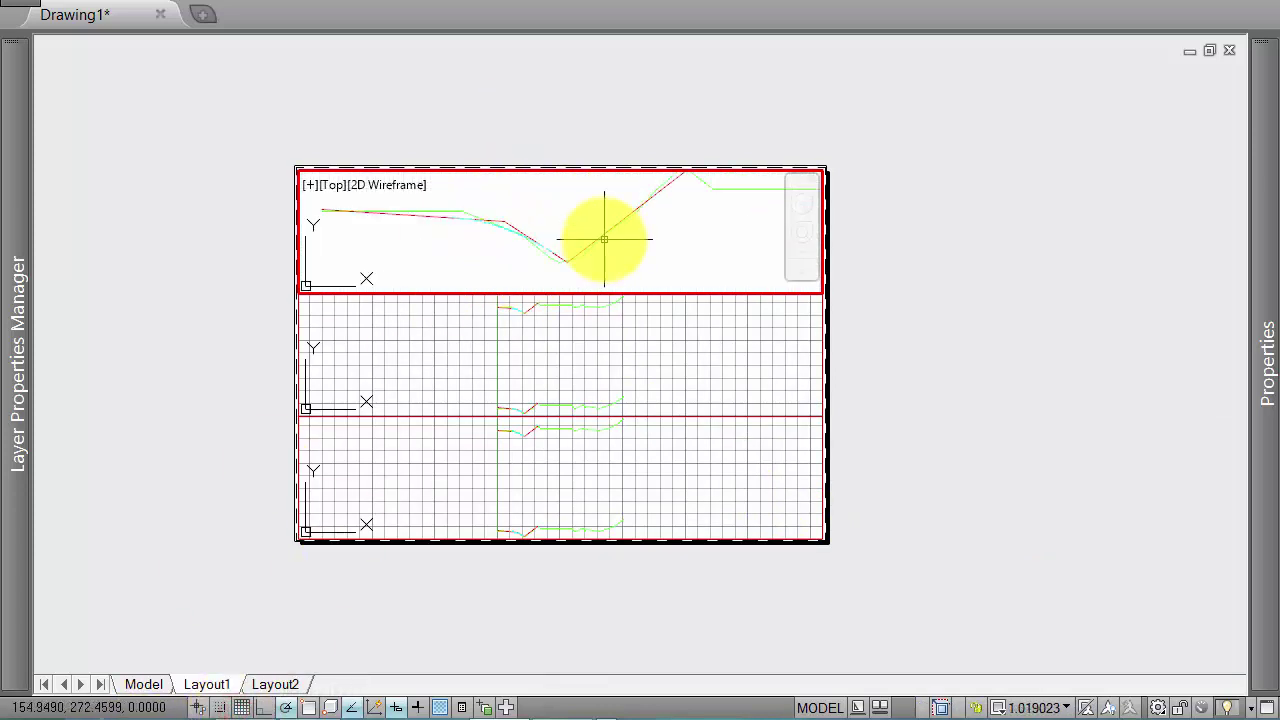
middle_click_drag(604, 238, 581, 258)
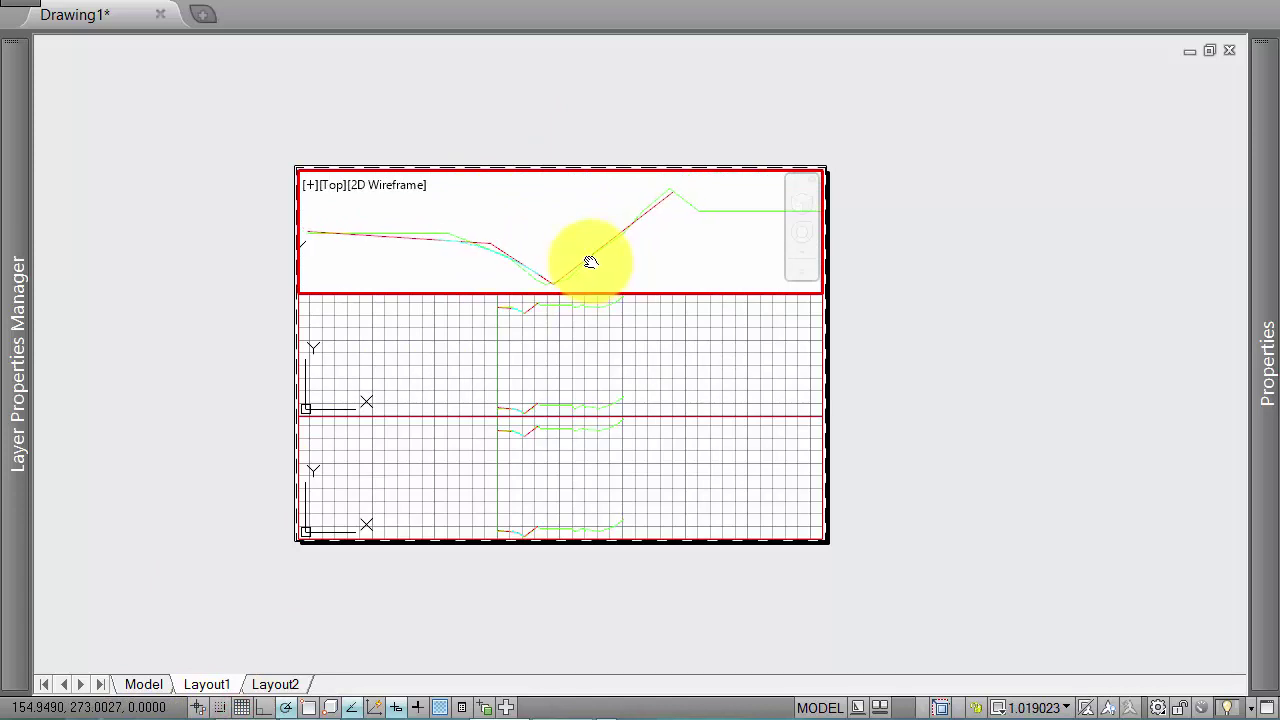
left_click(949, 297)
Step: Frame the grade profile in the middle viewport with its grid off
double_click(726, 351)
scroll(560, 346, "up", 4)
middle_click_drag(543, 434, 502, 334)
scroll(505, 337, "up", 4)
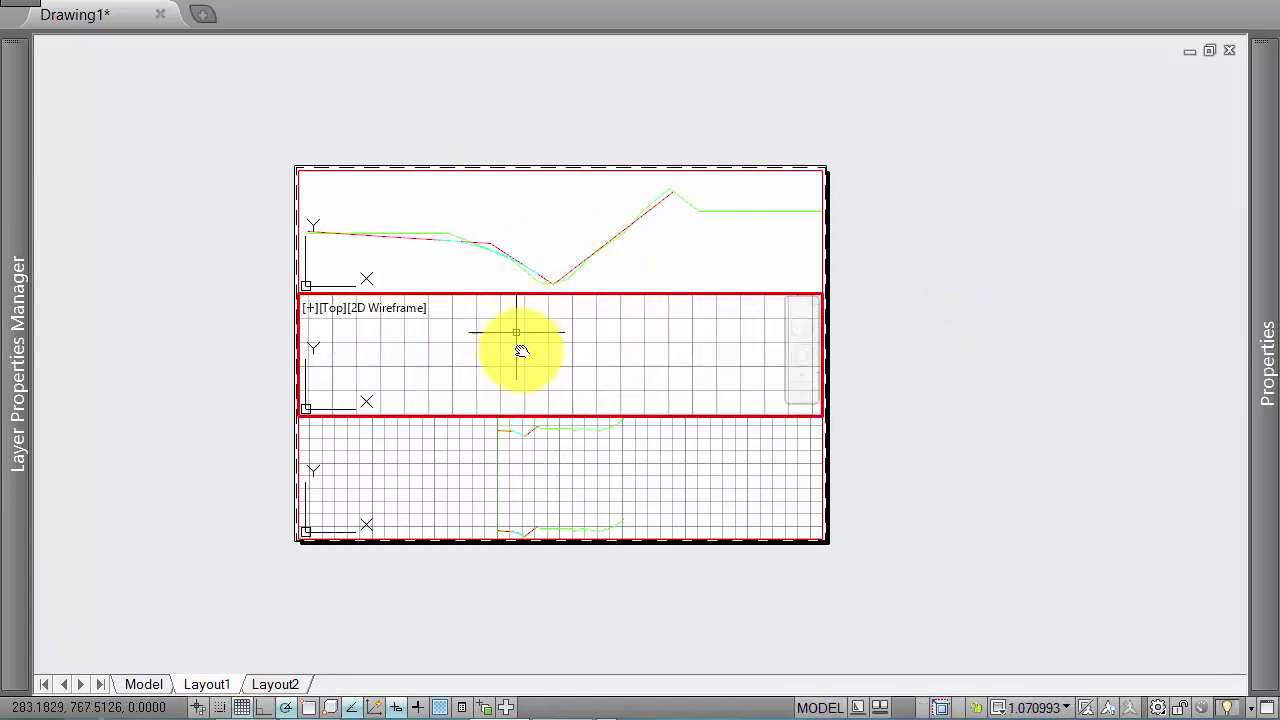
middle_click_drag(527, 390, 538, 320)
scroll(529, 360, "down", 1)
scroll(531, 363, "down", 1)
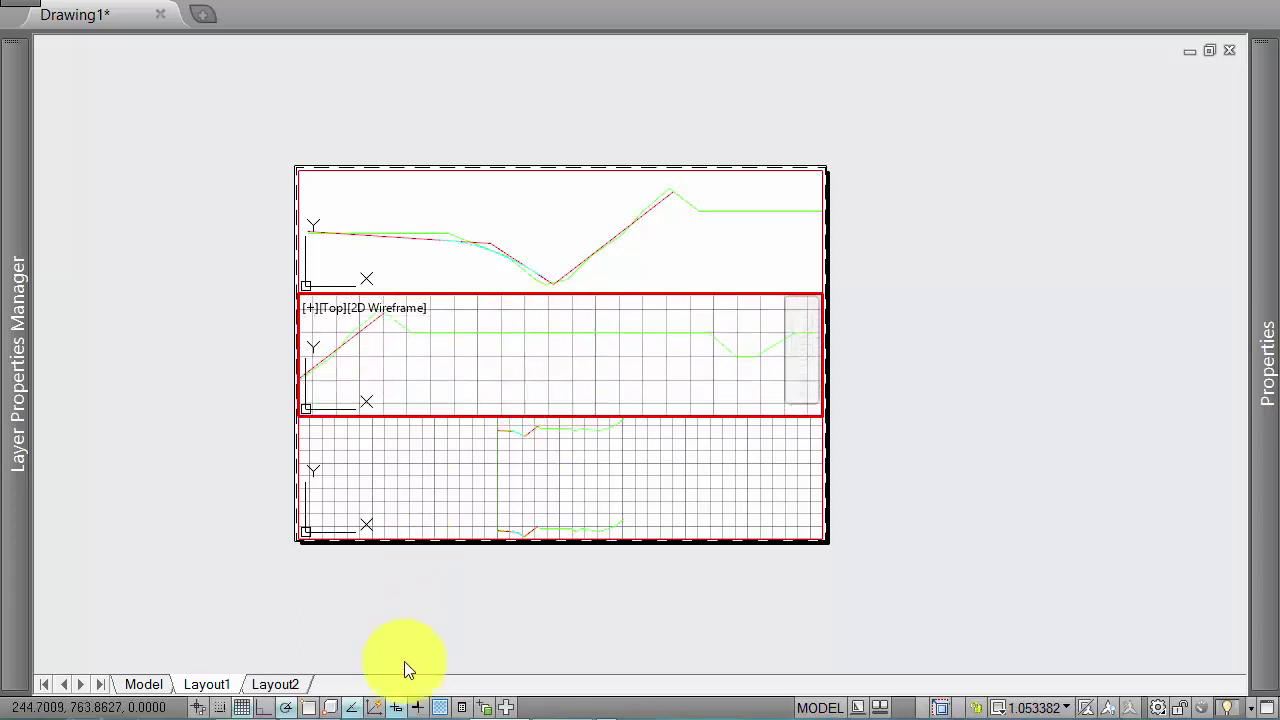
left_click(241, 708)
Step: Frame the vertical curve in the bottom viewport with its grid off
left_click(537, 486)
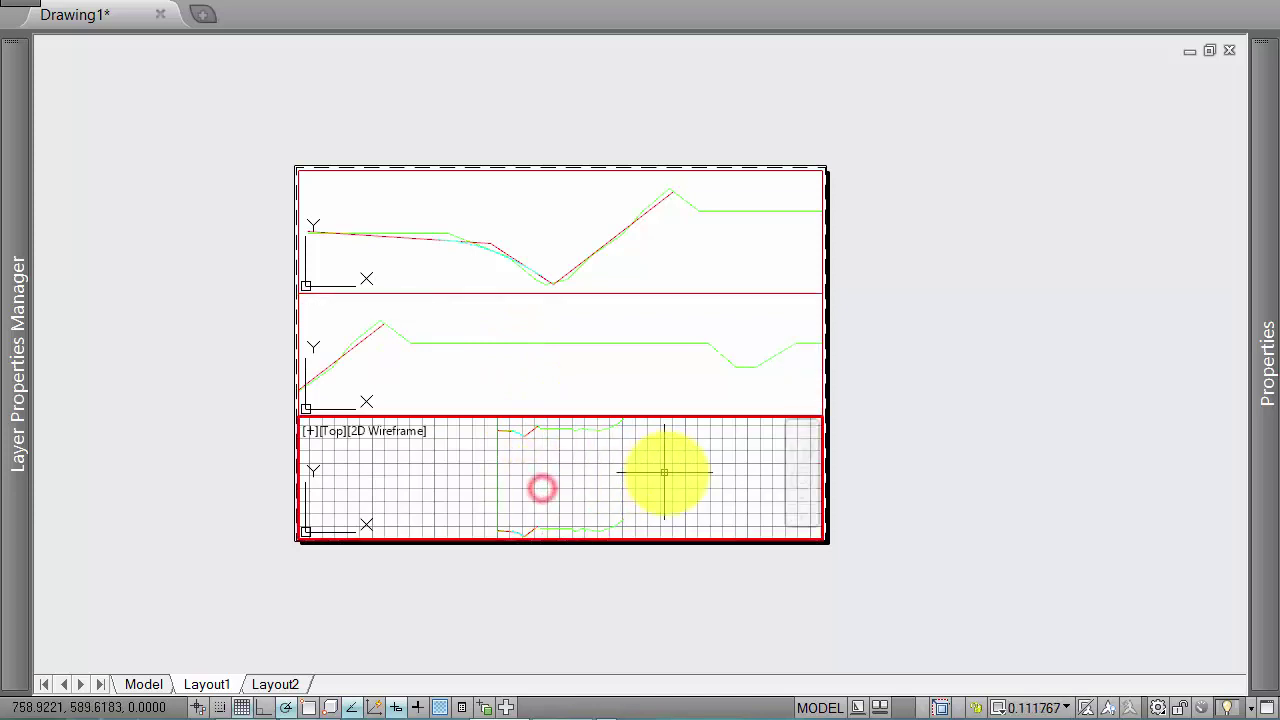
middle_click_drag(634, 466, 591, 482)
scroll(593, 482, "up", 3)
scroll(543, 457, "up", 3)
scroll(591, 474, "up", 2)
scroll(560, 489, "up", 2)
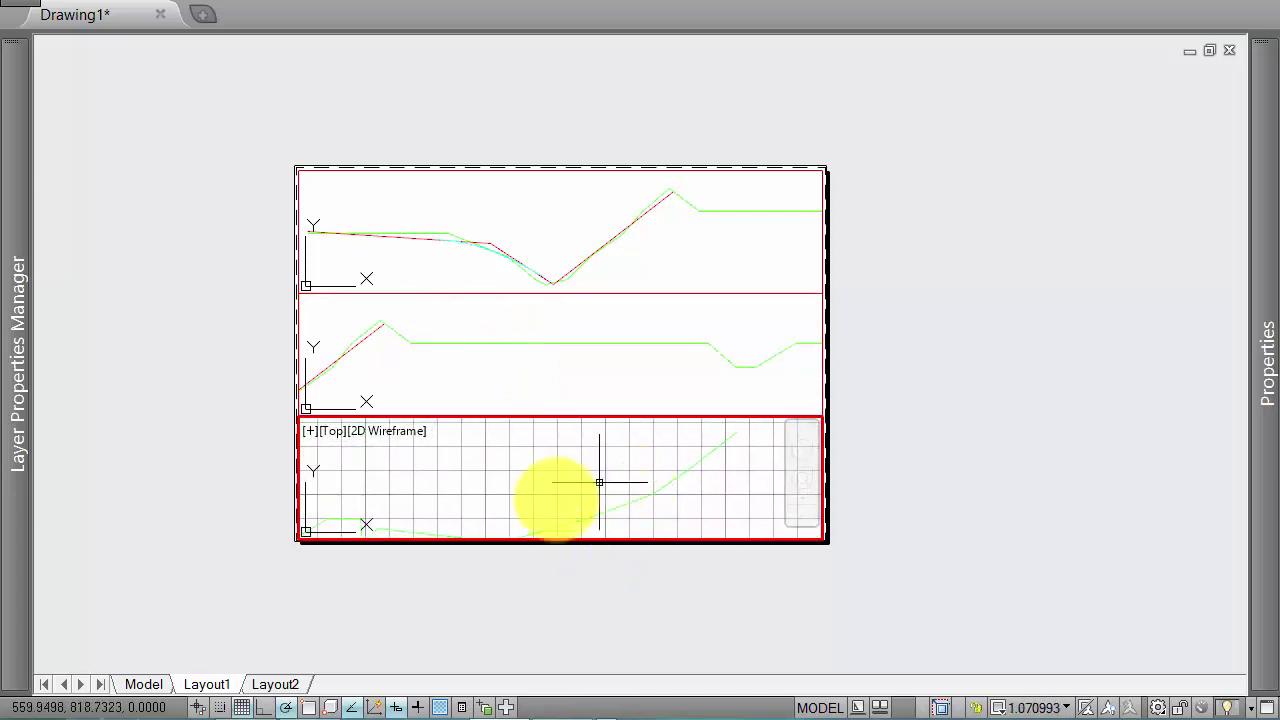
left_click(240, 707)
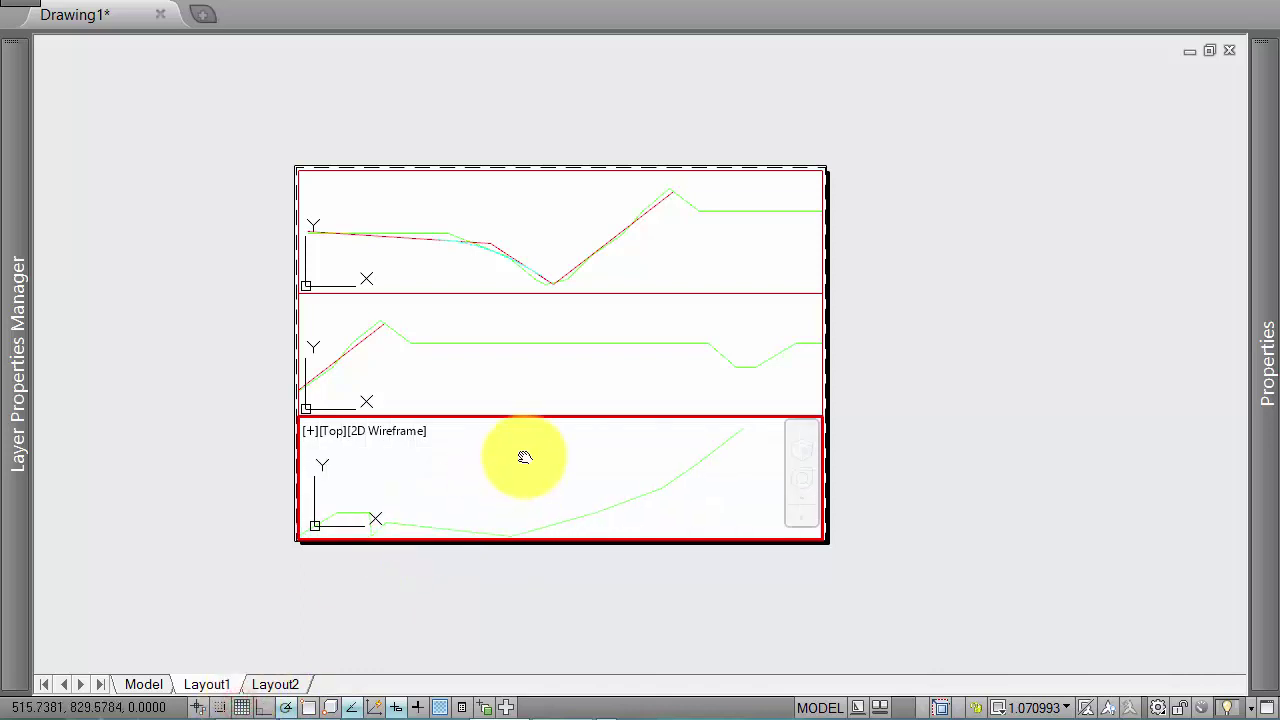
middle_click_drag(527, 457, 553, 456)
Step: Set the Natural Surface layer colour to dark green 96
double_click(1030, 413)
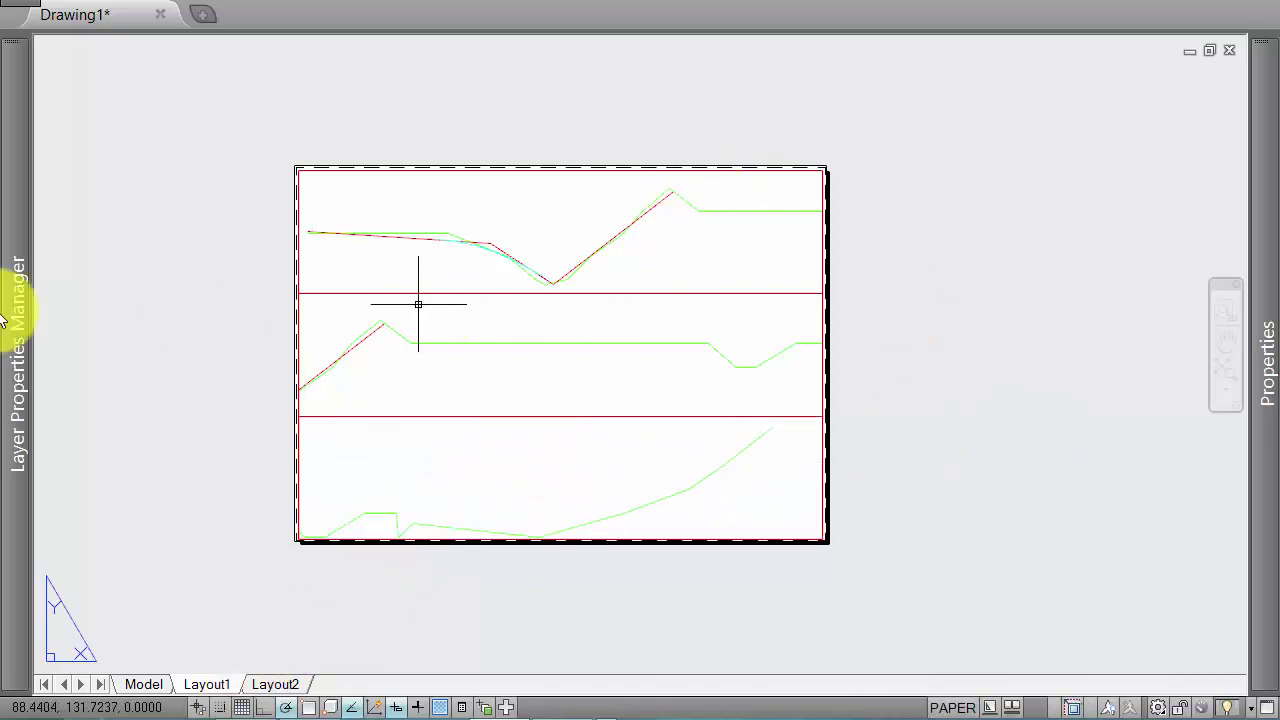
left_click(16, 300)
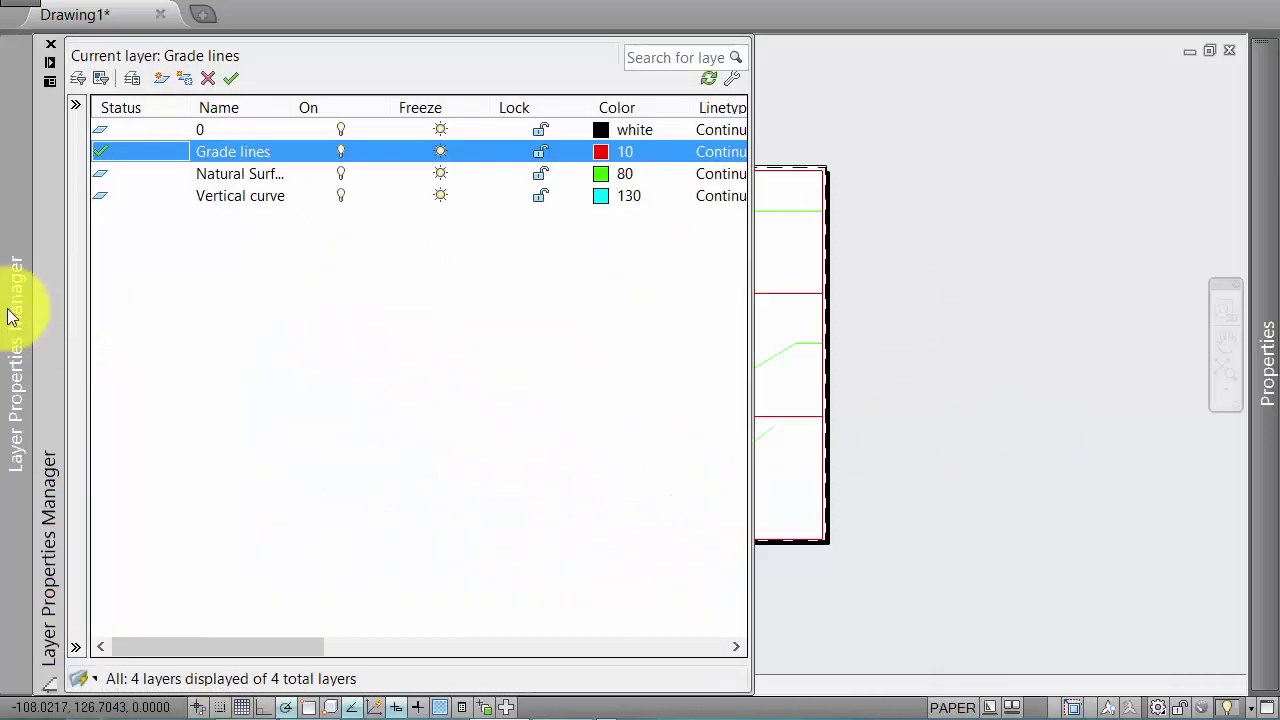
left_click(601, 174)
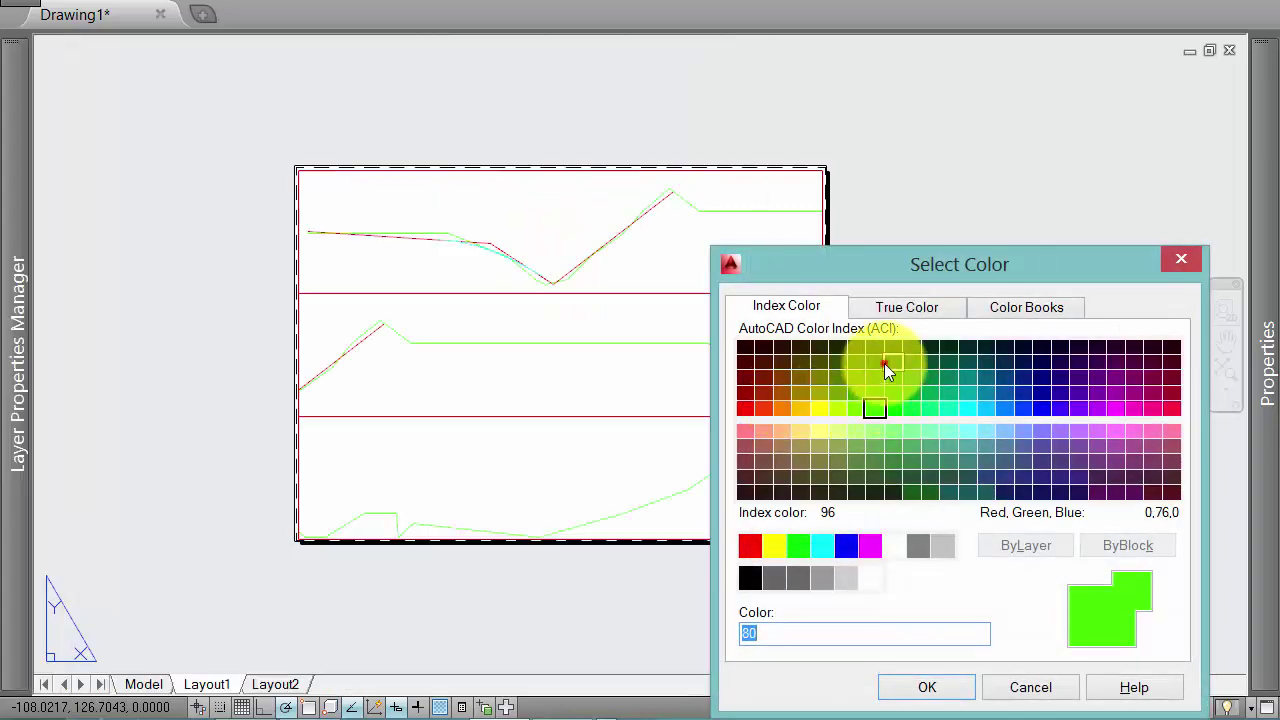
left_click(884, 363)
left_click(930, 687)
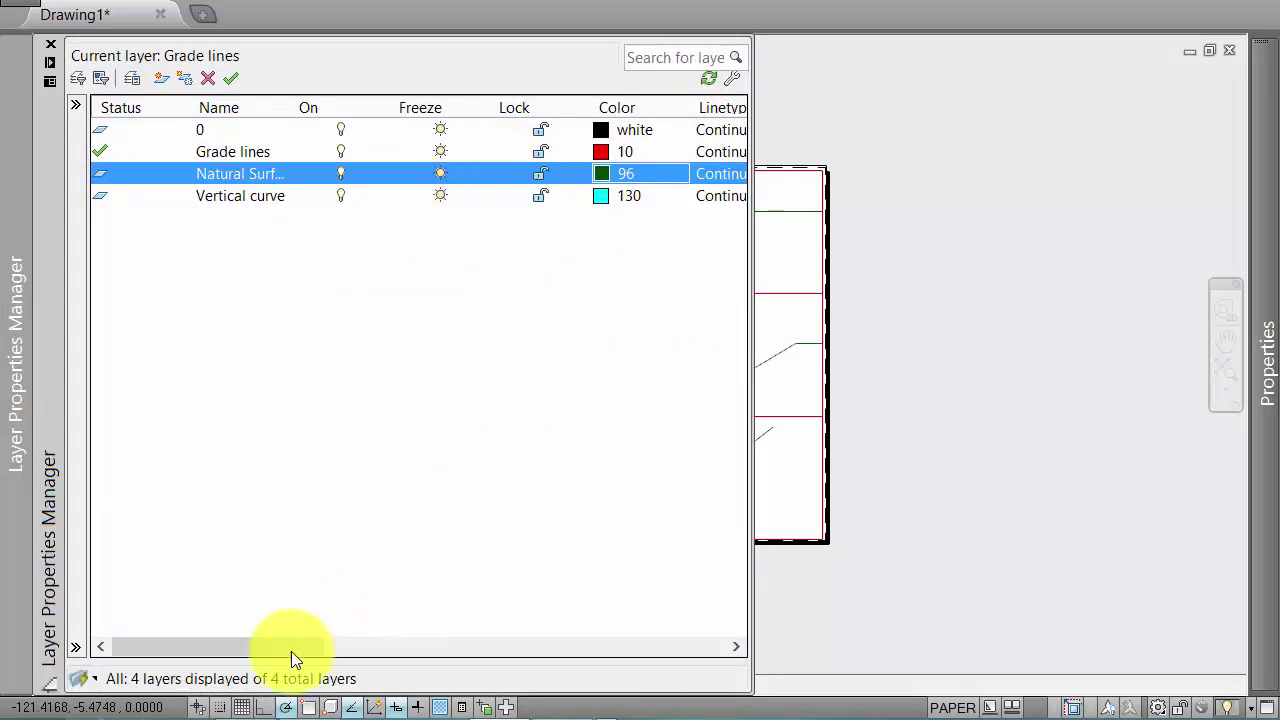
Step: Give the Grade lines layer a 0.40 mm lineweight and zoom to check the thicker line
left_click_drag(291, 647, 429, 643)
left_click(372, 151)
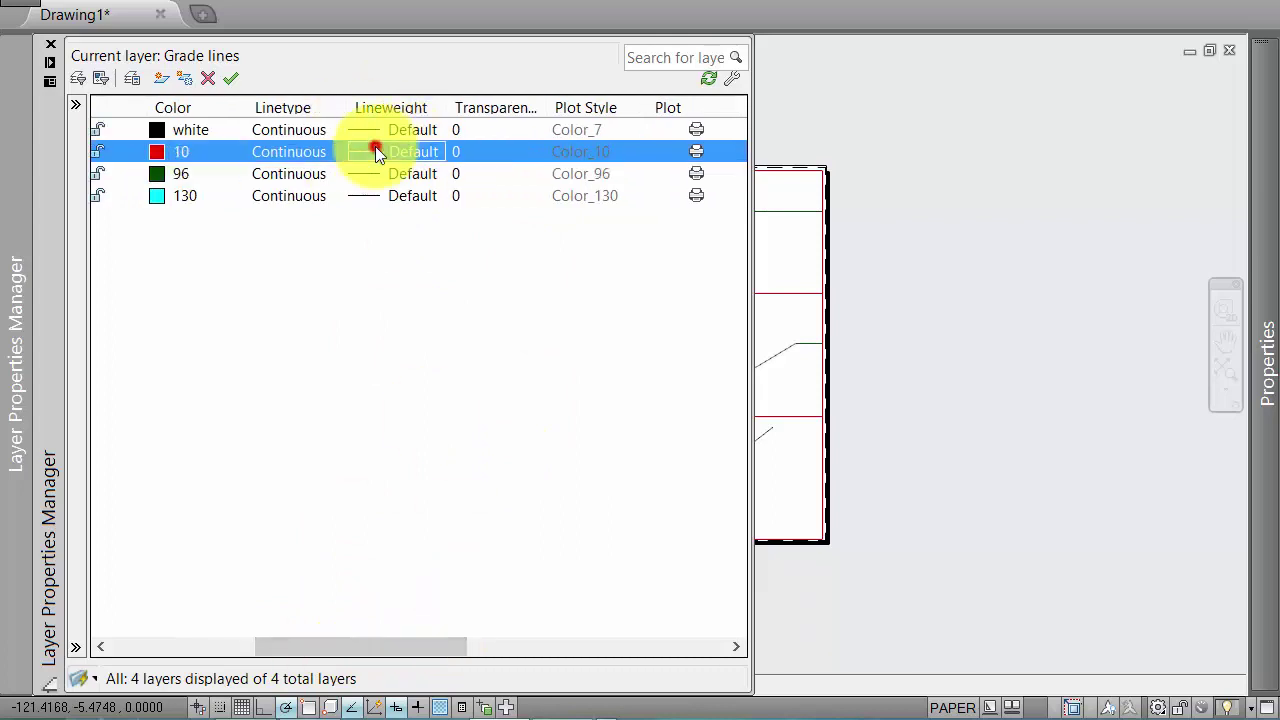
scroll(852, 495, "down", 2)
scroll(850, 470, "down", 1)
left_click(845, 446)
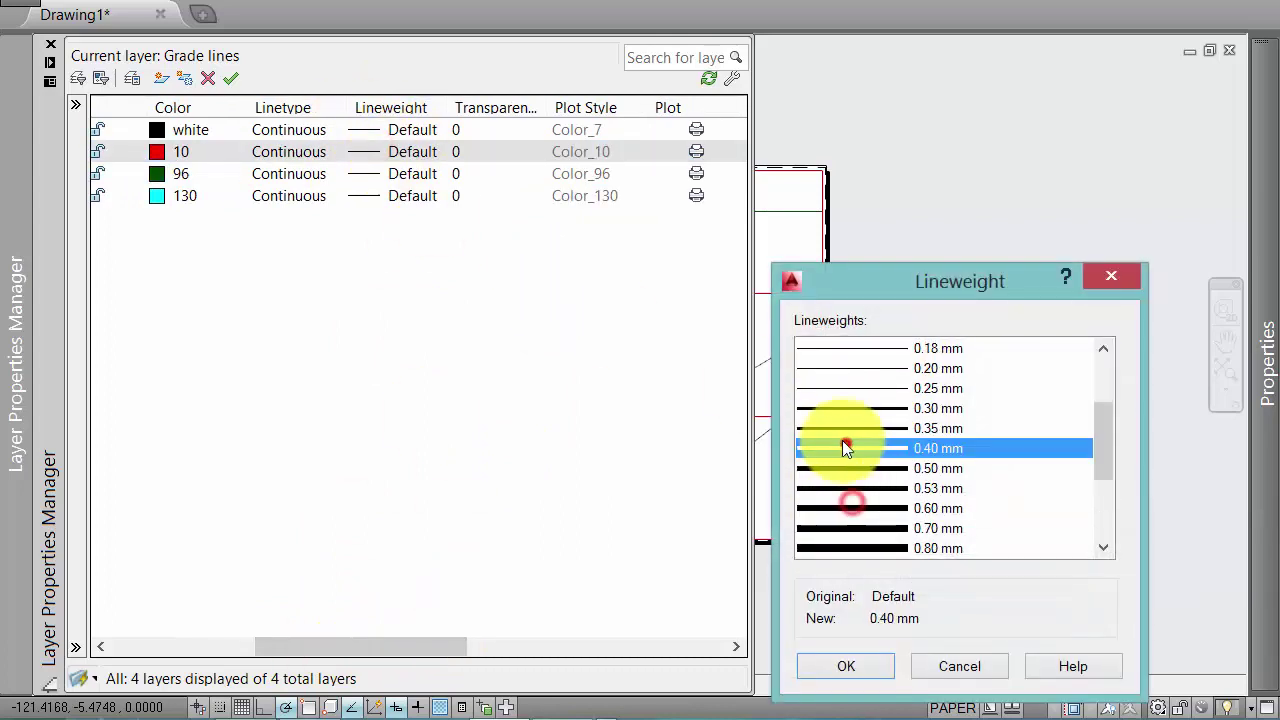
left_click(840, 662)
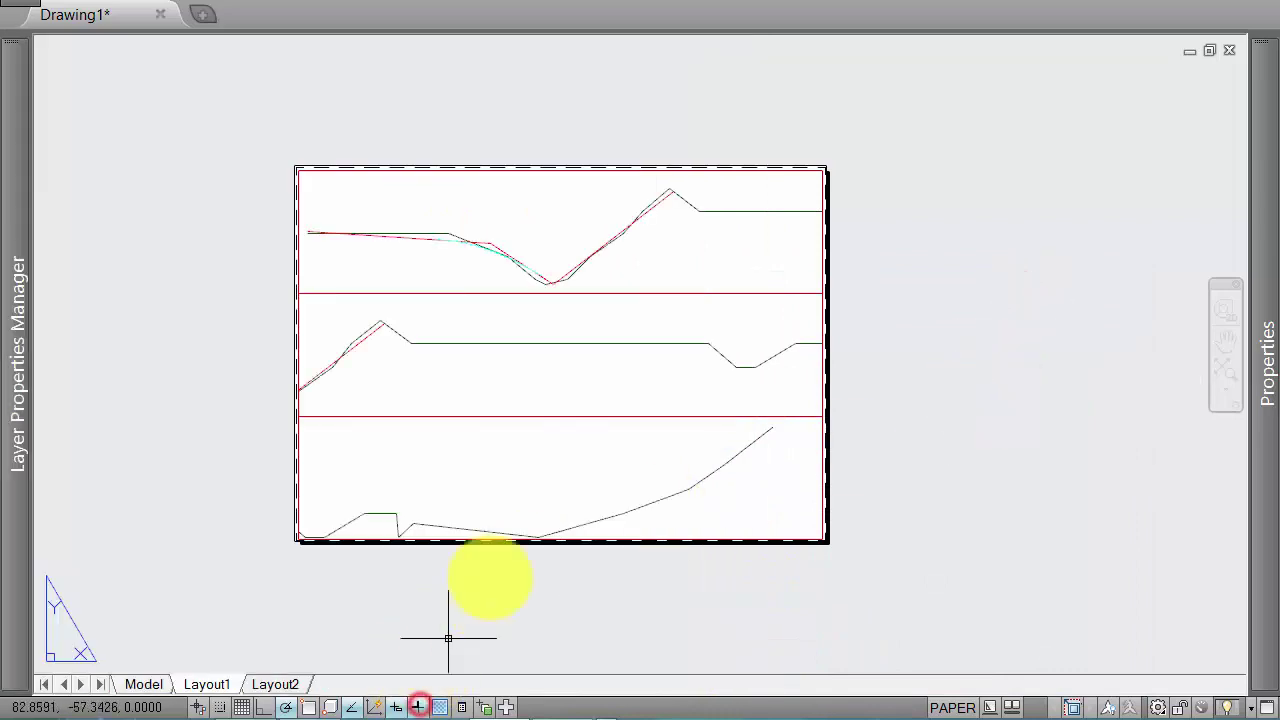
scroll(420, 320, "up", 2)
scroll(635, 188, "up", 4)
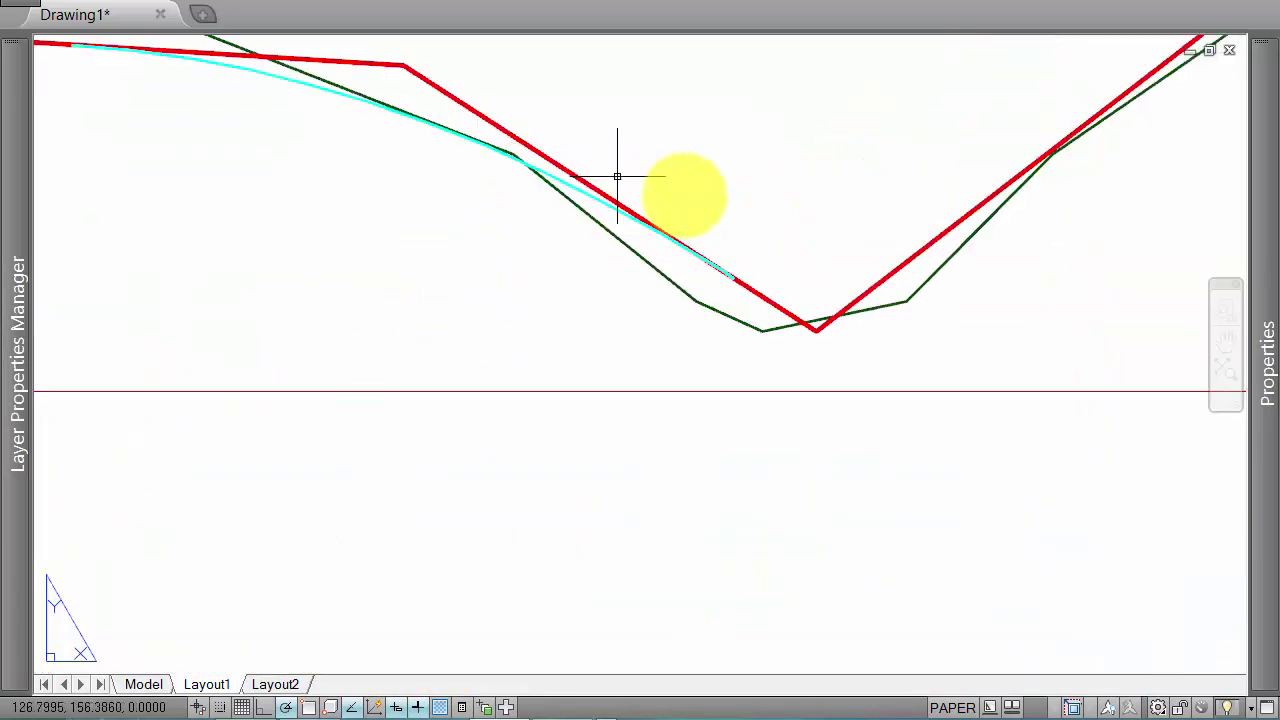
scroll(635, 188, "down", 2)
scroll(717, 191, "down", 2)
scroll(569, 151, "down", 3)
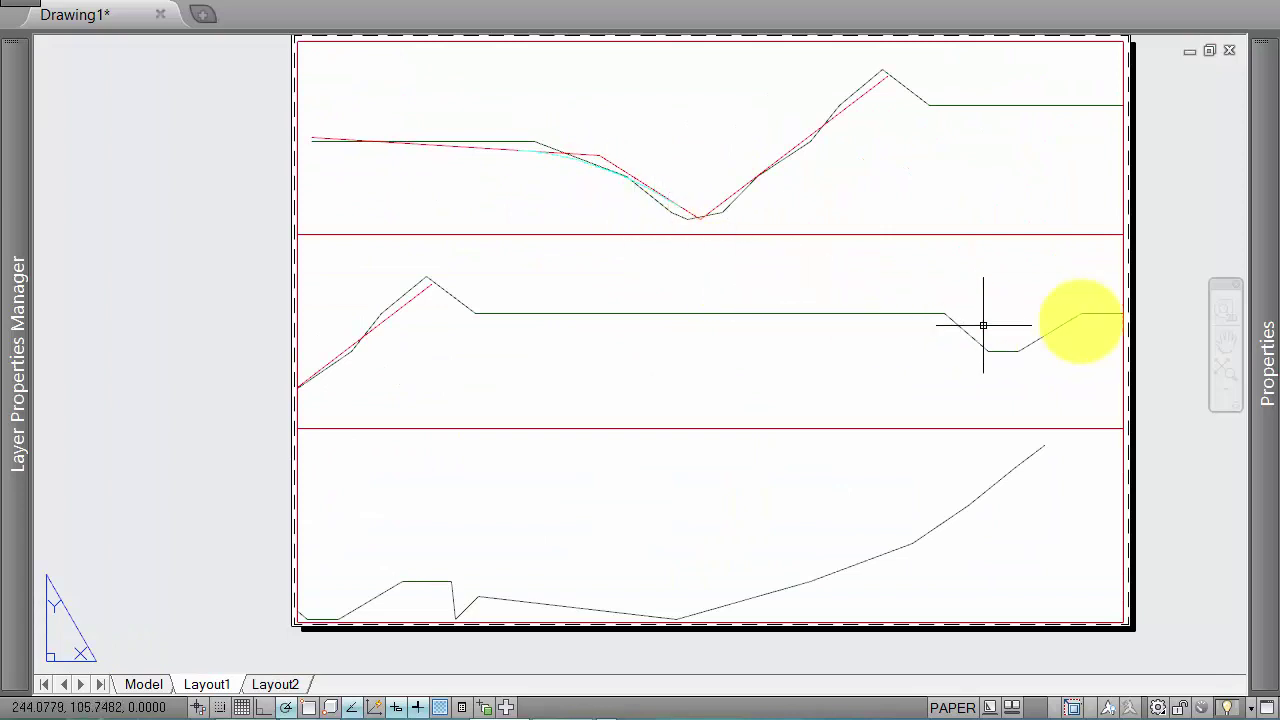
Step: Give the three Layout1 viewports a custom scale of 1 and standard scale 1:1
left_click(1157, 191)
left_click(1044, 472)
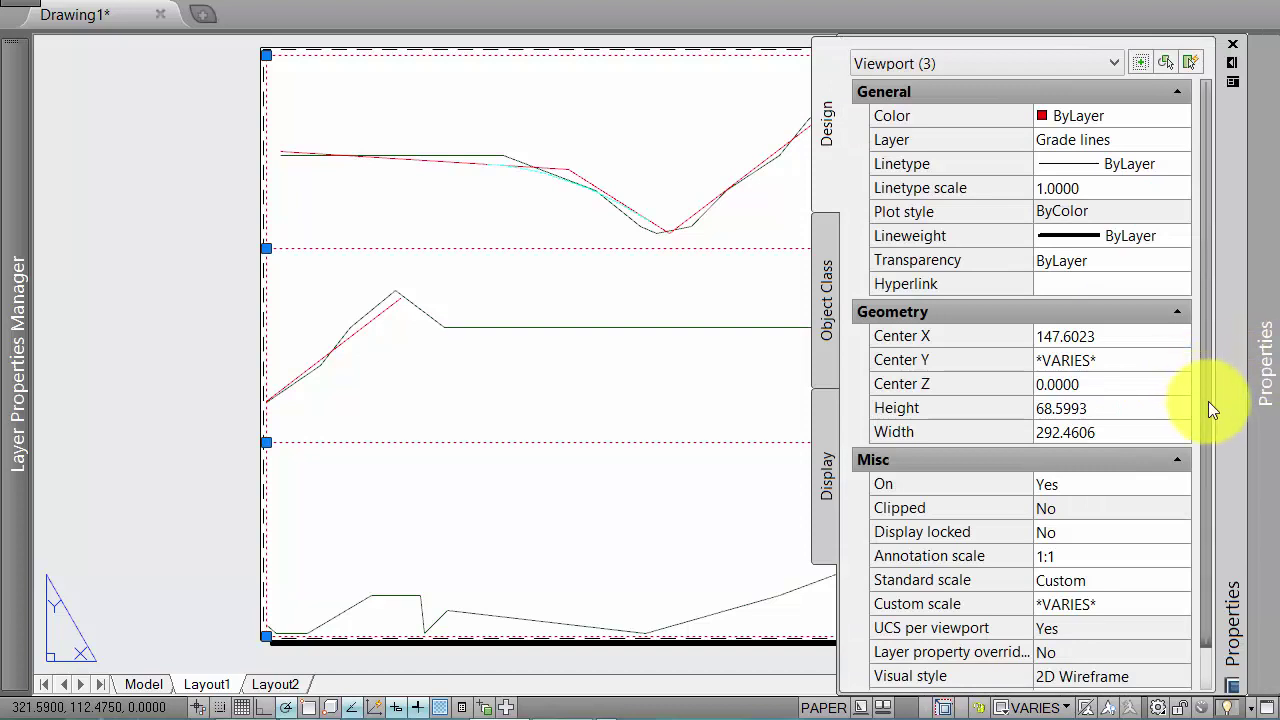
left_click_drag(1208, 401, 1207, 492)
type("1:1")
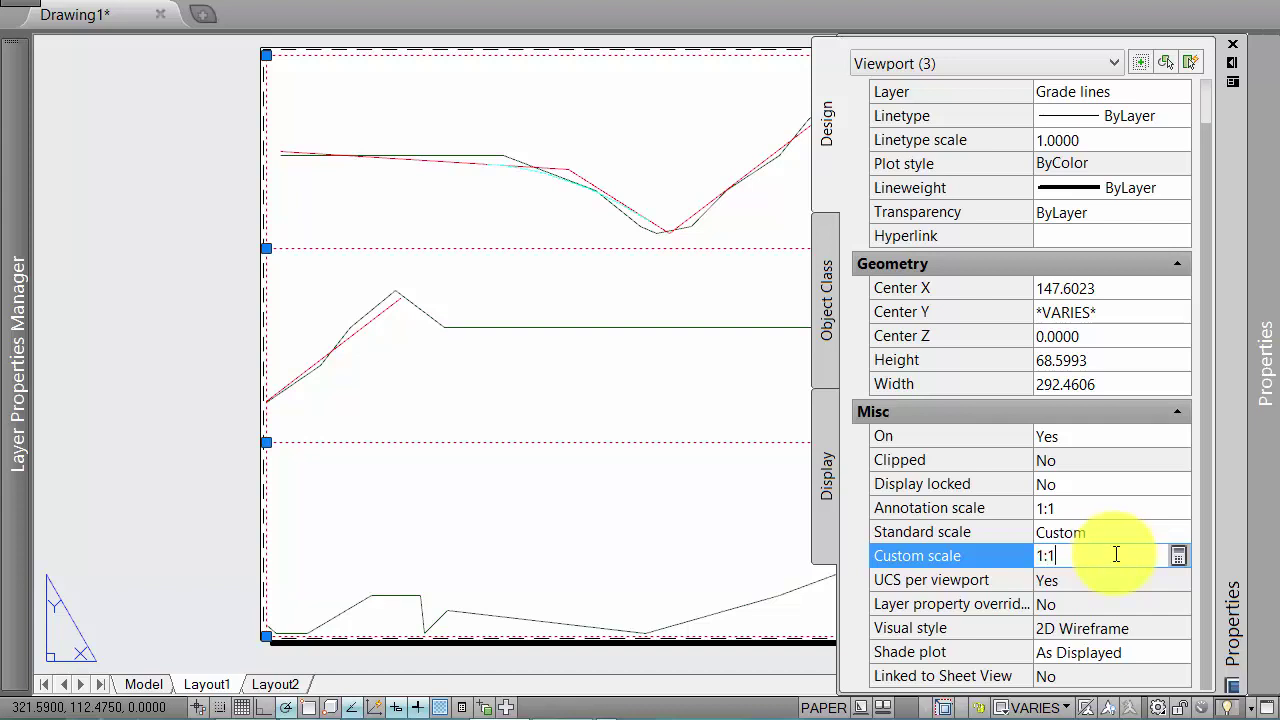
key("Return")
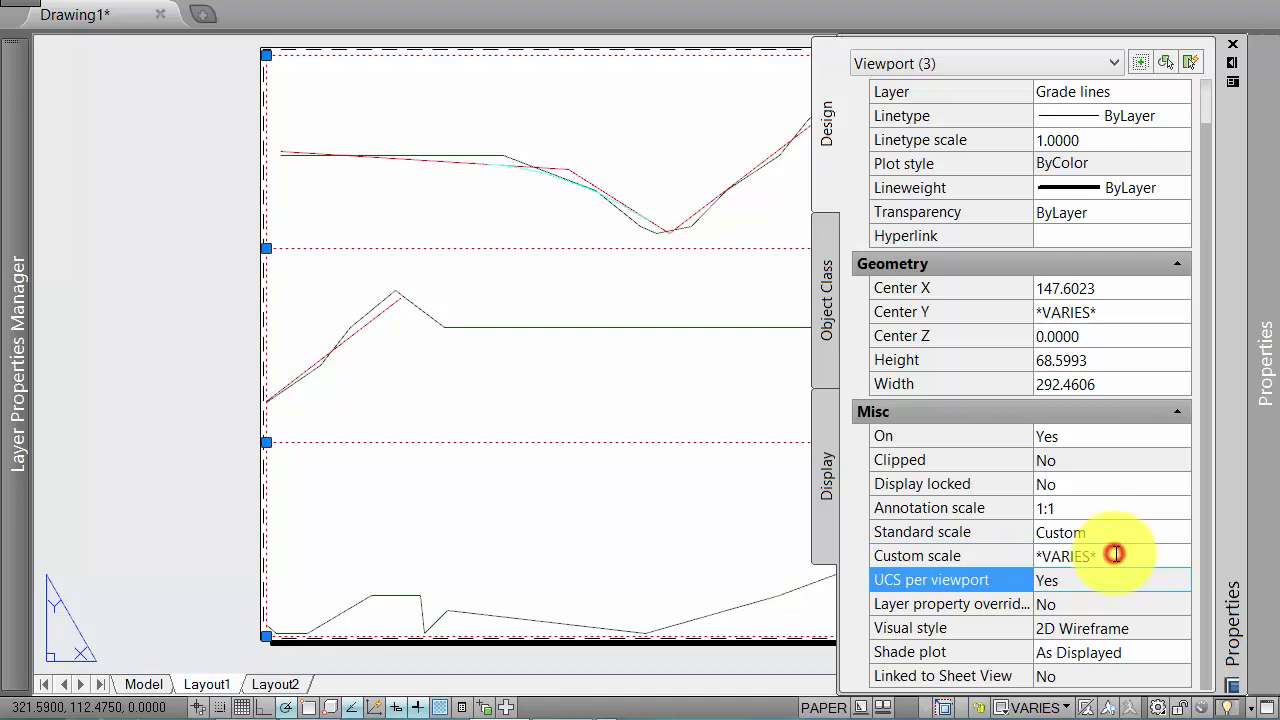
left_click(1115, 554)
type("1")
left_click(1086, 533)
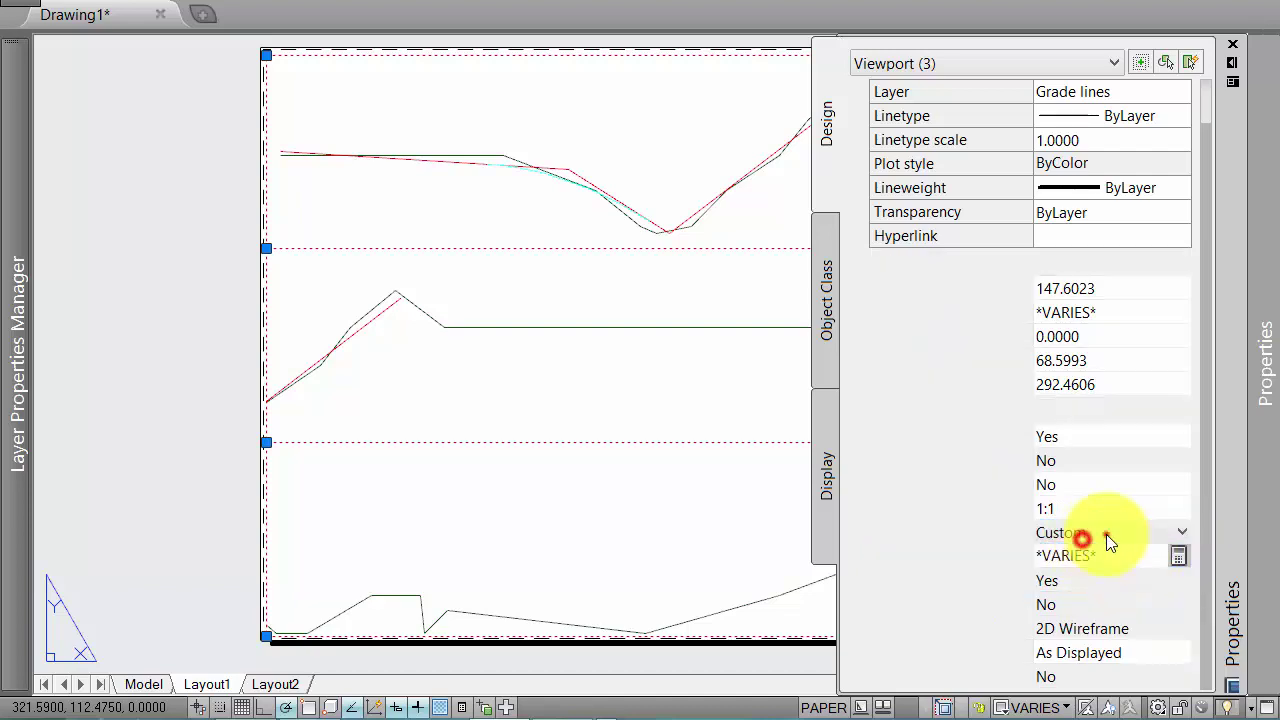
left_click_drag(1172, 262, 1075, 22)
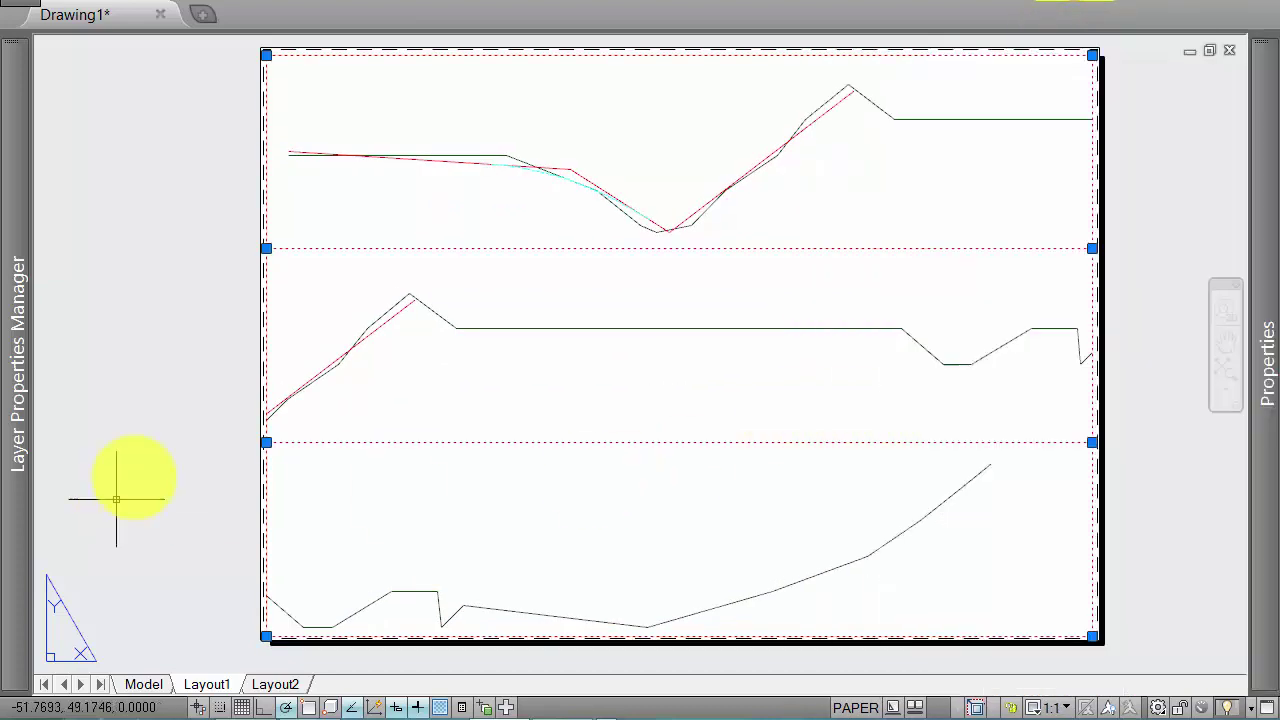
Step: Pan the surface profile left in the top viewport and the grade profile left in the middle one
key("Escape")
double_click(540, 172)
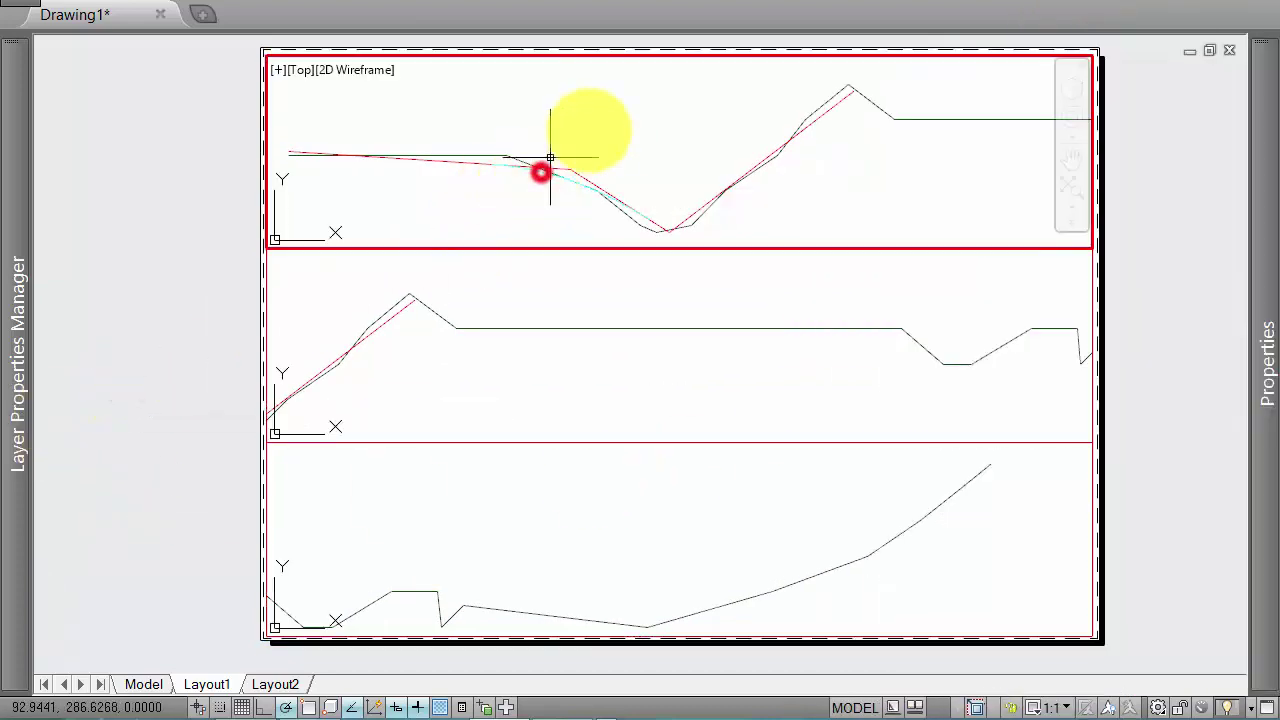
middle_click_drag(599, 124, 580, 124)
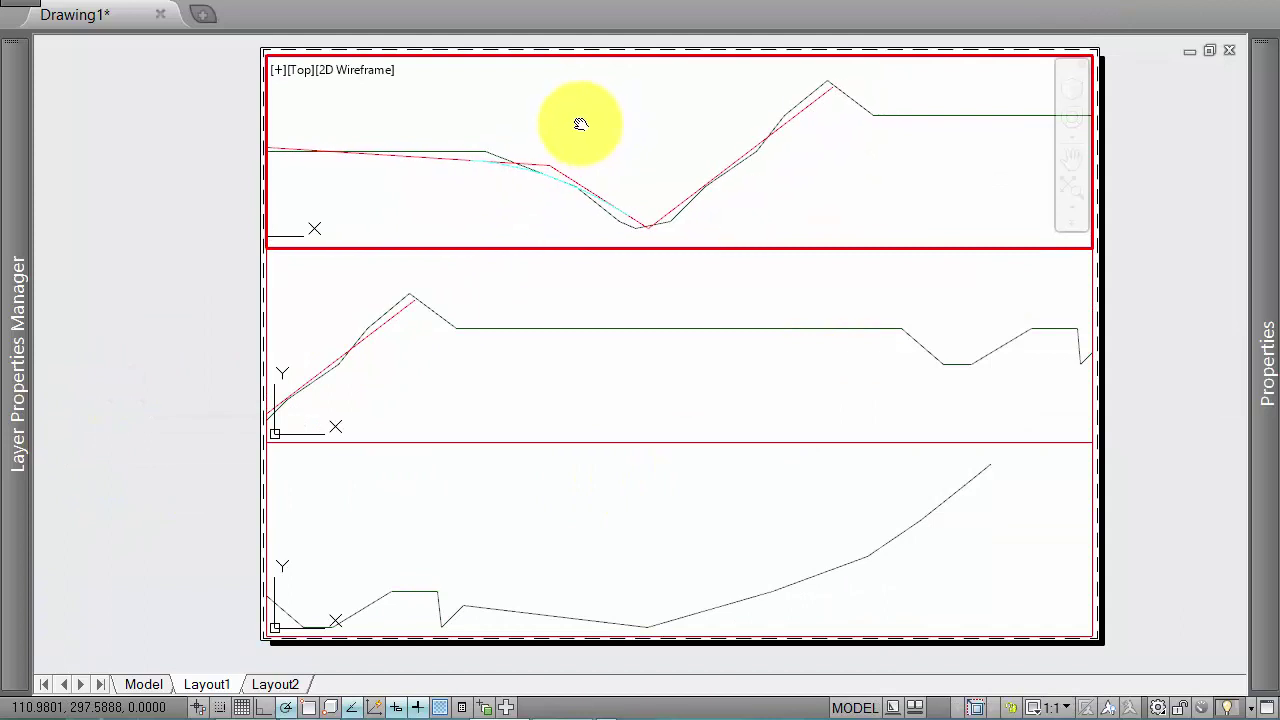
double_click(171, 229)
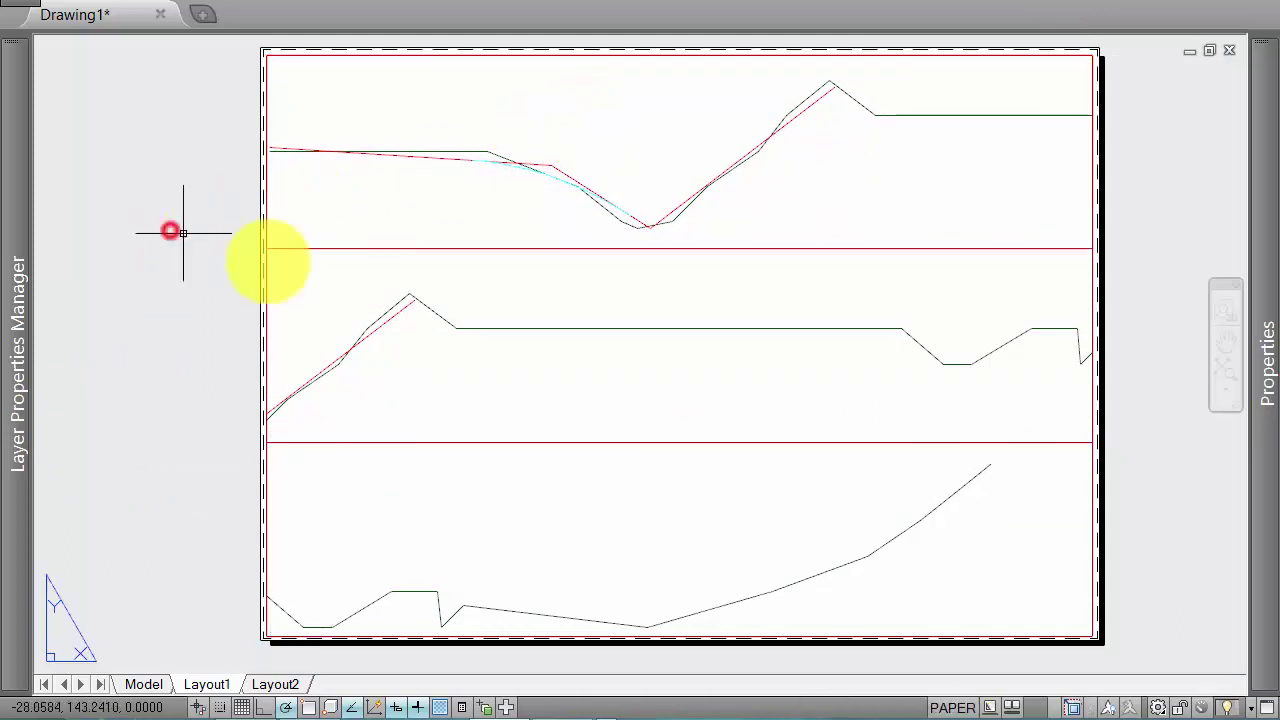
double_click(448, 340)
middle_click_drag(610, 376, 430, 374)
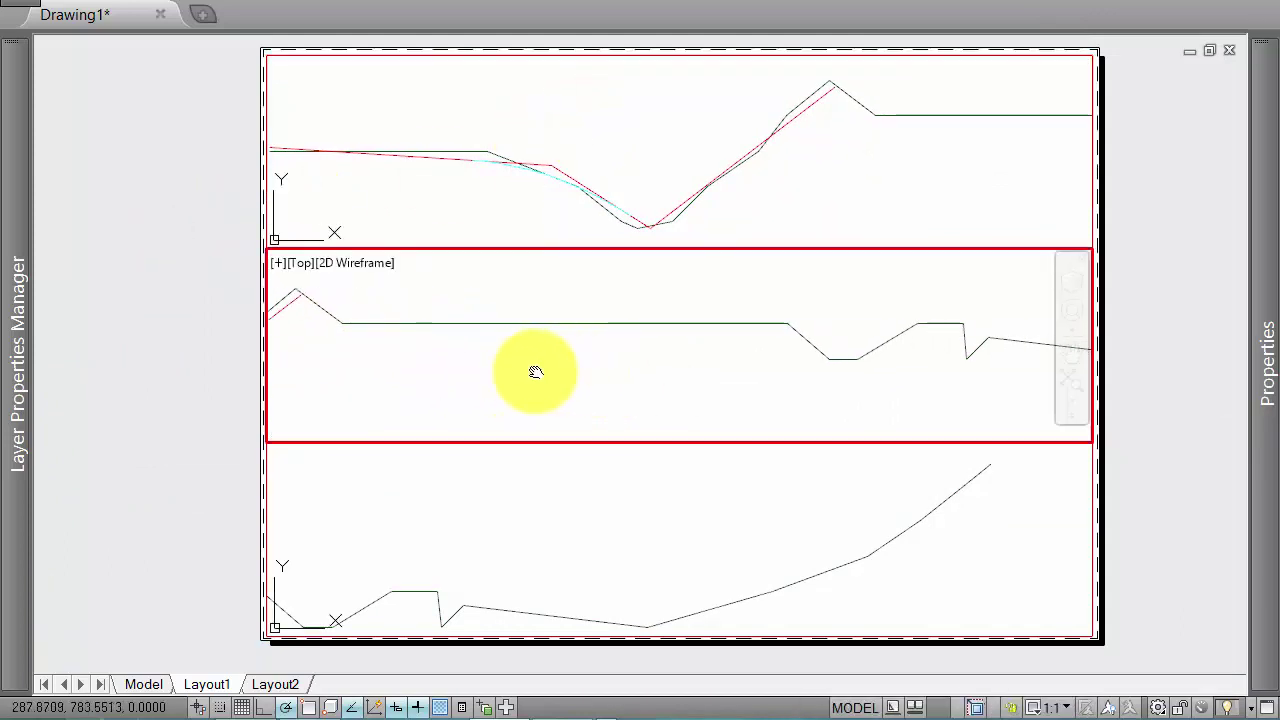
double_click(177, 457)
Step: Nudge the vertical curve right, reframe the grade profile again, and return to paper space
double_click(527, 552)
mouse_move(610, 554)
middle_mouse_down()
mouse_move(658, 551)
mouse_move(668, 536)
middle_mouse_up()
double_click(152, 459)
double_click(451, 369)
mouse_move(614, 334)
middle_mouse_down()
mouse_move(567, 335)
mouse_move(815, 342)
middle_mouse_up()
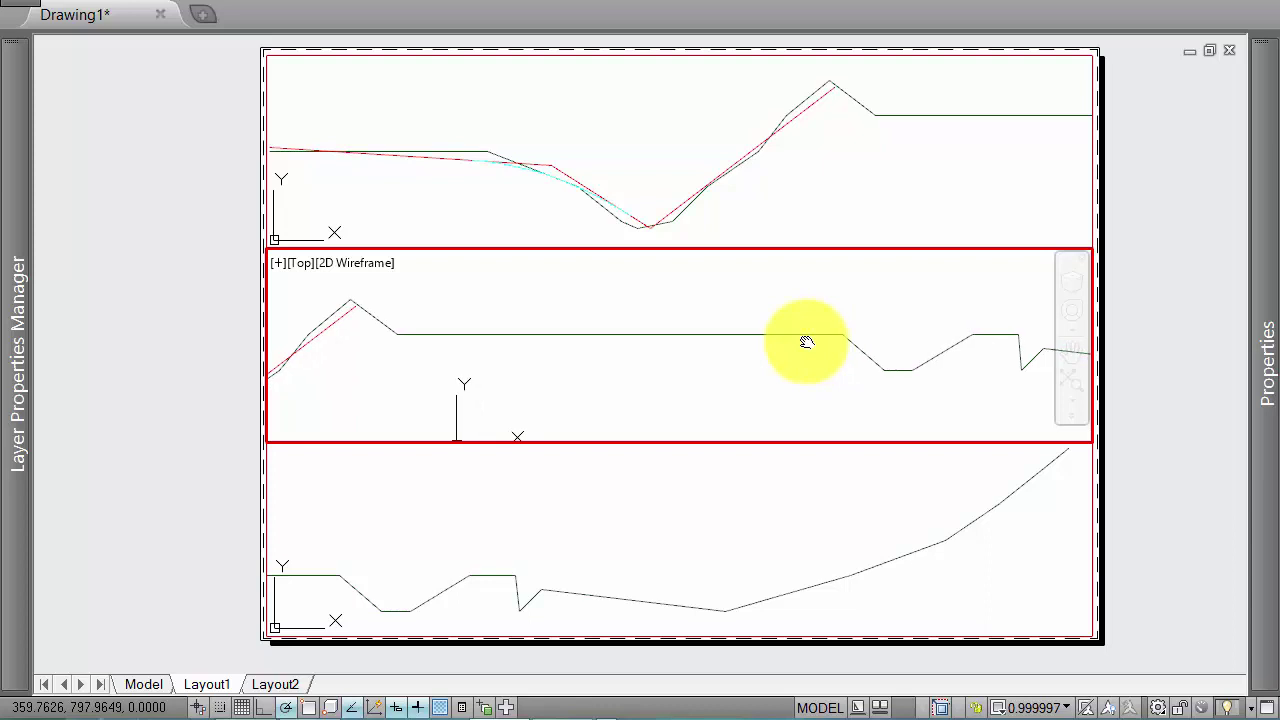
double_click(133, 360)
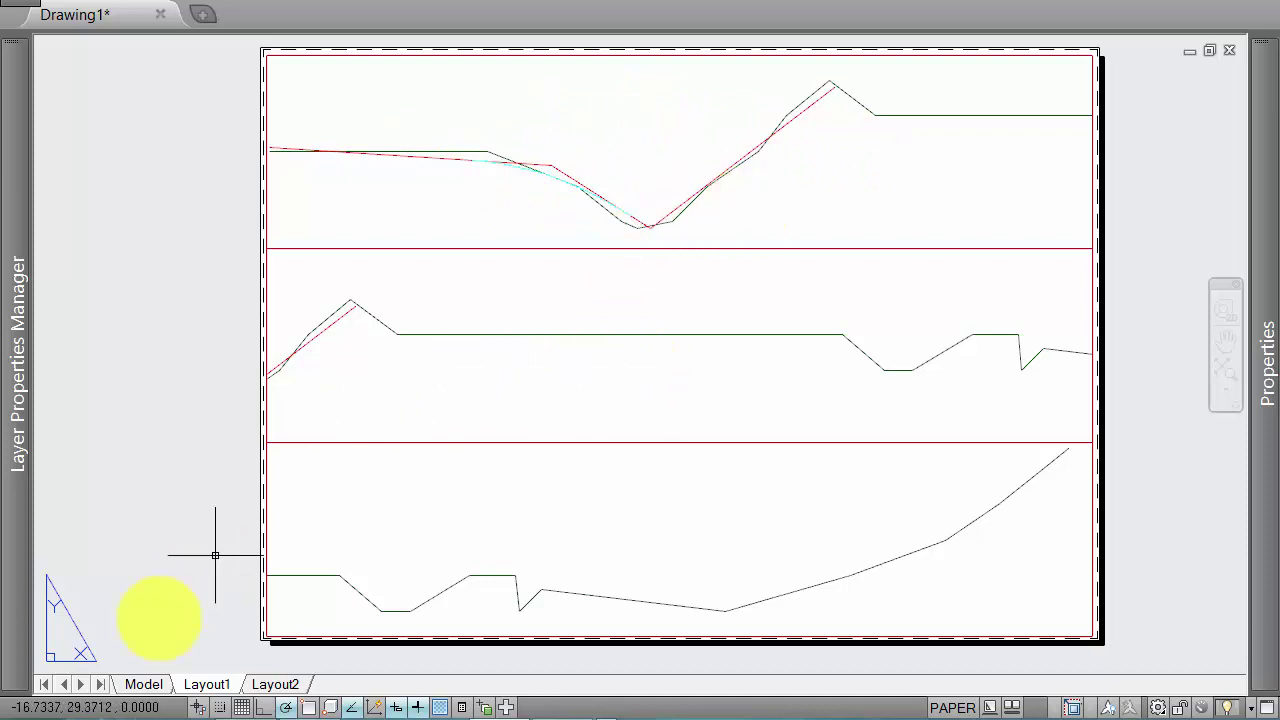
Step: In model space, draw a horizontal datum ray at level 250 beneath the profiles
left_click(138, 690)
scroll(780, 374, "down", 2)
scroll(877, 409, "down", 1)
type("pl")
key("Return")
scroll(694, 414, "down", 3)
scroll(586, 429, "up", 2)
scroll(777, 440, "up", 4)
scroll(650, 441, "down", 2)
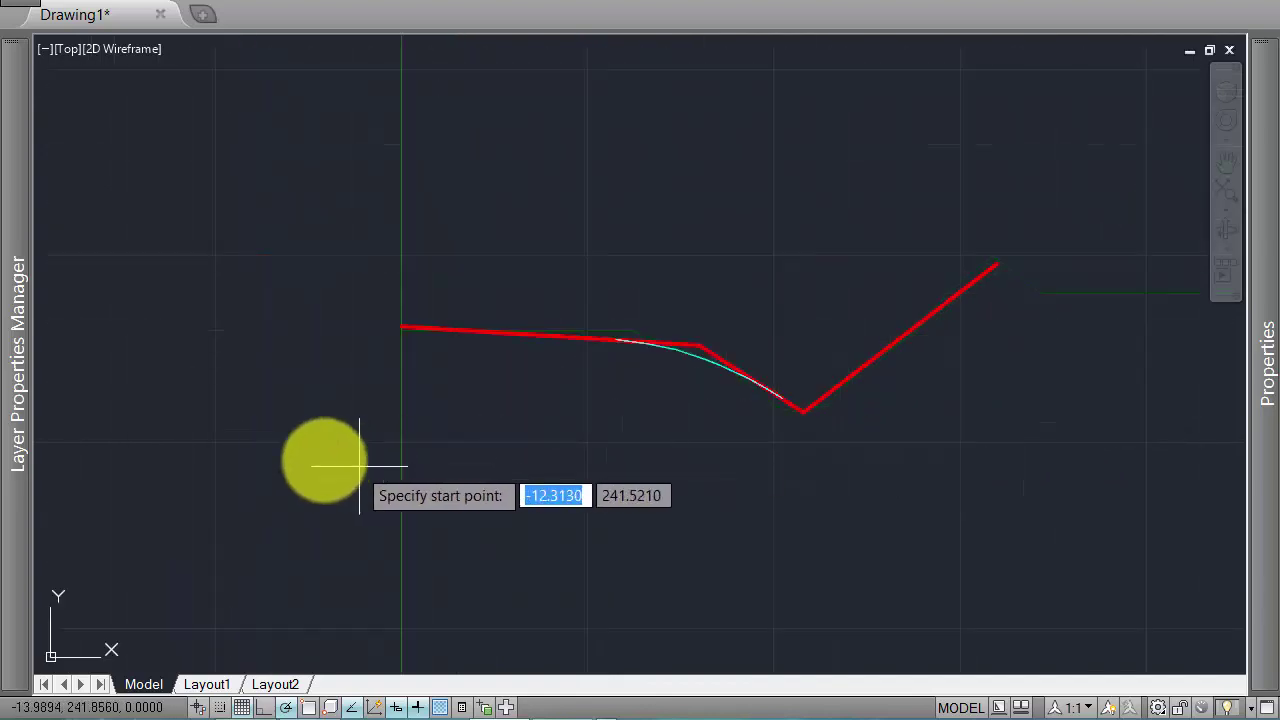
scroll(403, 461, "down", 4)
scroll(450, 470, "down", 2)
scroll(457, 400, "up", 2)
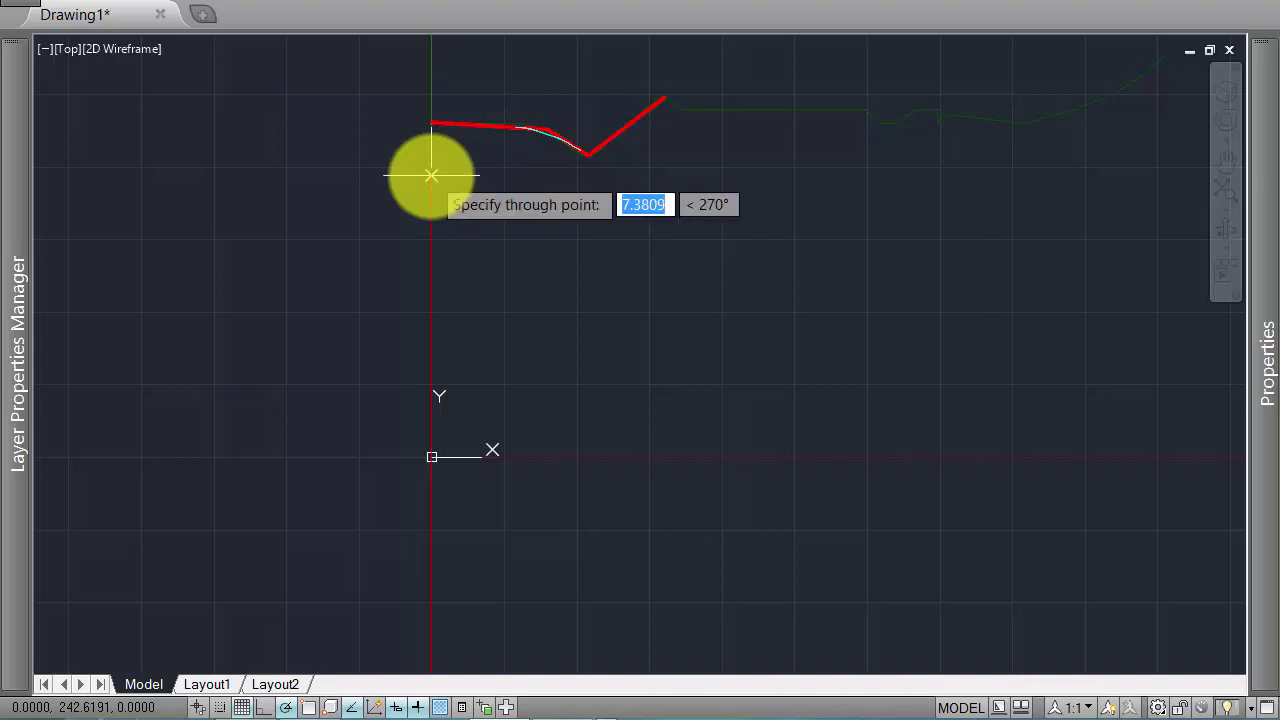
left_click(737, 165)
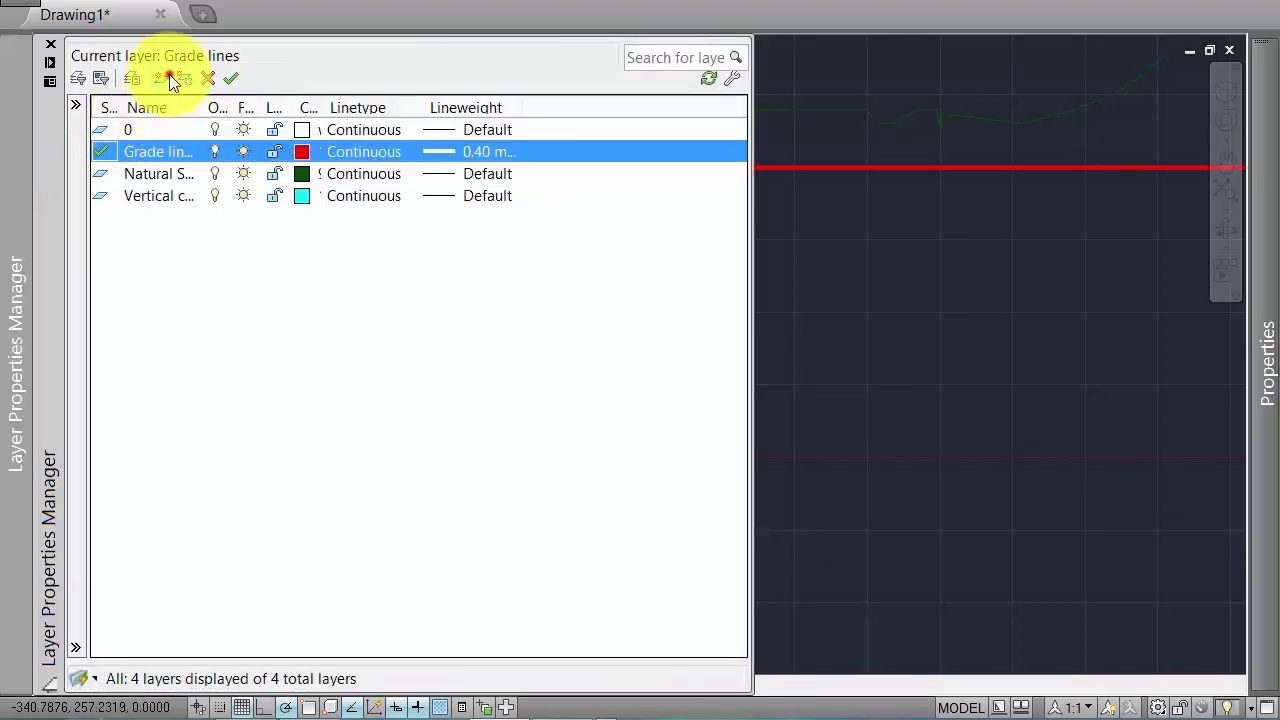
Step: Create a Grid layer and move the horizontal ray onto it
left_click(169, 76)
type("Grid")
left_click(1045, 170)
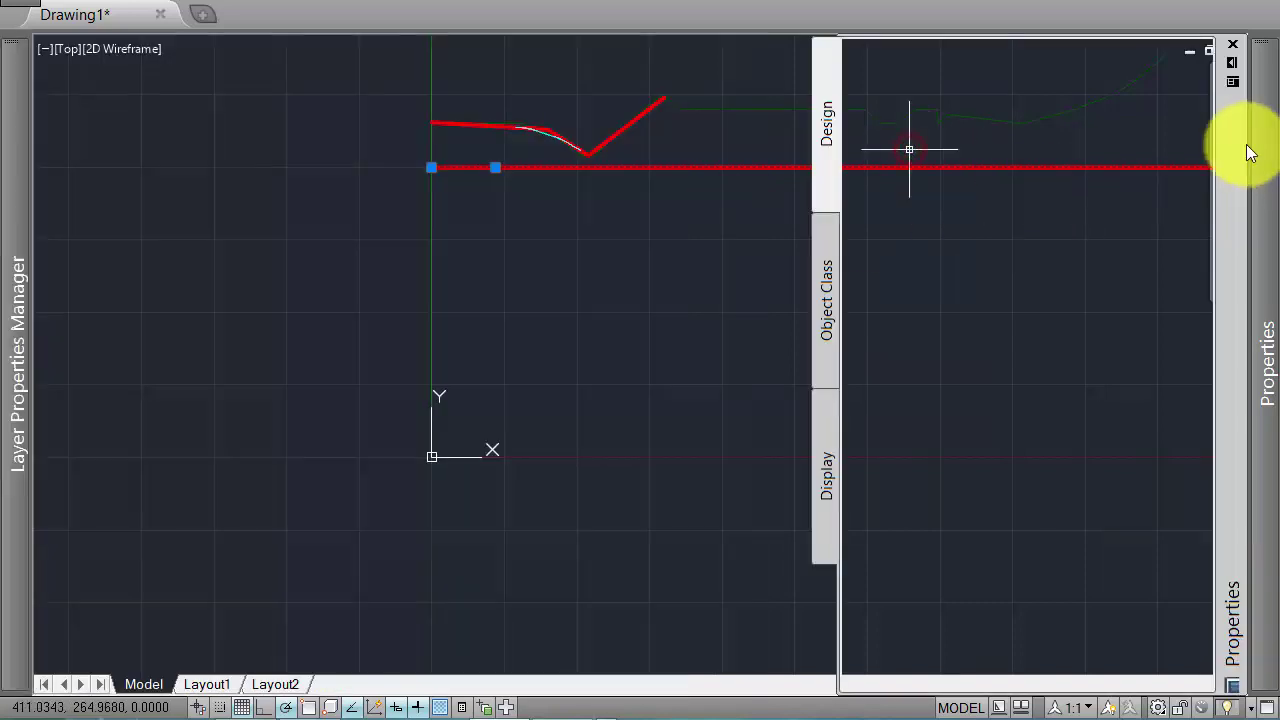
left_click(1125, 139)
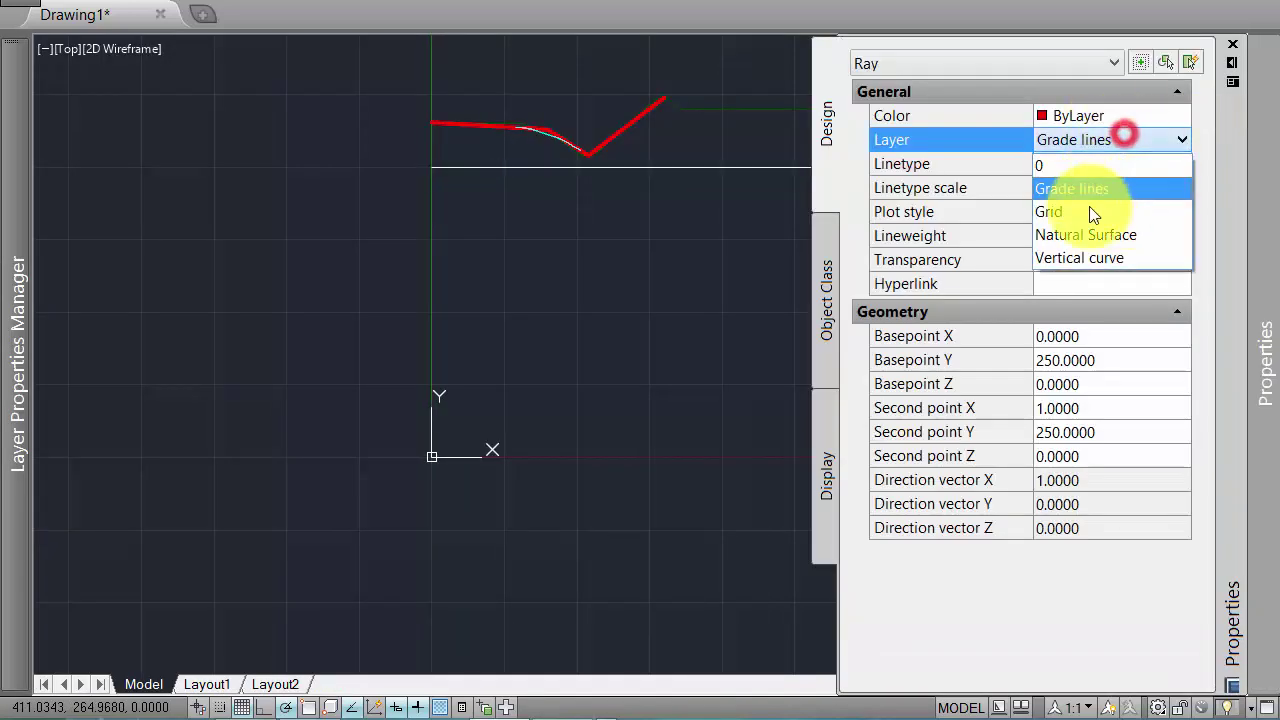
left_click(1083, 212)
mouse_move(18, 364)
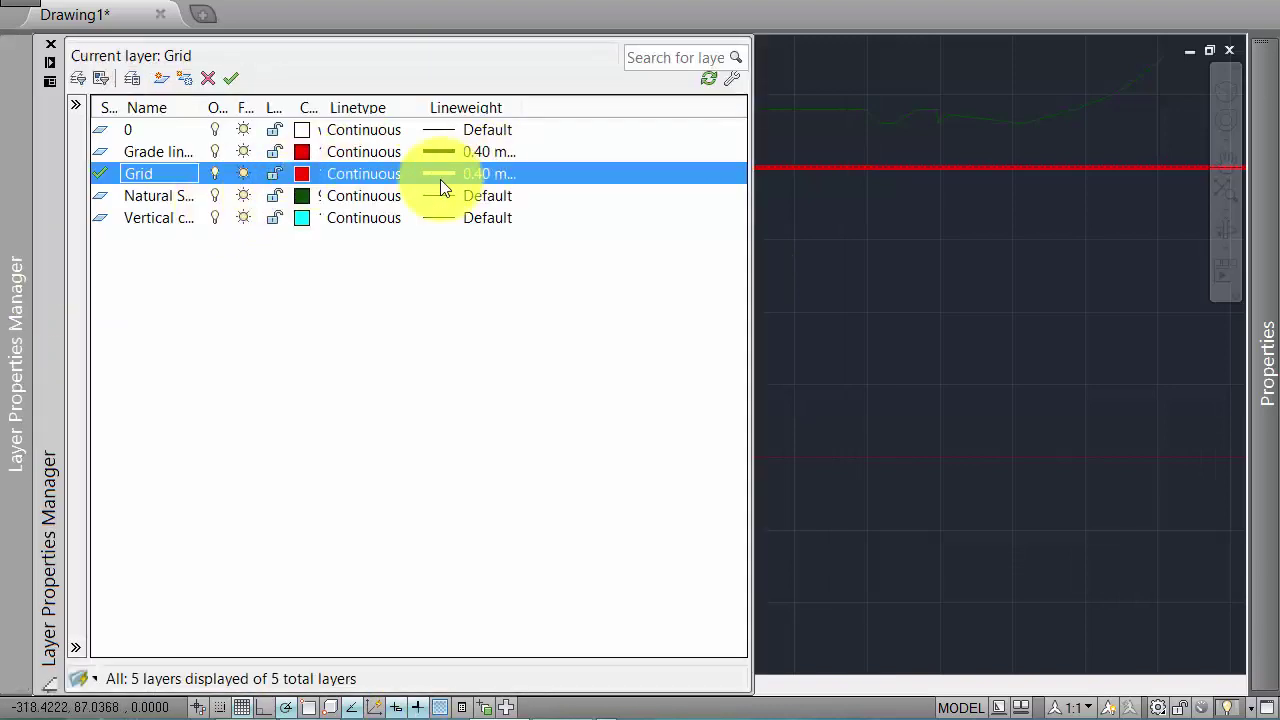
Step: Give the Grid layer Default lineweight and grey colour 252
left_click(440, 175)
scroll(851, 341, "up", 1)
left_click(852, 346)
left_click(848, 667)
left_click(302, 174)
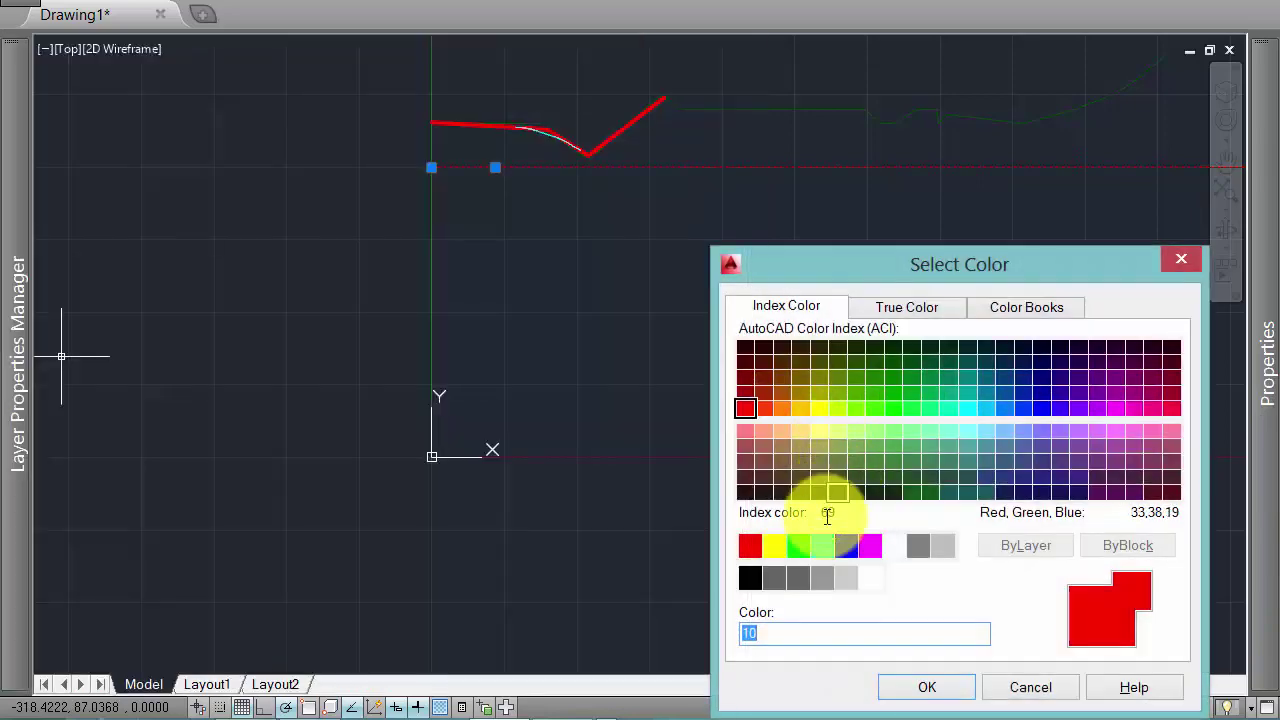
left_click(798, 578)
left_click(925, 687)
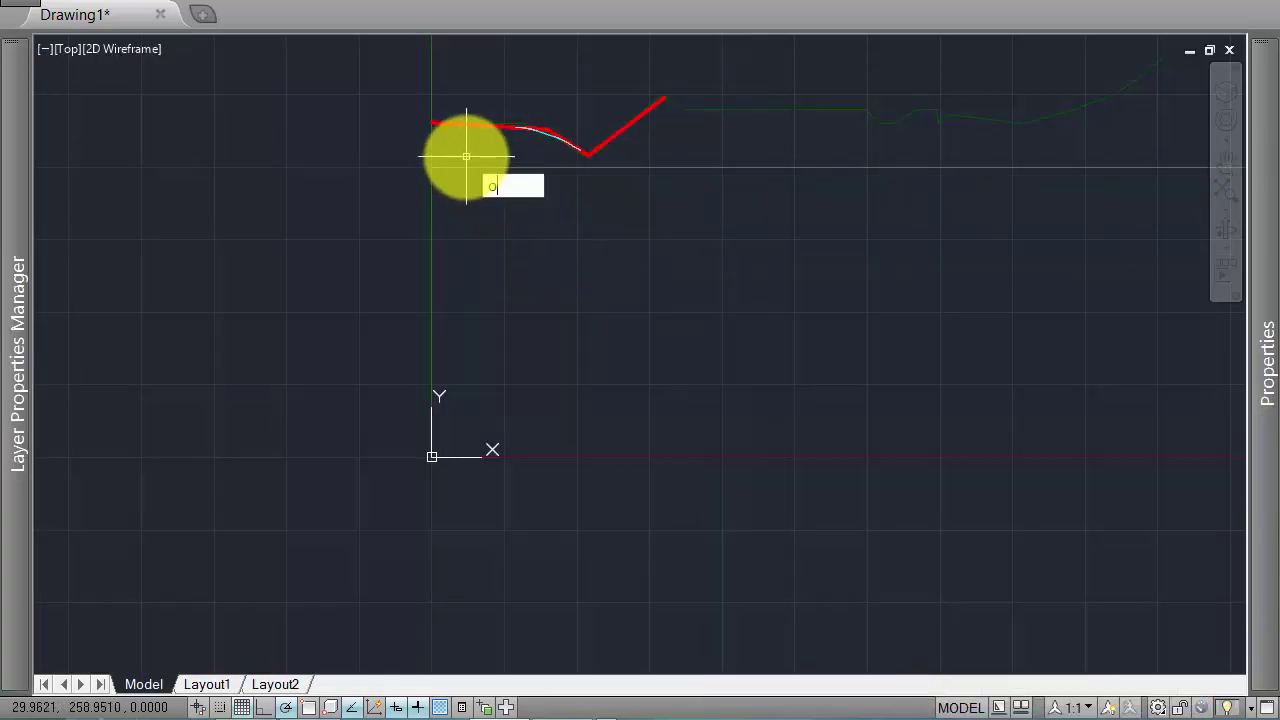
Step: Offset the datum ray repeatedly at 12.5 units to create the first grid lines
scroll(457, 129, "up", 2)
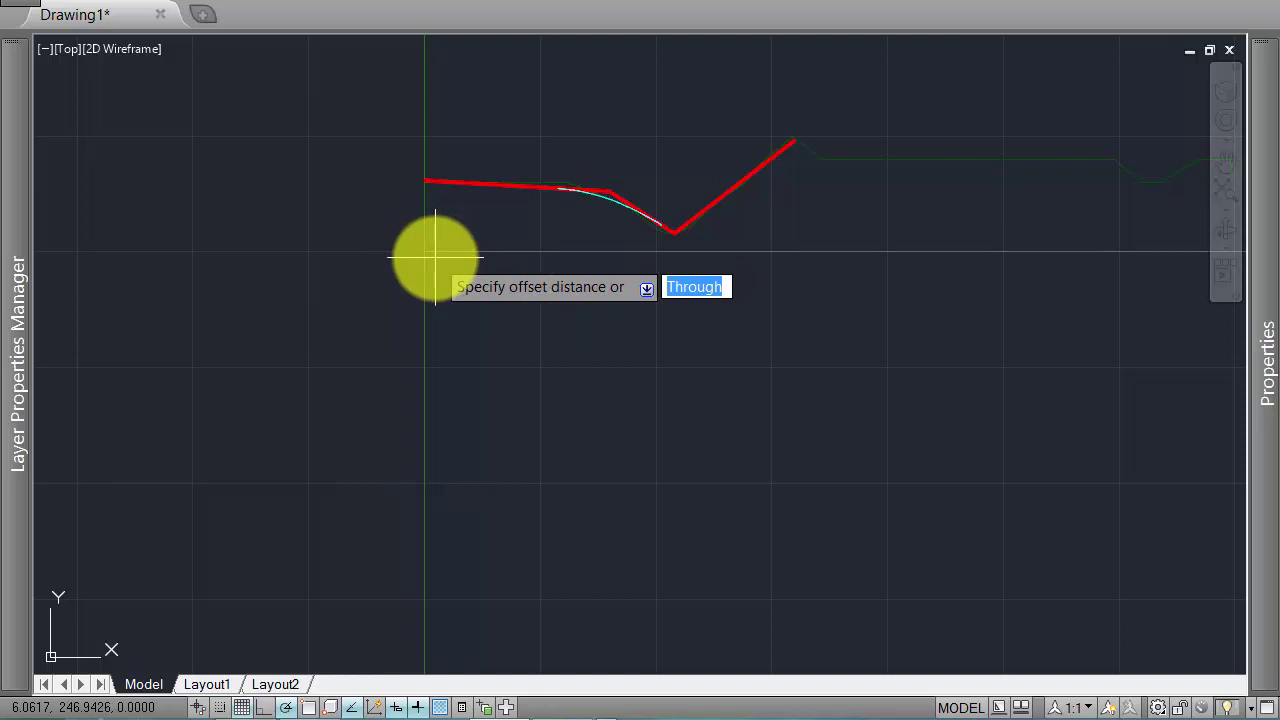
key("Return")
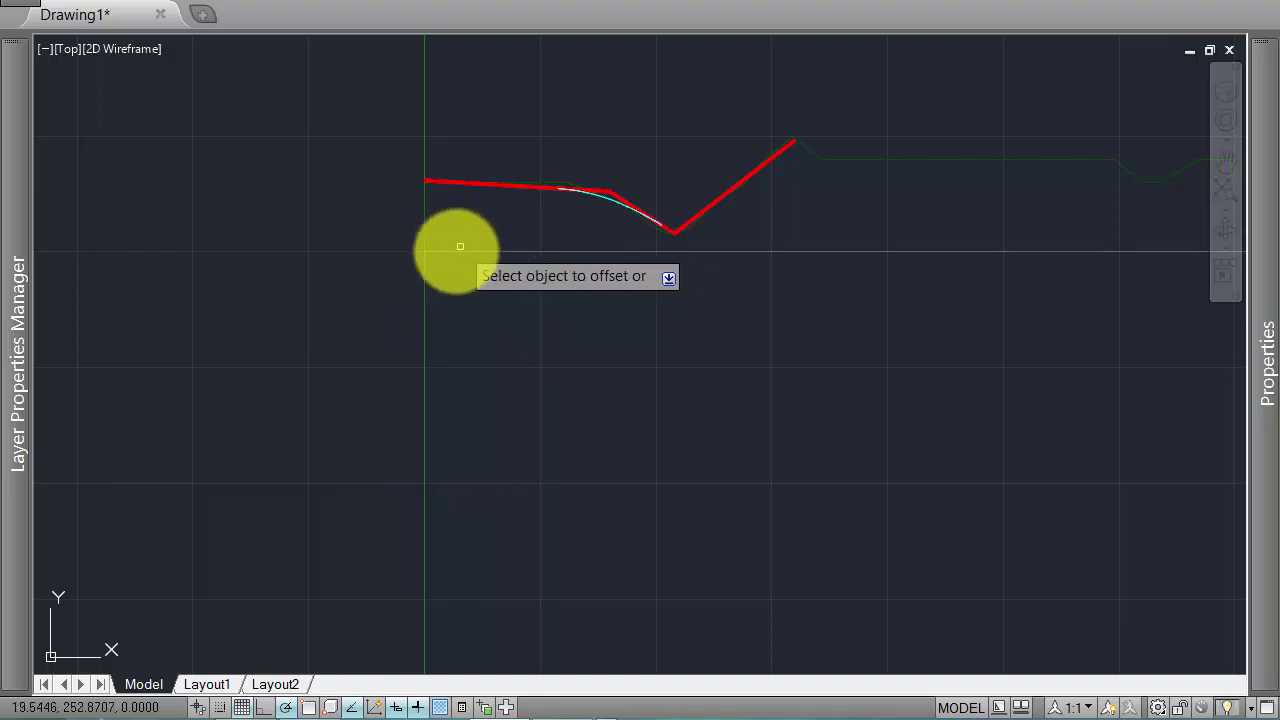
left_click(459, 184)
left_click(459, 215)
left_click(467, 228)
left_click(457, 203)
left_click(457, 131)
scroll(485, 170, "up", 2)
left_click(740, 197)
left_click(723, 123)
Step: Add more 12.5-unit grid lines above and one at the bottom, then show Layout1
left_click(664, 156)
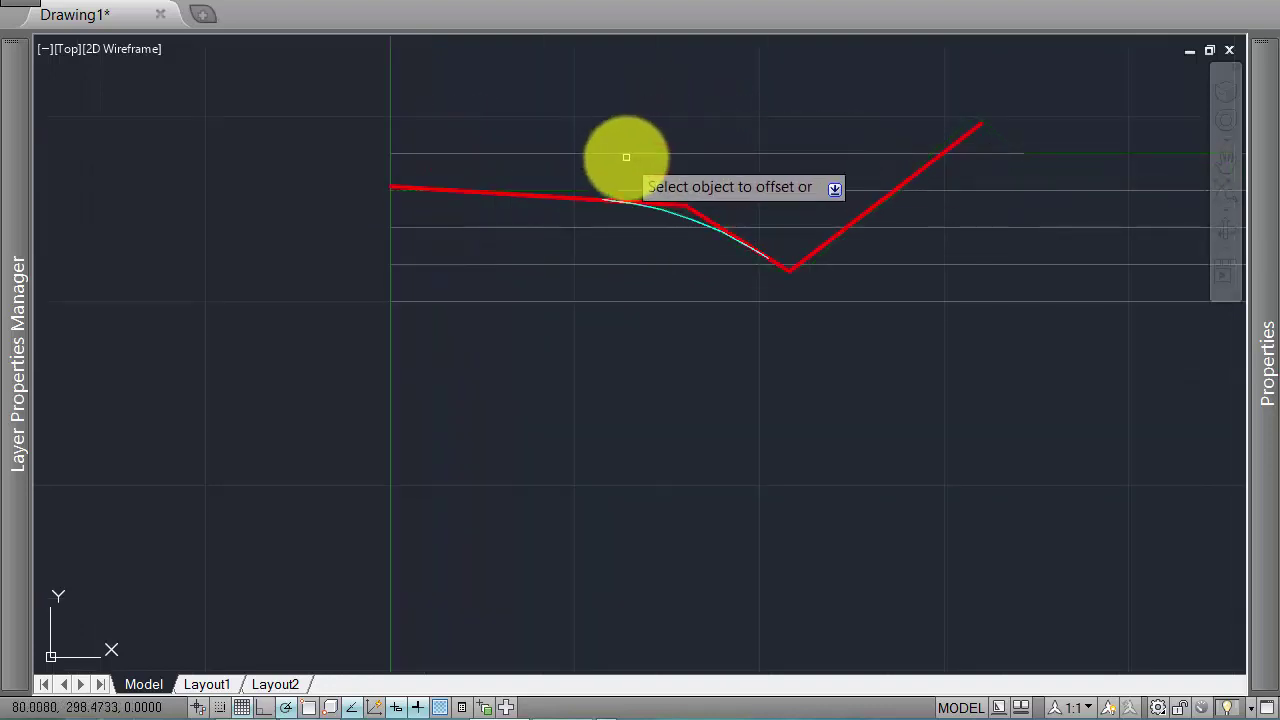
left_click(621, 155)
left_click(620, 96)
left_click(601, 118)
left_click(594, 64)
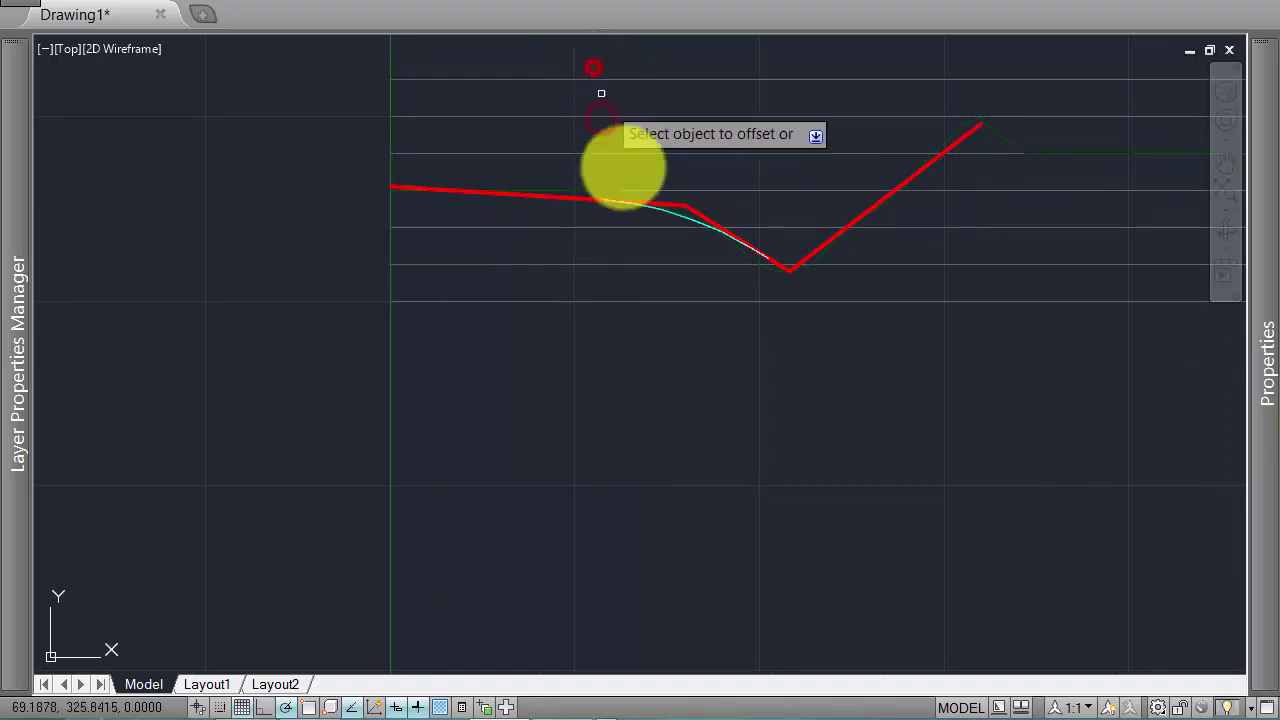
left_click(610, 298)
left_click(604, 347)
key("Escape")
left_click(207, 684)
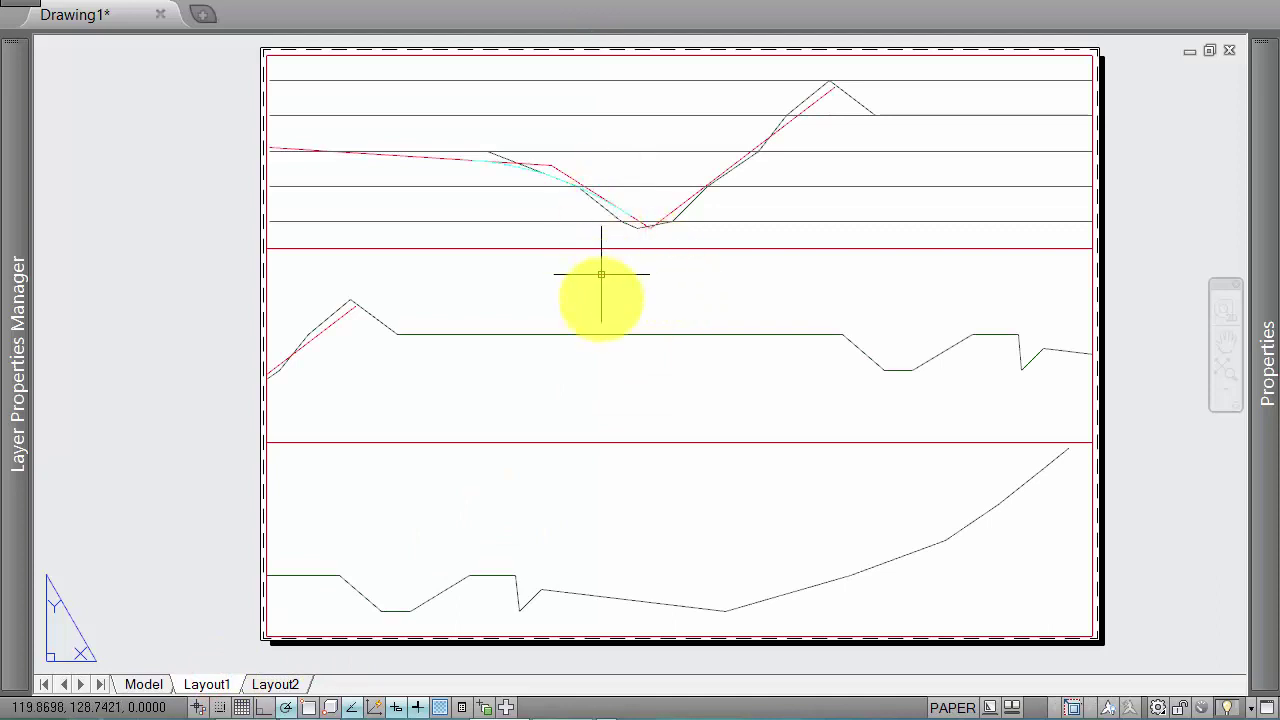
Step: Check the grid in model space, then pan the middle viewport to frame the grade profile over it
left_click(153, 692)
scroll(500, 294, "down", 2)
scroll(508, 331, "down", 3)
scroll(551, 366, "up", 2)
left_click(205, 684)
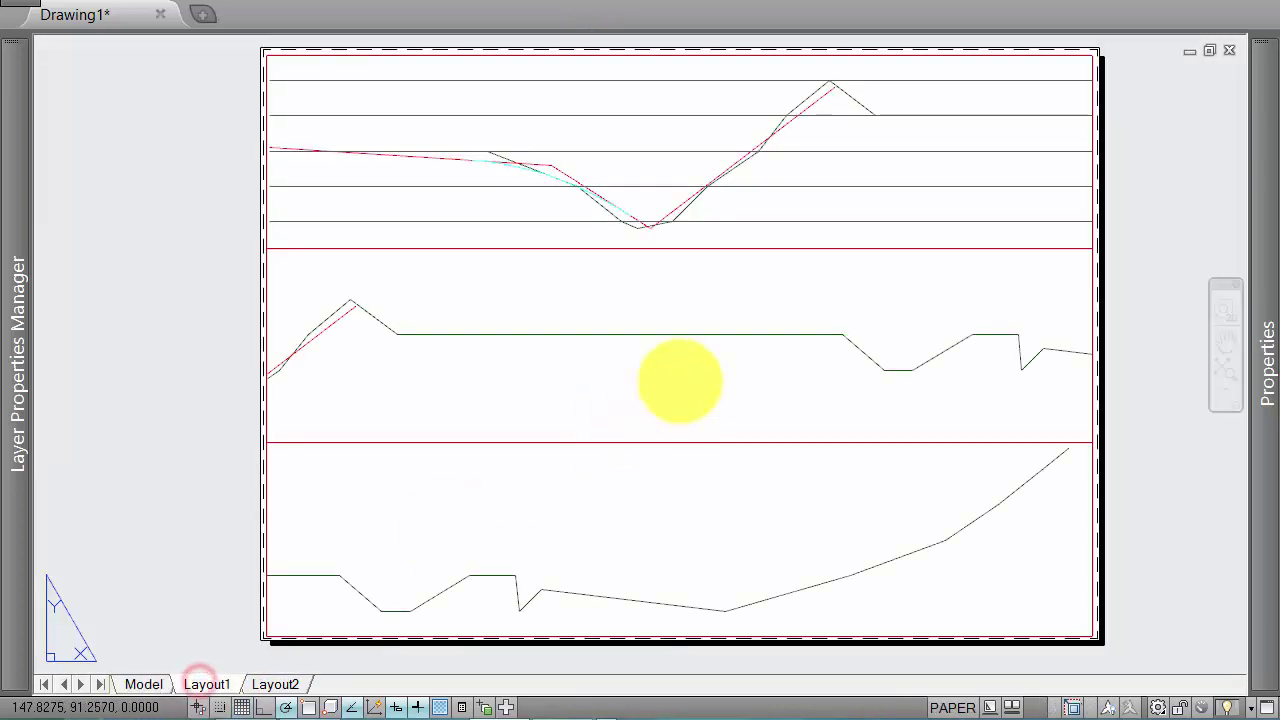
double_click(679, 379)
mouse_move(679, 379)
middle_mouse_down()
mouse_move(653, 170)
mouse_move(663, 309)
mouse_move(651, 349)
mouse_move(609, 229)
mouse_move(603, 265)
middle_mouse_up()
mouse_move(603, 380)
middle_mouse_down()
mouse_move(603, 283)
mouse_move(641, 421)
mouse_move(626, 340)
middle_mouse_up()
Step: Pan the bottom viewport so the vertical curve spans the grid lines, then return to paper space
left_click(645, 528)
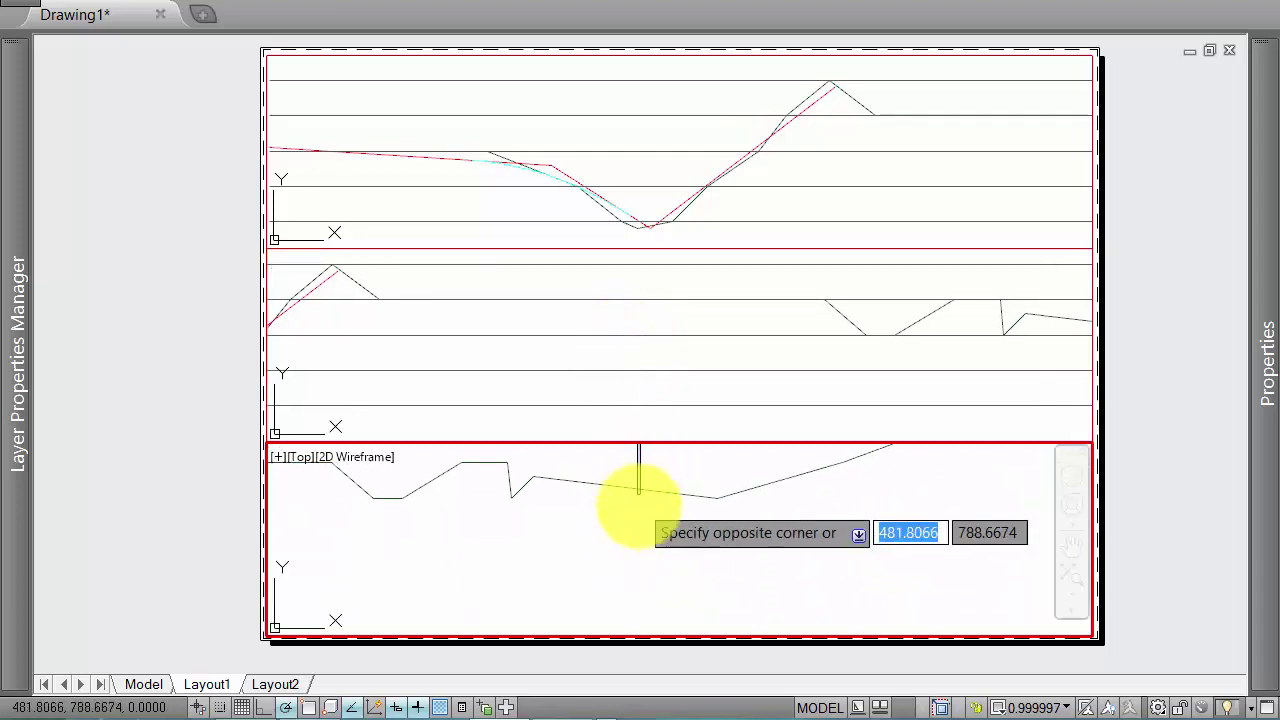
left_click(634, 486)
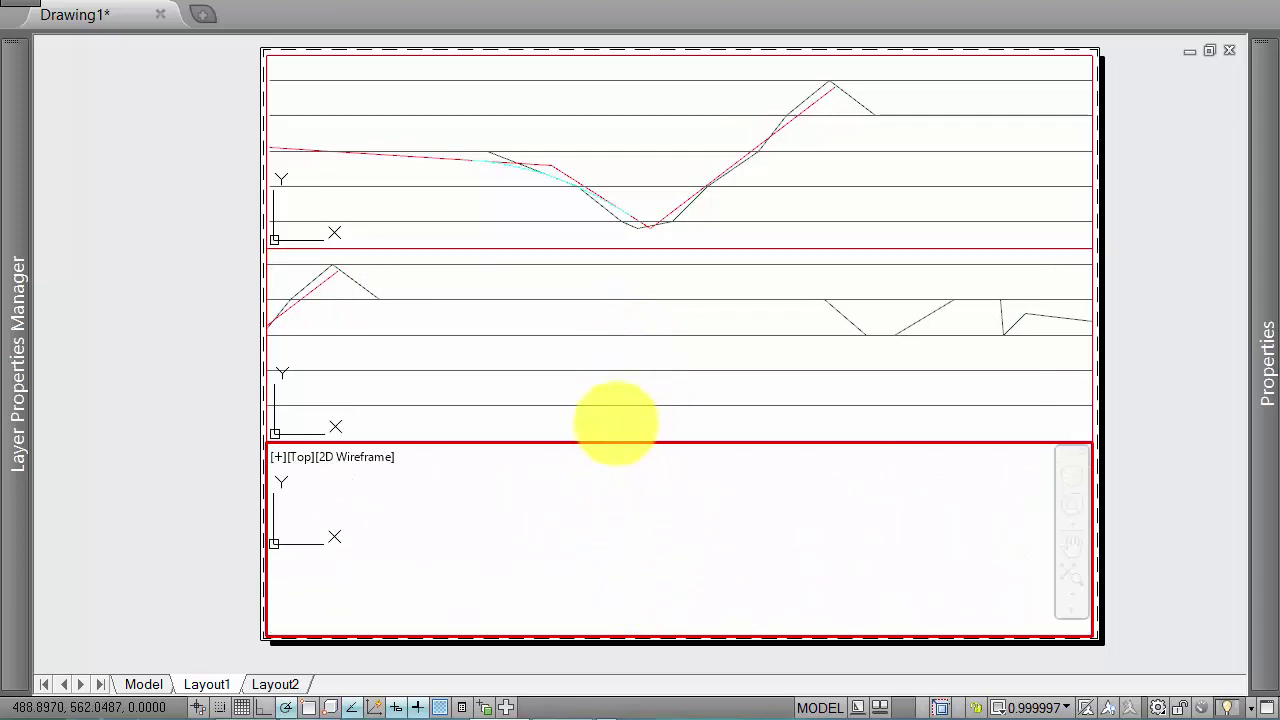
mouse_move(614, 529)
middle_mouse_down()
mouse_move(610, 463)
mouse_move(634, 486)
mouse_move(666, 437)
mouse_move(693, 500)
mouse_move(717, 509)
middle_mouse_up()
double_click(1203, 459)
scroll(523, 191, "up", 3)
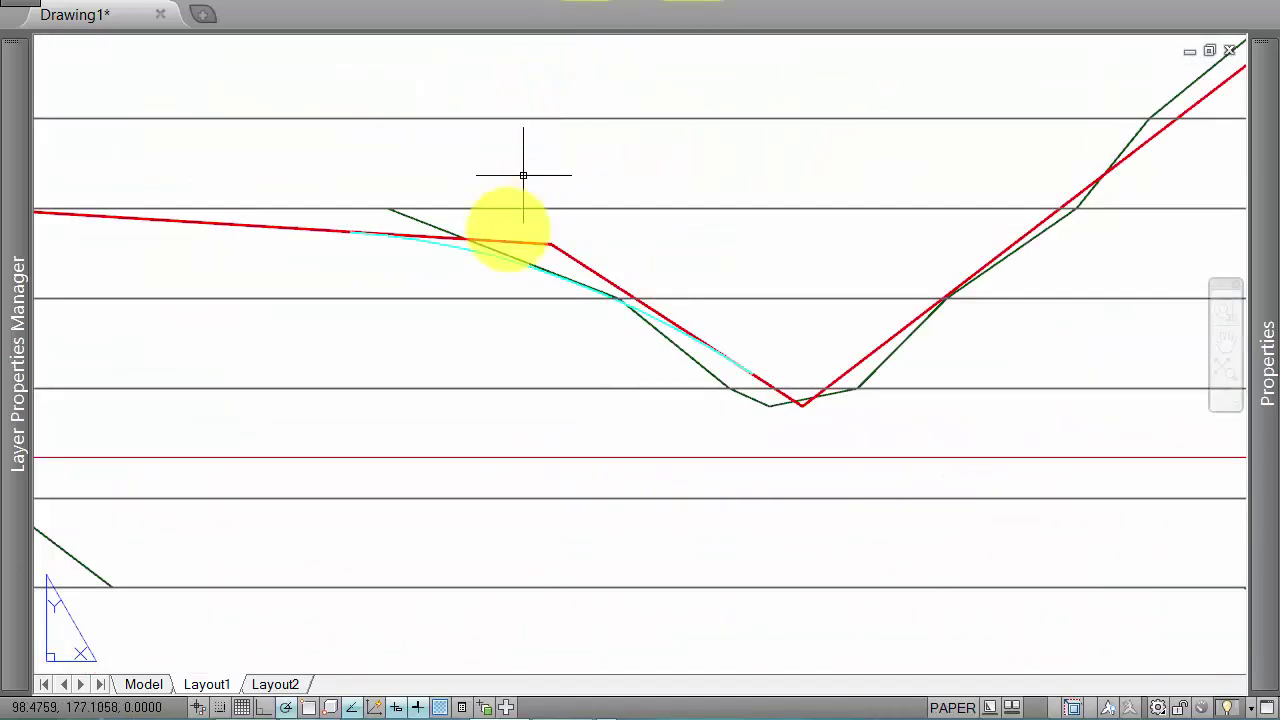
scroll(449, 263, "down", 1)
scroll(600, 275, "down", 2)
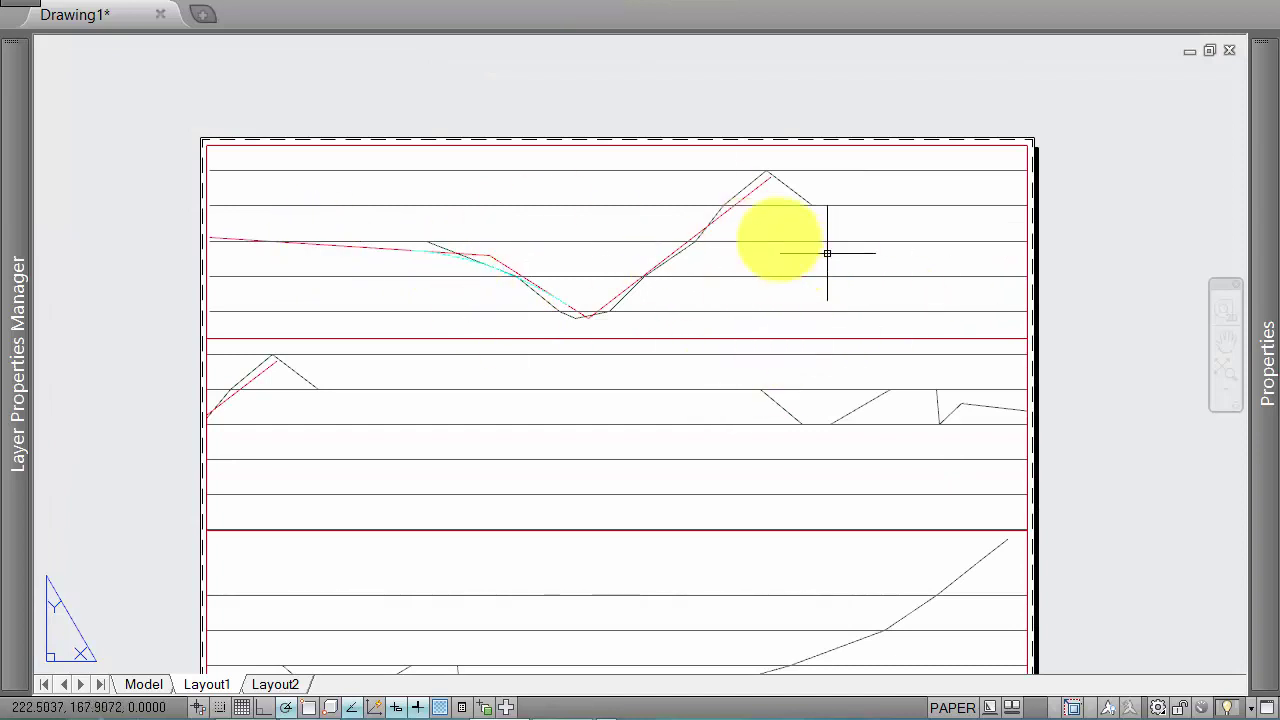
scroll(823, 206, "up", 3)
scroll(823, 206, "down", 2)
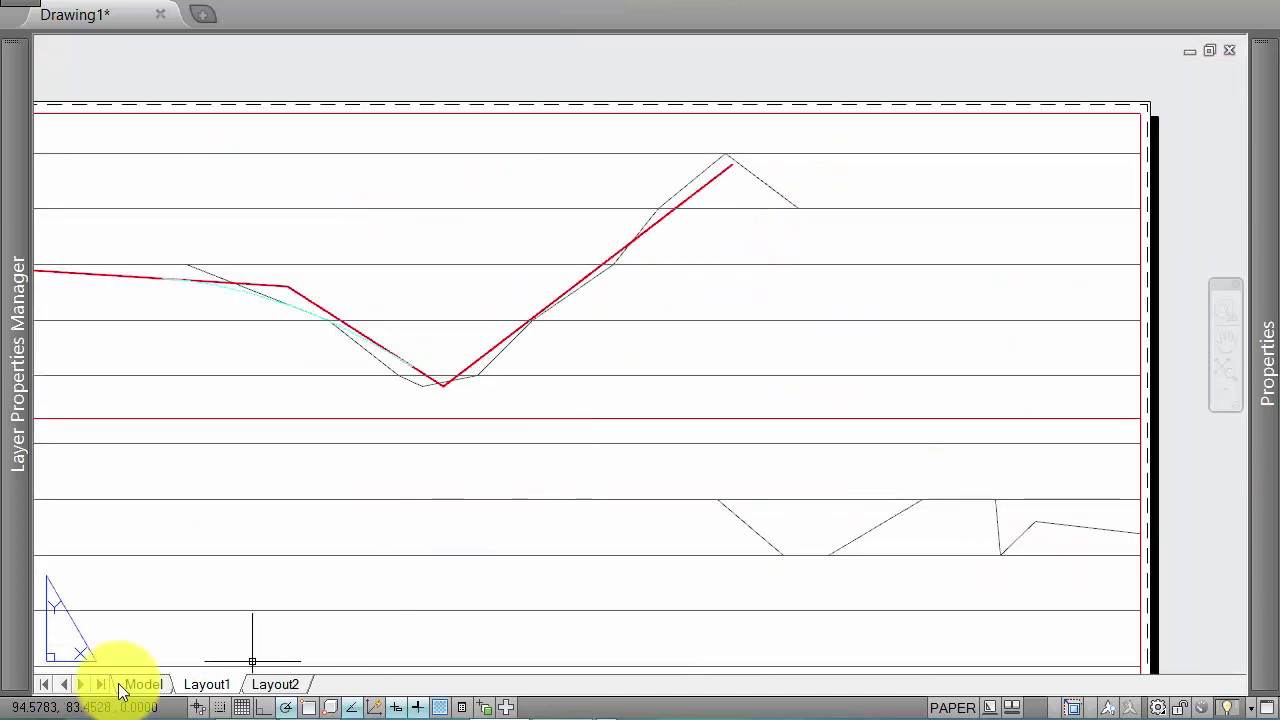
Step: Return to model space and select the upper grid lines
left_click(121, 688)
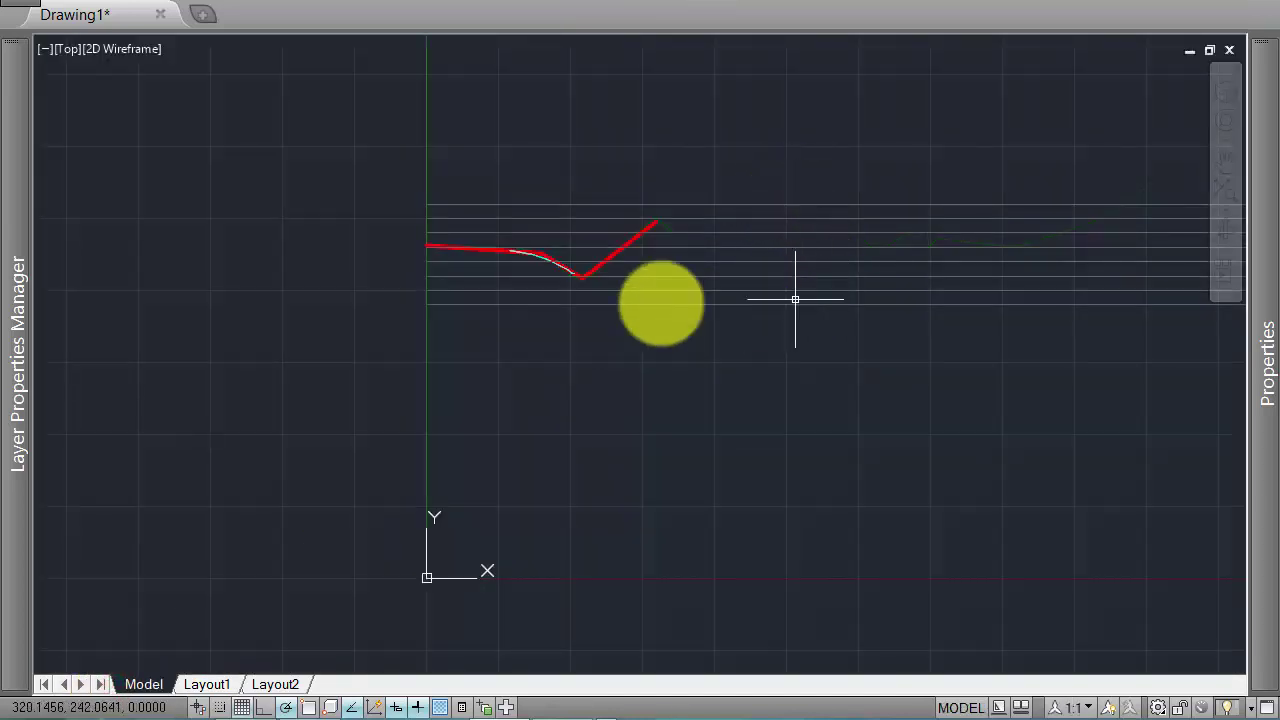
left_click(464, 178)
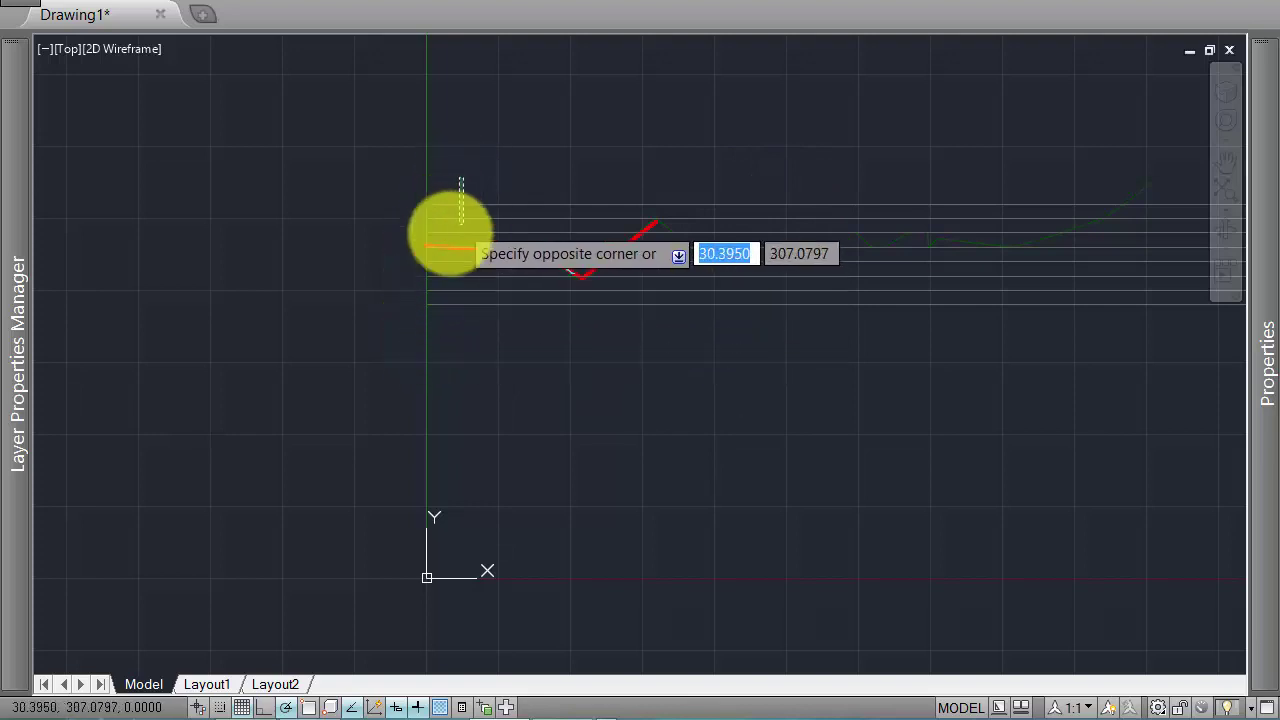
scroll(453, 239, "up", 2)
left_click(450, 240)
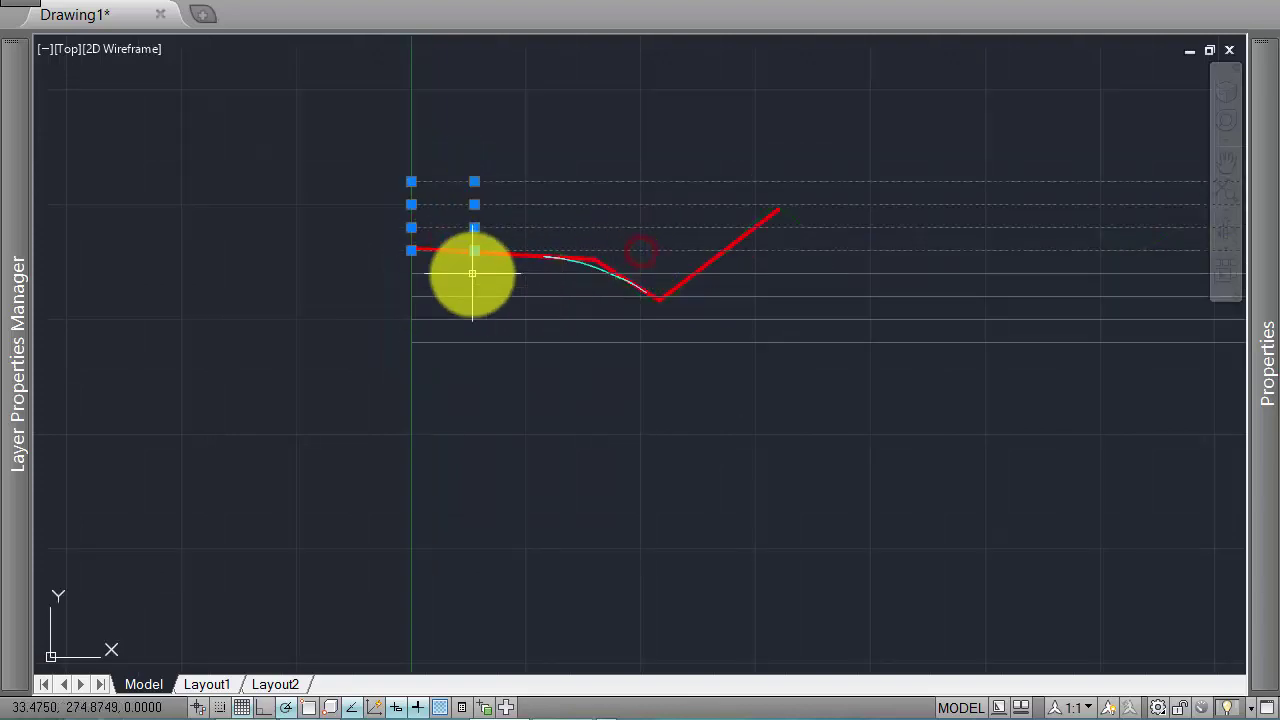
Step: Add the lower grid lines to the selection and send all grid lines to the back
left_click(451, 386)
left_click(436, 285)
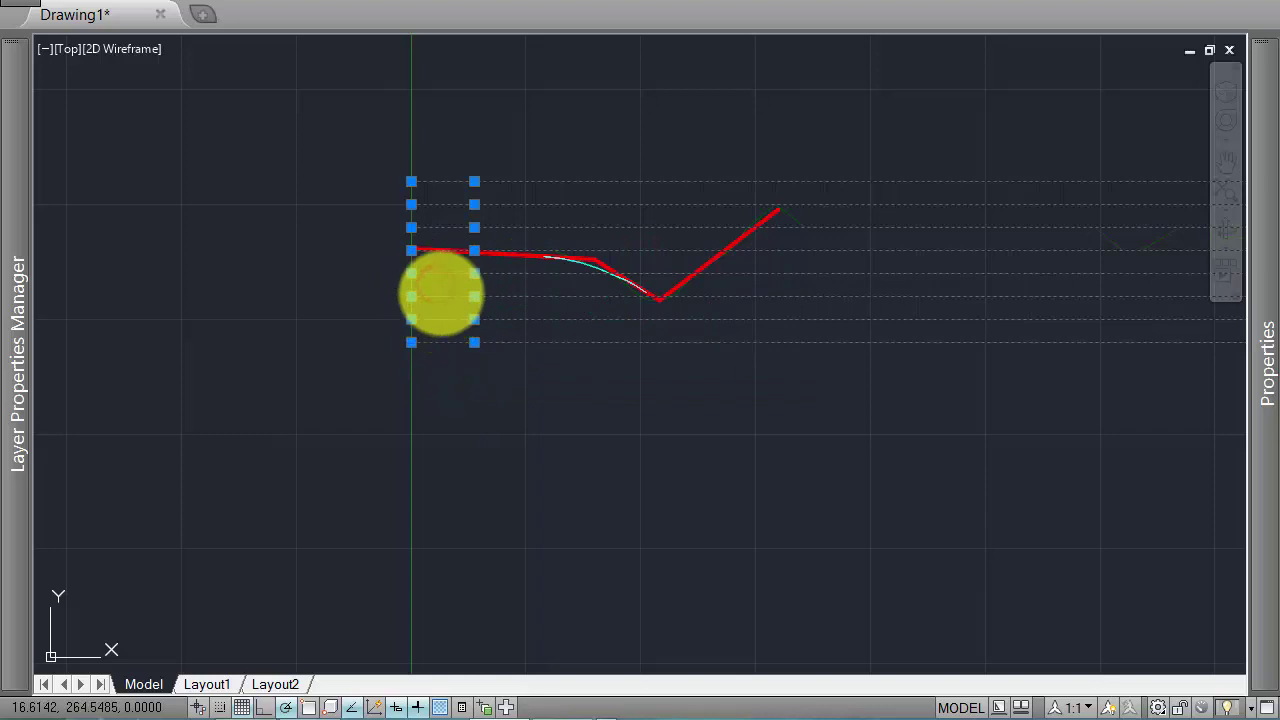
right_click(441, 293)
left_click(587, 483)
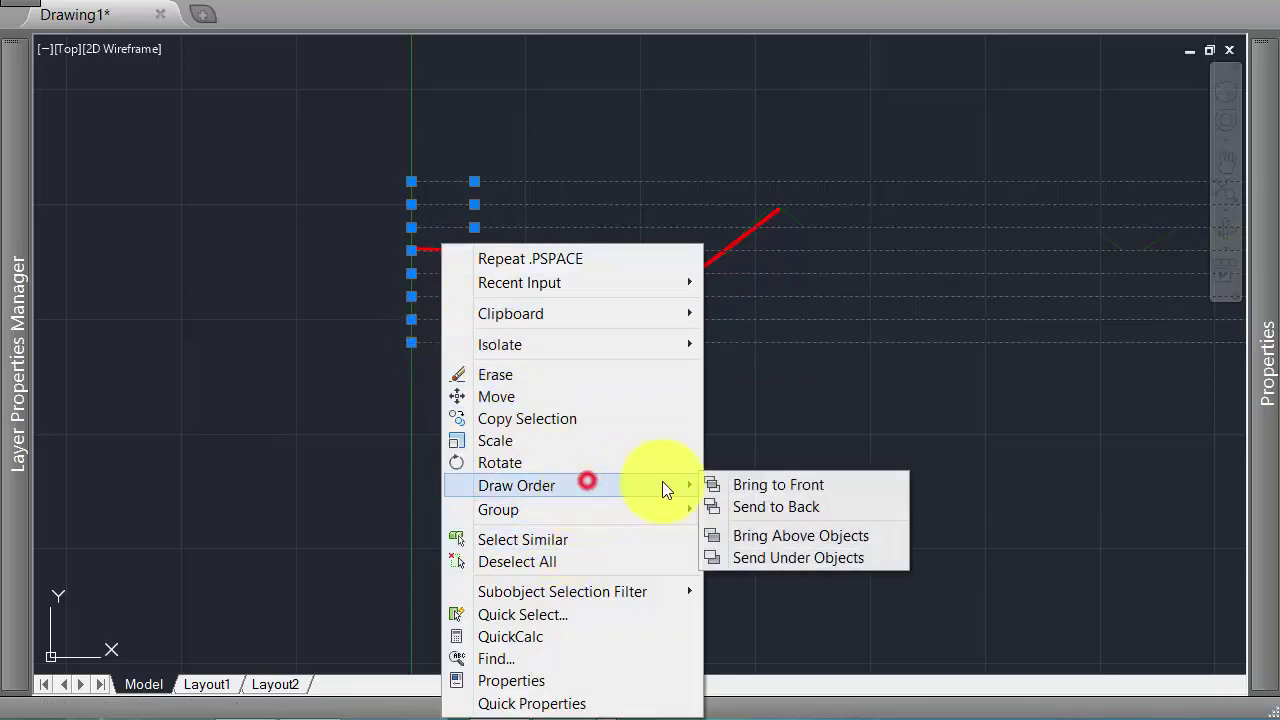
left_click(757, 506)
Step: Switch to Layout1 and pan the sheet into view
left_click(222, 684)
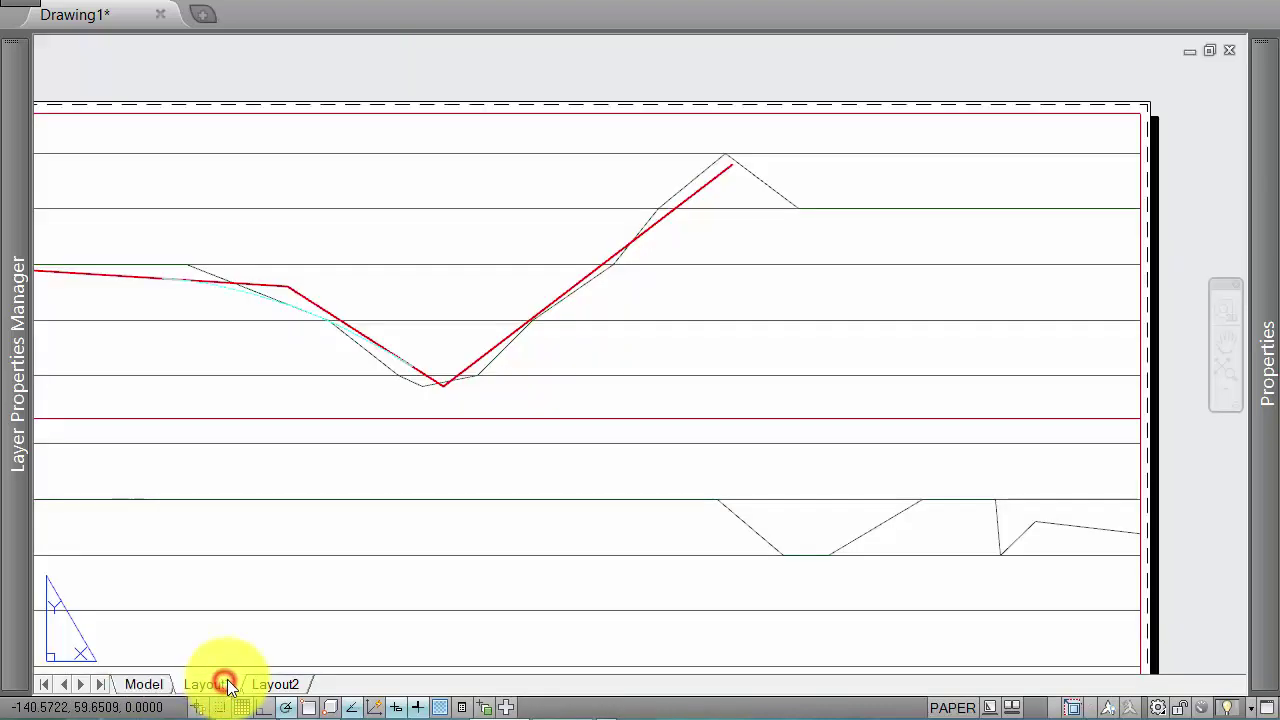
scroll(771, 243, "down", 2)
scroll(737, 271, "up", 4)
scroll(699, 240, "up", 3)
scroll(699, 240, "down", 4)
middle_click_drag(351, 334, 674, 334)
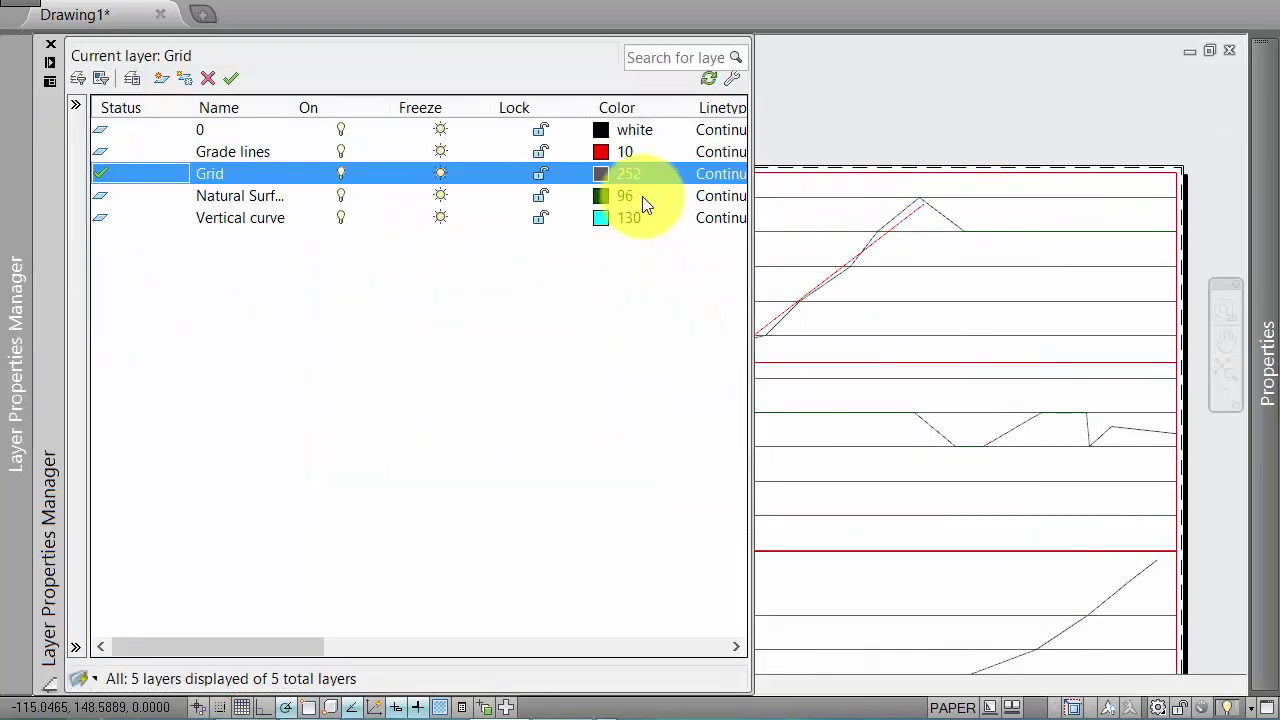
left_click_drag(364, 646, 474, 646)
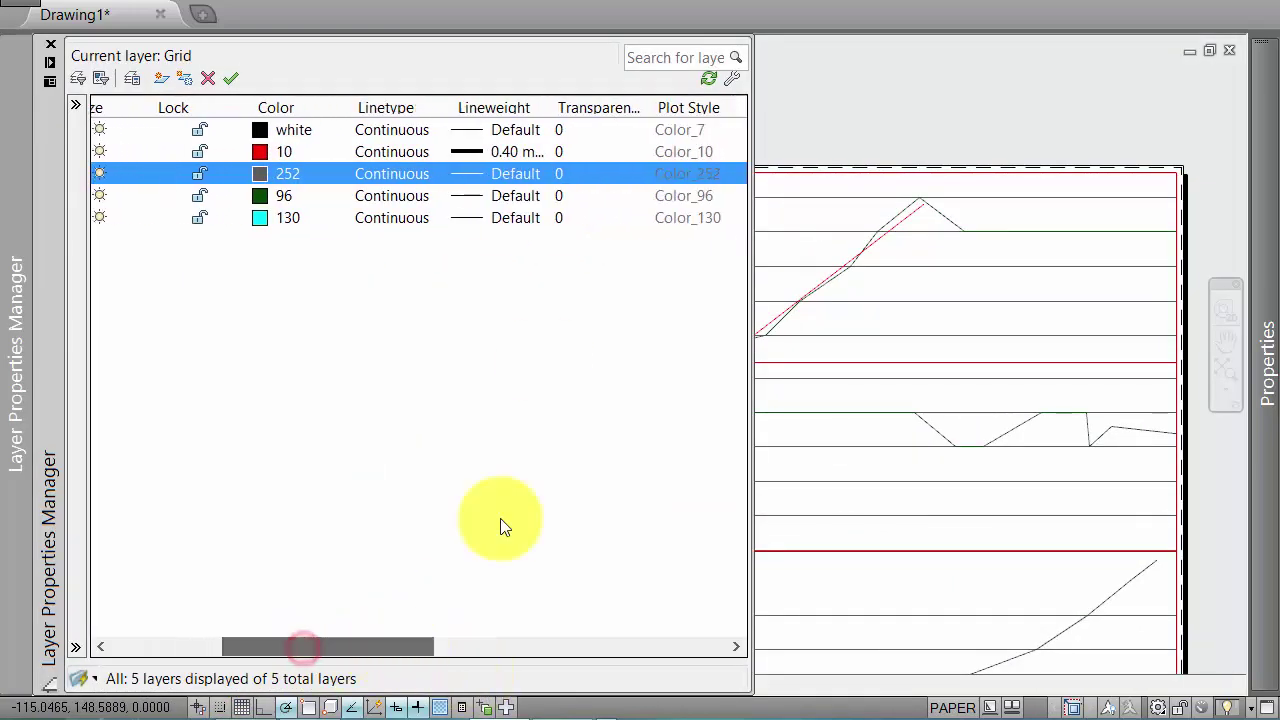
Step: Set the natural surface layer's lineweight to 0.40 mm
left_click(465, 212)
key("Escape")
left_click(464, 195)
scroll(900, 486, "down", 1)
left_click(866, 518)
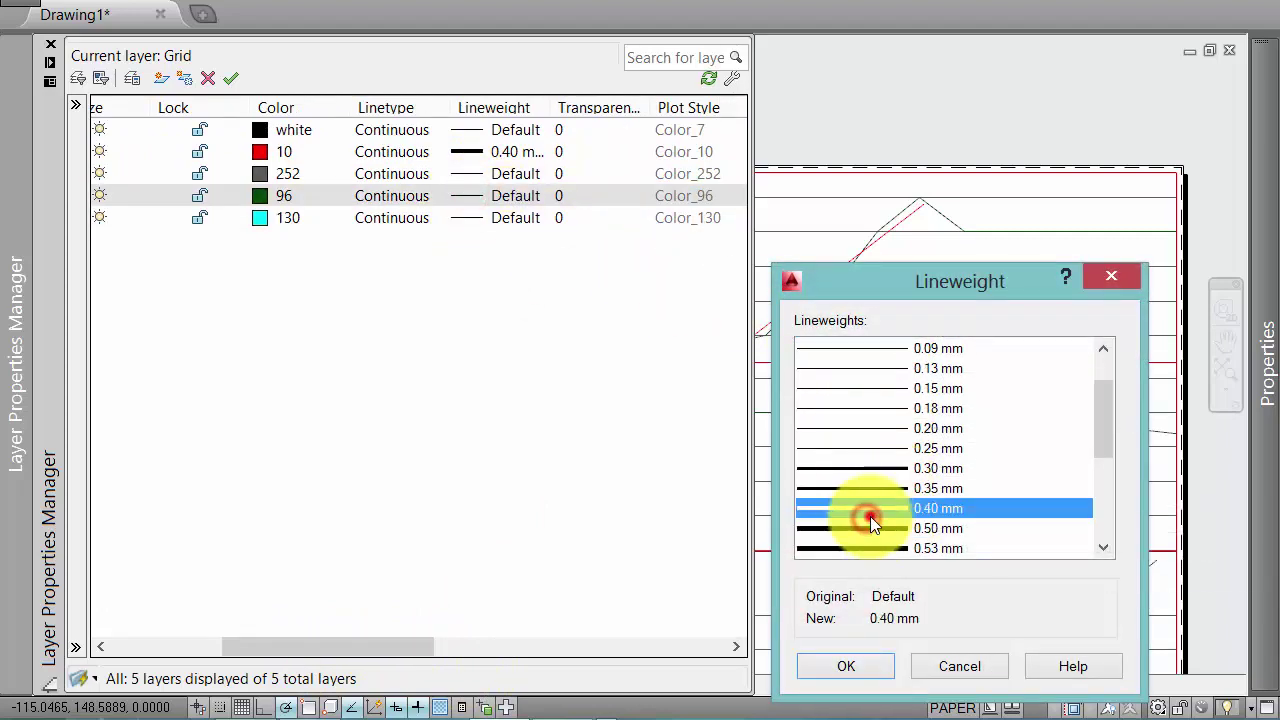
left_click(866, 506)
left_click(850, 668)
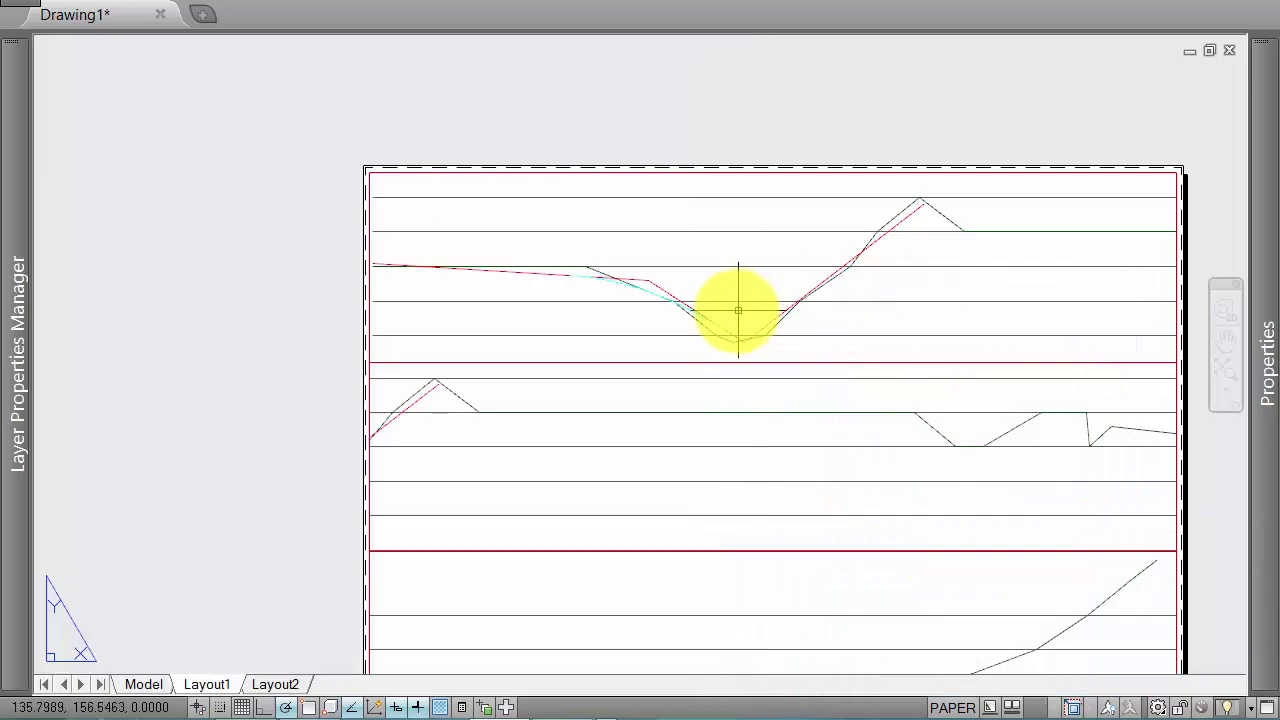
Step: Set the Vertical curve layer's lineweight to 0.40 mm, leaving the Grid layer unchanged
scroll(737, 309, "up", 4)
scroll(656, 295, "up", 4)
scroll(655, 296, "down", 4)
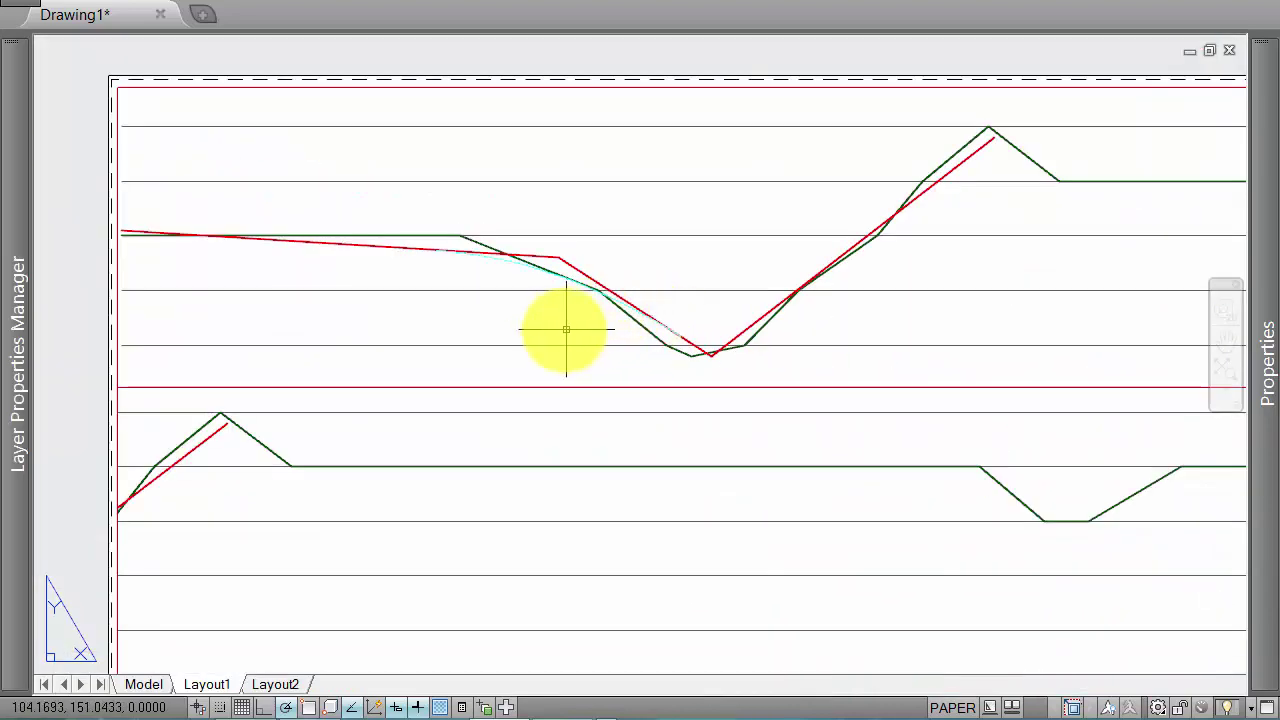
scroll(564, 329, "down", 5)
left_click(481, 175)
key("Escape")
left_click(482, 218)
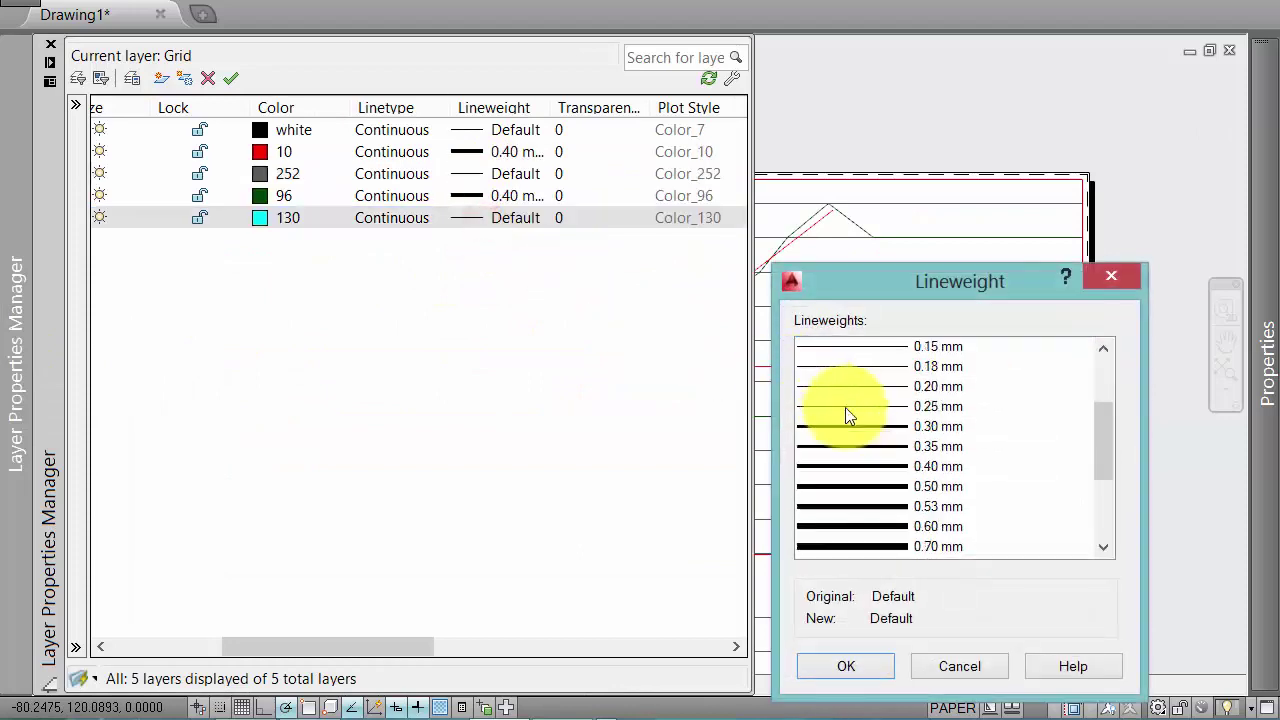
left_click(869, 448)
left_click(860, 669)
scroll(481, 428, "up", 2)
scroll(486, 425, "up", 1)
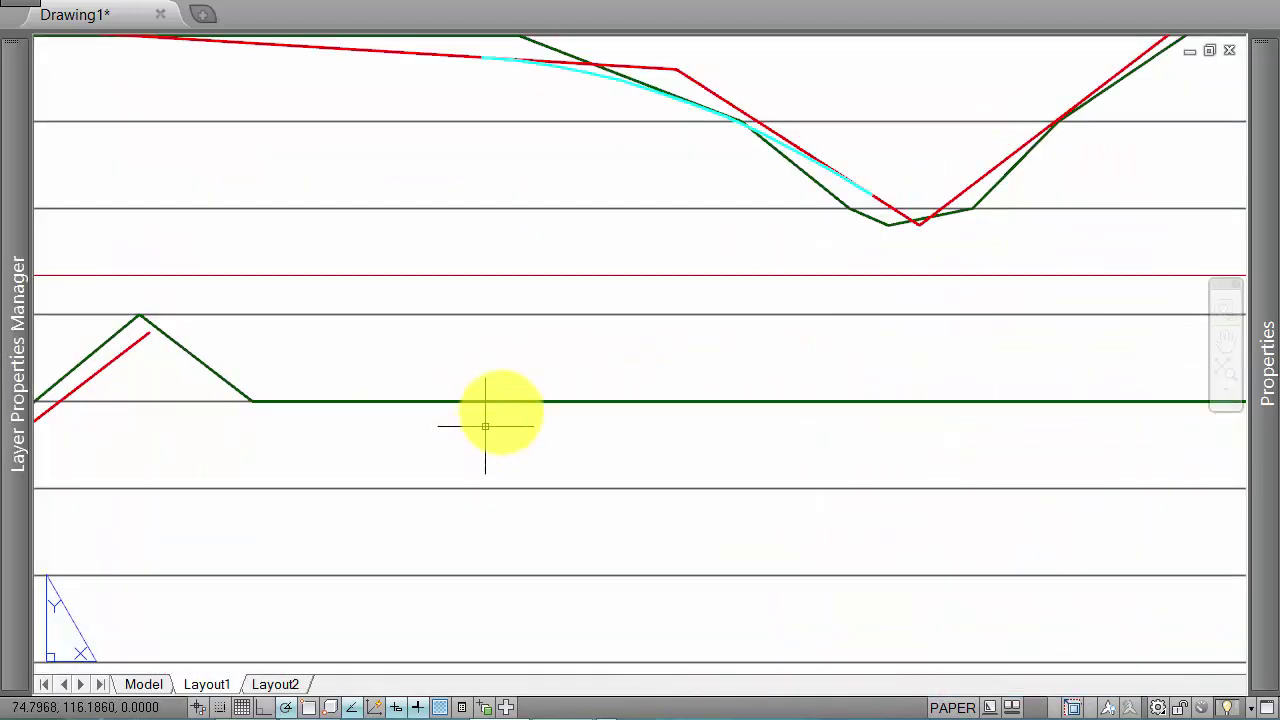
scroll(414, 177, "down", 1)
Step: Draw a short vertical line one grid row up from a surface-profile corner
scroll(566, 243, "down", 1)
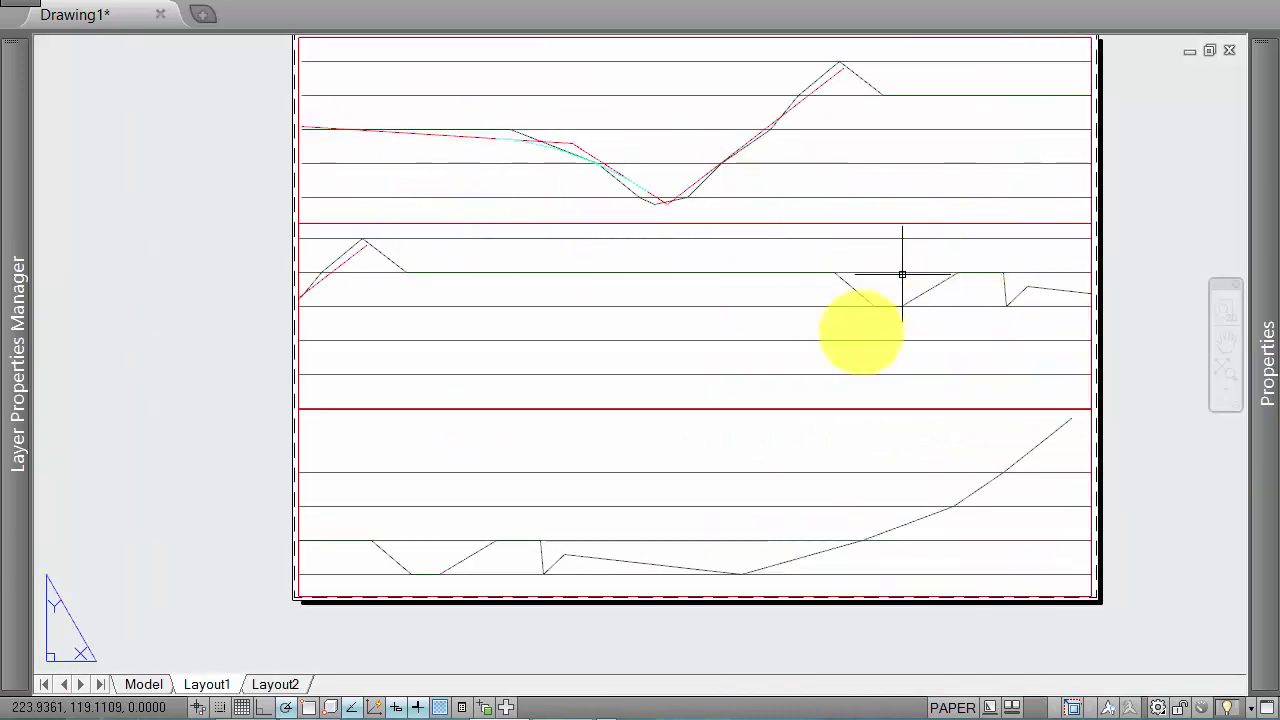
middle_click_drag(857, 323, 556, 303)
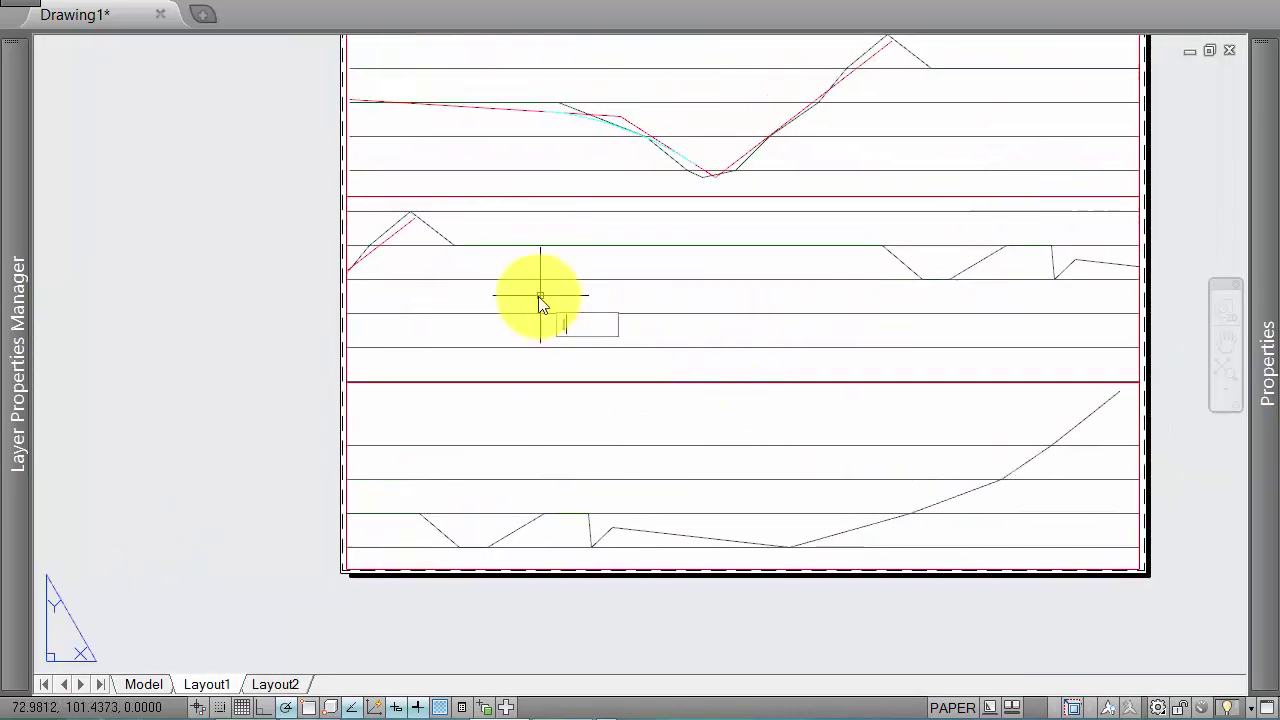
type("l")
key("Return")
scroll(457, 247, "up", 2)
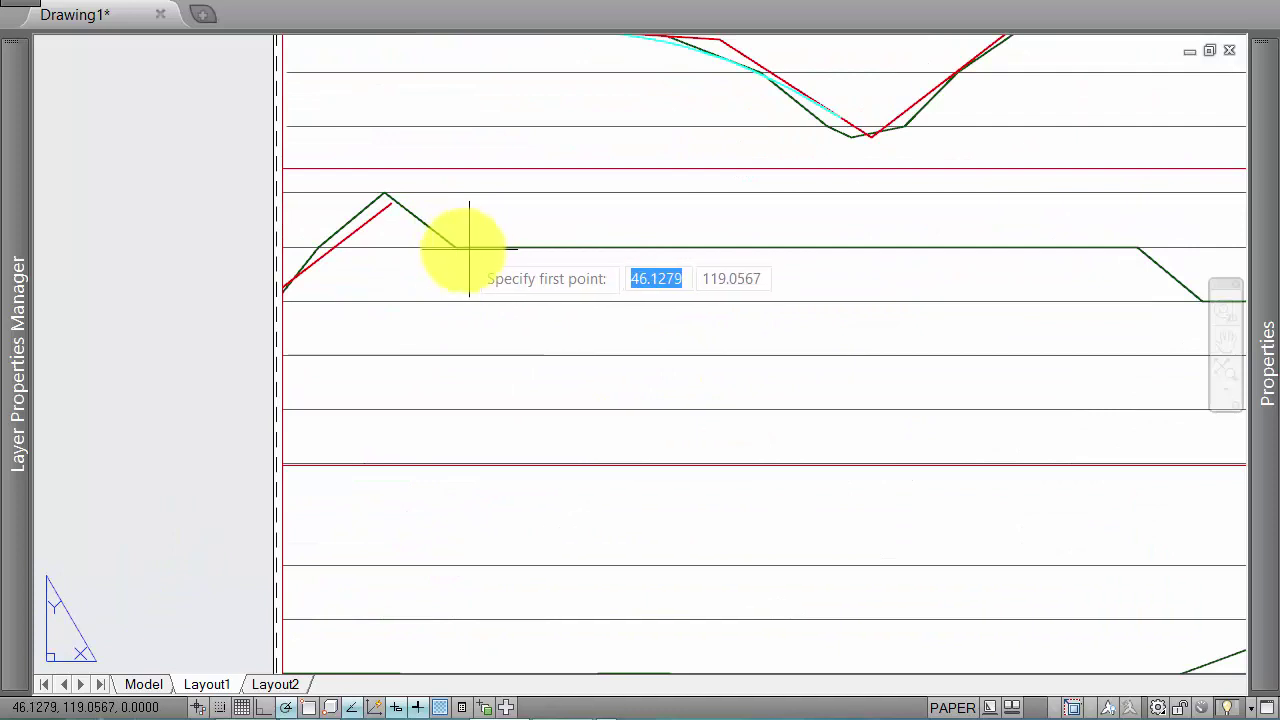
left_click(455, 247)
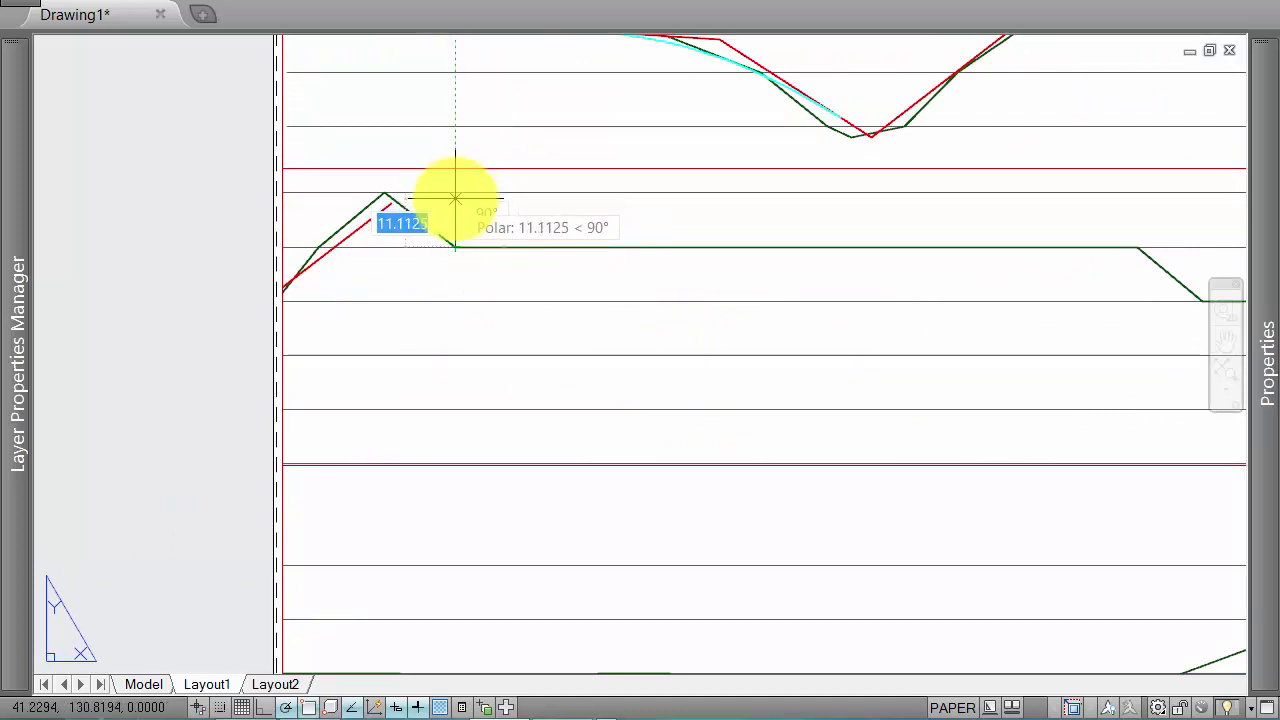
left_click(455, 193)
key("Escape")
scroll(480, 200, "up", 4)
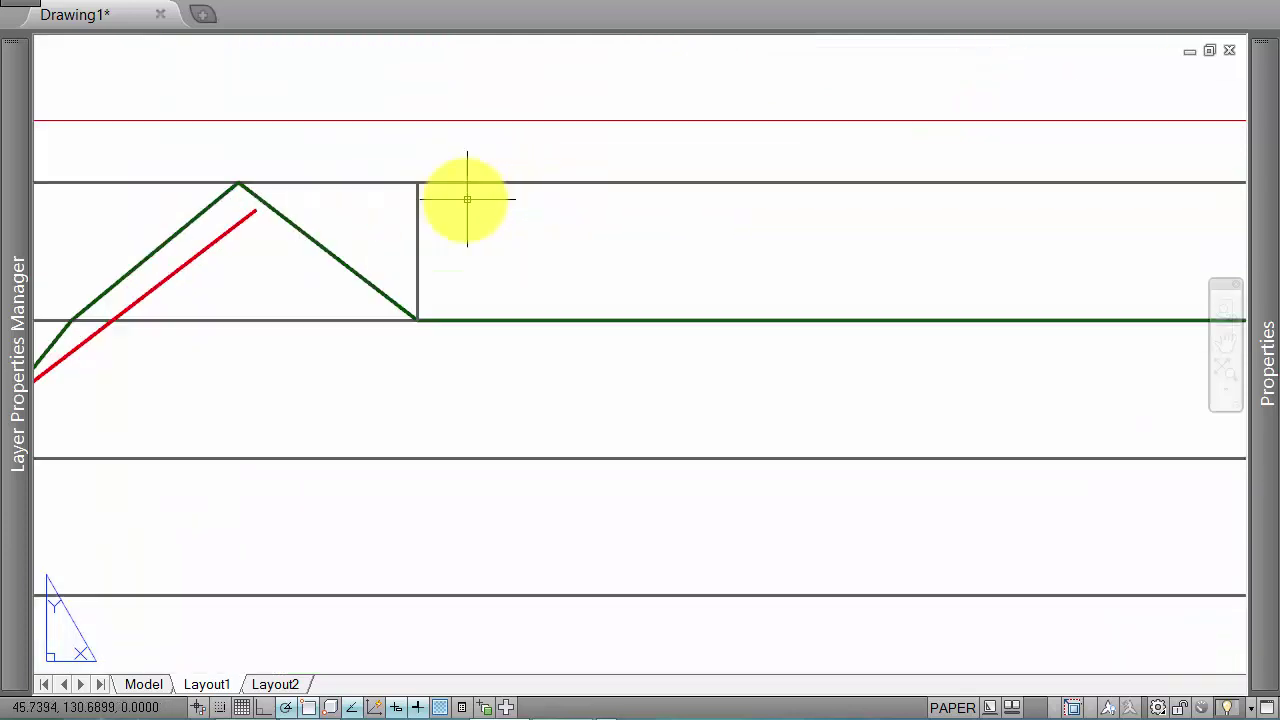
Step: Delete the short vertical line and zoom out to the whole Layout1 sheet
left_click(408, 170)
left_click(426, 359)
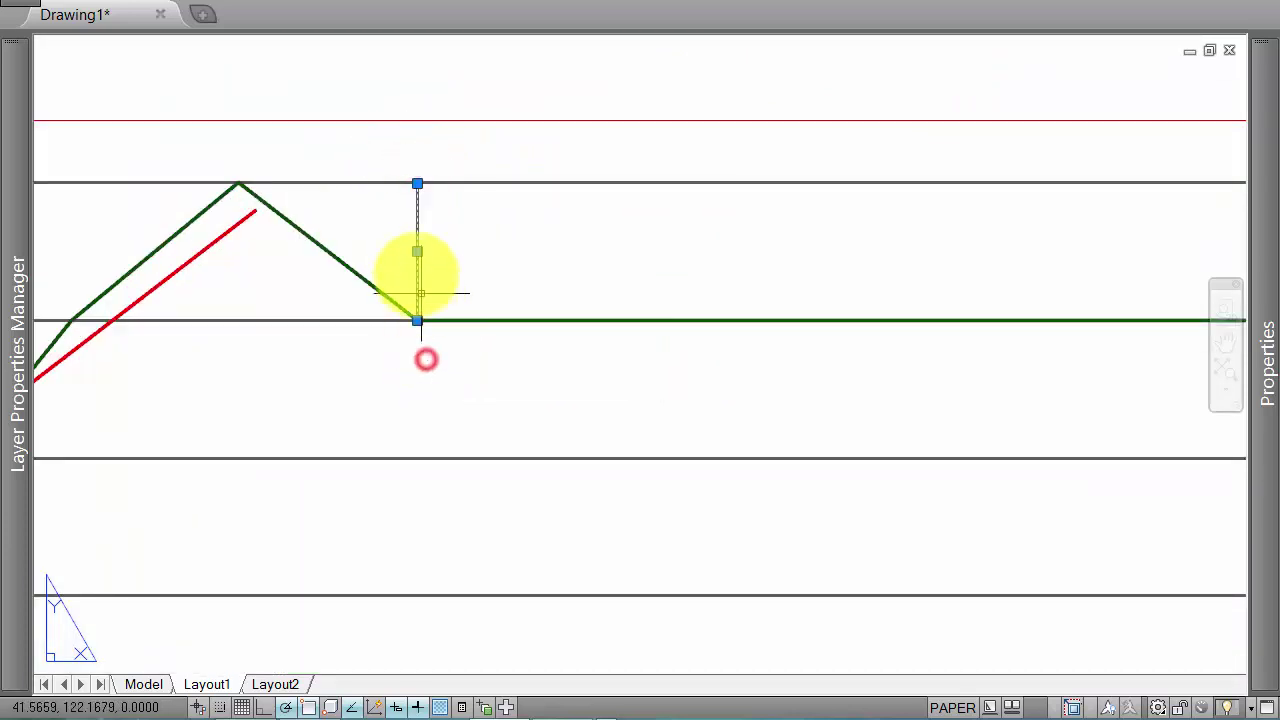
type("l")
key("Return")
left_click(417, 320)
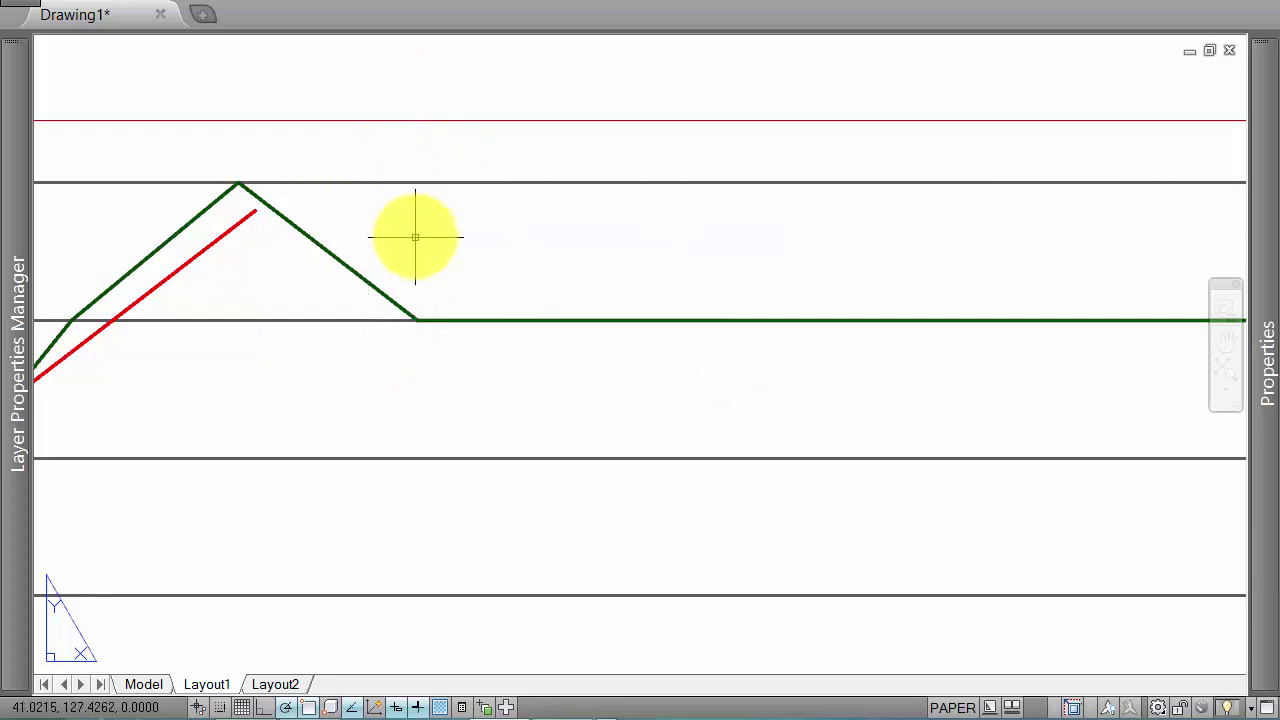
key("Delete")
scroll(423, 357, "down", 3)
scroll(571, 286, "down", 1)
Step: Box an area below the middle viewport and write the scale note at text height 5
middle_click_drag(633, 353, 557, 355)
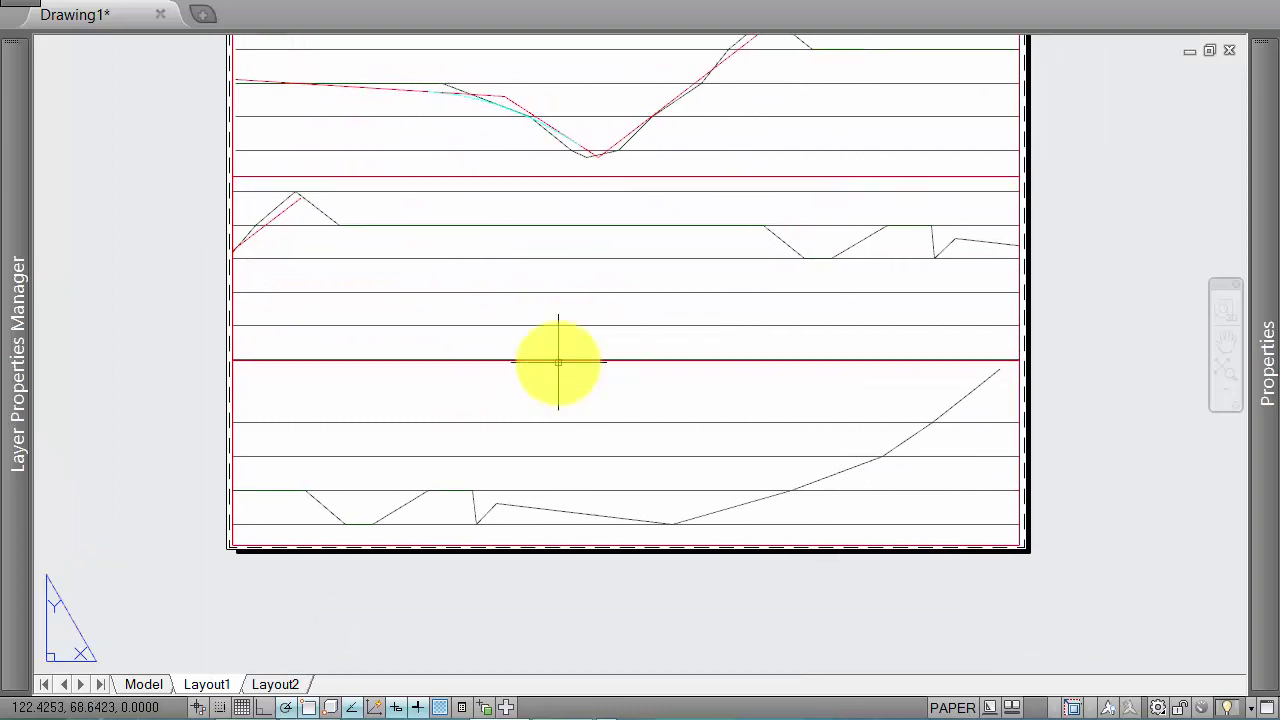
type("rec")
key("Return")
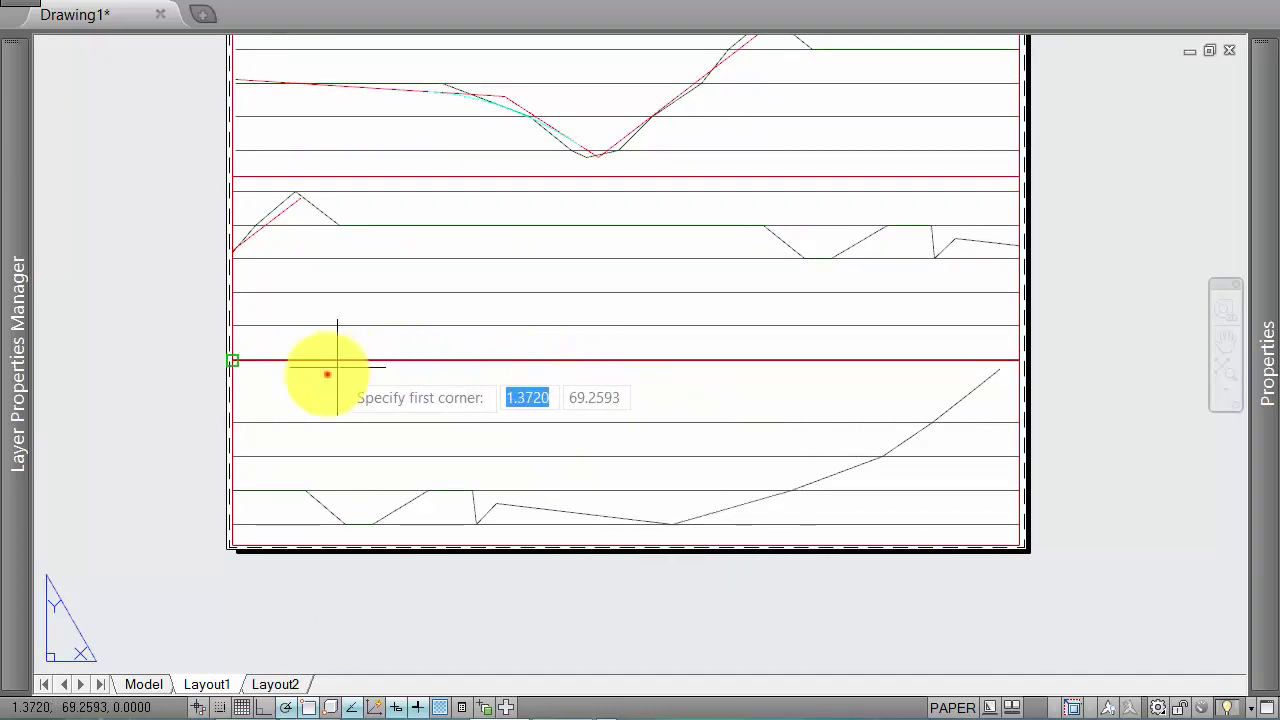
left_click(329, 373)
left_click(549, 393)
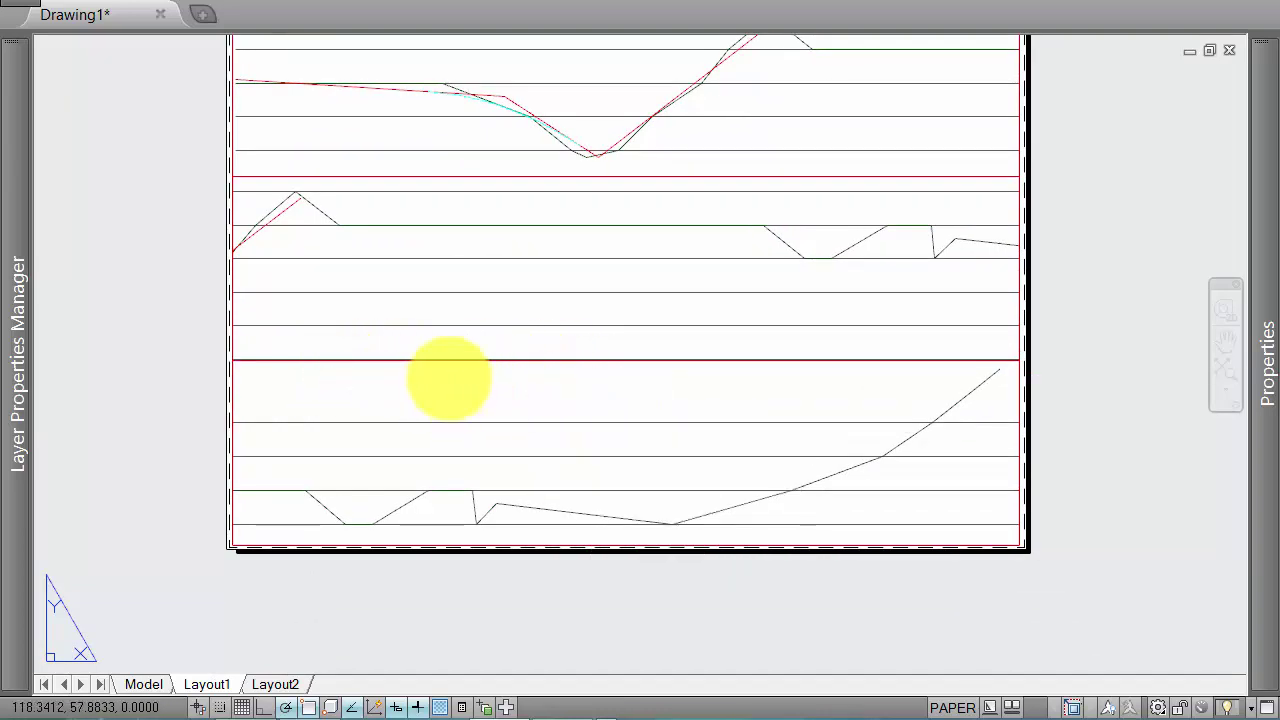
left_click(437, 400)
type("Scale is 1mm=10m horizontal, 1mm = 0.4m vertical")
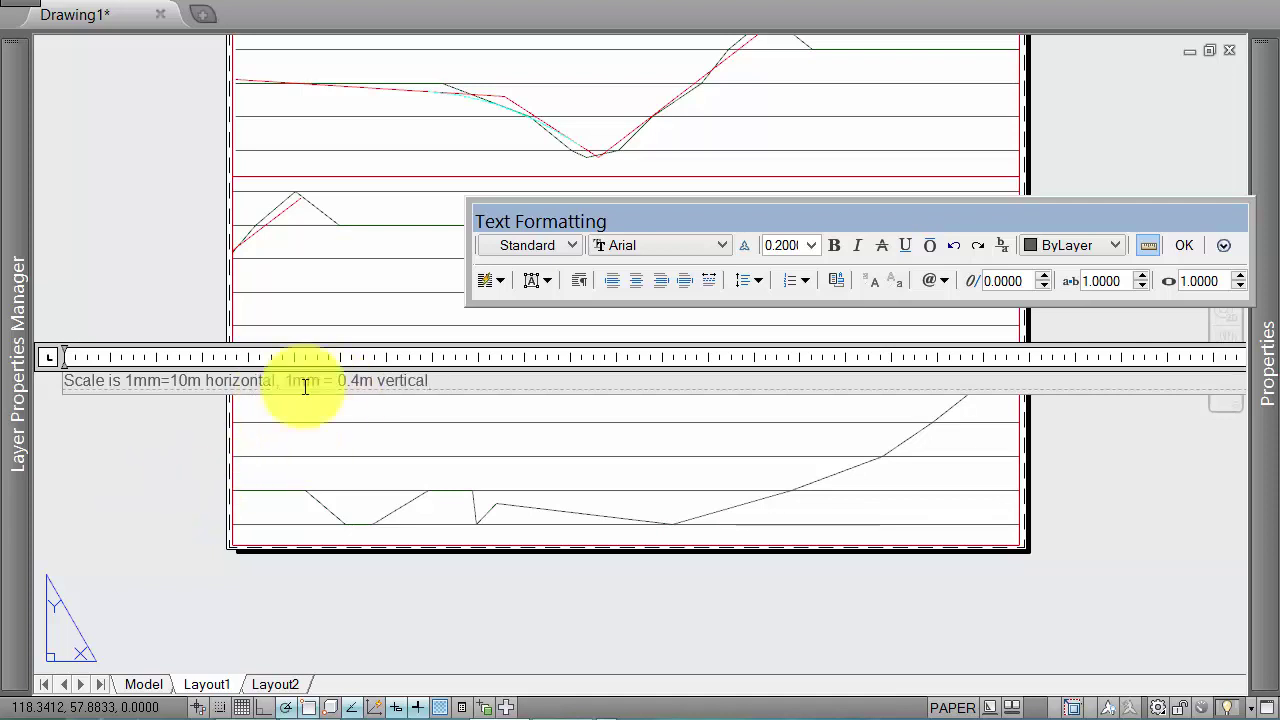
key("ctrl+a")
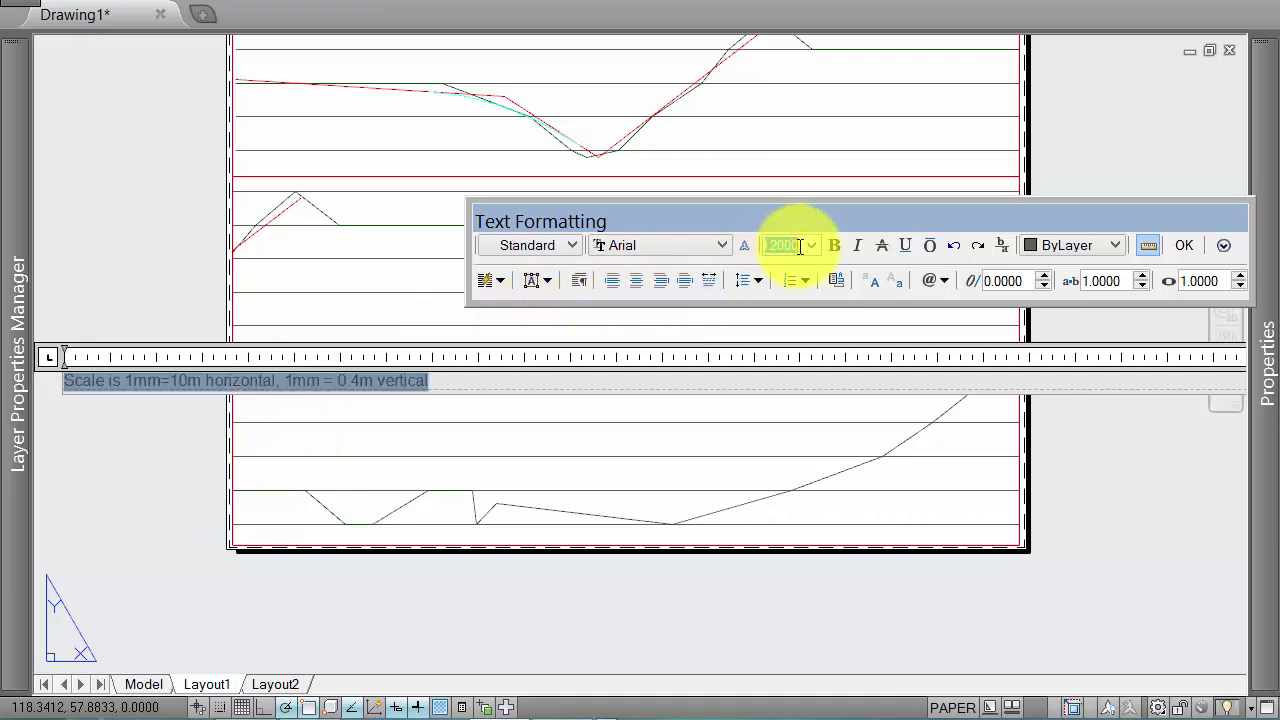
type("5")
key("Return")
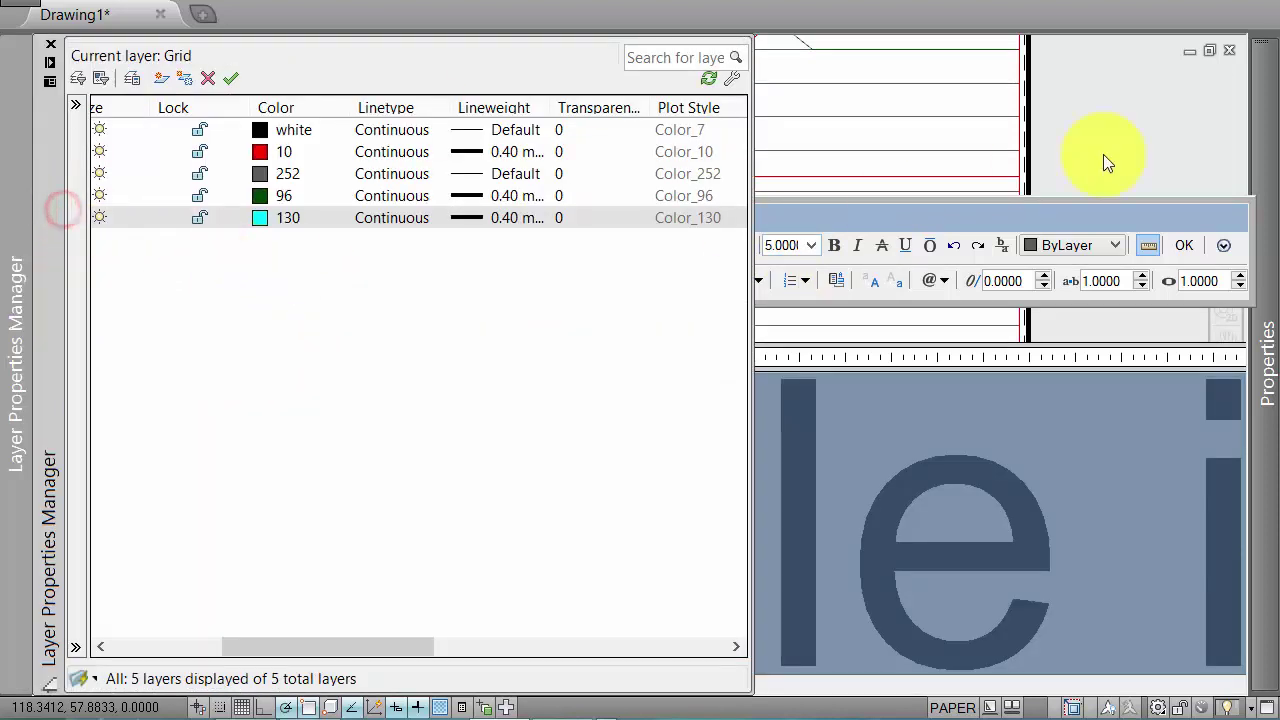
left_click(1130, 133)
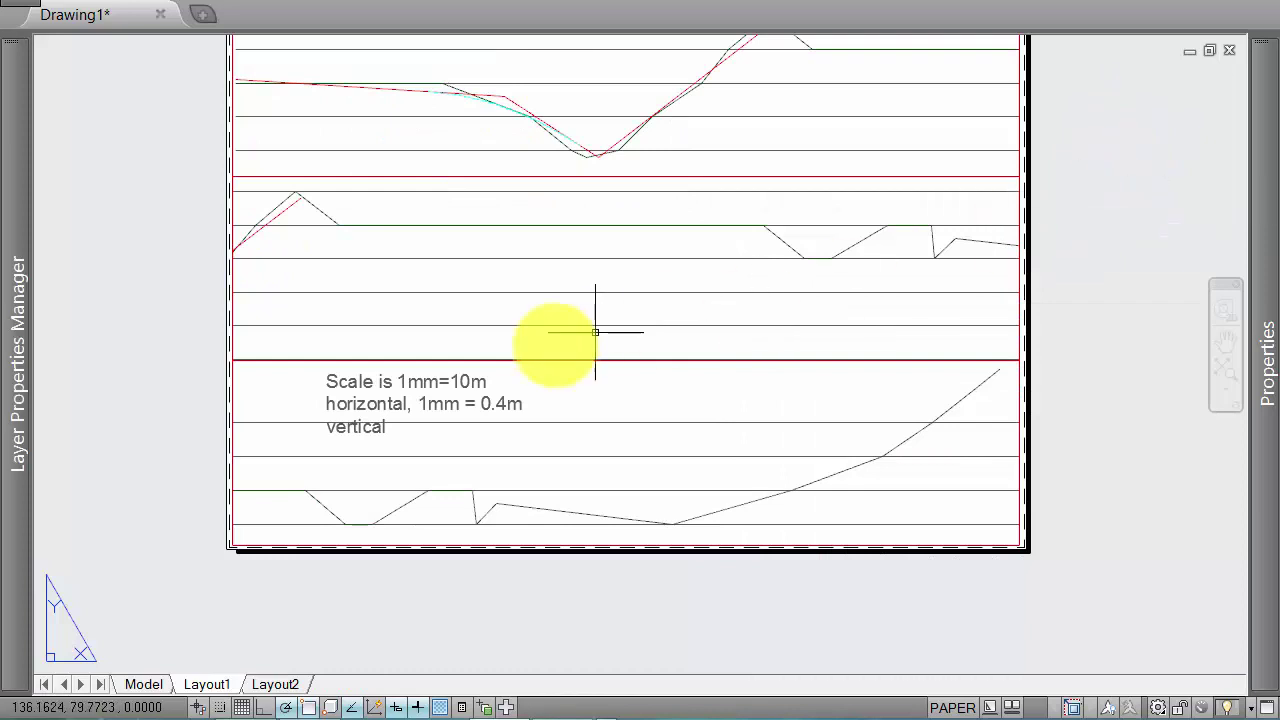
Step: Widen the scale note's width grip so the whole note fits on one line
left_click(414, 403)
left_click(494, 394)
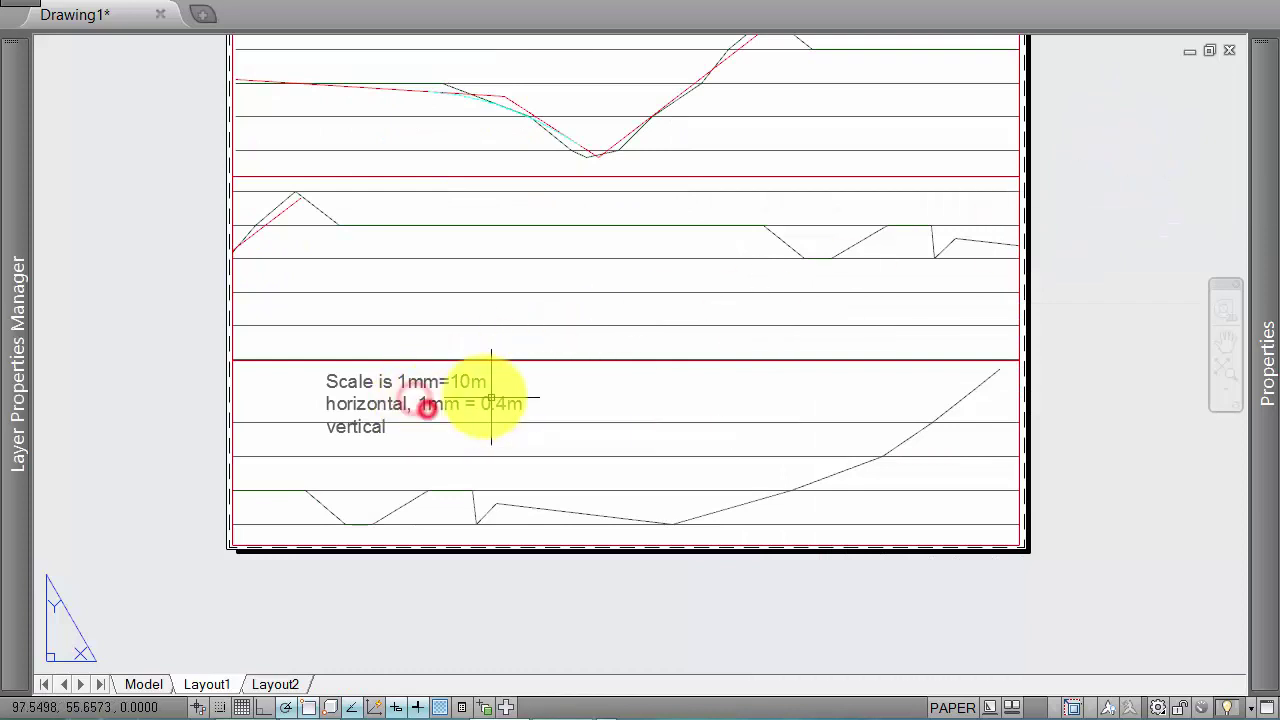
left_click(548, 371)
left_click(697, 365)
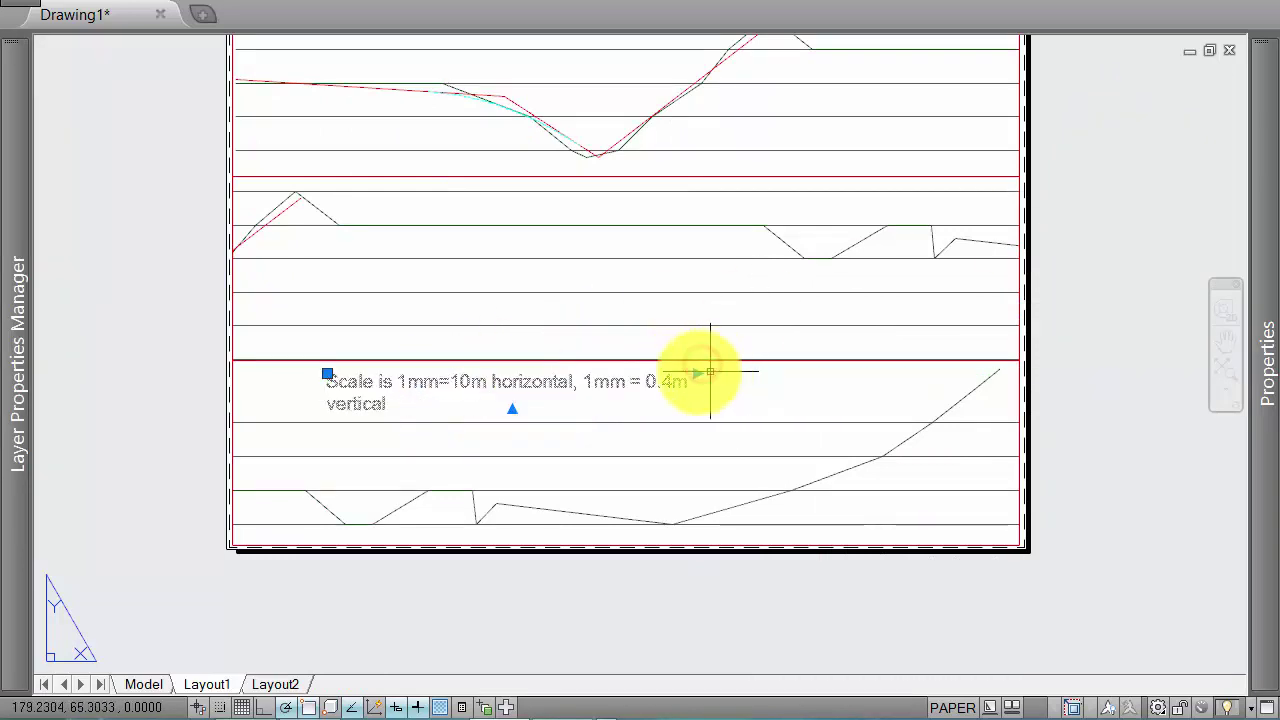
left_click(704, 371)
left_click(809, 365)
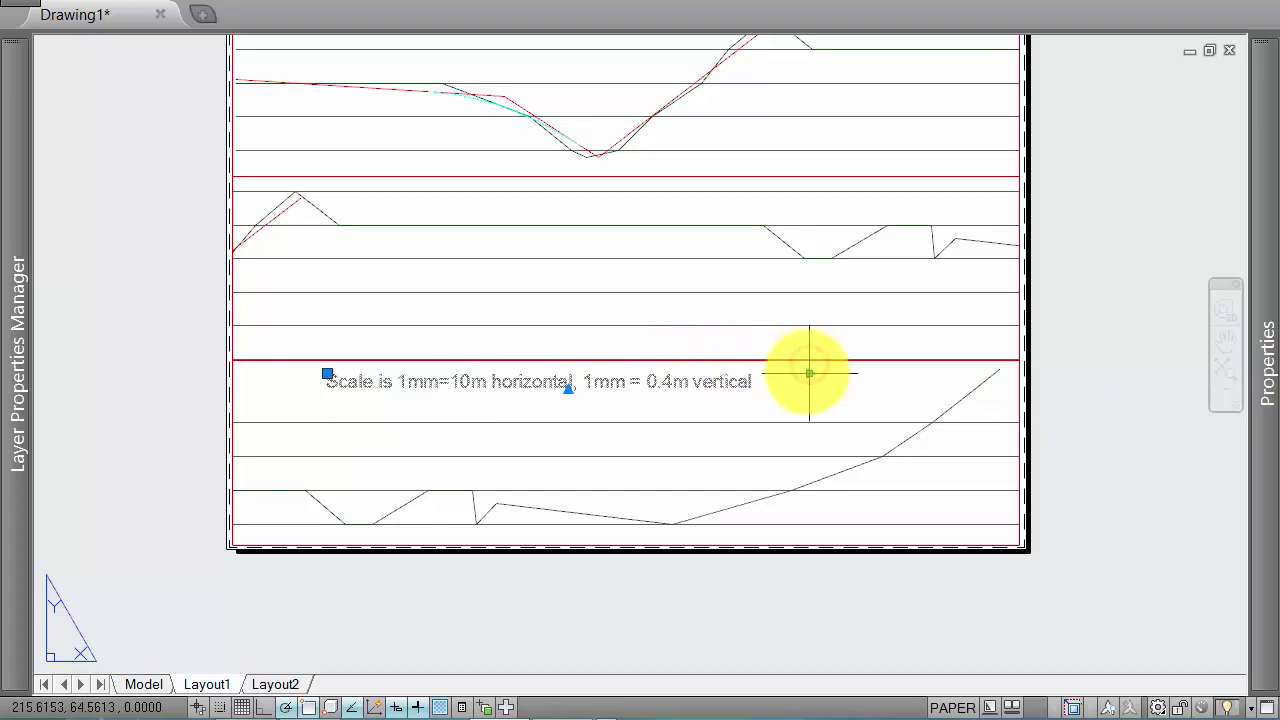
left_click(809, 373)
left_click(848, 371)
key("Escape")
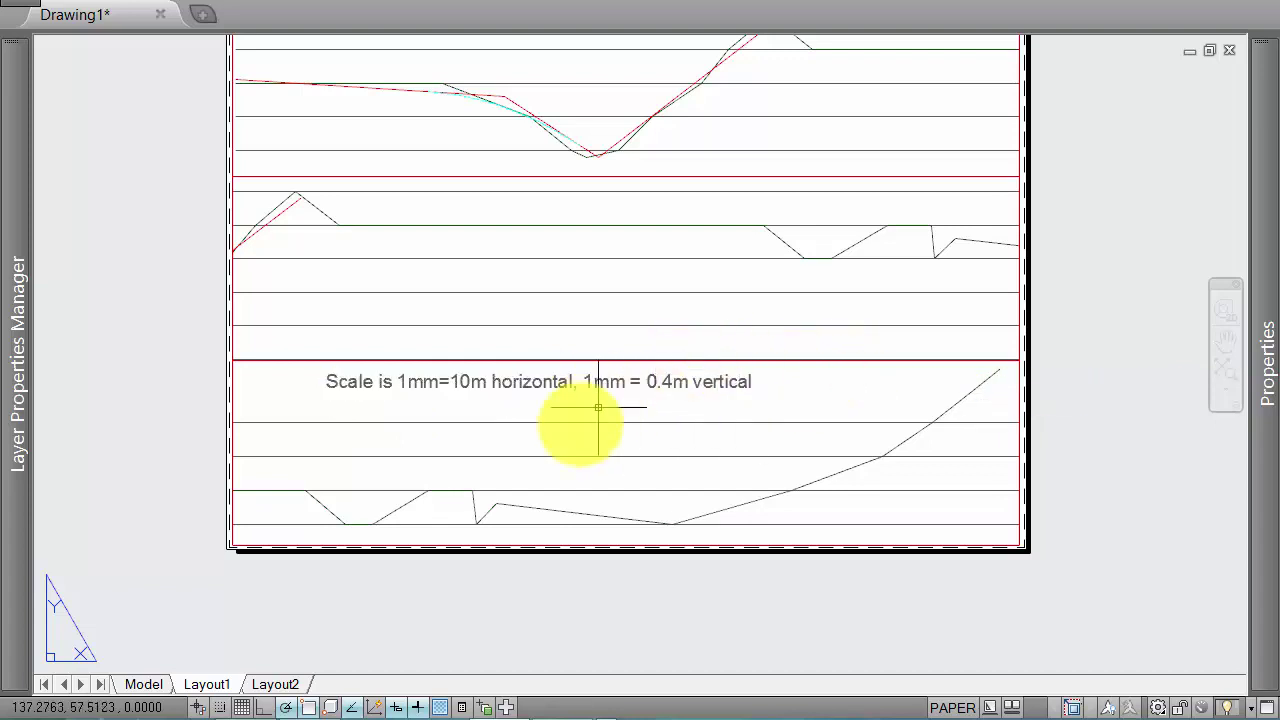
middle_click_drag(547, 313, 597, 374)
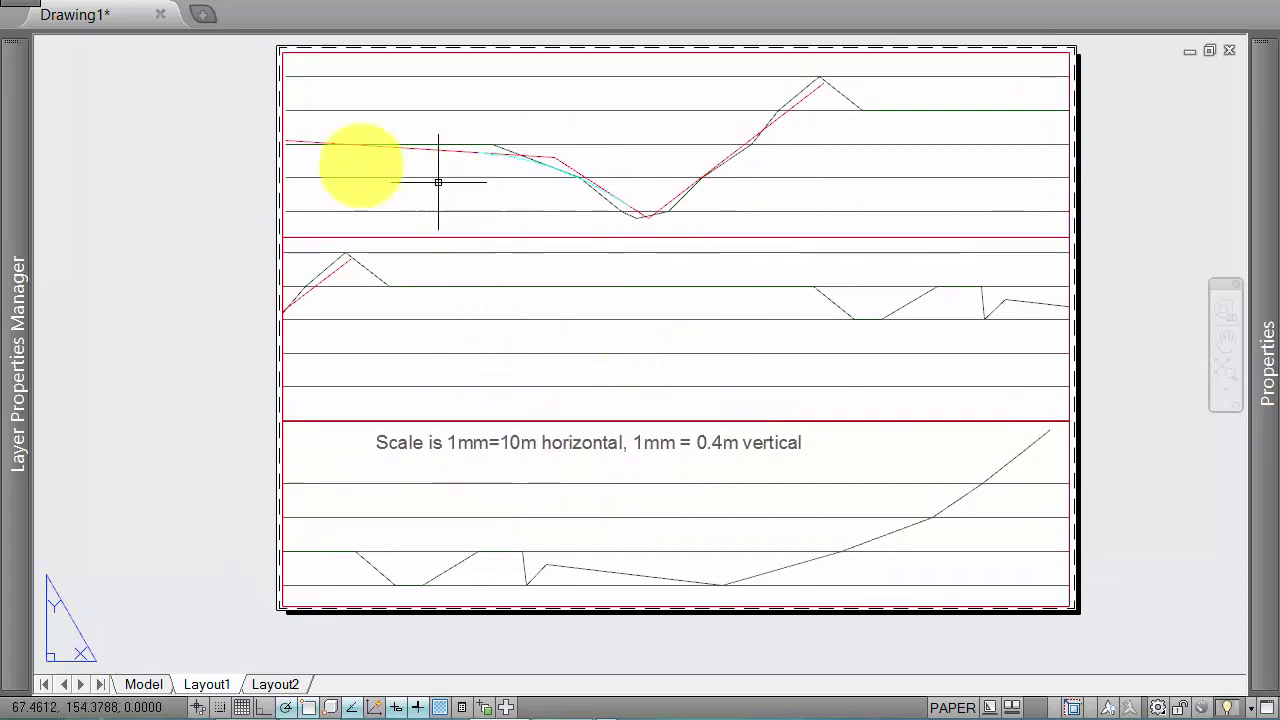
scroll(337, 149, "up", 1)
scroll(409, 182, "down", 1)
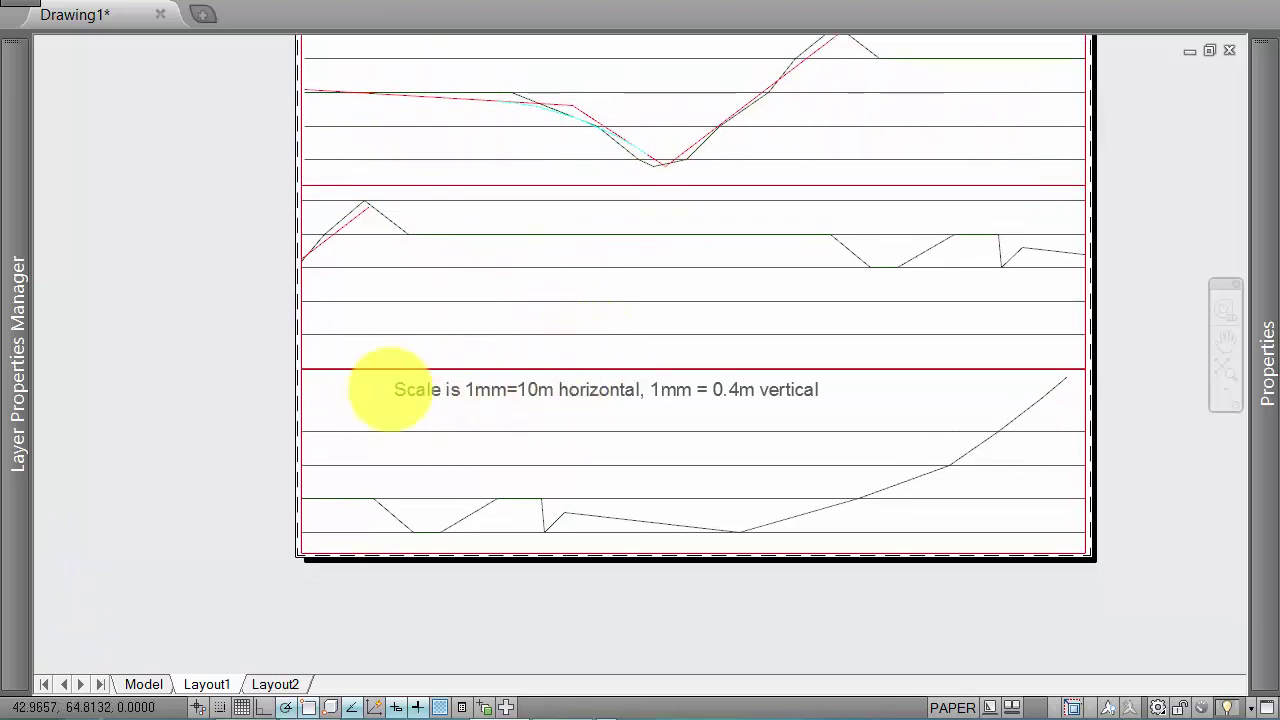
scroll(400, 412, "up", 2)
scroll(887, 413, "down", 2)
left_click(1063, 123)
left_click(954, 411)
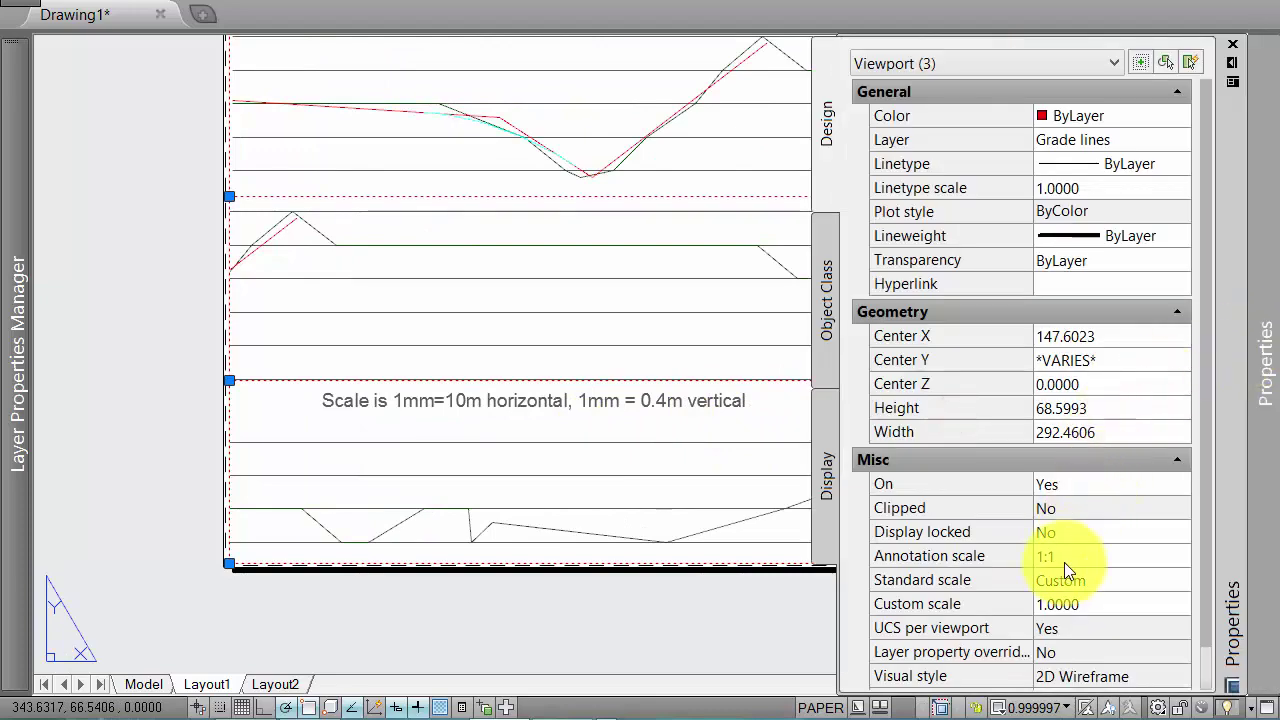
key("Escape")
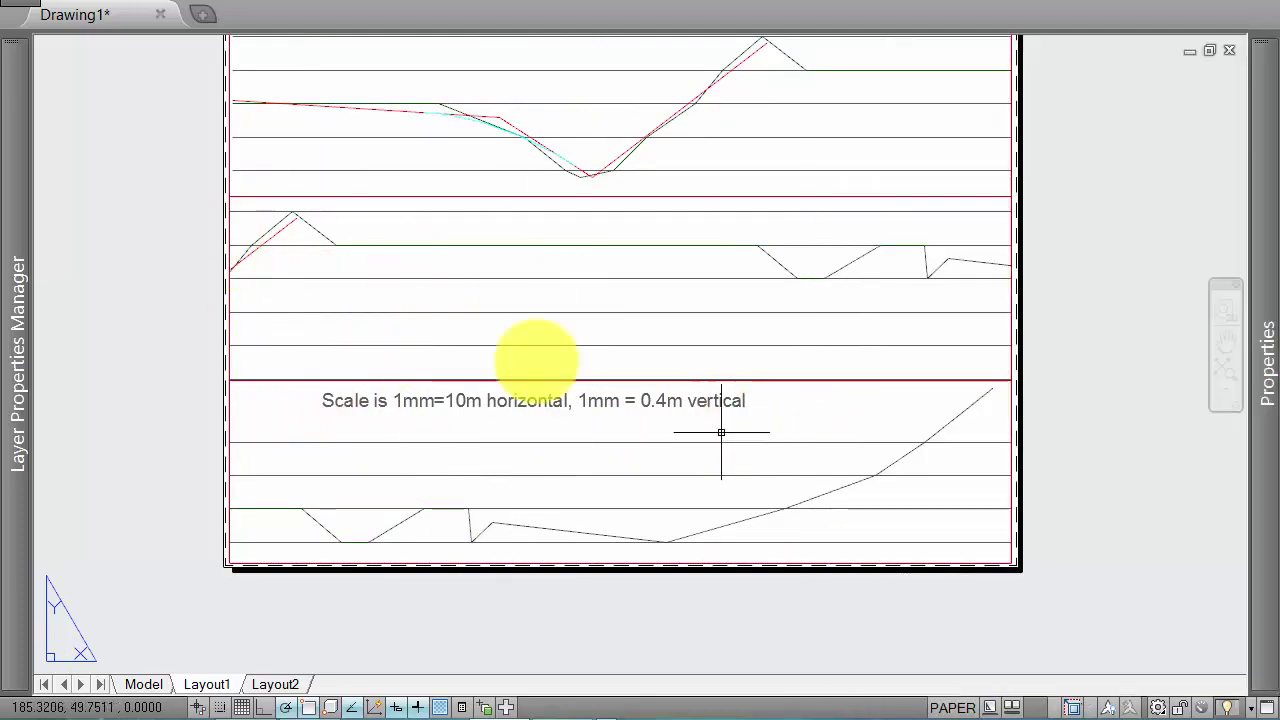
middle_click_drag(471, 286, 574, 348)
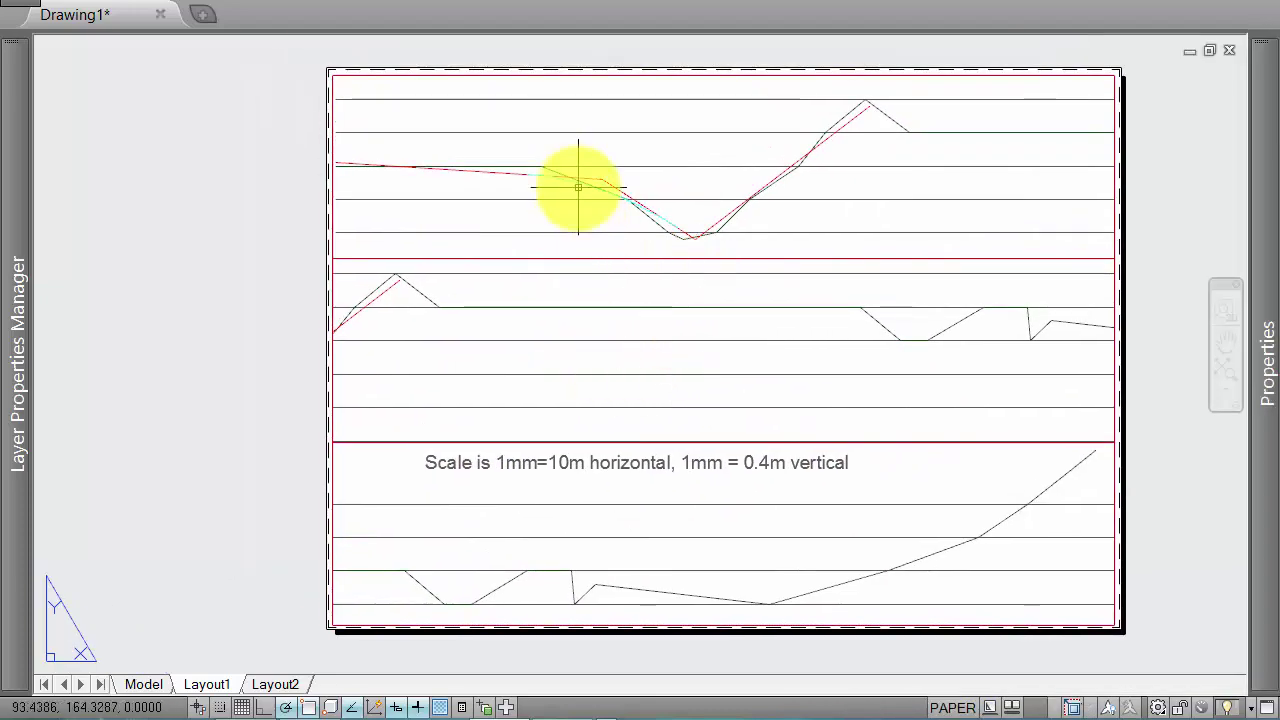
scroll(595, 182, "up", 5)
scroll(616, 189, "up", 1)
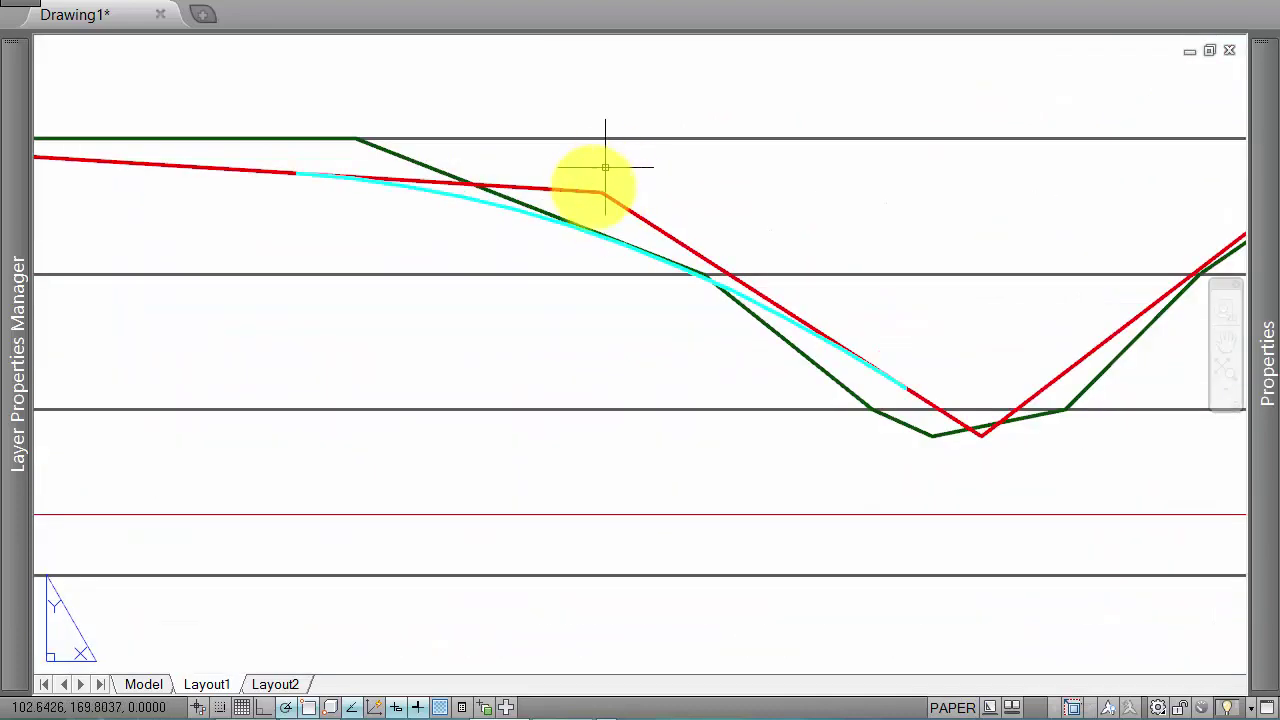
scroll(590, 195, "down", 3)
scroll(586, 206, "down", 1)
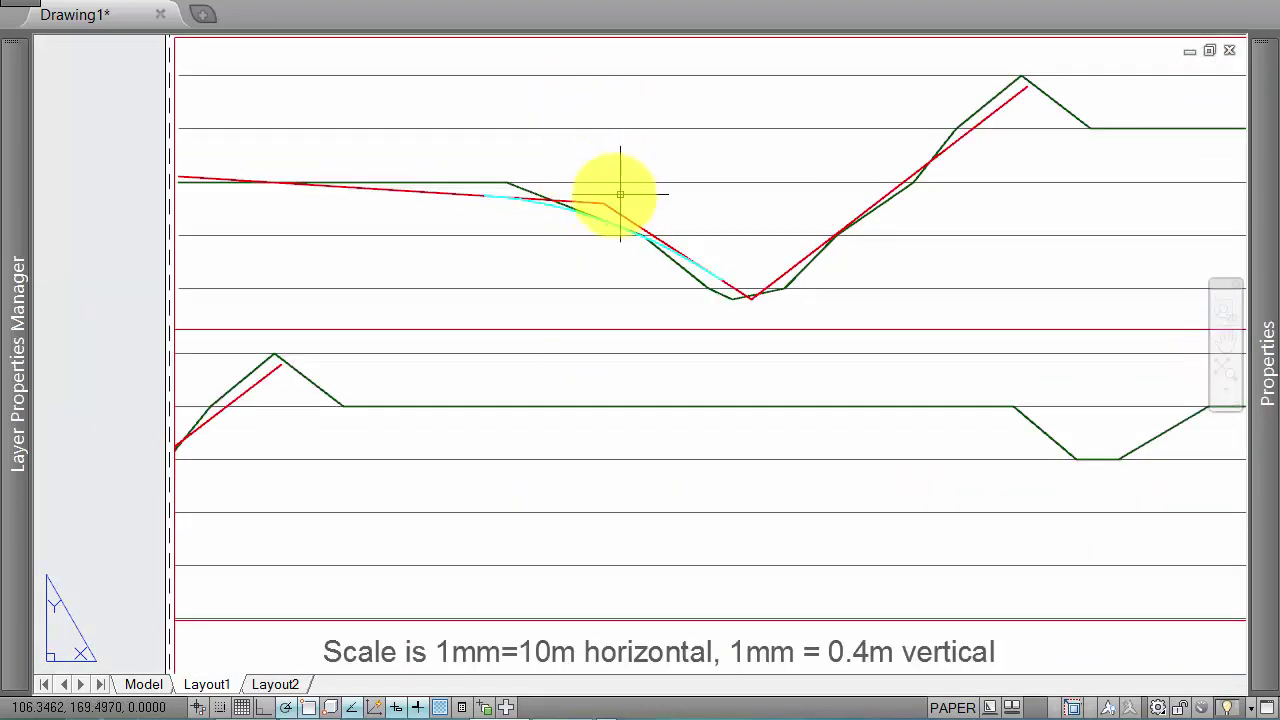
left_click(143, 684)
scroll(606, 228, "up", 4)
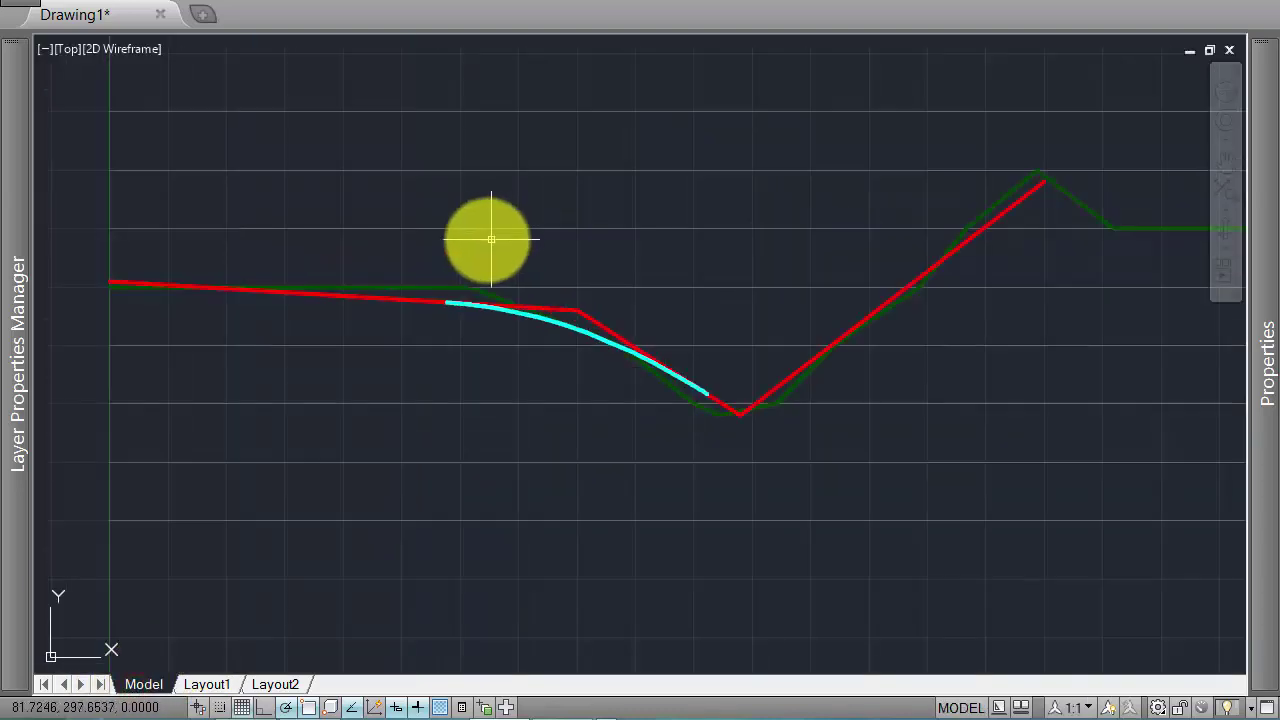
scroll(513, 273, "down", 4)
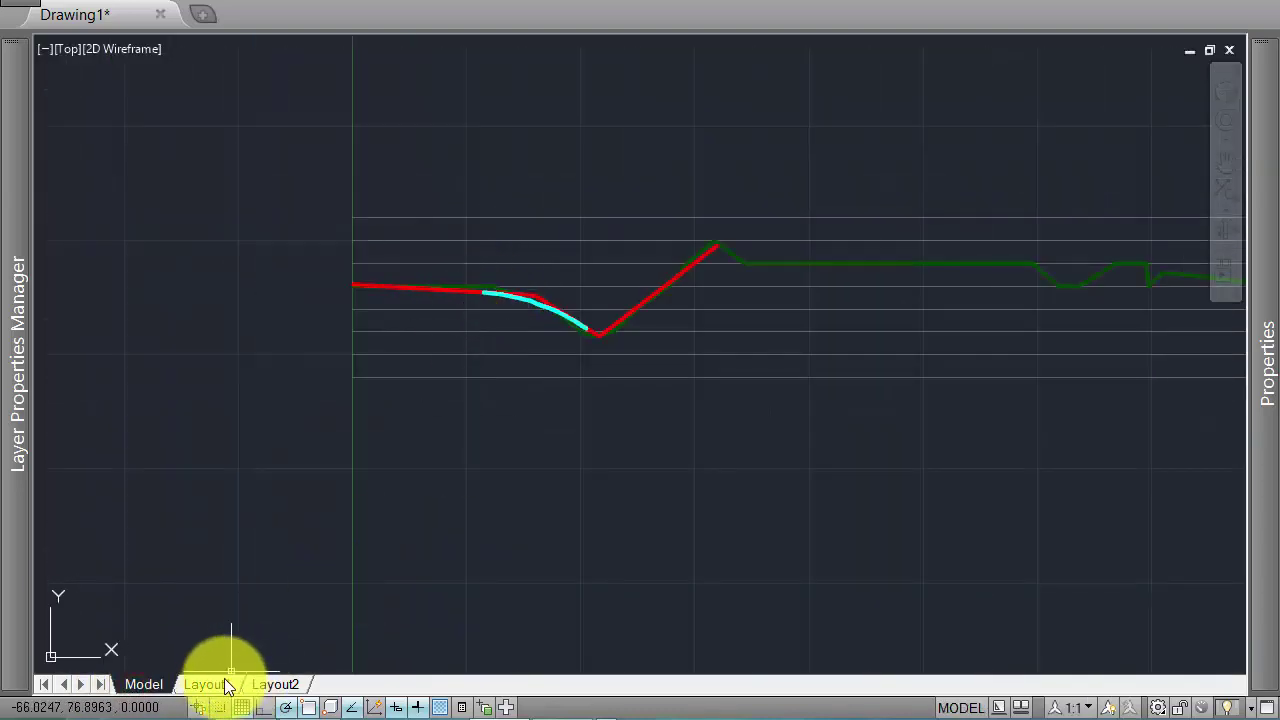
left_click(270, 686)
left_click(222, 684)
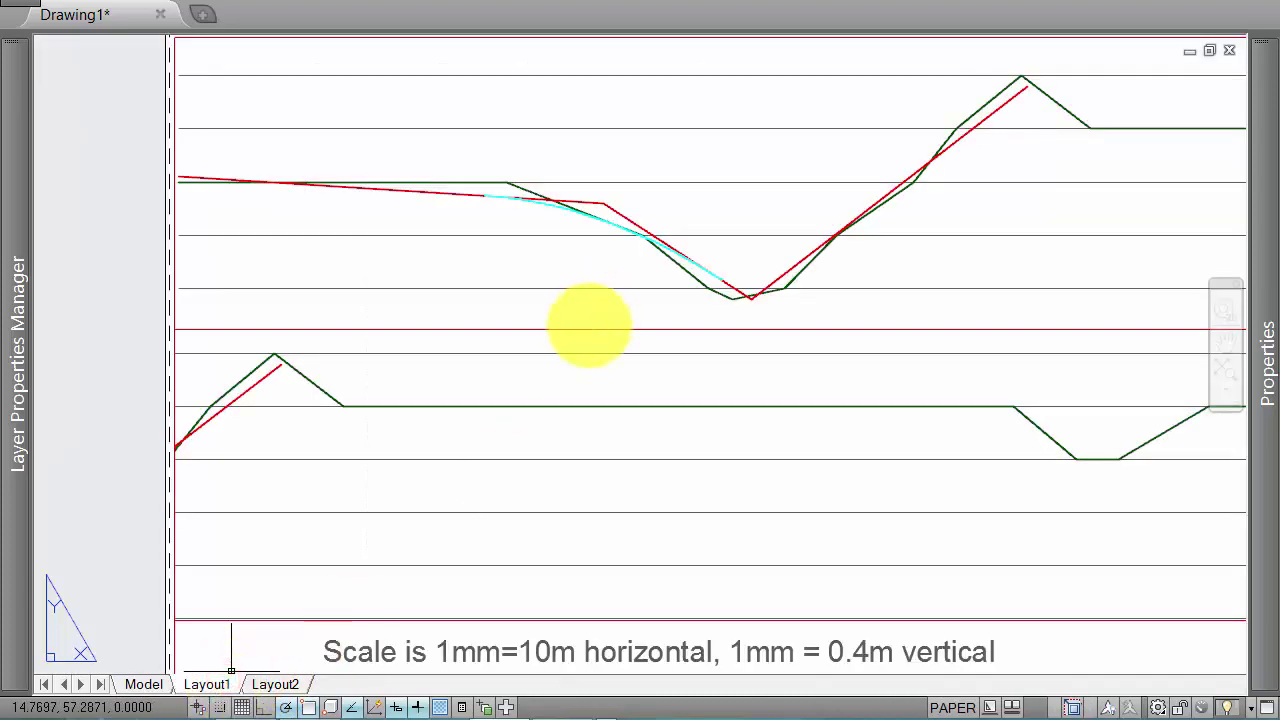
scroll(586, 329, "down", 2)
scroll(650, 297, "down", 2)
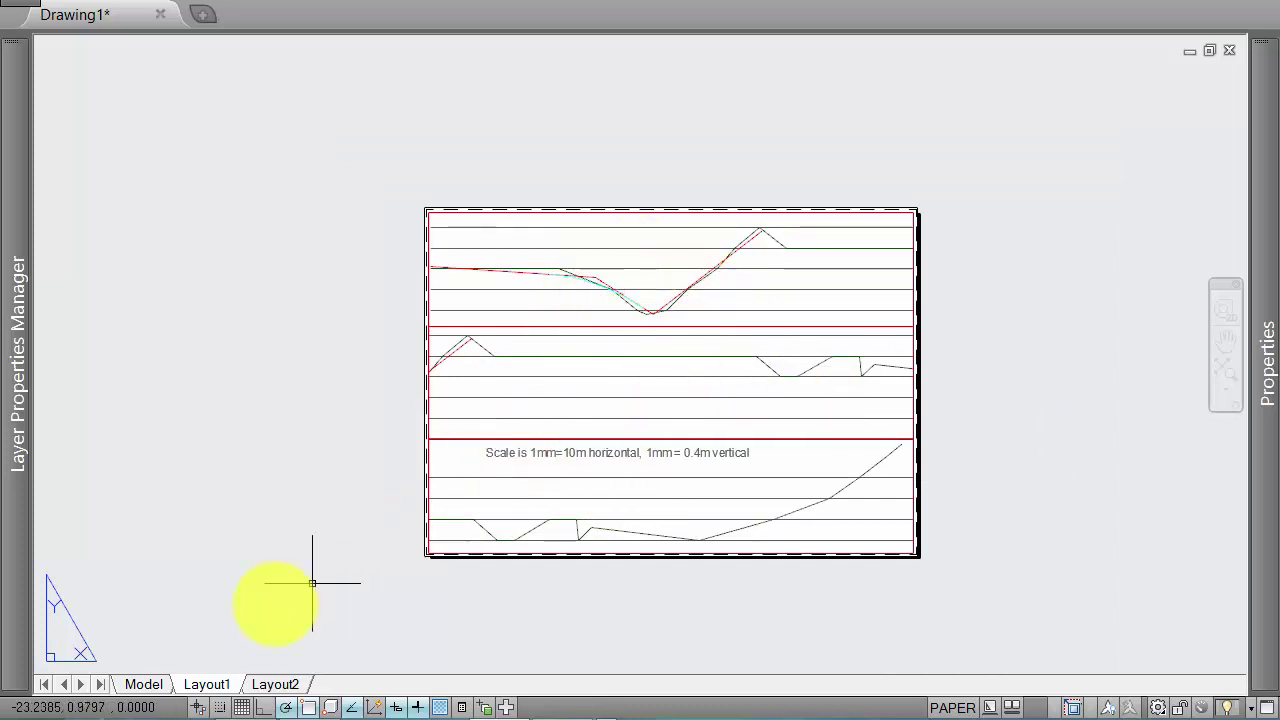
Step: Check Layout2, then return to model space and select the lower profile polyline
left_click(277, 688)
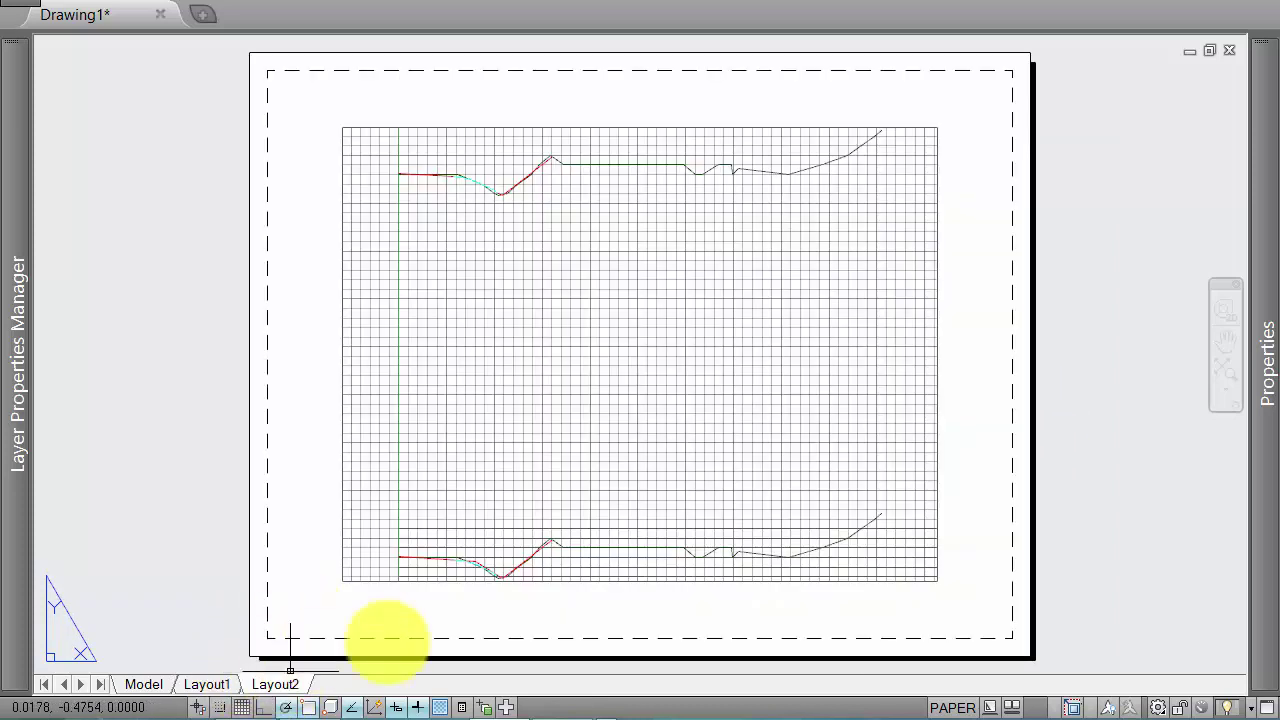
left_click(157, 686)
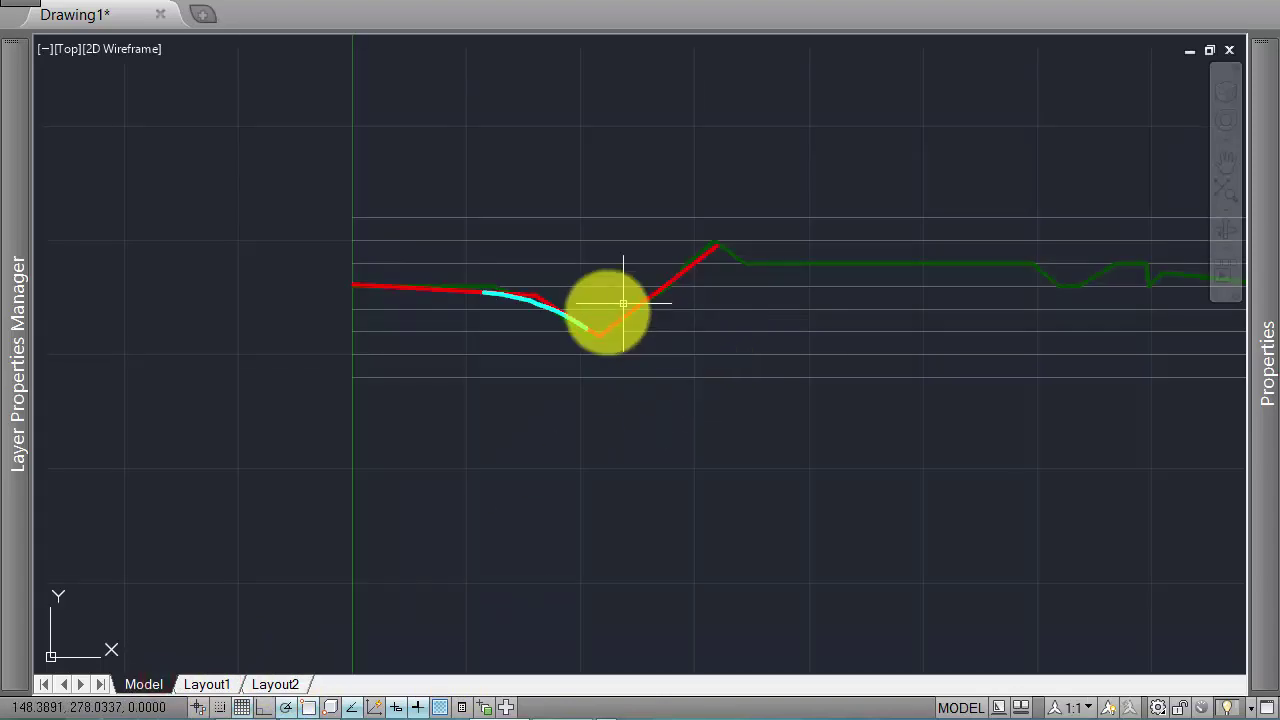
scroll(644, 335, "down", 5)
mouse_move(677, 380)
middle_mouse_down()
mouse_move(432, 423)
mouse_move(455, 475)
middle_mouse_up()
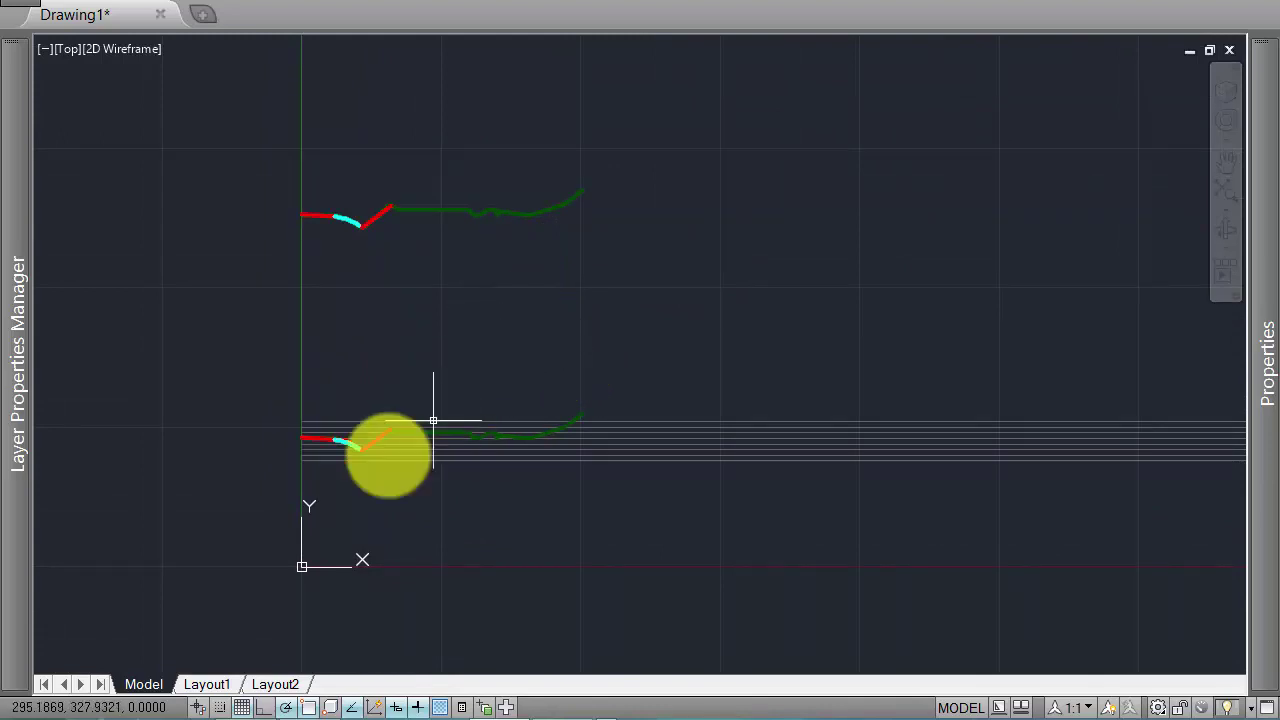
left_click(580, 413)
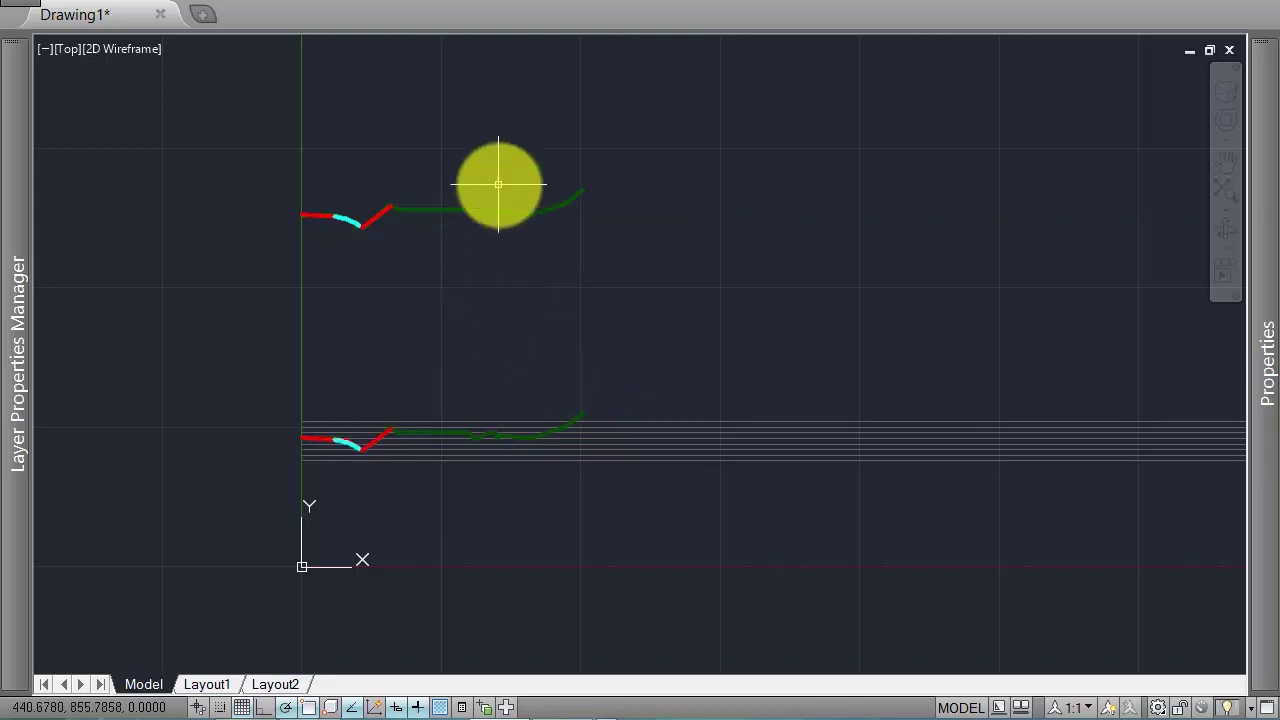
Step: Zoom and pan so both profiles show, the lower one across the grid lines
scroll(501, 232, "up", 5)
scroll(501, 232, "up", 1)
scroll(528, 206, "down", 3)
scroll(494, 291, "down", 3)
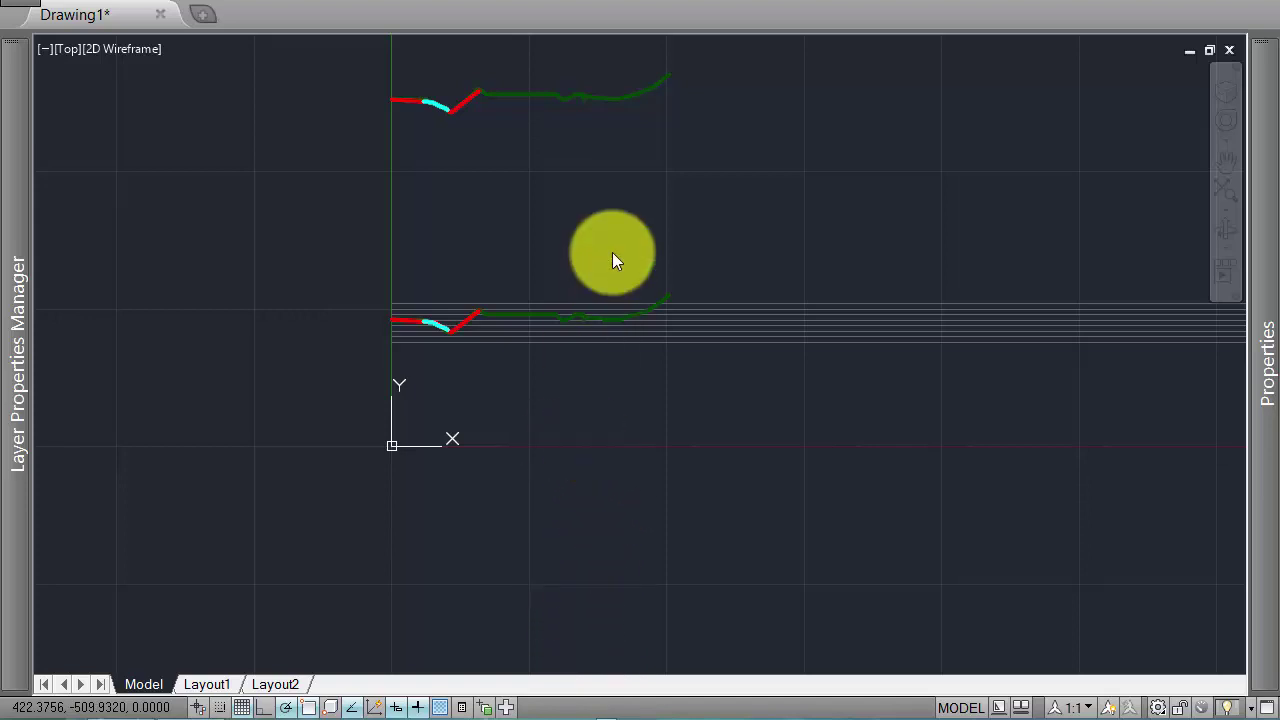
left_click(637, 237)
middle_click_drag(614, 241, 590, 263)
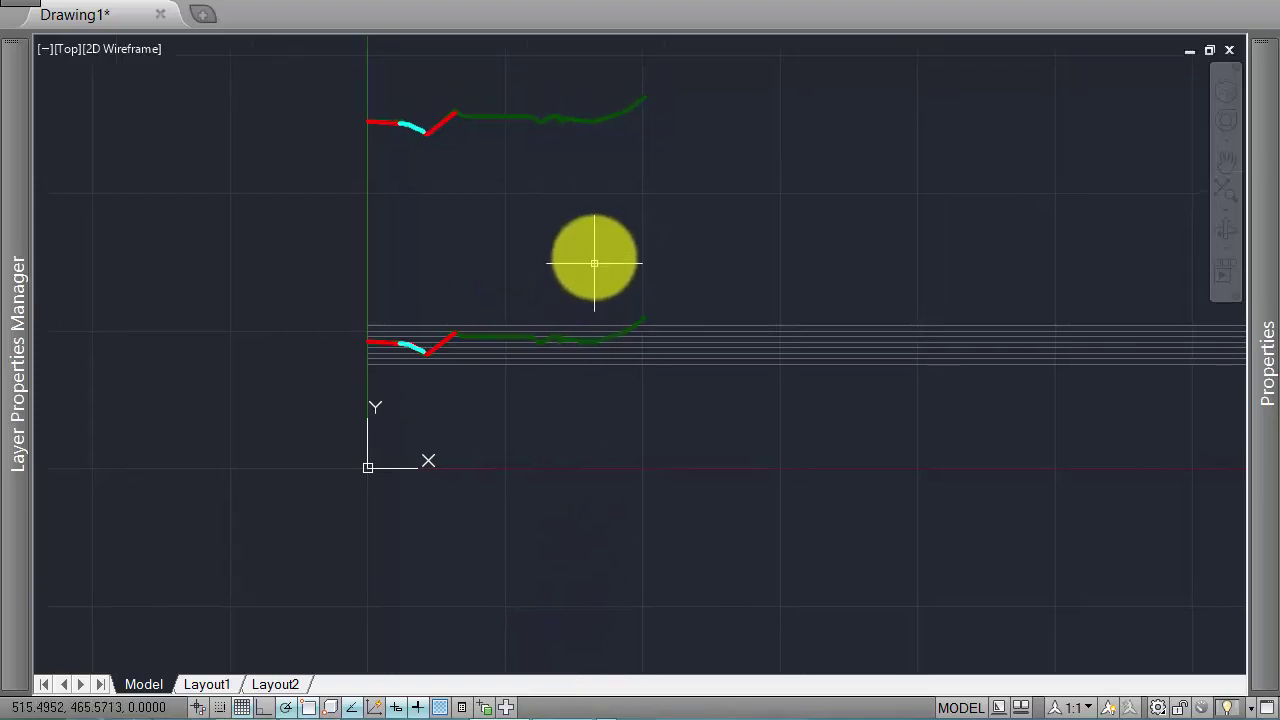